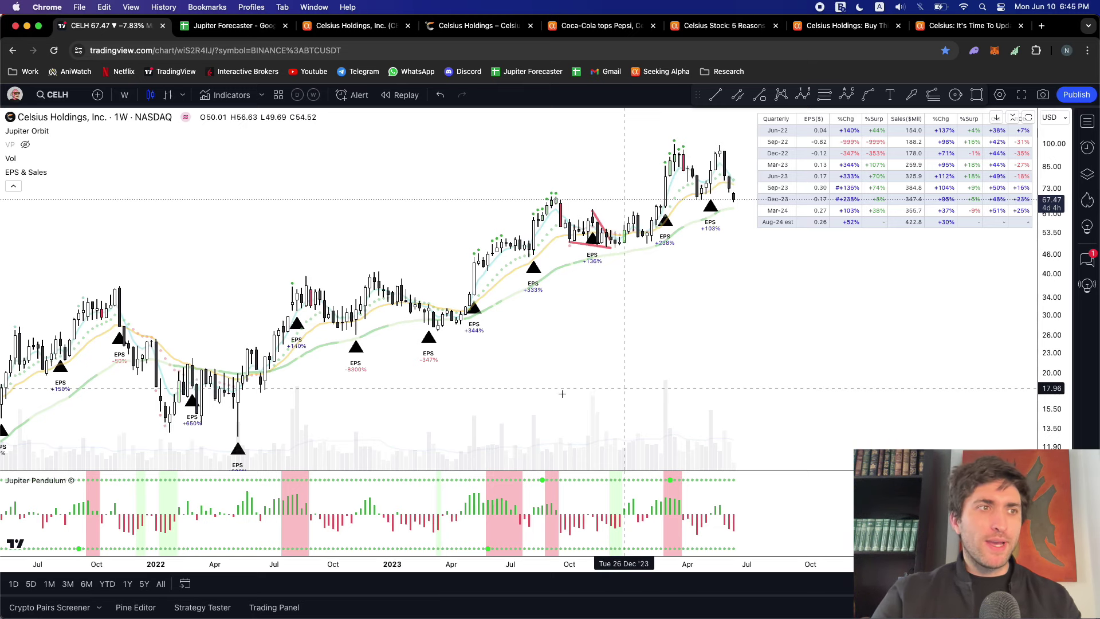
Start a trend line from the 2012 lows on the CELH chart, then cancel it
{"action": "scroll", "coordinate": [295, 392], "scroll_direction": "down", "scroll_amount": 10}
{"action": "scroll", "coordinate": [295, 392], "scroll_direction": "down", "scroll_amount": 5}
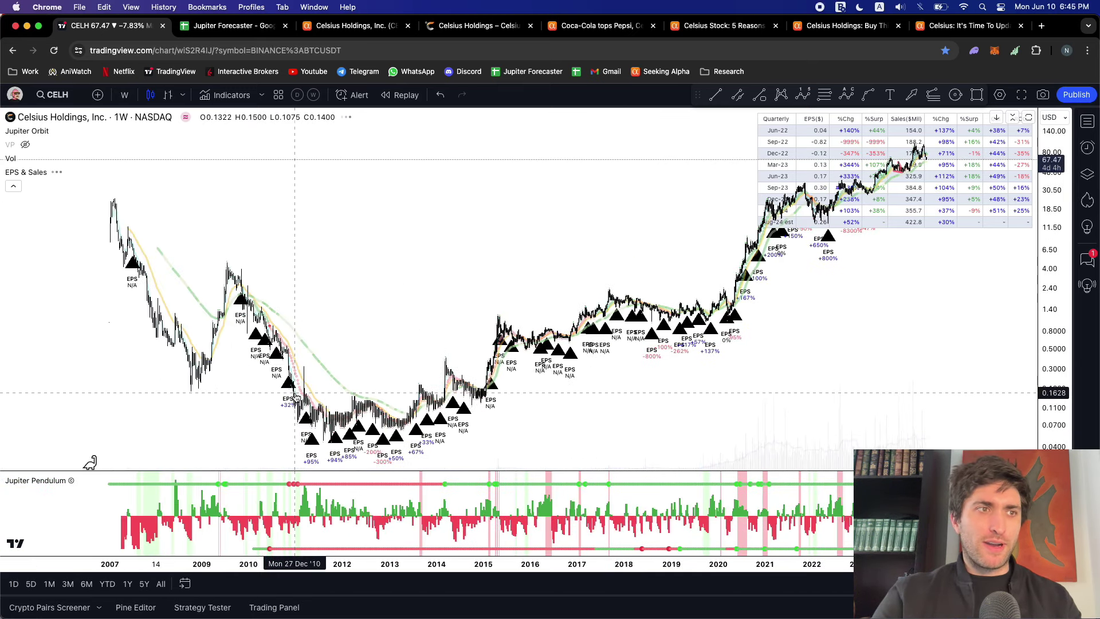
{"action": "scroll", "coordinate": [344, 429], "scroll_direction": "right", "scroll_amount": 5}
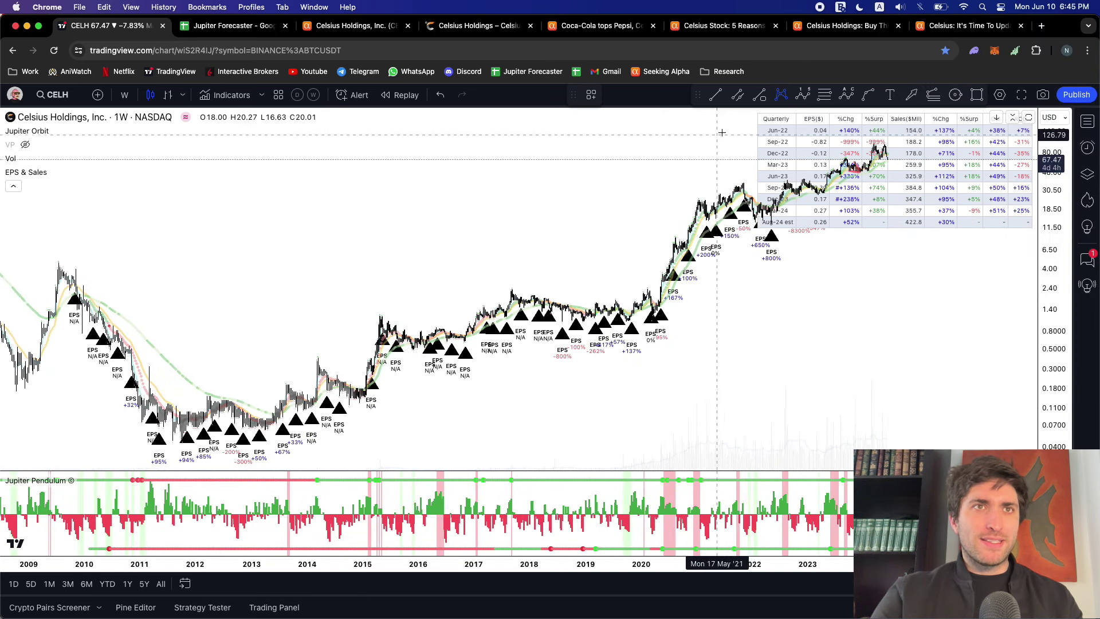
{"action": "left_click", "coordinate": [231, 441]}
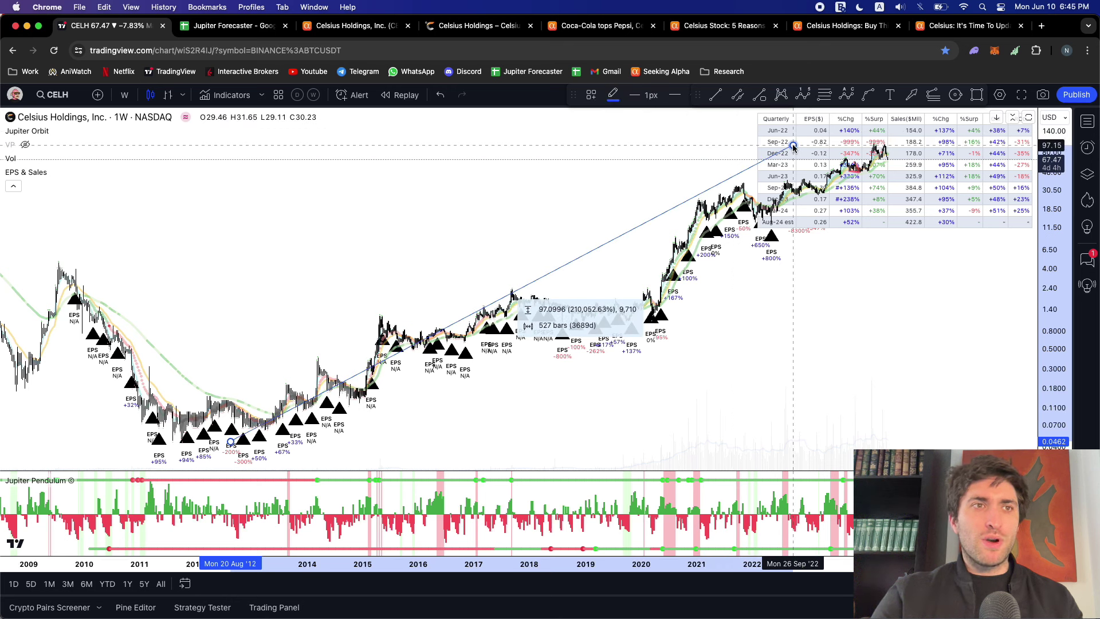
{"action": "key", "text": "Escape"}
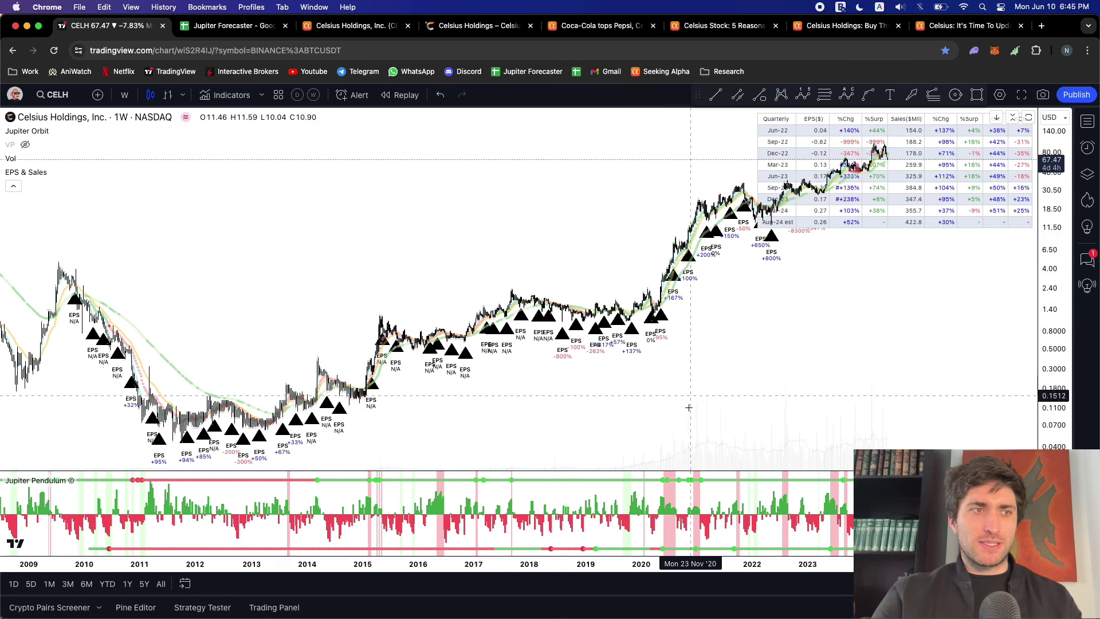
Measure the drop from the March 2024 peak, then cancel the unfinished measurement
{"action": "scroll", "coordinate": [680, 438], "scroll_direction": "up", "scroll_amount": 5}
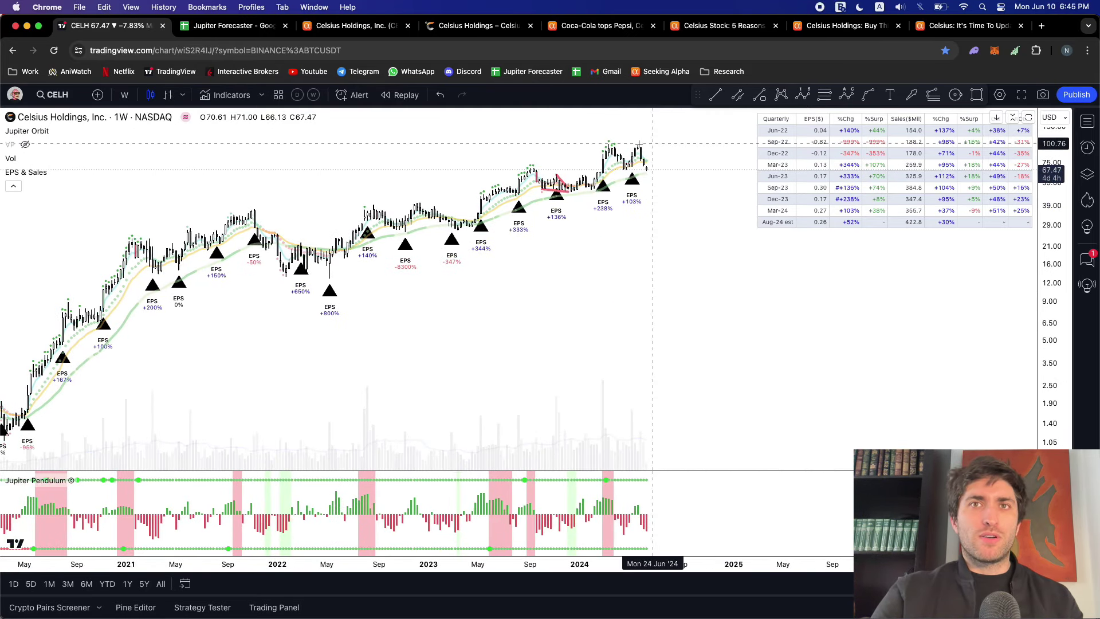
{"action": "scroll", "coordinate": [591, 169], "scroll_direction": "up", "scroll_amount": 3}
{"action": "scroll", "coordinate": [591, 169], "scroll_direction": "up", "scroll_amount": 4}
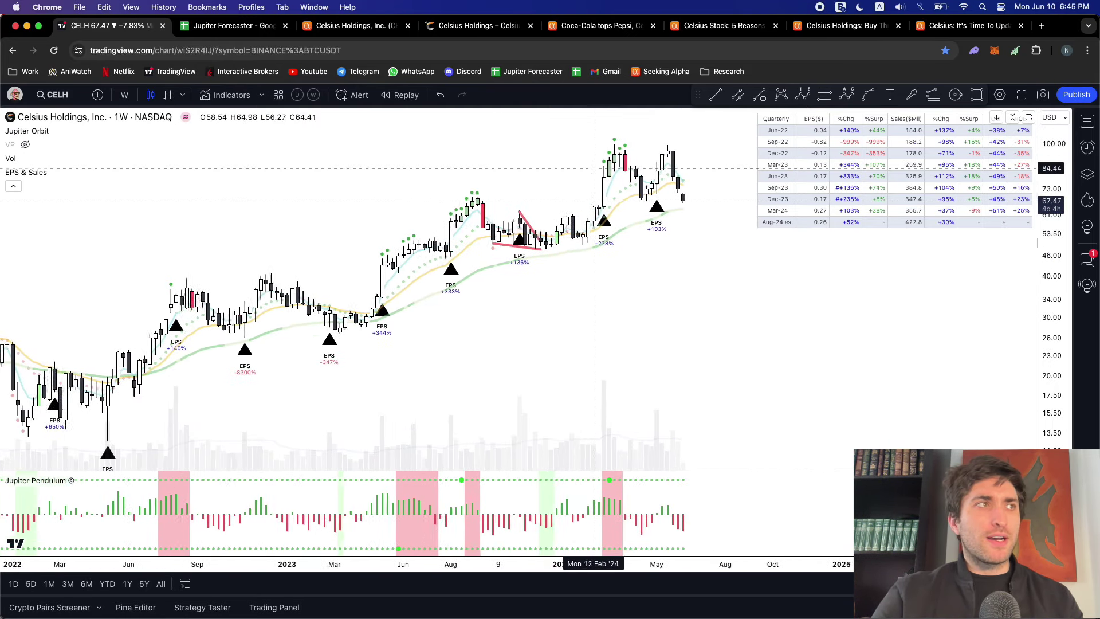
{"action": "scroll", "coordinate": [612, 183], "scroll_direction": "up", "scroll_amount": 1}
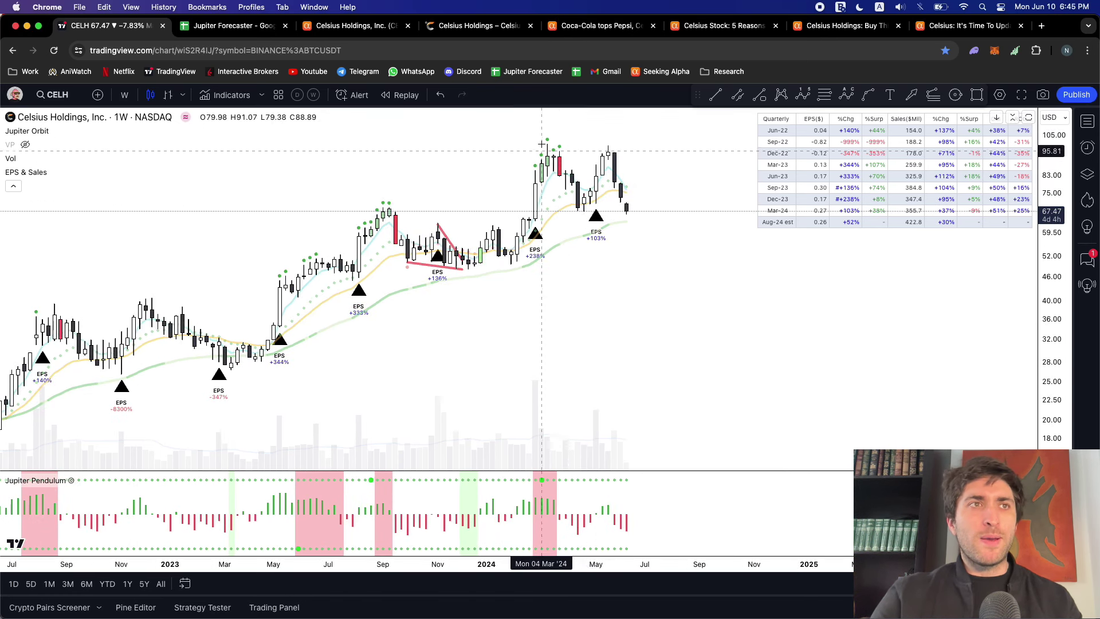
{"action": "left_click", "coordinate": [760, 95]}
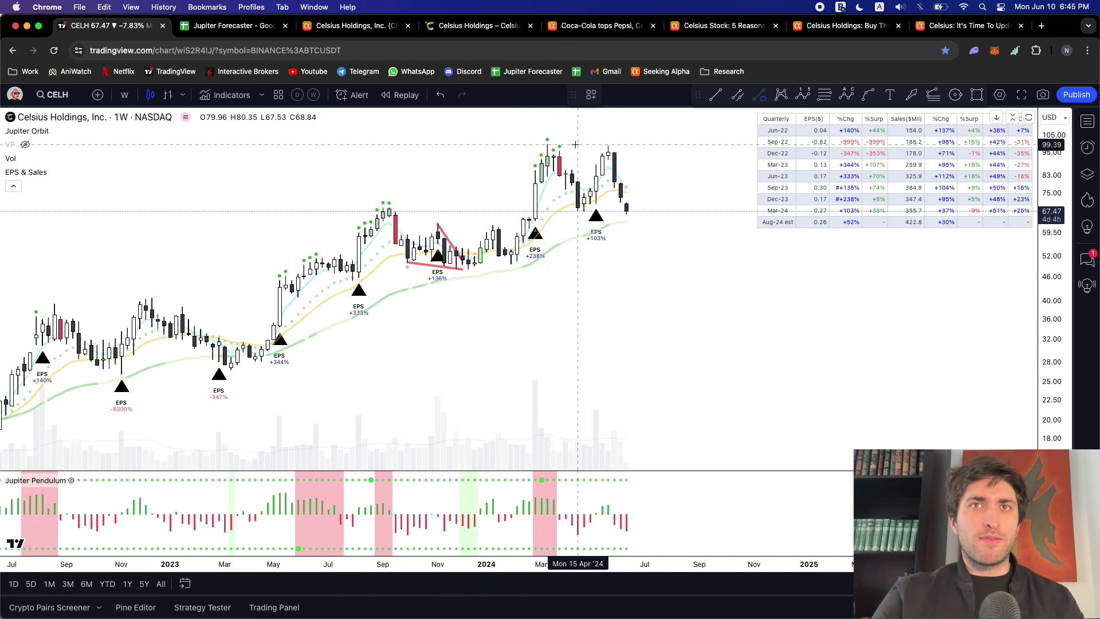
{"action": "left_click", "coordinate": [578, 144]}
{"action": "key", "text": "Escape"}
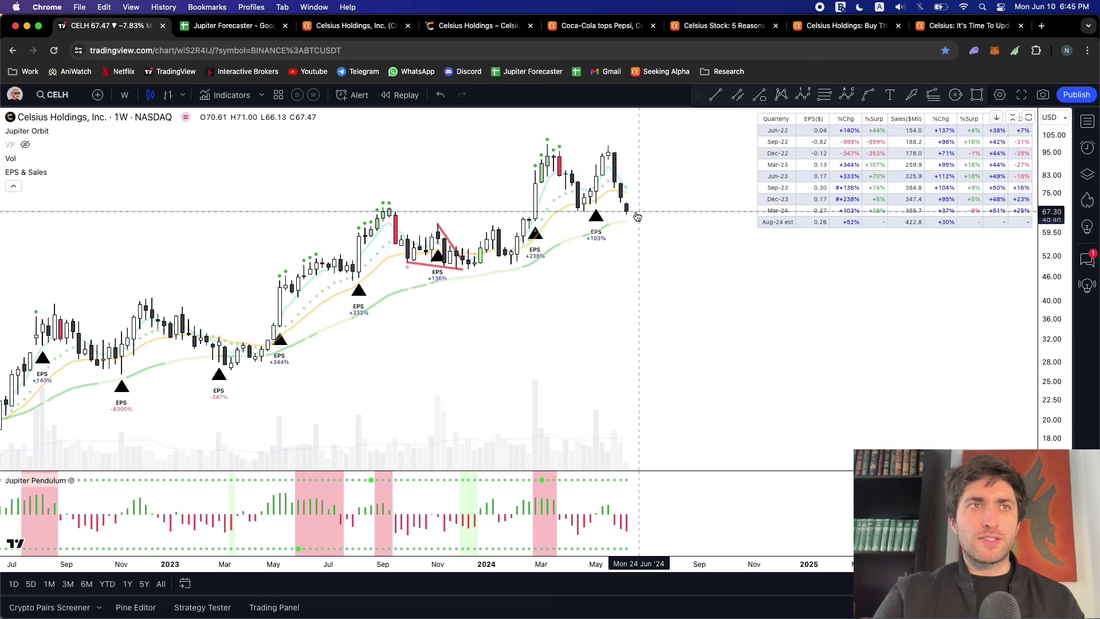
Draw a parallel channel from the 2022 low along the rising lows and highs
{"action": "scroll", "coordinate": [637, 216], "scroll_direction": "down", "scroll_amount": 5}
{"action": "key", "text": "alt+t"}
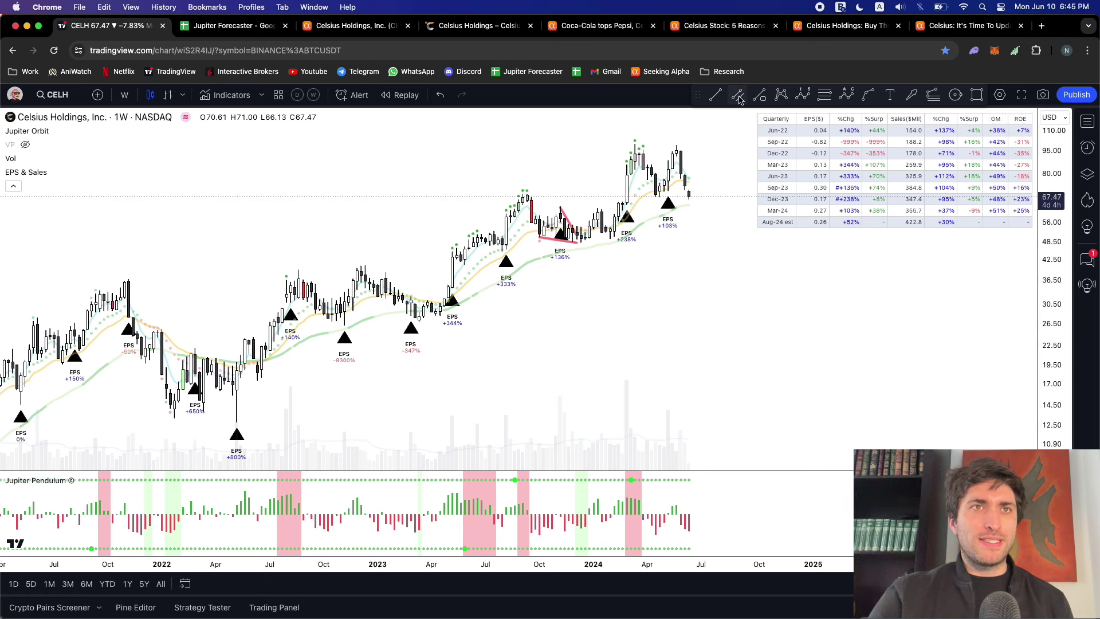
{"action": "left_click", "coordinate": [236, 396]}
{"action": "left_click", "coordinate": [615, 213]}
{"action": "left_click", "coordinate": [706, 207]}
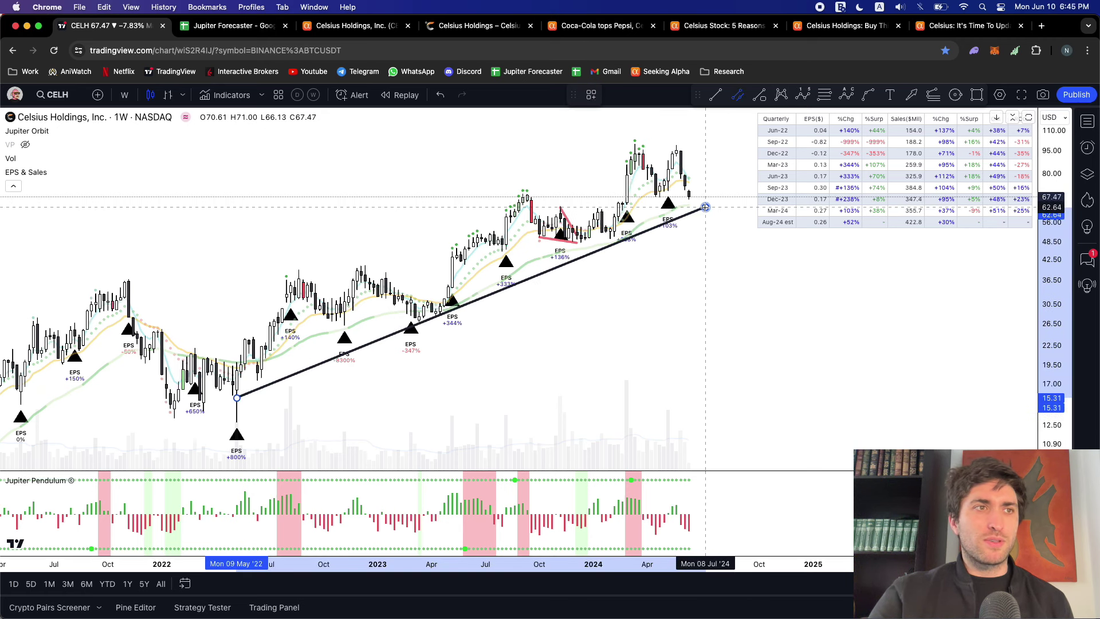
{"action": "left_click", "coordinate": [600, 156]}
Delete the channel, then highlight CELH's forward PE 66.59 and $17.06B market cap on Seeking Alpha
{"action": "key", "text": "BackSpace"}
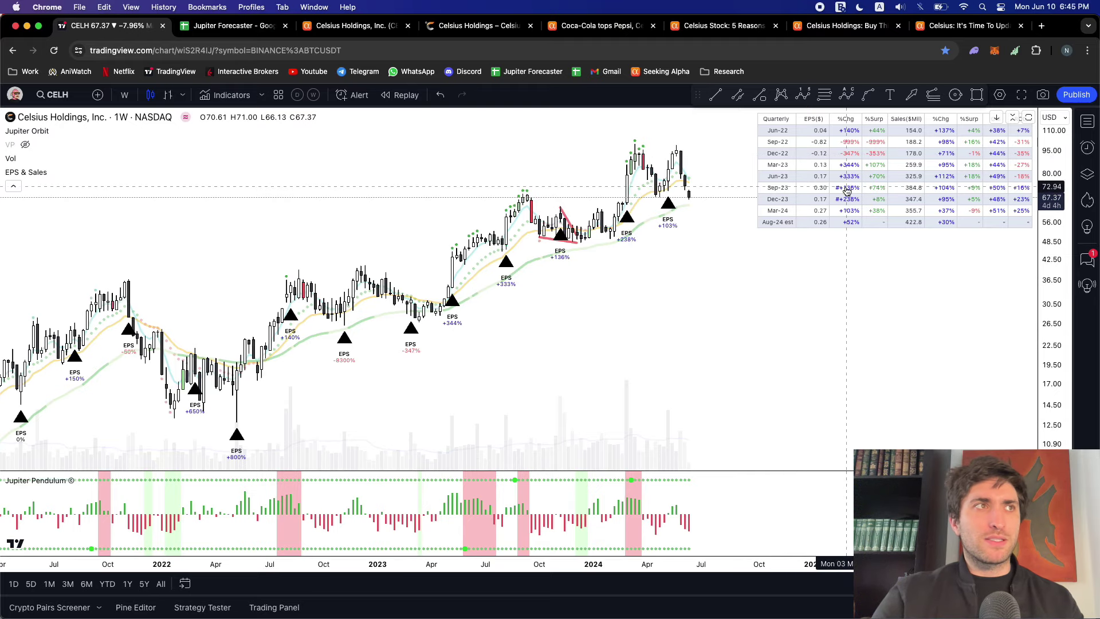
{"action": "left_click", "coordinate": [235, 25]}
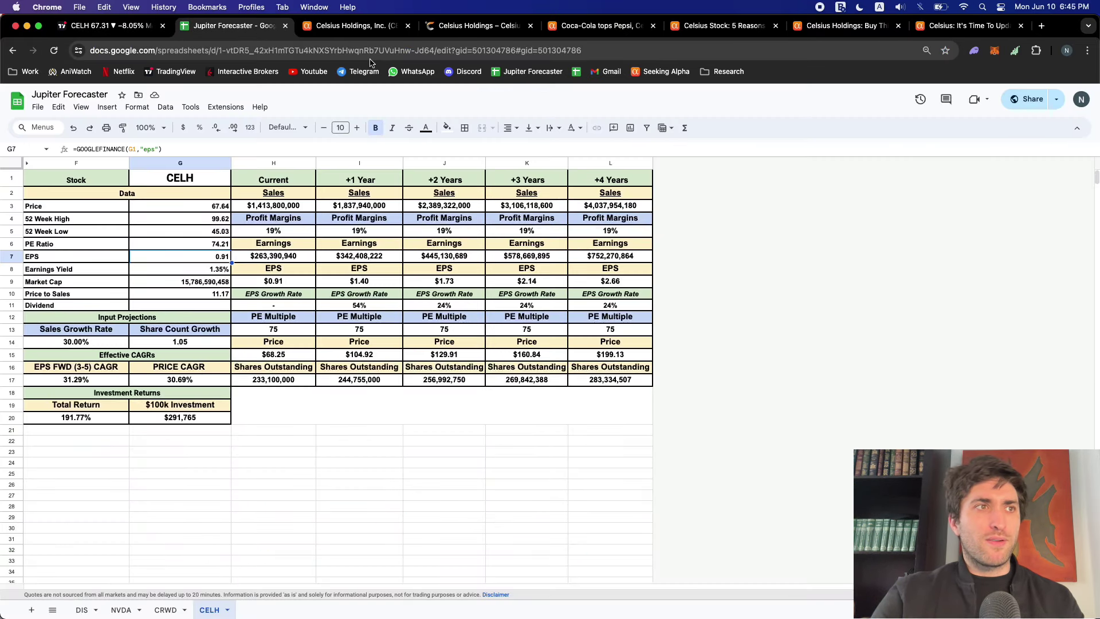
{"action": "left_click", "coordinate": [365, 30]}
{"action": "scroll", "coordinate": [466, 212], "scroll_direction": "down", "scroll_amount": 10}
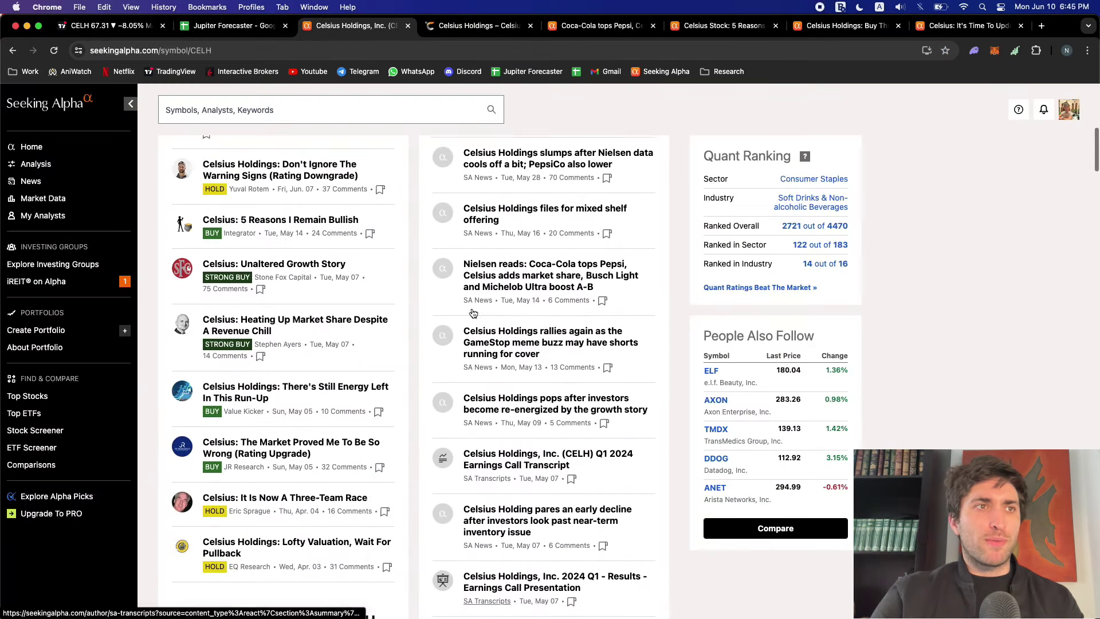
{"action": "scroll", "coordinate": [473, 313], "scroll_direction": "up", "scroll_amount": 10}
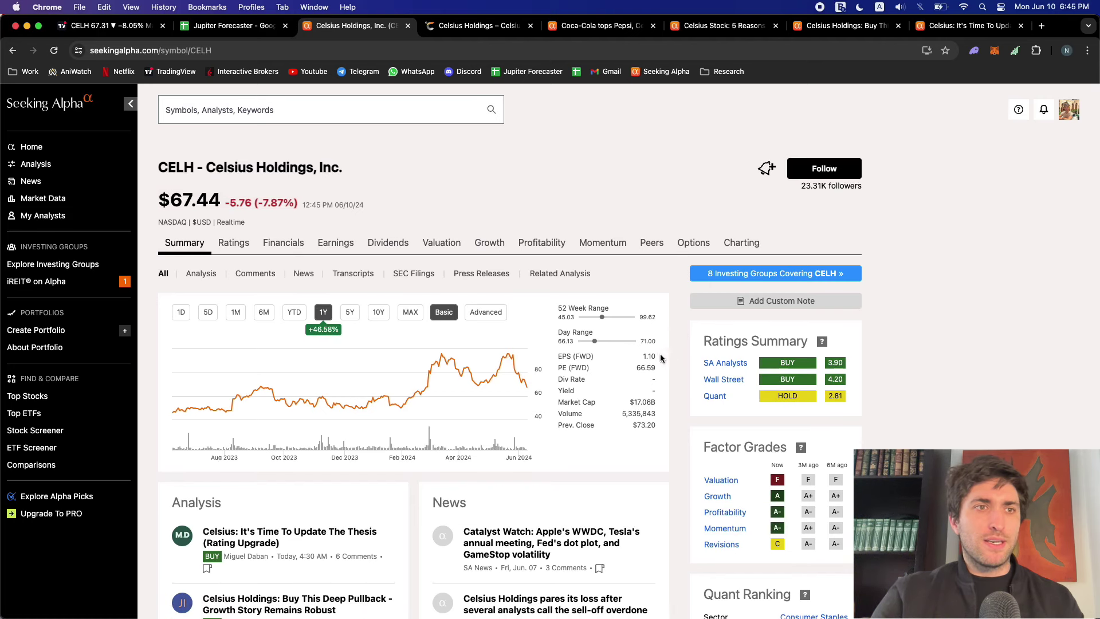
{"action": "left_click_drag", "start_coordinate": [638, 369], "coordinate": [654, 369]}
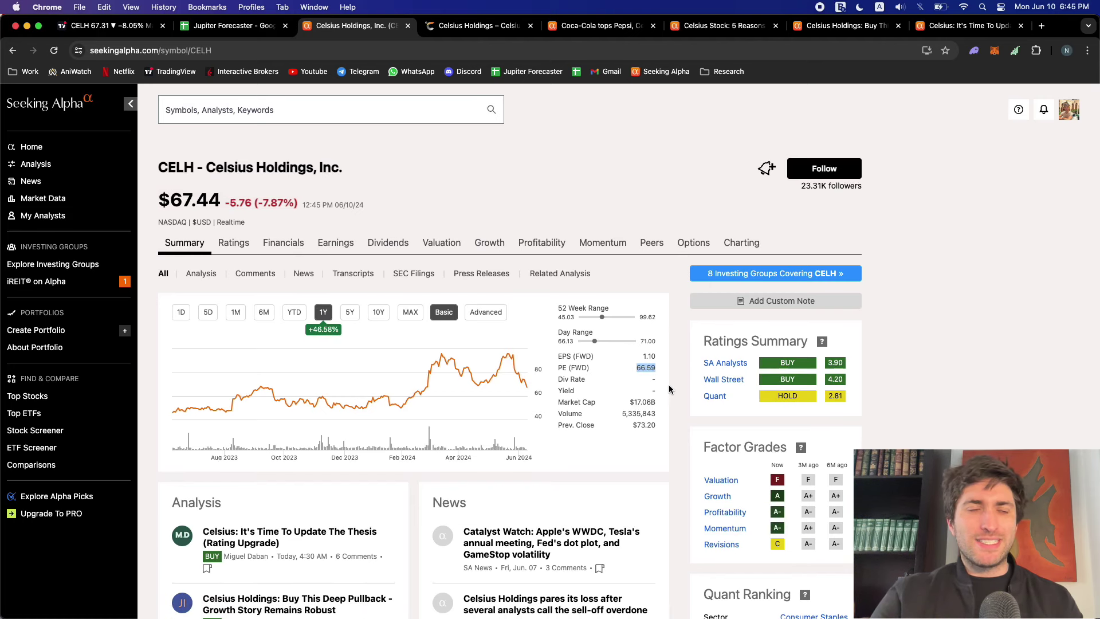
{"action": "mouse_move", "coordinate": [628, 411]}
{"action": "left_click_drag", "start_coordinate": [628, 403], "coordinate": [657, 404]}
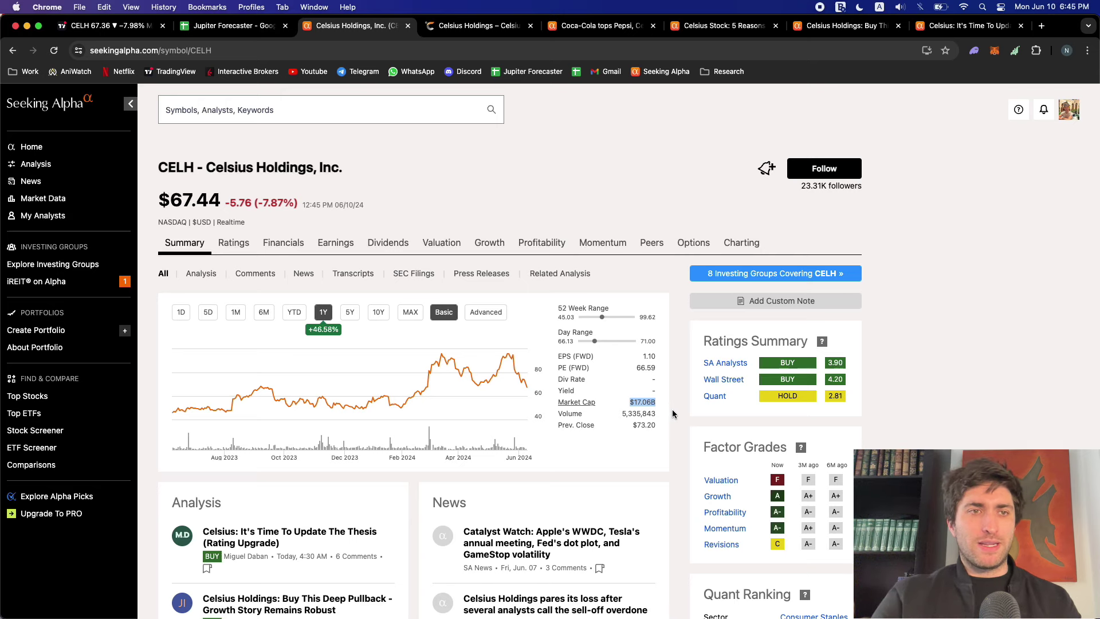
{"action": "left_click", "coordinate": [673, 409]}
{"action": "scroll", "coordinate": [673, 412], "scroll_direction": "down", "scroll_amount": 15}
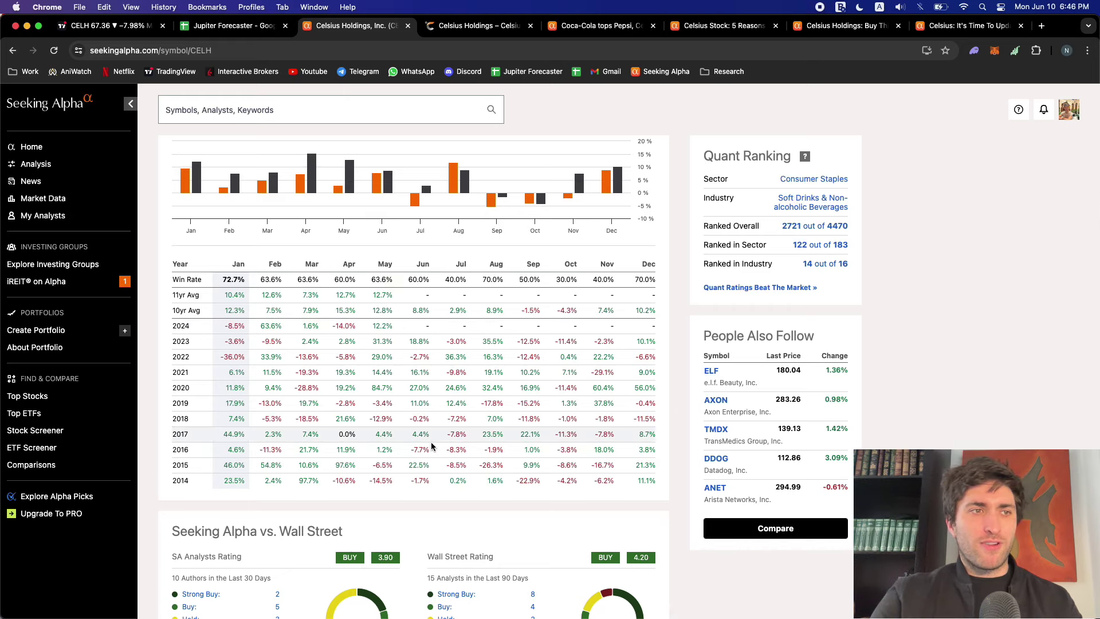
{"action": "scroll", "coordinate": [479, 407], "scroll_direction": "down", "scroll_amount": 9}
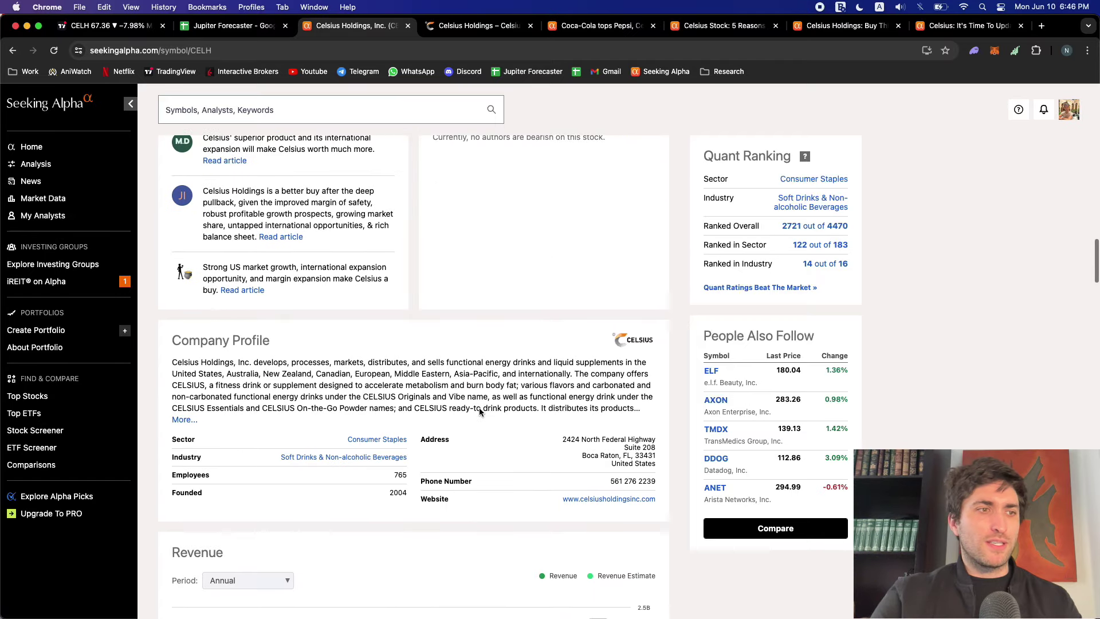
Open celsiusholdingsinc.com and scroll through its homepage showing CELH at $67.46 (-7.84%)
{"action": "left_click", "coordinate": [606, 499]}
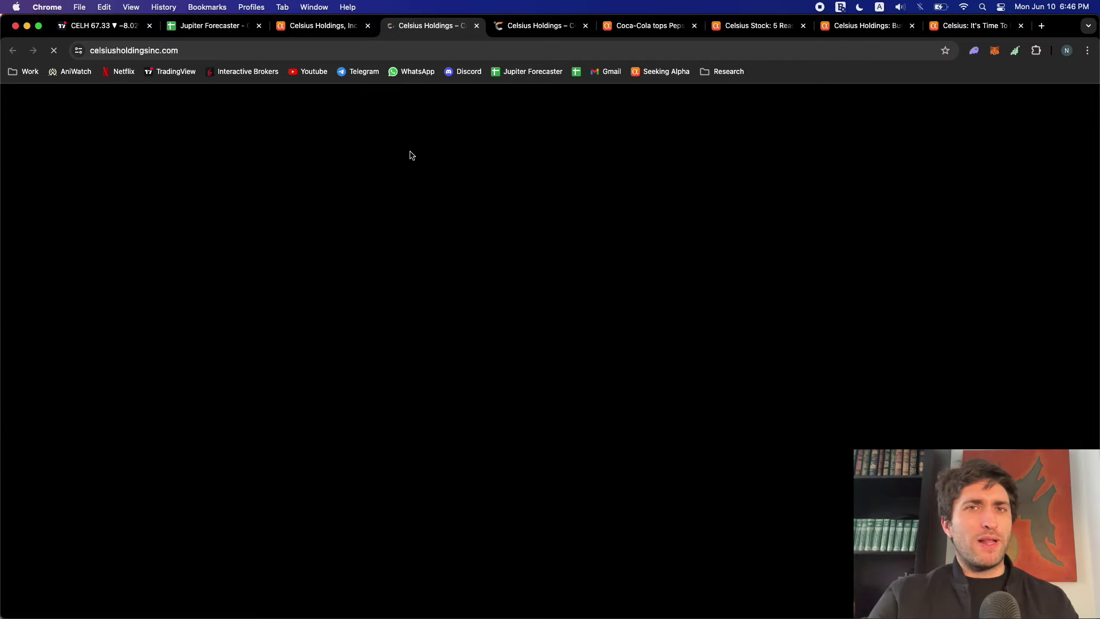
{"action": "scroll", "coordinate": [437, 295], "scroll_direction": "down", "scroll_amount": 2}
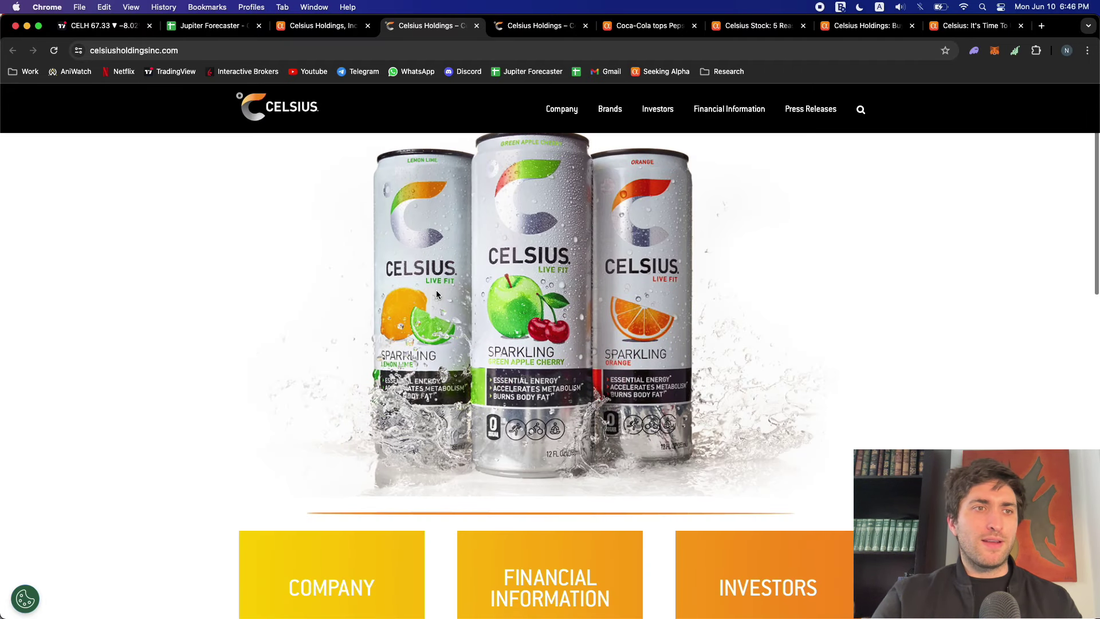
{"action": "scroll", "coordinate": [436, 295], "scroll_direction": "down", "scroll_amount": 10}
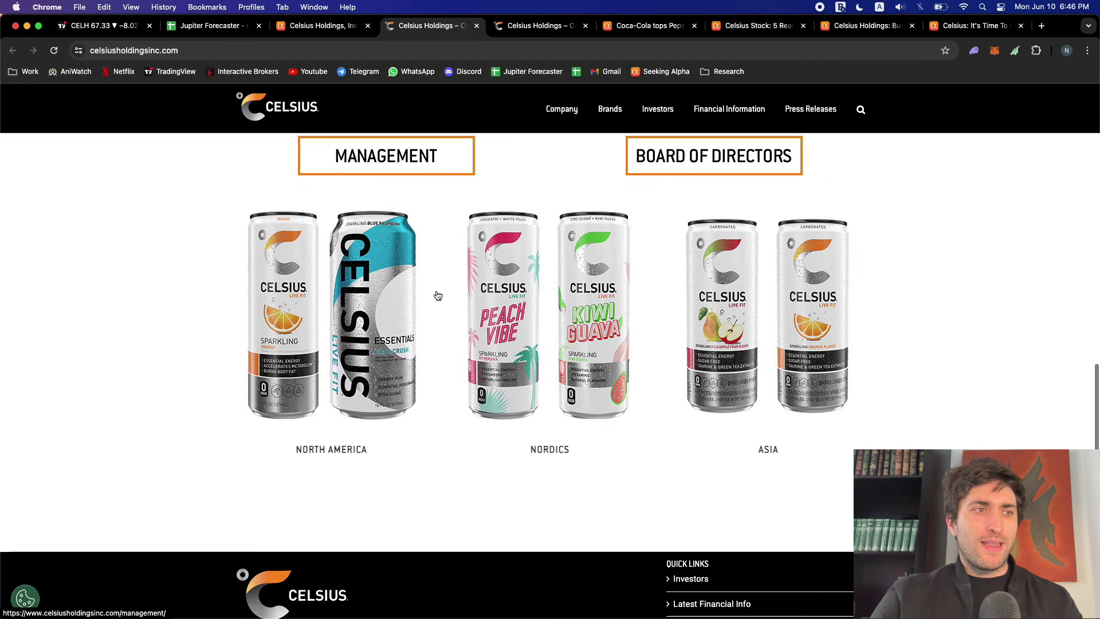
{"action": "scroll", "coordinate": [437, 295], "scroll_direction": "down", "scroll_amount": 1}
{"action": "scroll", "coordinate": [437, 295], "scroll_direction": "down", "scroll_amount": 2}
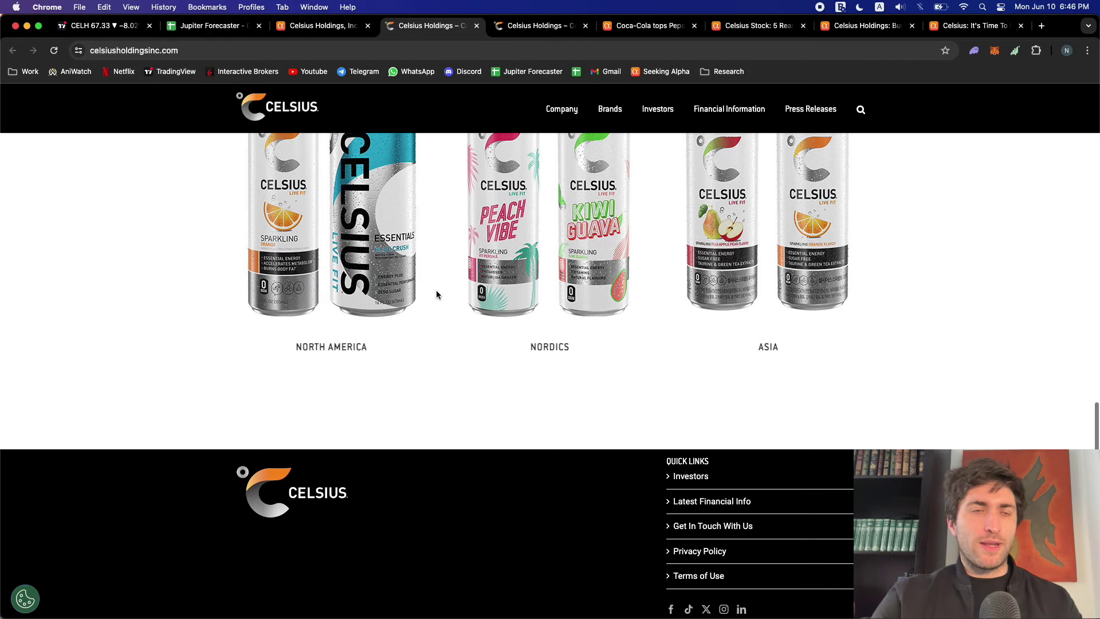
{"action": "scroll", "coordinate": [436, 295], "scroll_direction": "down", "scroll_amount": 1}
{"action": "scroll", "coordinate": [437, 294], "scroll_direction": "up", "scroll_amount": 5}
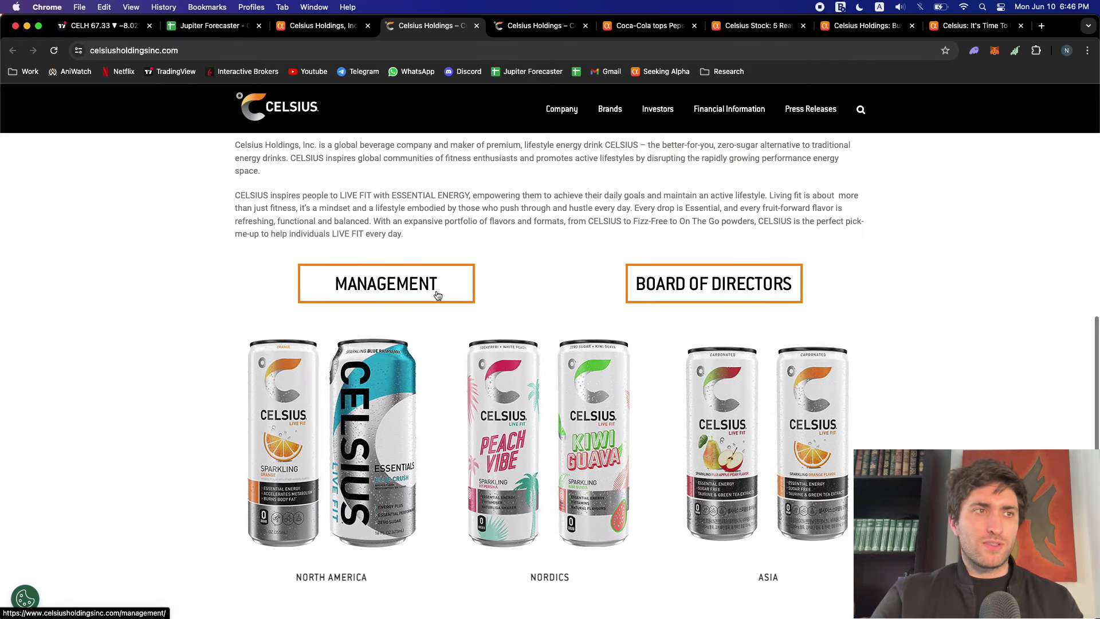
{"action": "scroll", "coordinate": [436, 295], "scroll_direction": "up", "scroll_amount": 10}
{"action": "scroll", "coordinate": [436, 294], "scroll_direction": "down", "scroll_amount": 2}
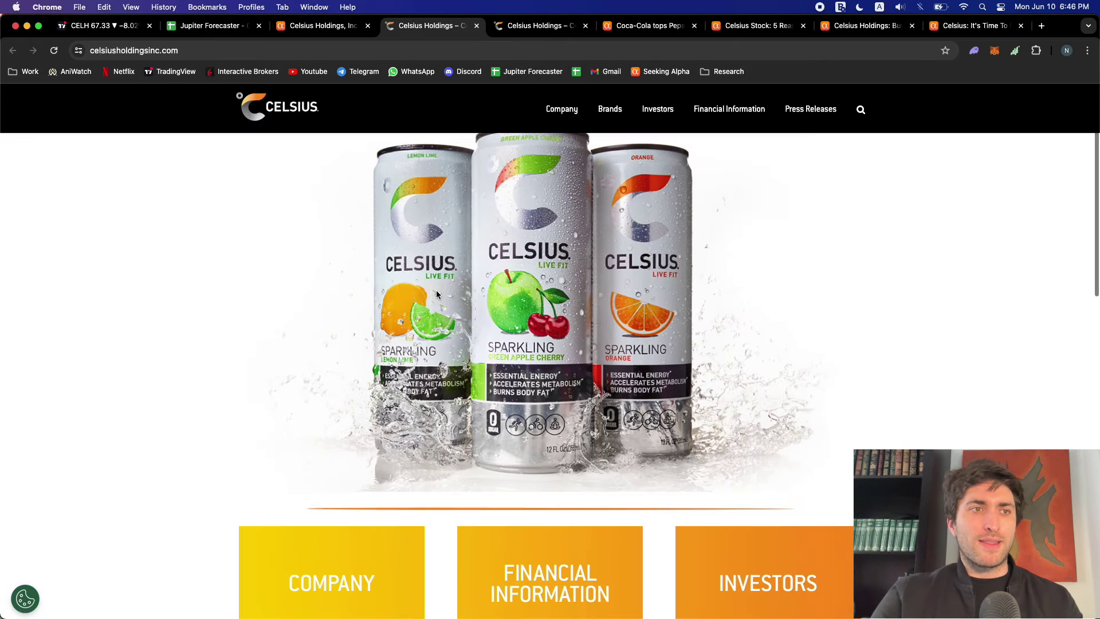
{"action": "scroll", "coordinate": [437, 295], "scroll_direction": "down", "scroll_amount": 6}
{"action": "scroll", "coordinate": [435, 290], "scroll_direction": "up", "scroll_amount": 10}
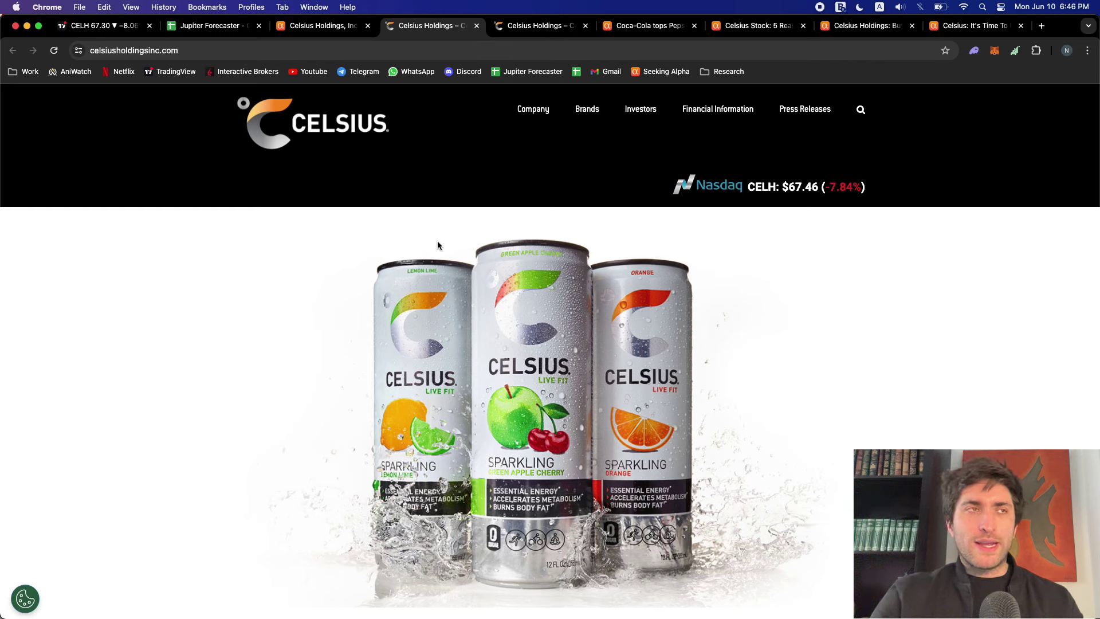
Close the duplicate Celsius website tab and read the Nielsen article on Coca-Cola and Celsius
{"action": "left_click", "coordinate": [477, 25]}
{"action": "left_click", "coordinate": [447, 25]}
{"action": "left_click", "coordinate": [520, 28]}
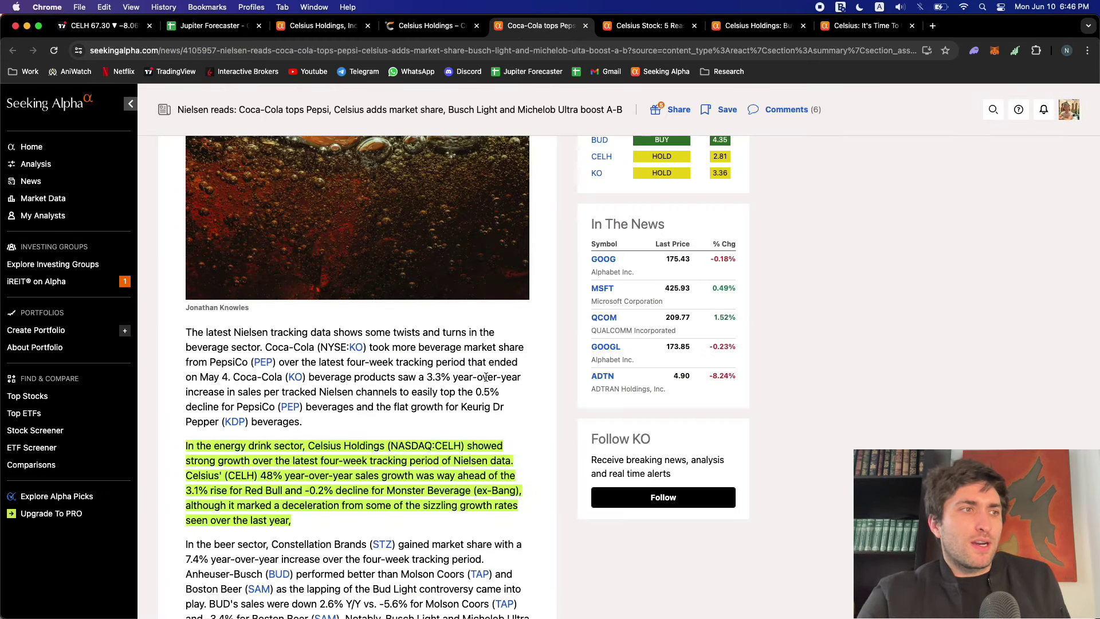
{"action": "scroll", "coordinate": [486, 381], "scroll_direction": "down", "scroll_amount": 3}
{"action": "scroll", "coordinate": [388, 327], "scroll_direction": "down", "scroll_amount": 1}
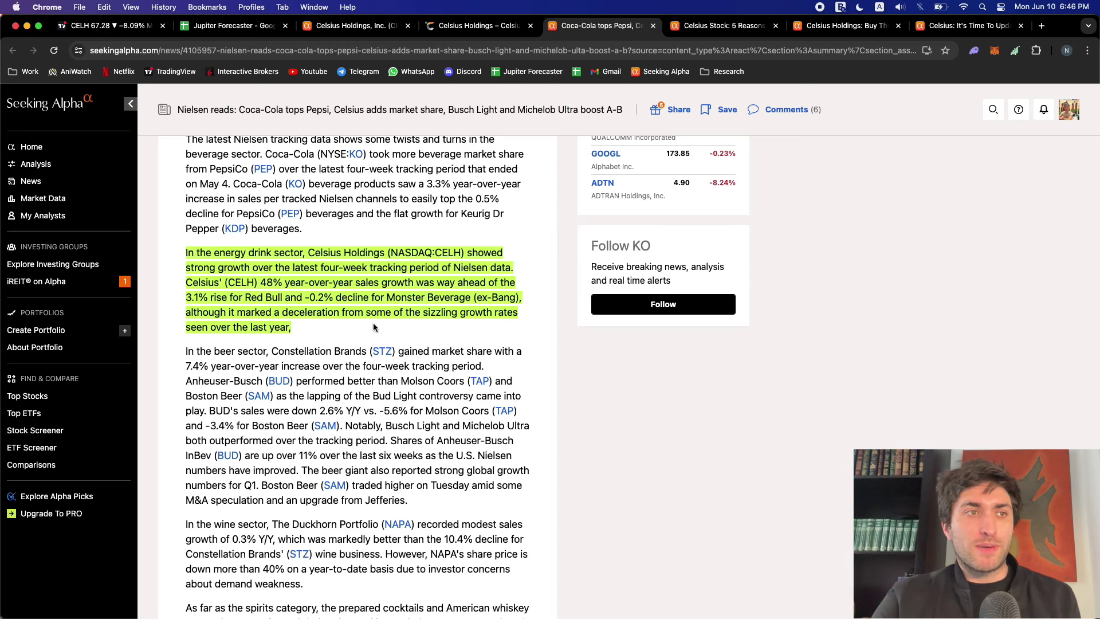
{"action": "scroll", "coordinate": [373, 322], "scroll_direction": "up", "scroll_amount": 8}
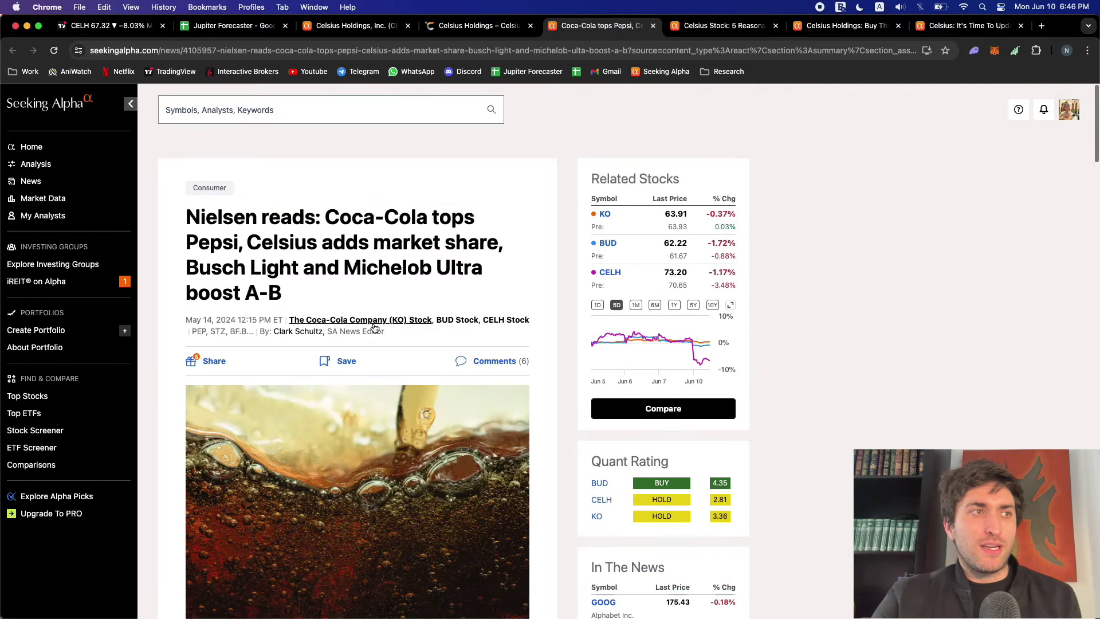
{"action": "scroll", "coordinate": [373, 322], "scroll_direction": "down", "scroll_amount": 6}
{"action": "scroll", "coordinate": [373, 324], "scroll_direction": "down", "scroll_amount": 3}
Move the Coca-Cola article tab into second place and review its highlighted Celsius paragraph
{"action": "key", "text": "super+1"}
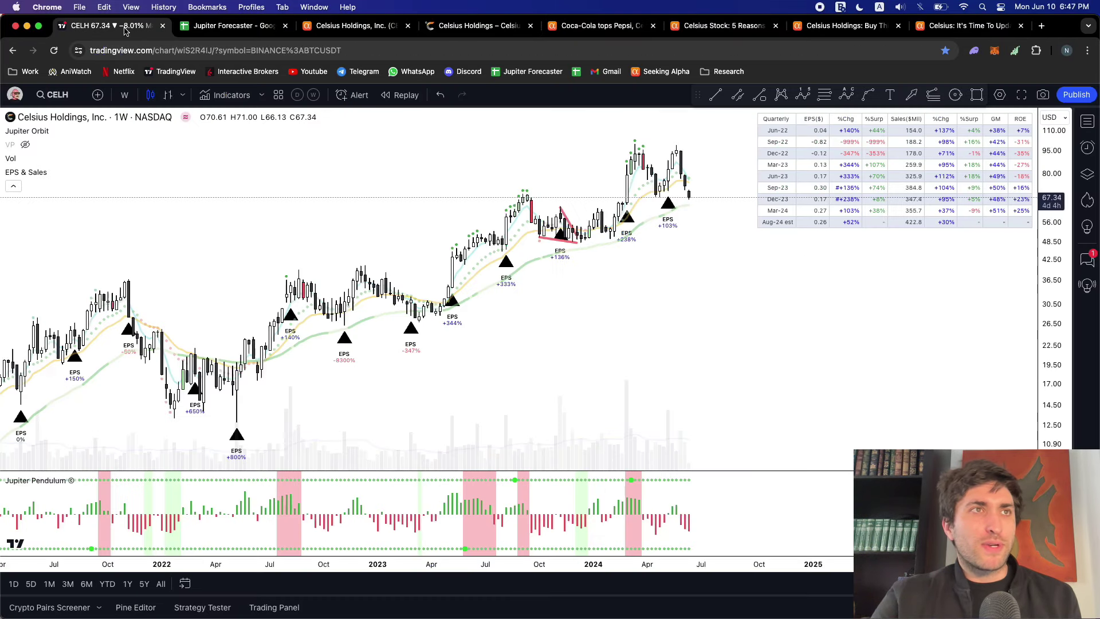
{"action": "left_click_drag", "start_coordinate": [594, 29], "coordinate": [226, 27]}
{"action": "key", "text": "super+1"}
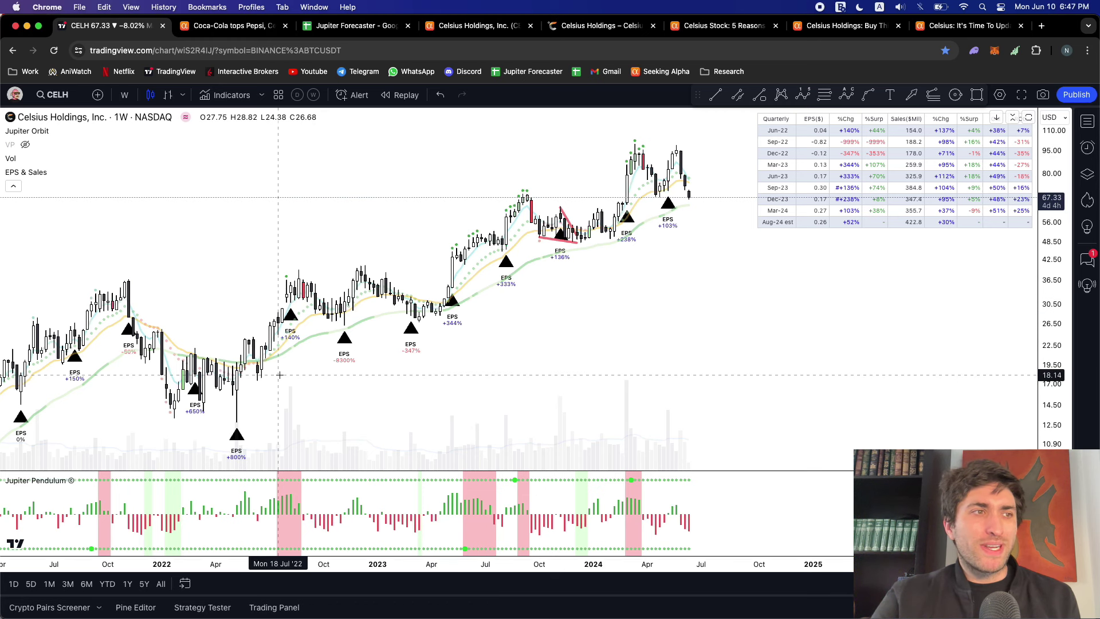
{"action": "left_click", "coordinate": [244, 30]}
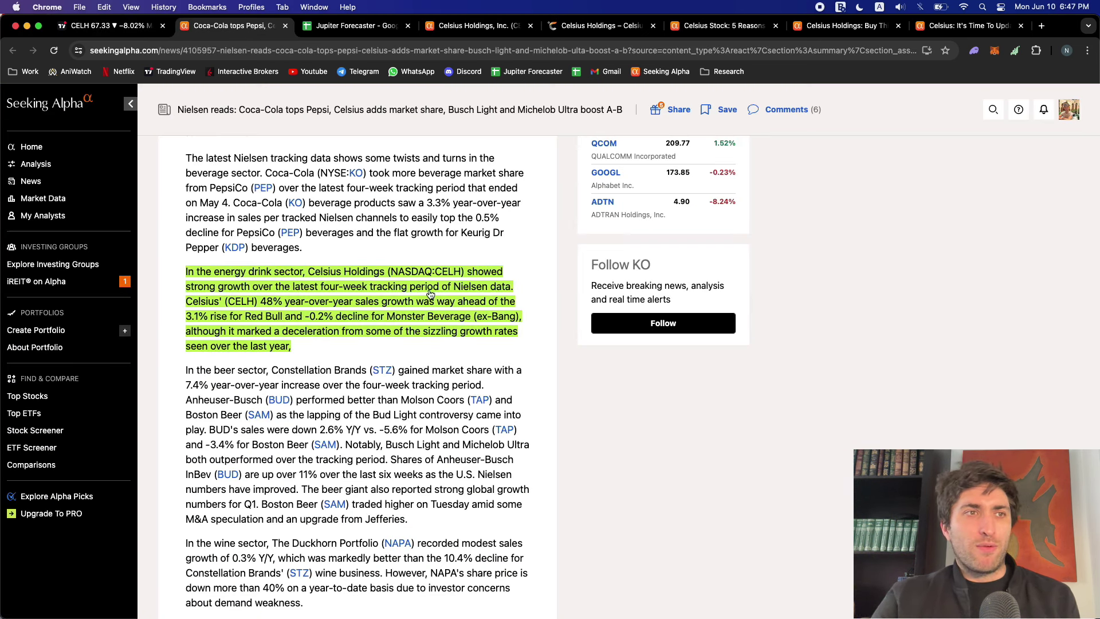
{"action": "left_click", "coordinate": [259, 306]}
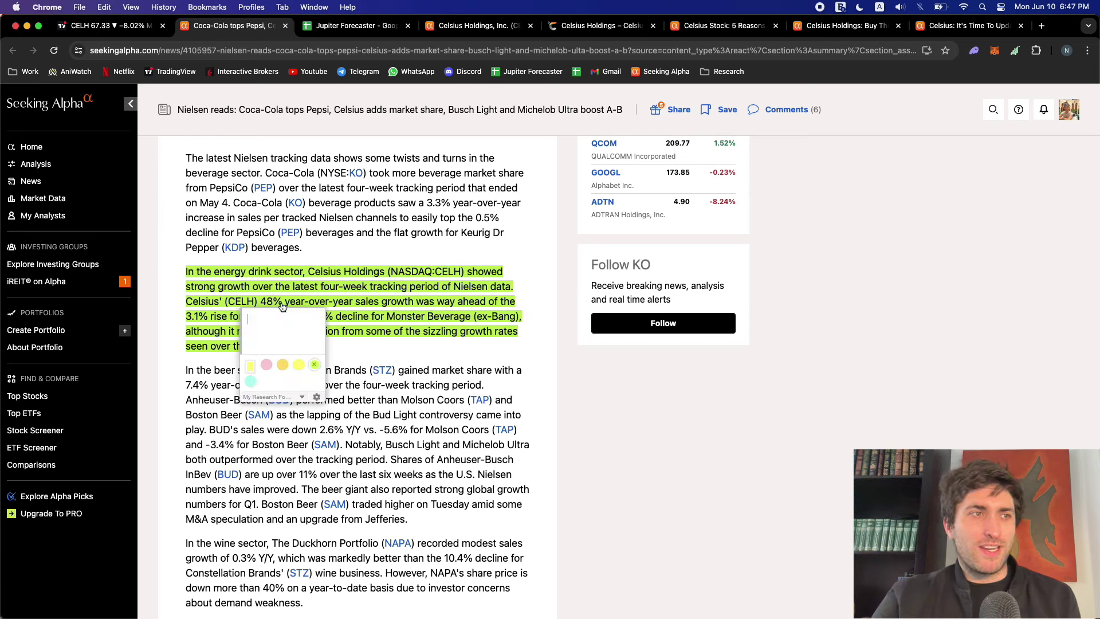
{"action": "left_click", "coordinate": [515, 367]}
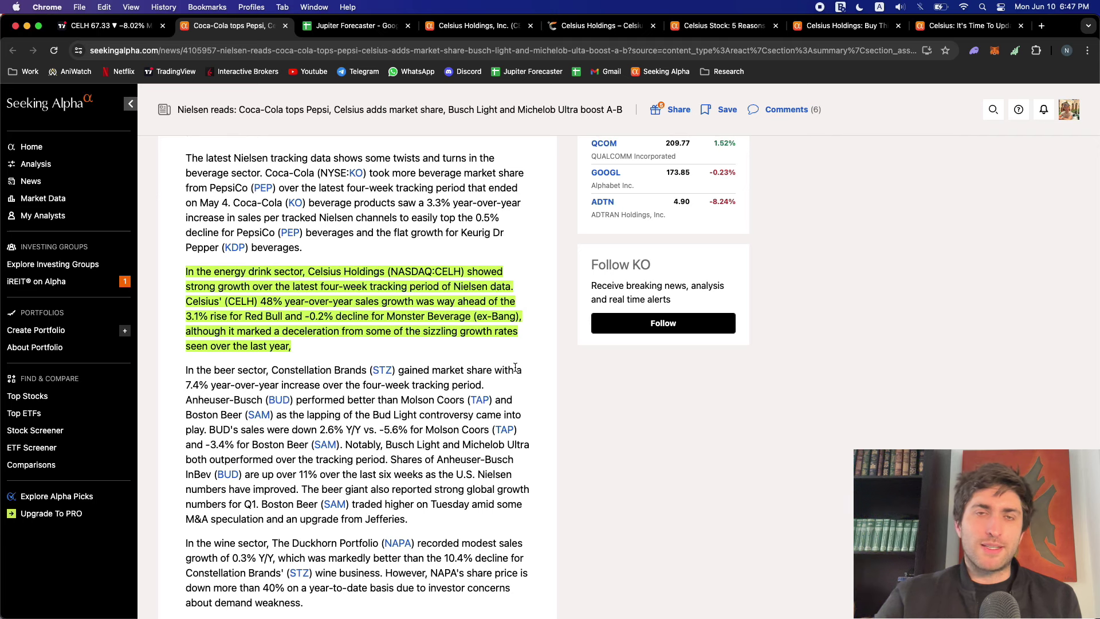
Recheck the CELH summary page, then finish reading the Nielsen article and close it
{"action": "left_click", "coordinate": [474, 27]}
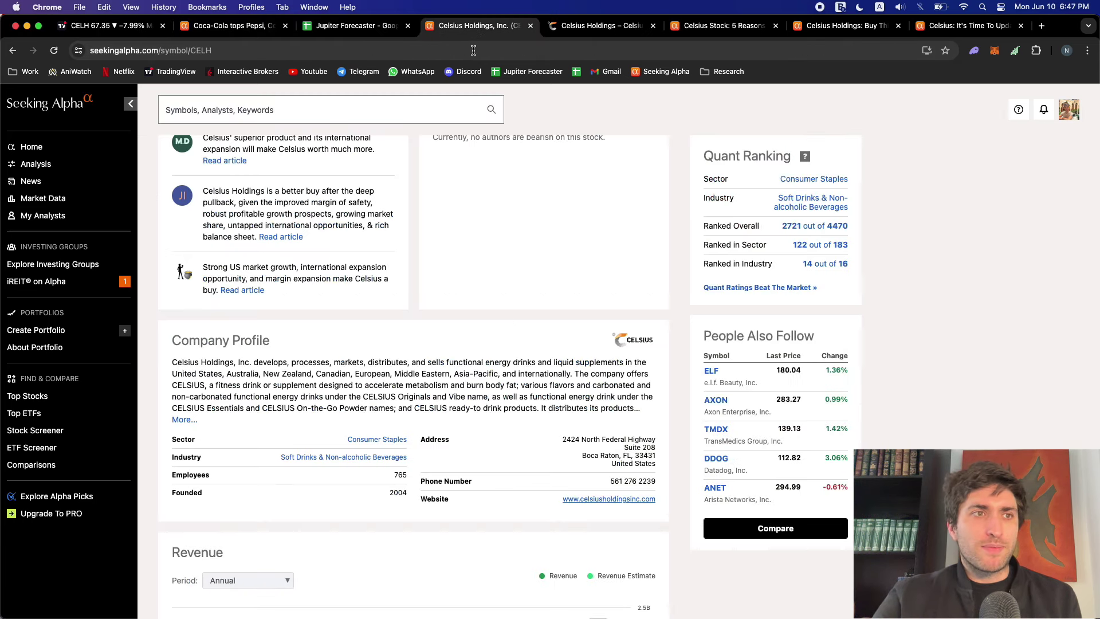
{"action": "scroll", "coordinate": [437, 333], "scroll_direction": "up", "scroll_amount": 15}
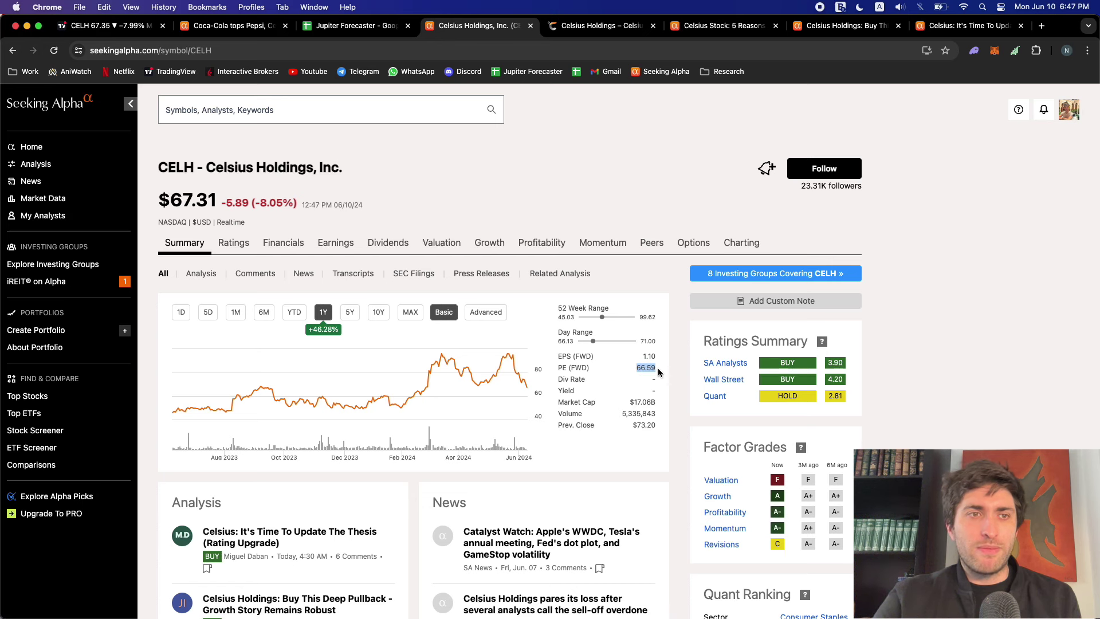
{"action": "left_click", "coordinate": [229, 25]}
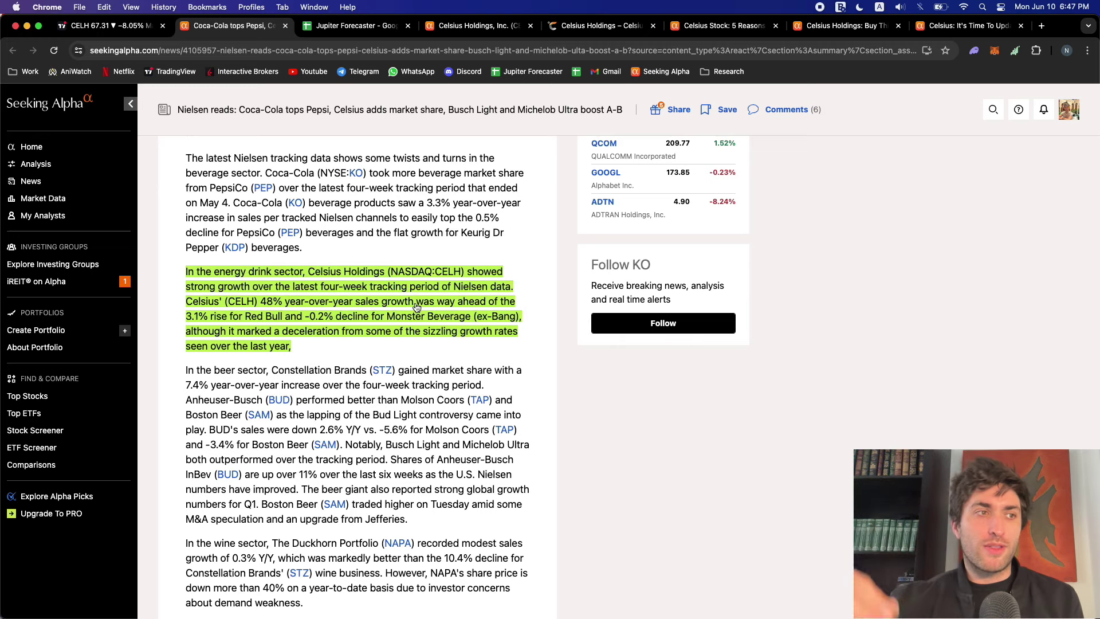
{"action": "scroll", "coordinate": [417, 308], "scroll_direction": "down", "scroll_amount": 9}
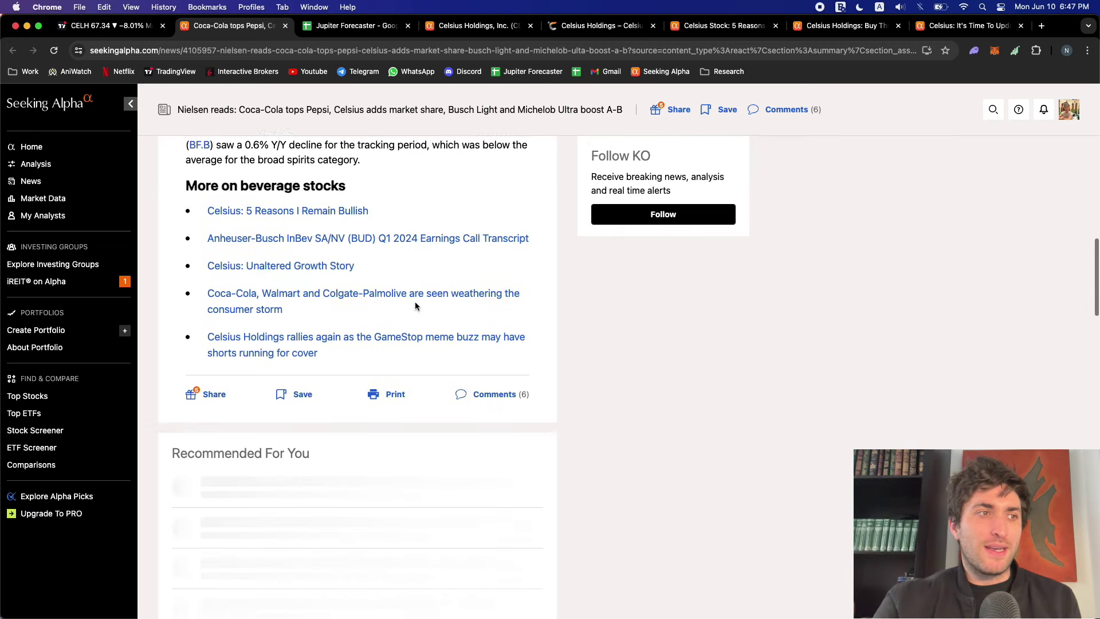
{"action": "scroll", "coordinate": [413, 301], "scroll_direction": "up", "scroll_amount": 8}
{"action": "scroll", "coordinate": [416, 302], "scroll_direction": "up", "scroll_amount": 10}
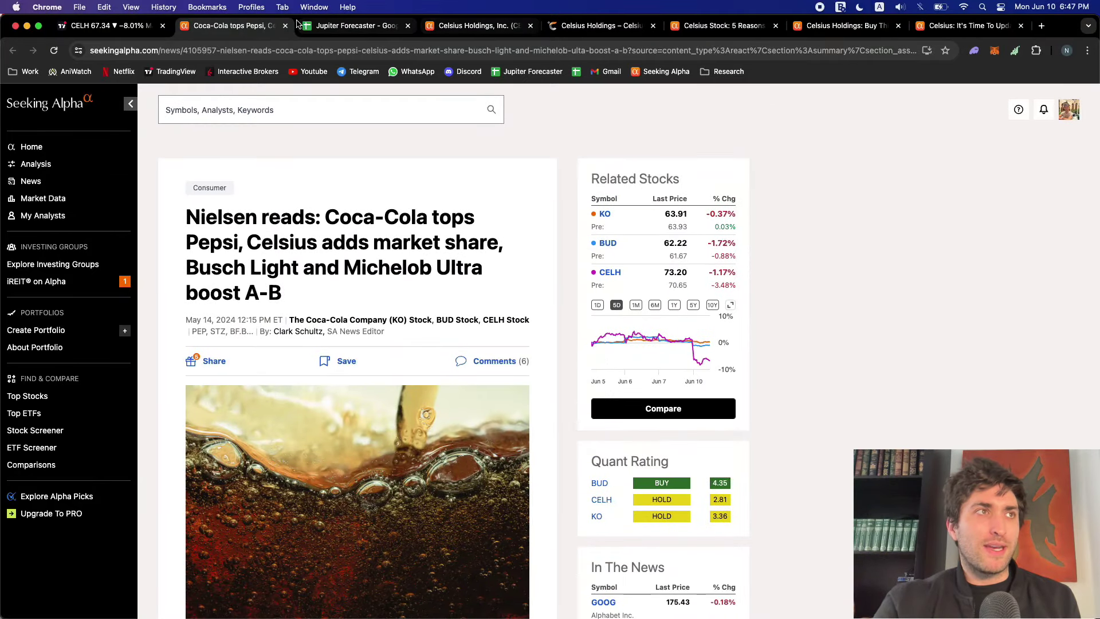
{"action": "left_click", "coordinate": [284, 26]}
Close the Celsius website and open the 'Celsius: 5 Reasons I Remain Bullish' article
{"action": "left_click", "coordinate": [532, 26]}
{"action": "left_click", "coordinate": [493, 26]}
{"action": "scroll", "coordinate": [540, 344], "scroll_direction": "down", "scroll_amount": 8}
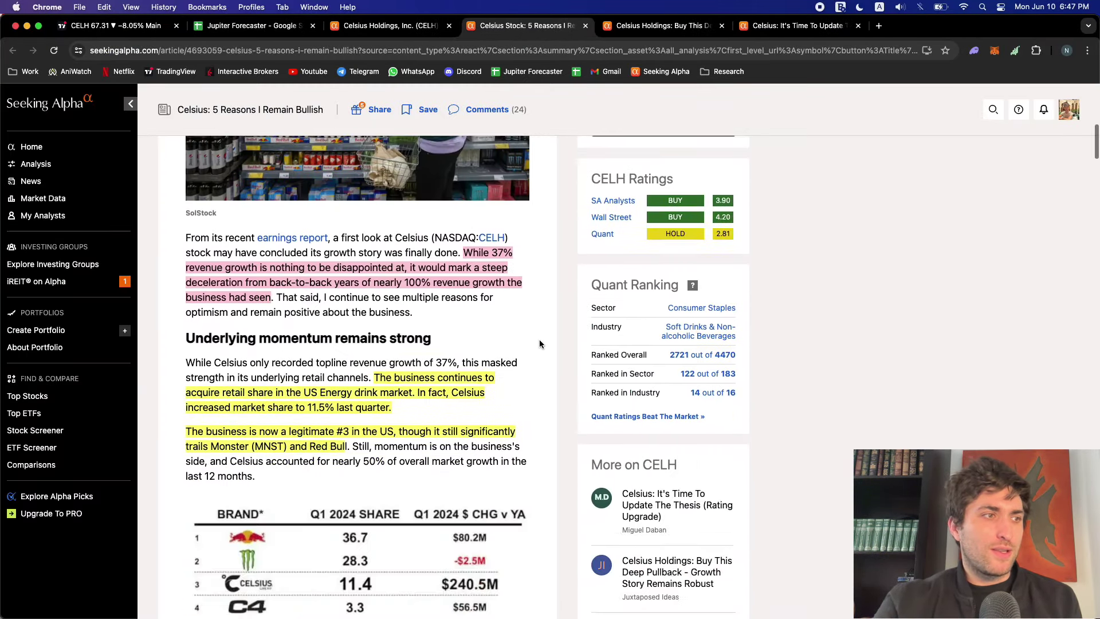
{"action": "scroll", "coordinate": [539, 343], "scroll_direction": "down", "scroll_amount": 1}
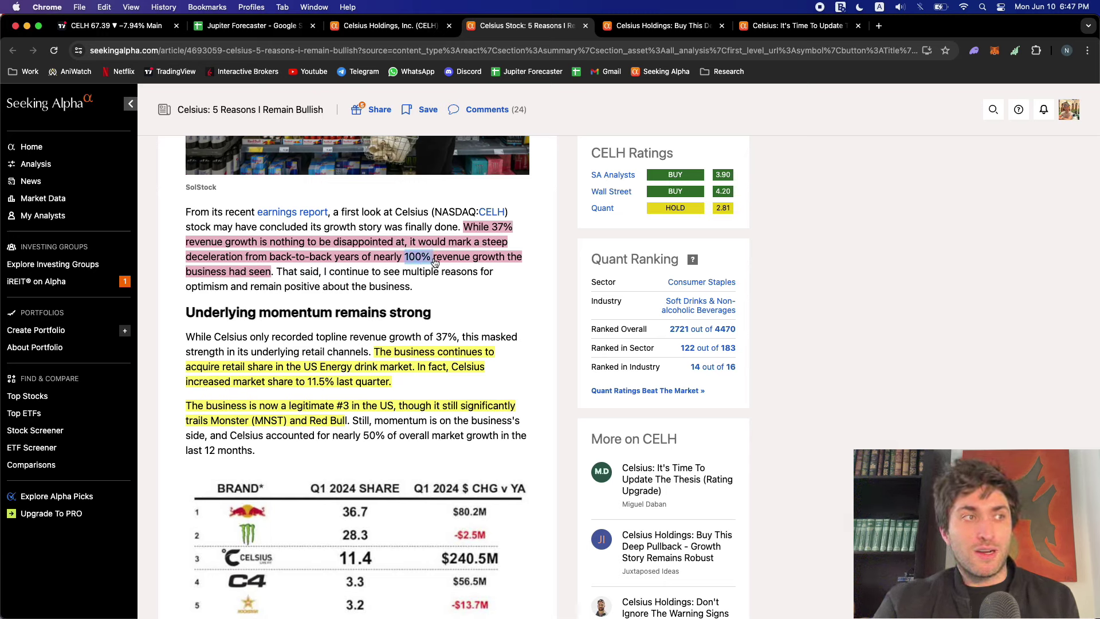
{"action": "left_click", "coordinate": [404, 261]}
{"action": "left_click", "coordinate": [365, 271]}
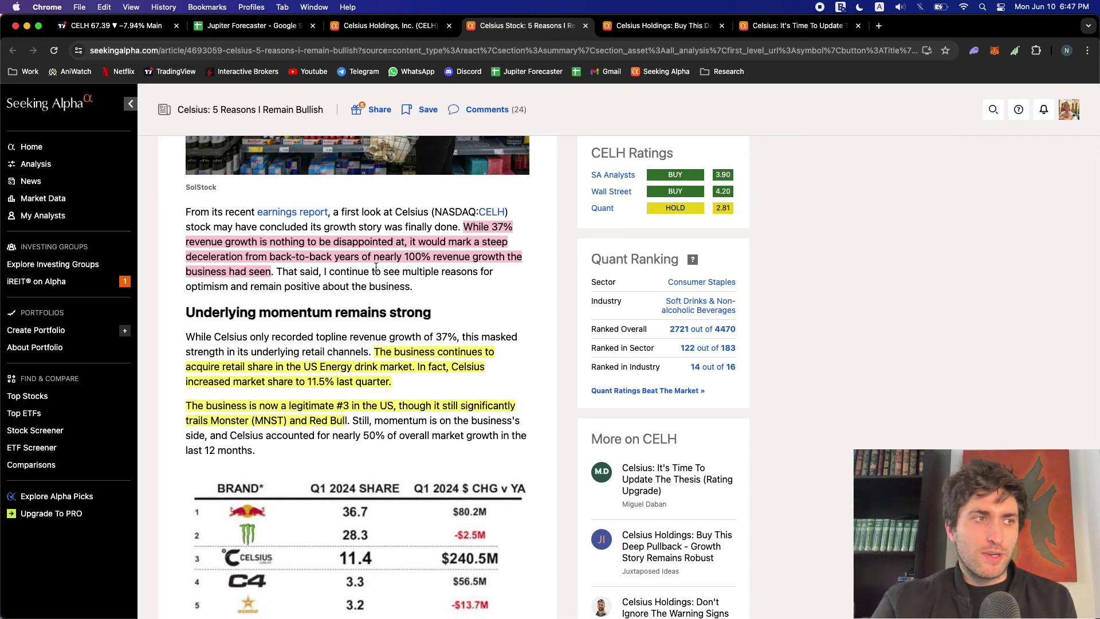
Read down to the Q1 2024 brand share table showing Celsius third at 11.4%
{"action": "scroll", "coordinate": [376, 269], "scroll_direction": "down", "scroll_amount": 3}
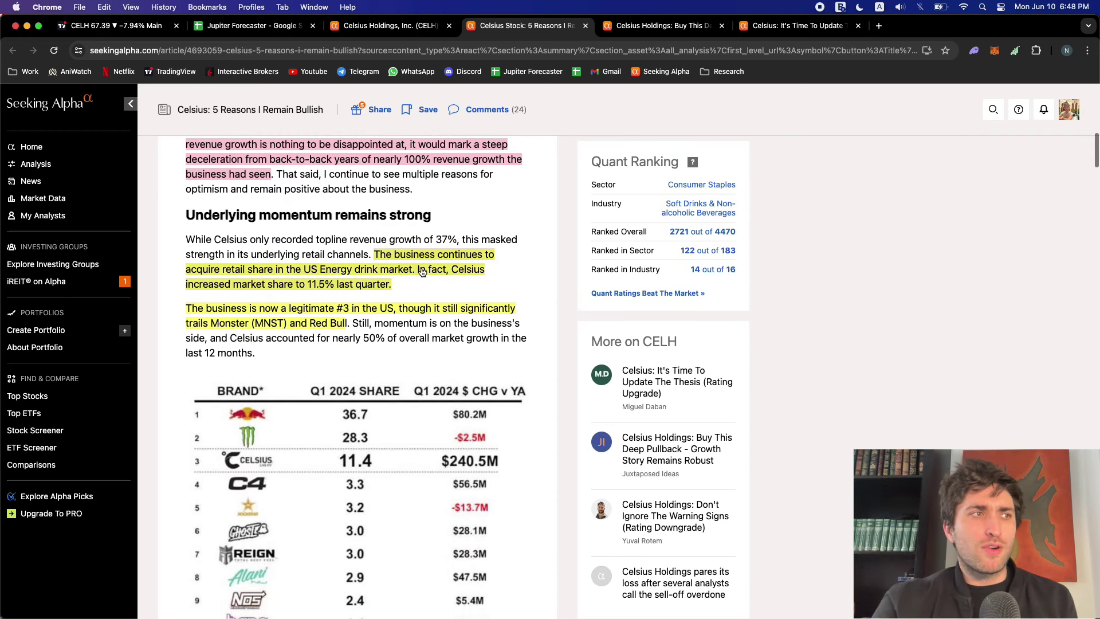
{"action": "scroll", "coordinate": [423, 272], "scroll_direction": "down", "scroll_amount": 1}
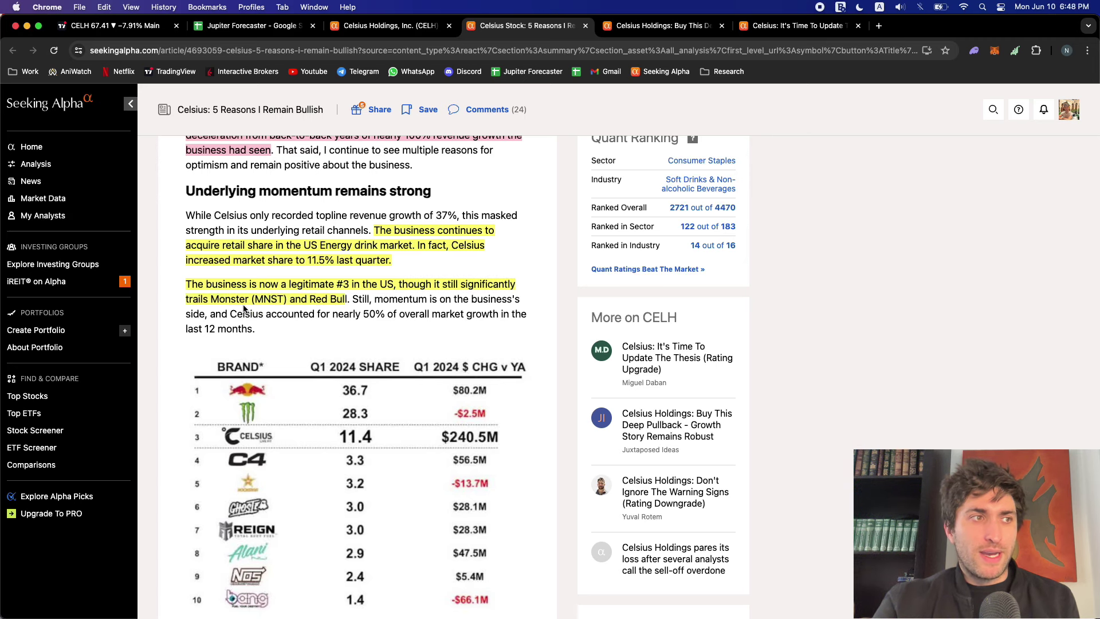
{"action": "scroll", "coordinate": [319, 307], "scroll_direction": "down", "scroll_amount": 2}
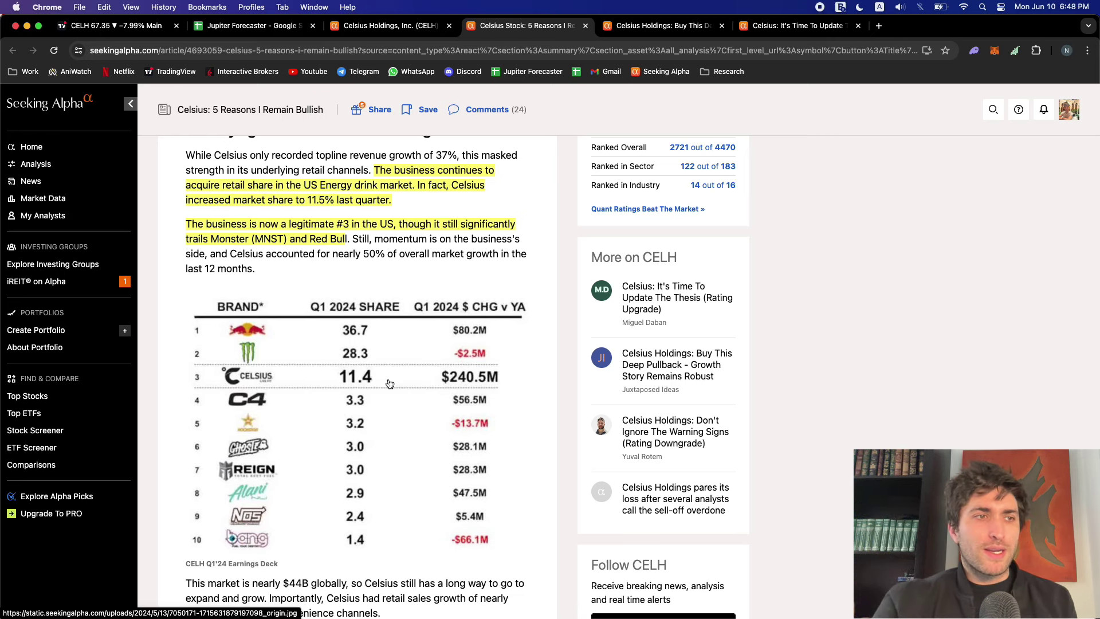
{"action": "scroll", "coordinate": [404, 386], "scroll_direction": "down", "scroll_amount": 1}
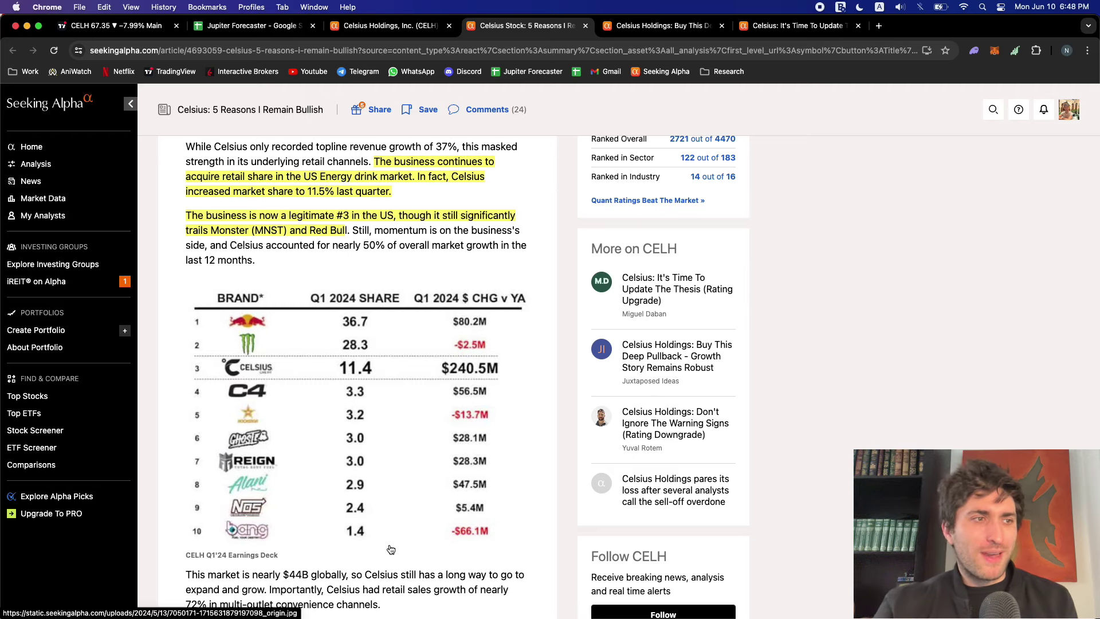
{"action": "scroll", "coordinate": [391, 549], "scroll_direction": "down", "scroll_amount": 3}
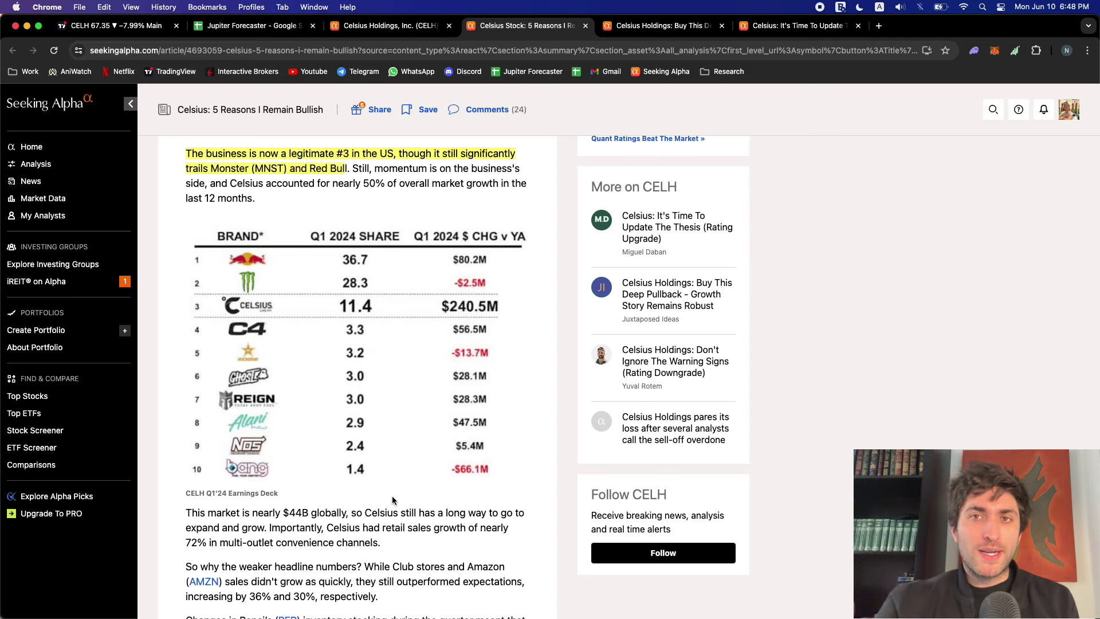
{"action": "scroll", "coordinate": [392, 496], "scroll_direction": "down", "scroll_amount": 1}
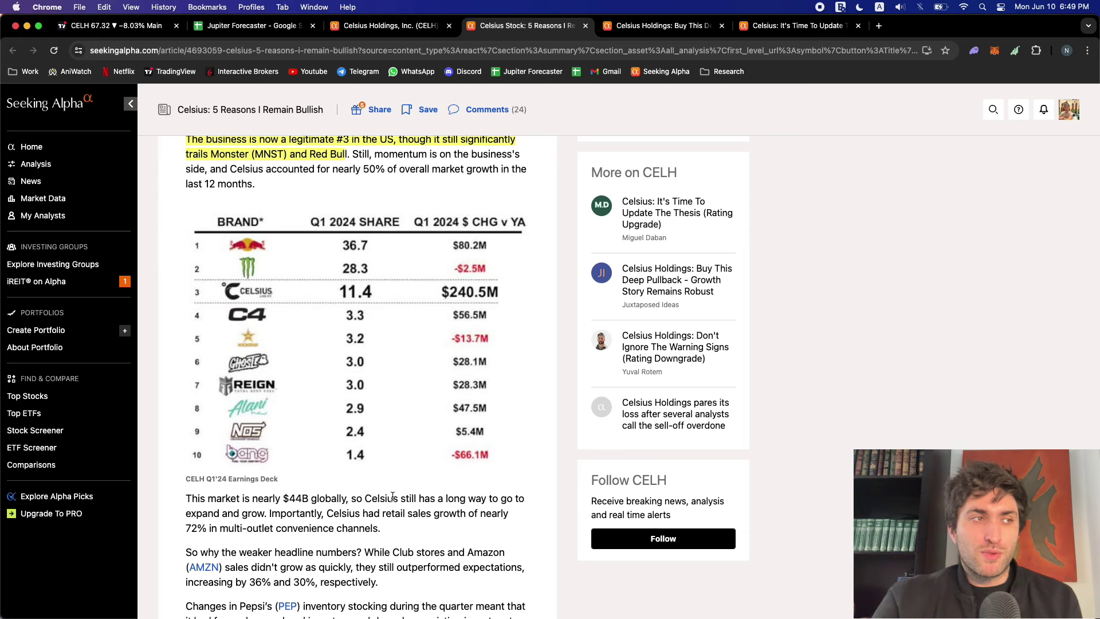
{"action": "scroll", "coordinate": [392, 496], "scroll_direction": "down", "scroll_amount": 7}
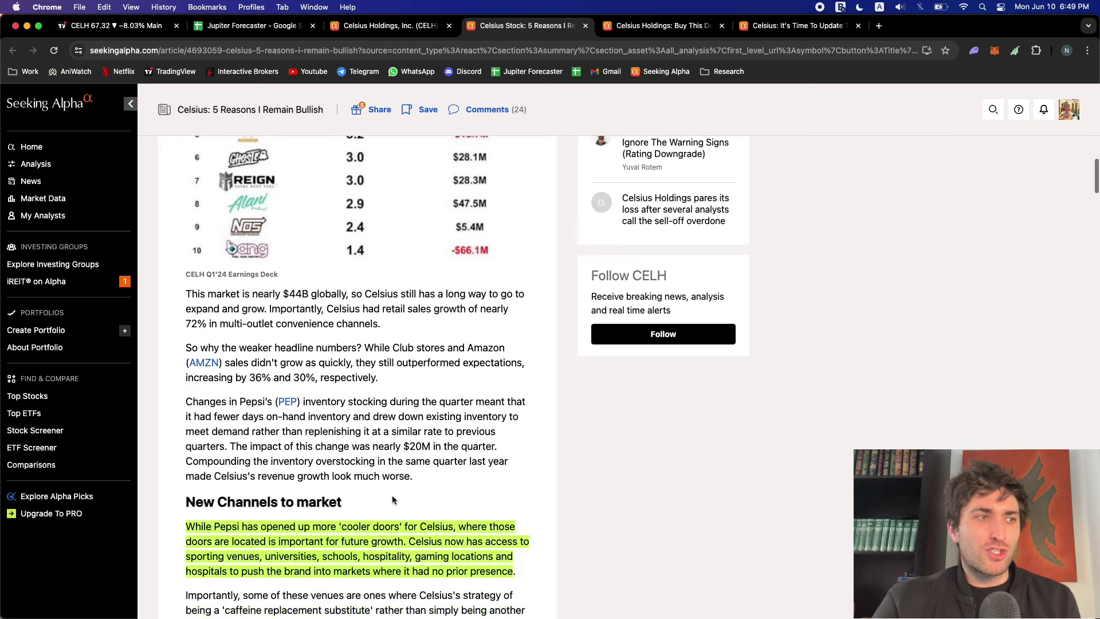
{"action": "scroll", "coordinate": [393, 500], "scroll_direction": "down", "scroll_amount": 2}
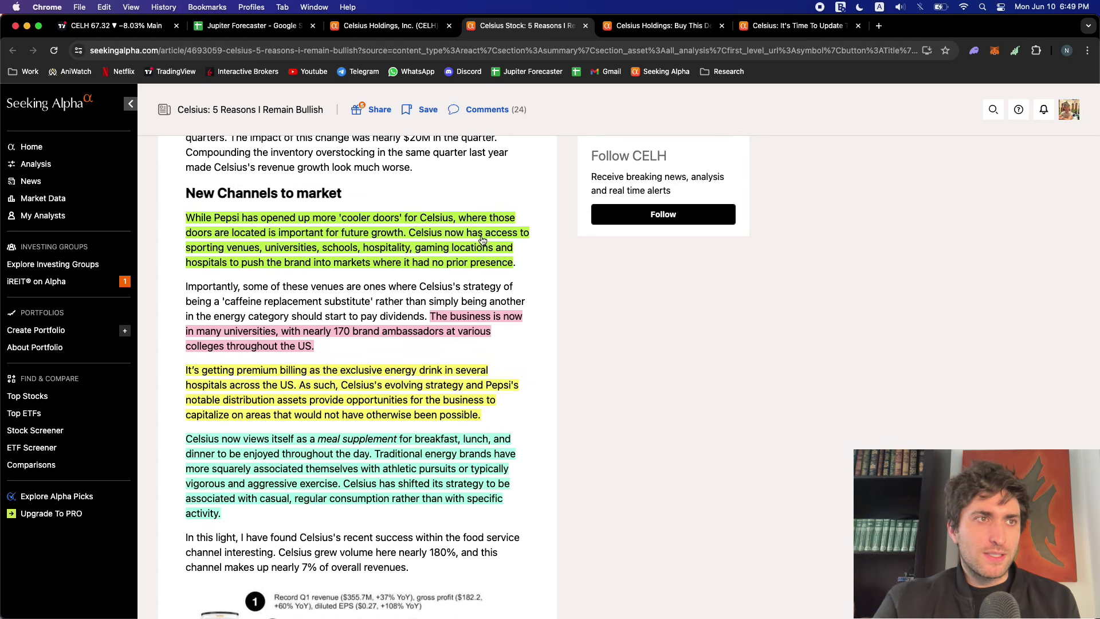
{"action": "scroll", "coordinate": [457, 282], "scroll_direction": "down", "scroll_amount": 1}
{"action": "scroll", "coordinate": [456, 282], "scroll_direction": "down", "scroll_amount": 1}
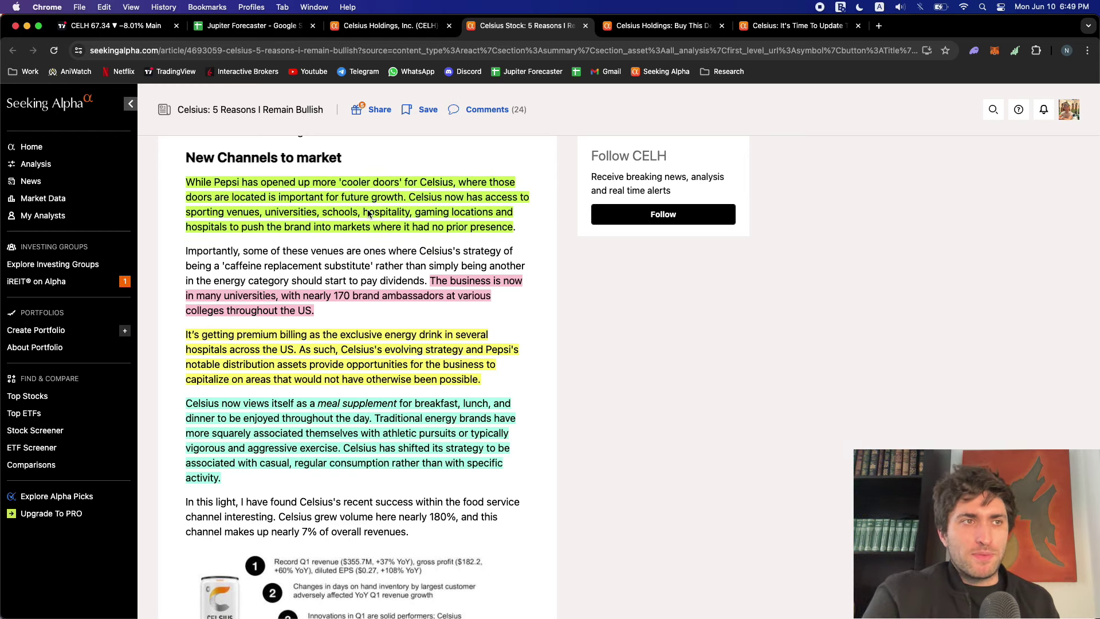
{"action": "scroll", "coordinate": [424, 284], "scroll_direction": "down", "scroll_amount": 1}
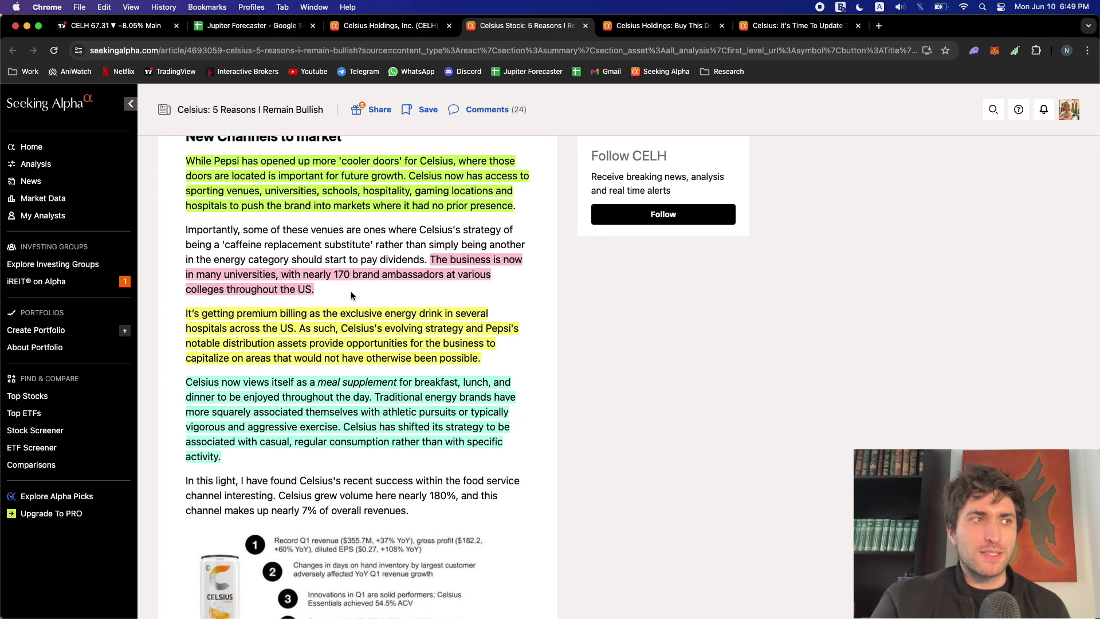
{"action": "scroll", "coordinate": [329, 290], "scroll_direction": "down", "scroll_amount": 3}
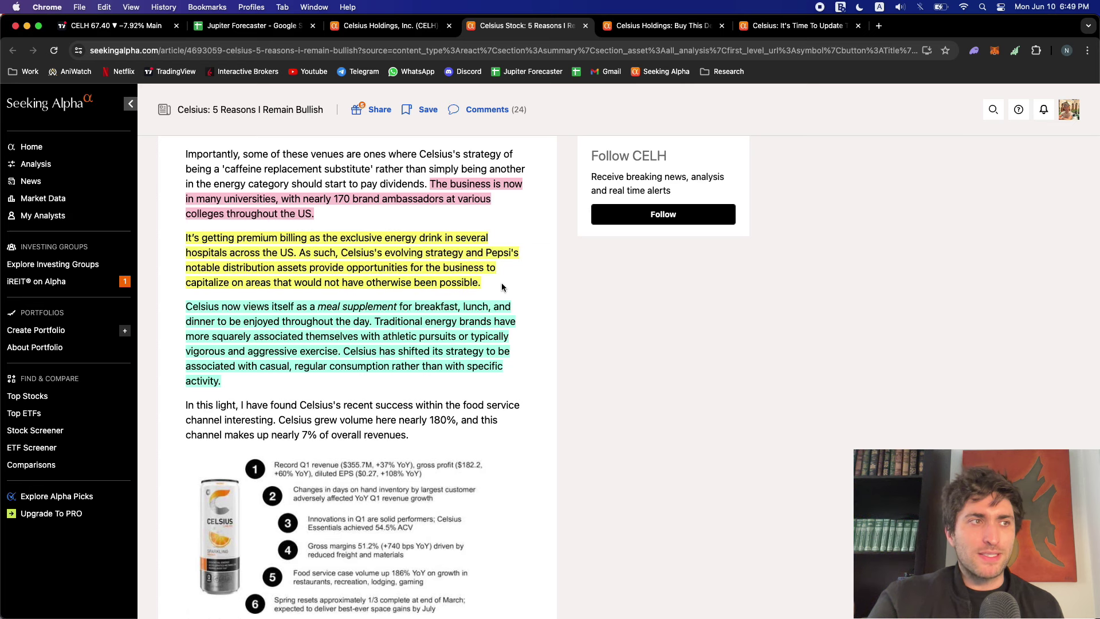
{"action": "scroll", "coordinate": [502, 288], "scroll_direction": "down", "scroll_amount": 1}
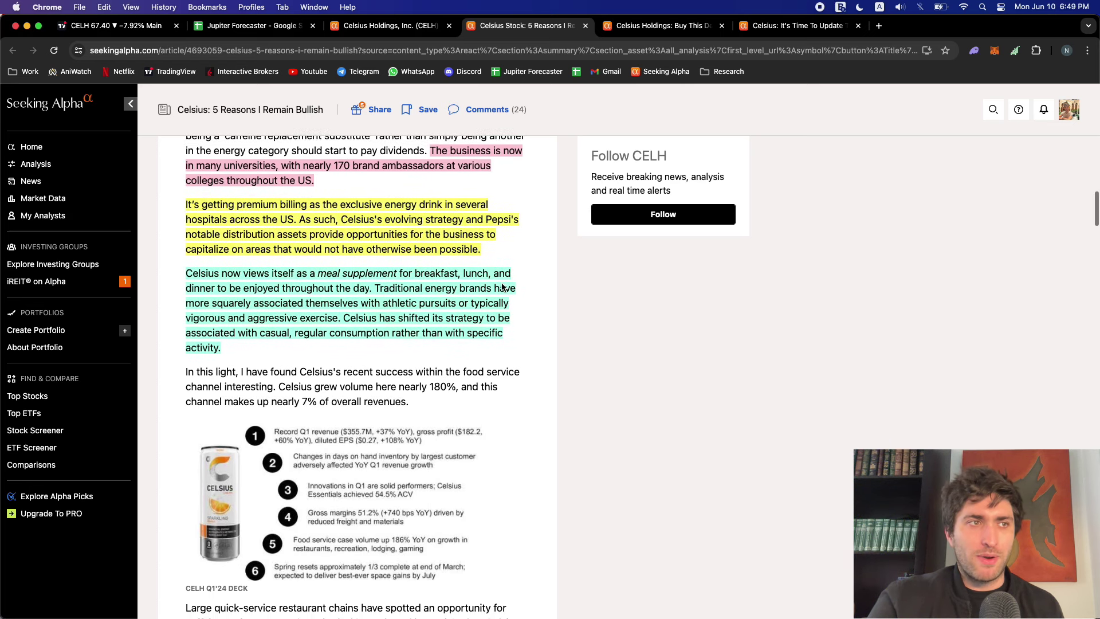
{"action": "scroll", "coordinate": [352, 237], "scroll_direction": "up", "scroll_amount": 2}
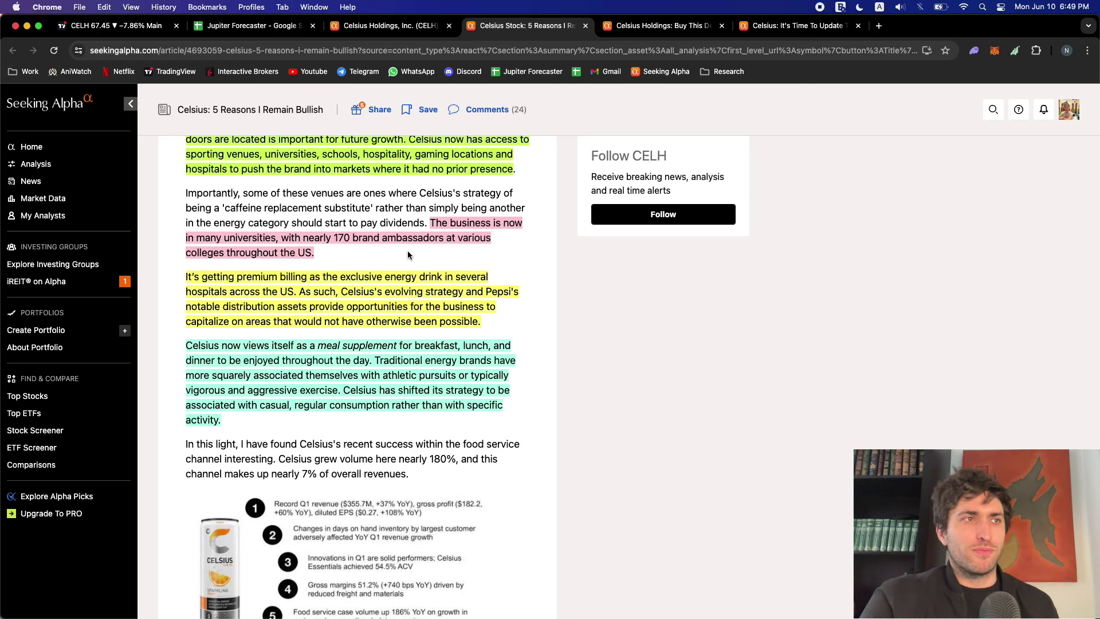
Read down to the International Growth section citing ~5% international revenue and 5.5% Canadian share
{"action": "scroll", "coordinate": [408, 252], "scroll_direction": "down", "scroll_amount": 2}
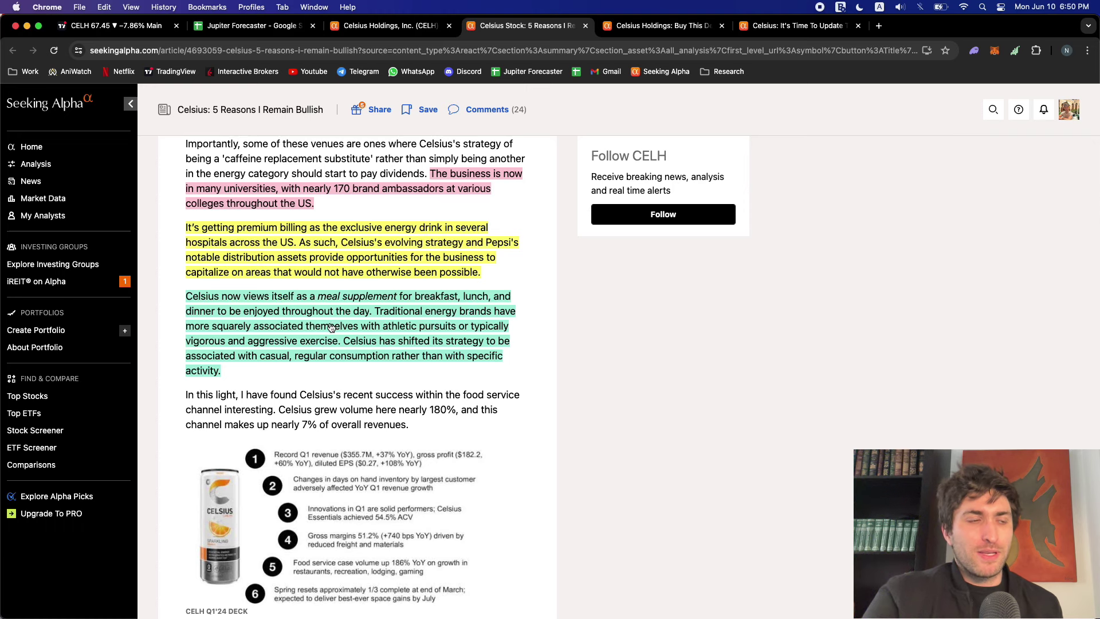
{"action": "scroll", "coordinate": [331, 327], "scroll_direction": "down", "scroll_amount": 2}
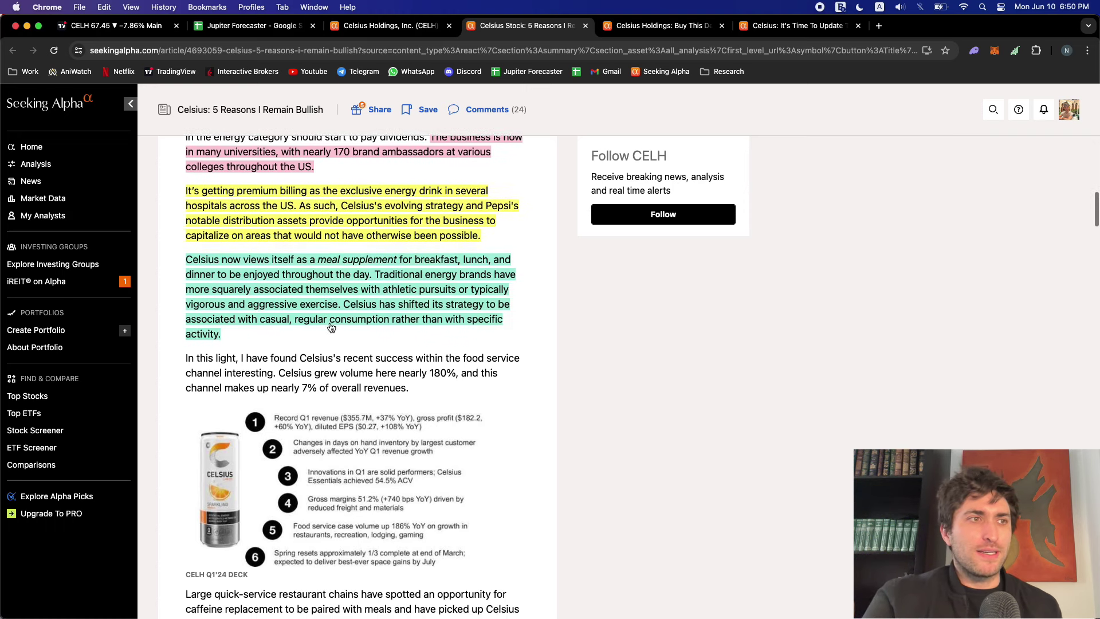
{"action": "scroll", "coordinate": [331, 328], "scroll_direction": "down", "scroll_amount": 1}
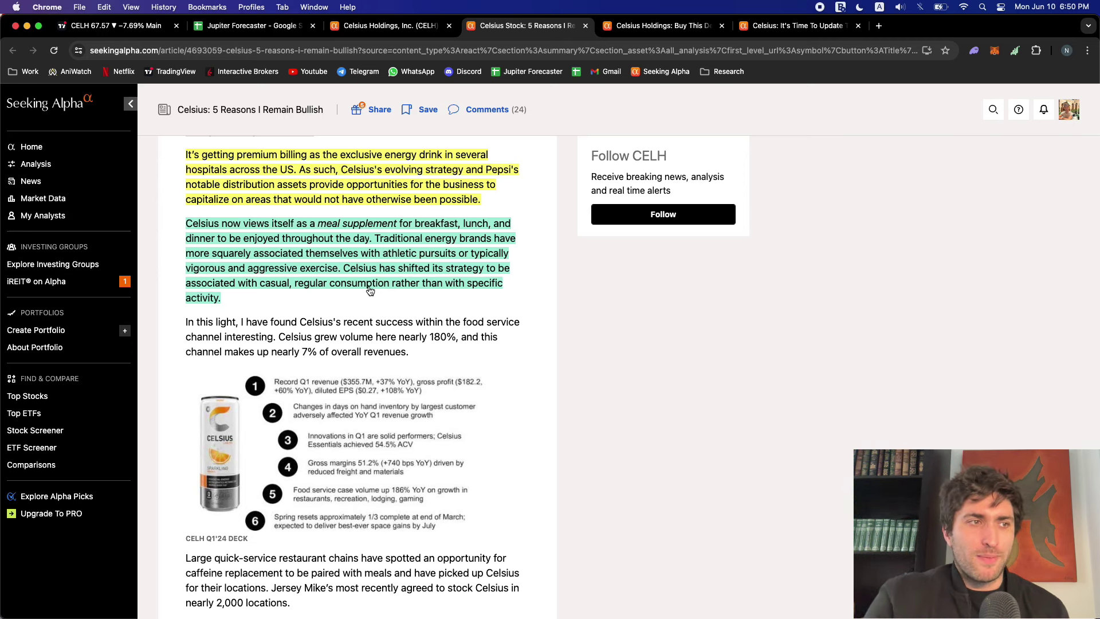
{"action": "scroll", "coordinate": [370, 291], "scroll_direction": "down", "scroll_amount": 5}
{"action": "scroll", "coordinate": [370, 287], "scroll_direction": "down", "scroll_amount": 3}
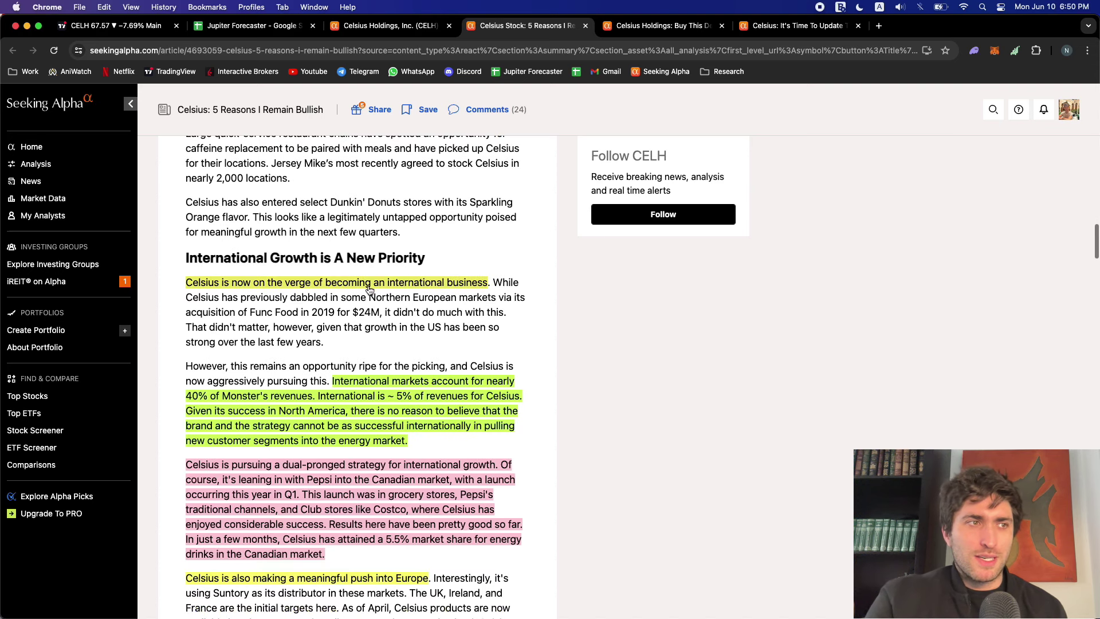
{"action": "scroll", "coordinate": [370, 290], "scroll_direction": "down", "scroll_amount": 1}
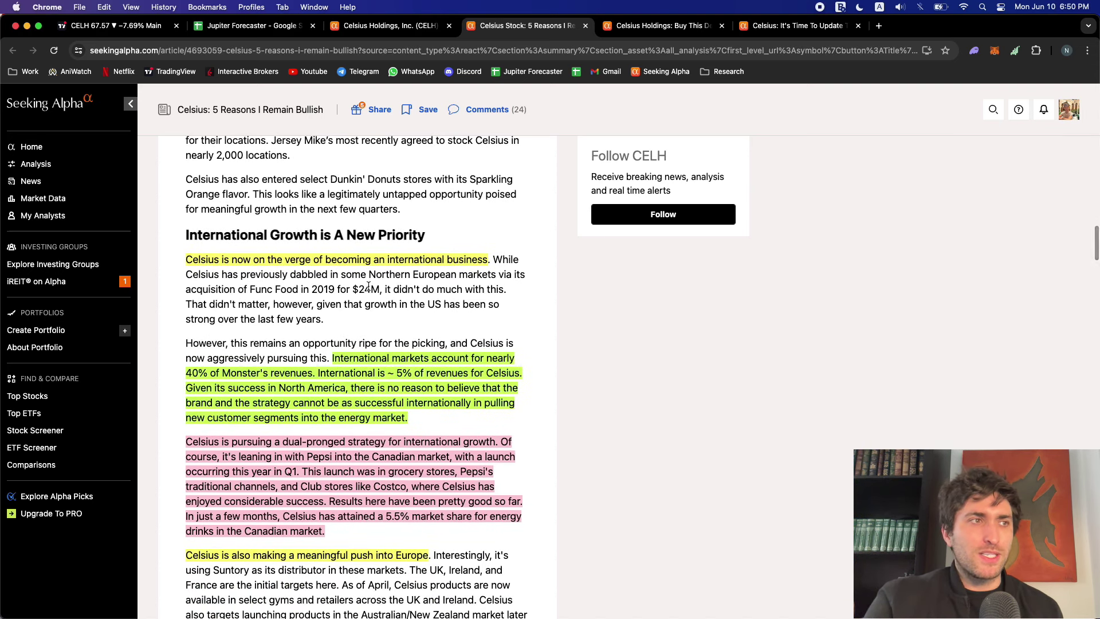
{"action": "scroll", "coordinate": [352, 301], "scroll_direction": "down", "scroll_amount": 1}
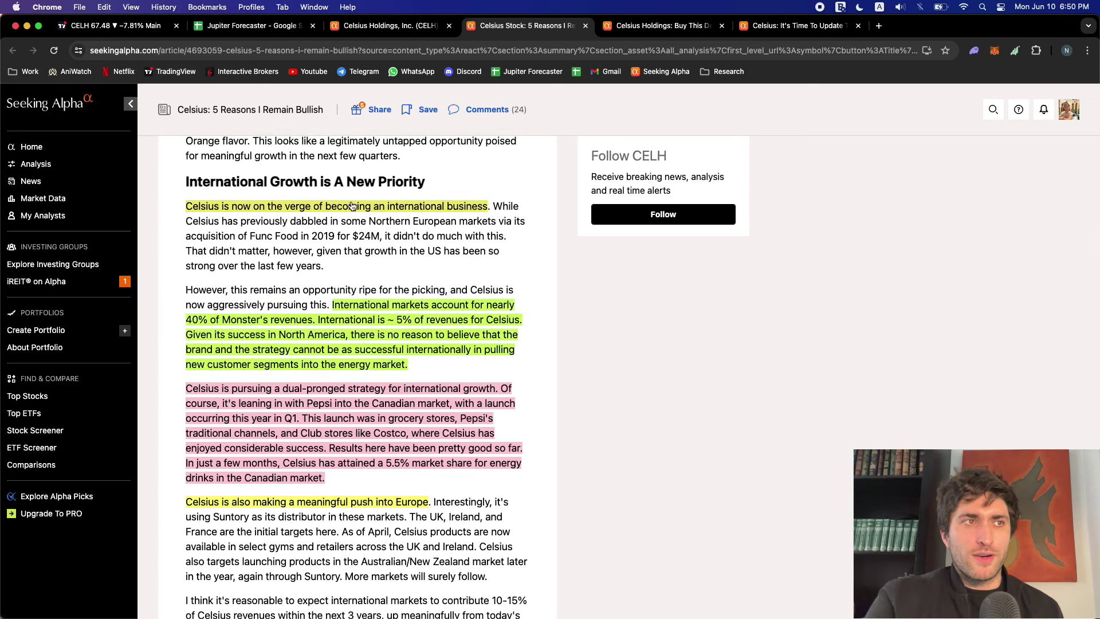
{"action": "left_click", "coordinate": [114, 25]}
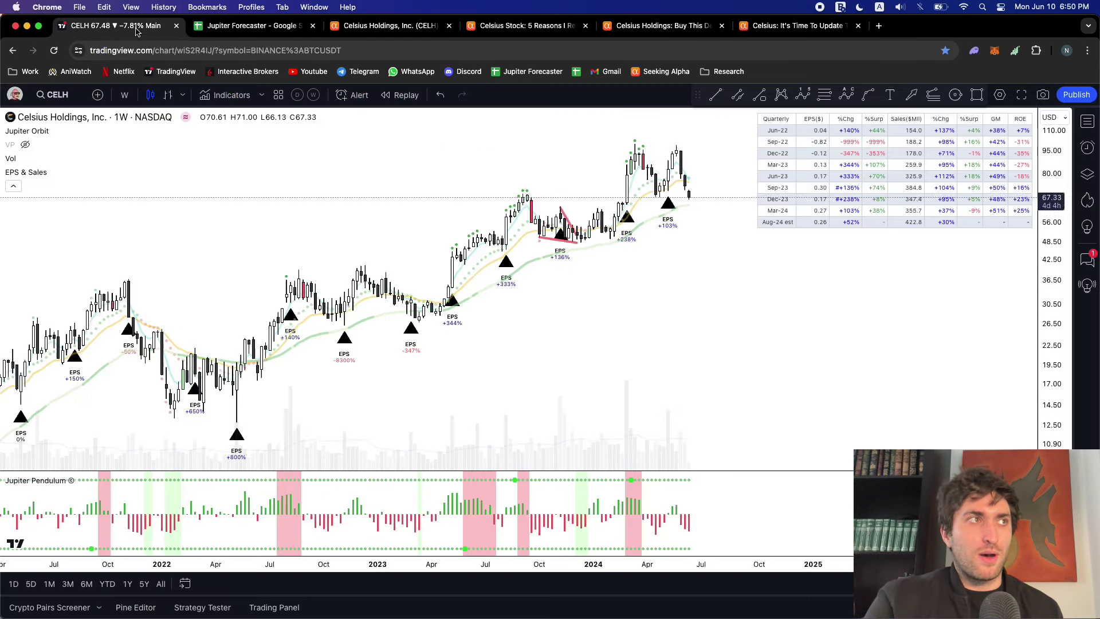
{"action": "scroll", "coordinate": [313, 293], "scroll_direction": "down", "scroll_amount": 10}
{"action": "scroll", "coordinate": [313, 294], "scroll_direction": "up", "scroll_amount": 10}
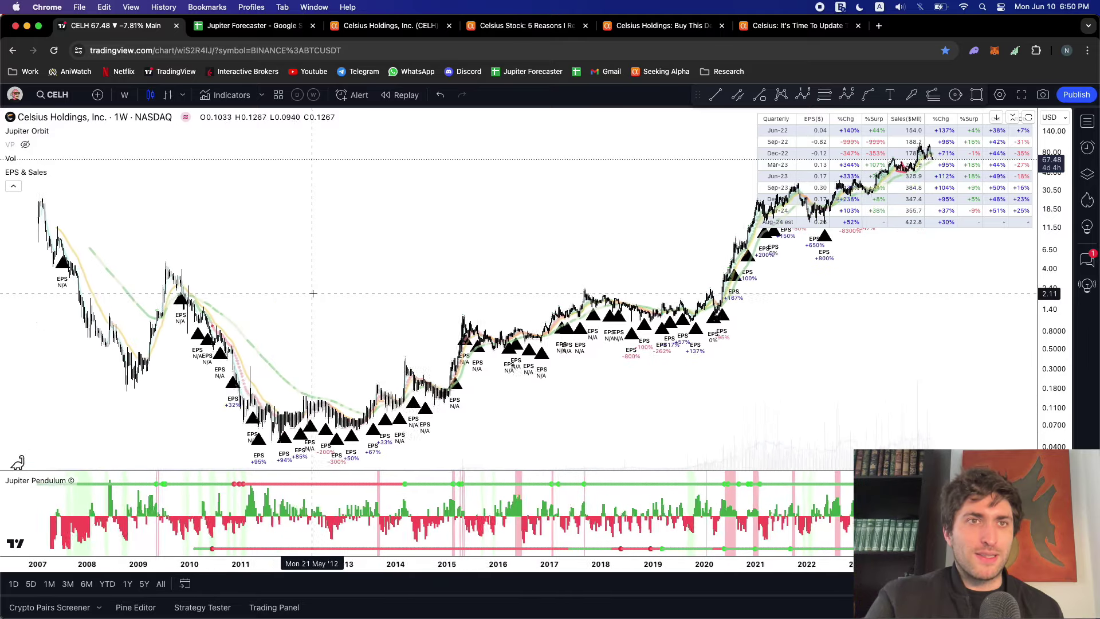
{"action": "left_click", "coordinate": [389, 25]}
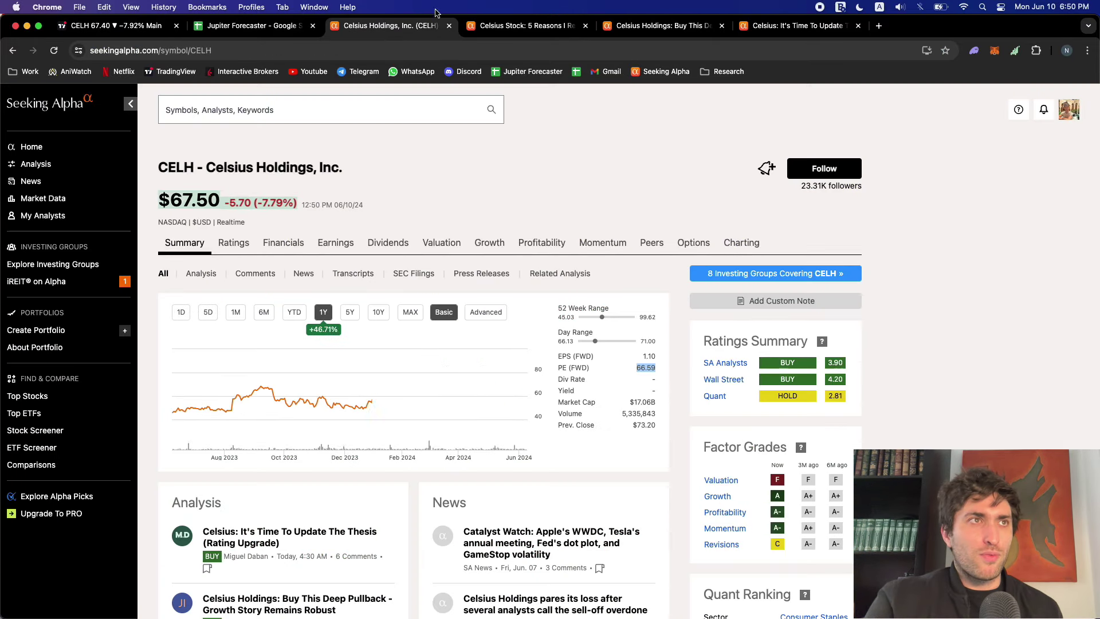
{"action": "key", "text": "ctrl+Tab"}
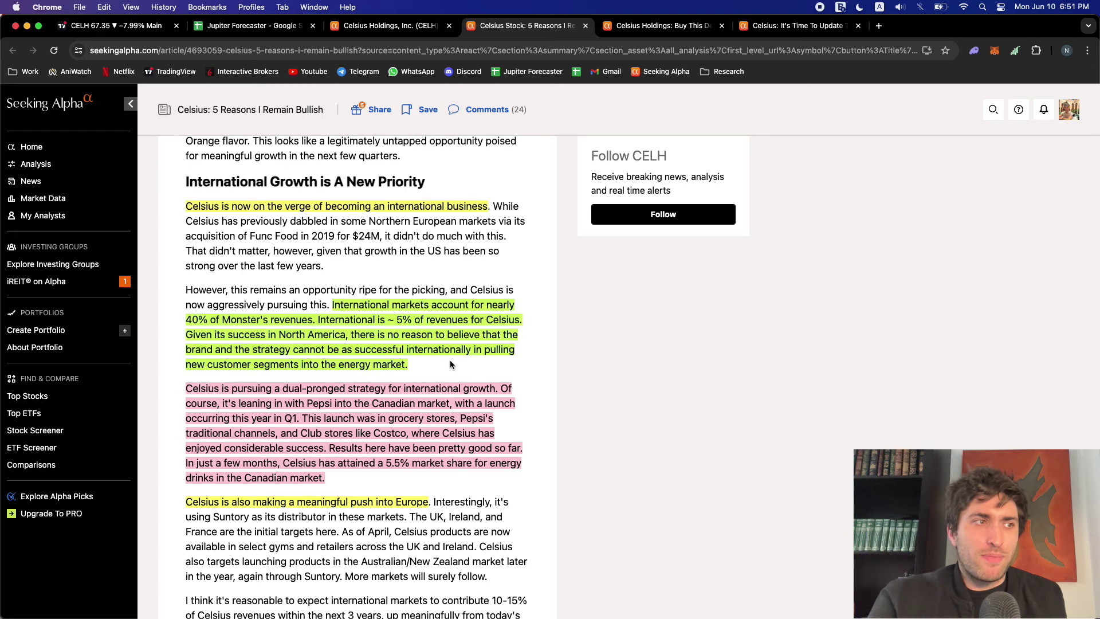
{"action": "scroll", "coordinate": [449, 360], "scroll_direction": "down", "scroll_amount": 2}
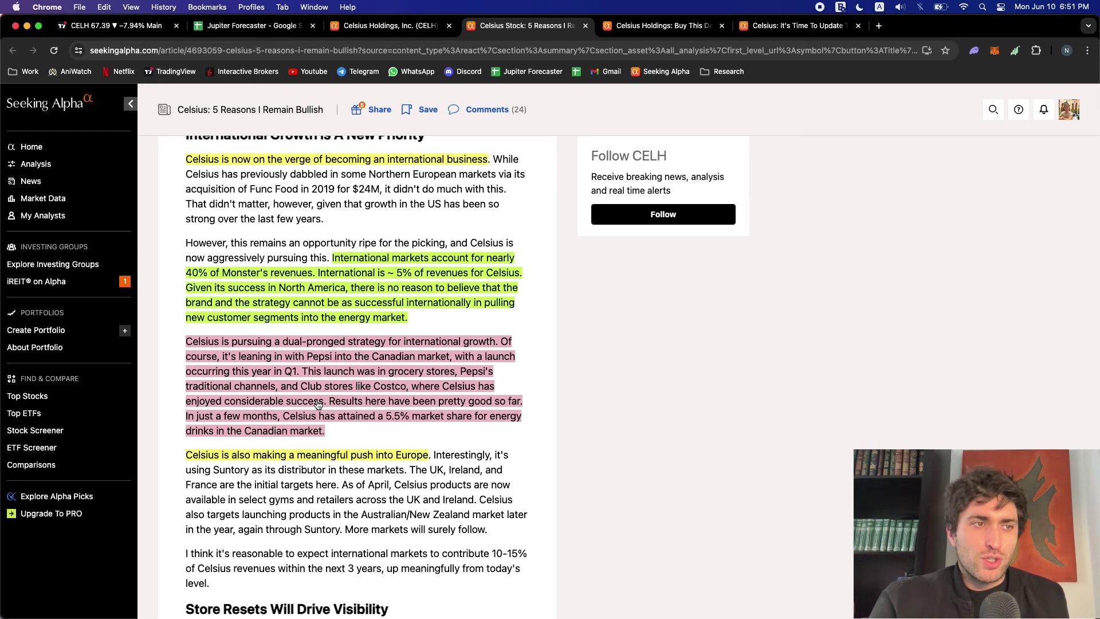
{"action": "scroll", "coordinate": [319, 405], "scroll_direction": "down", "scroll_amount": 2}
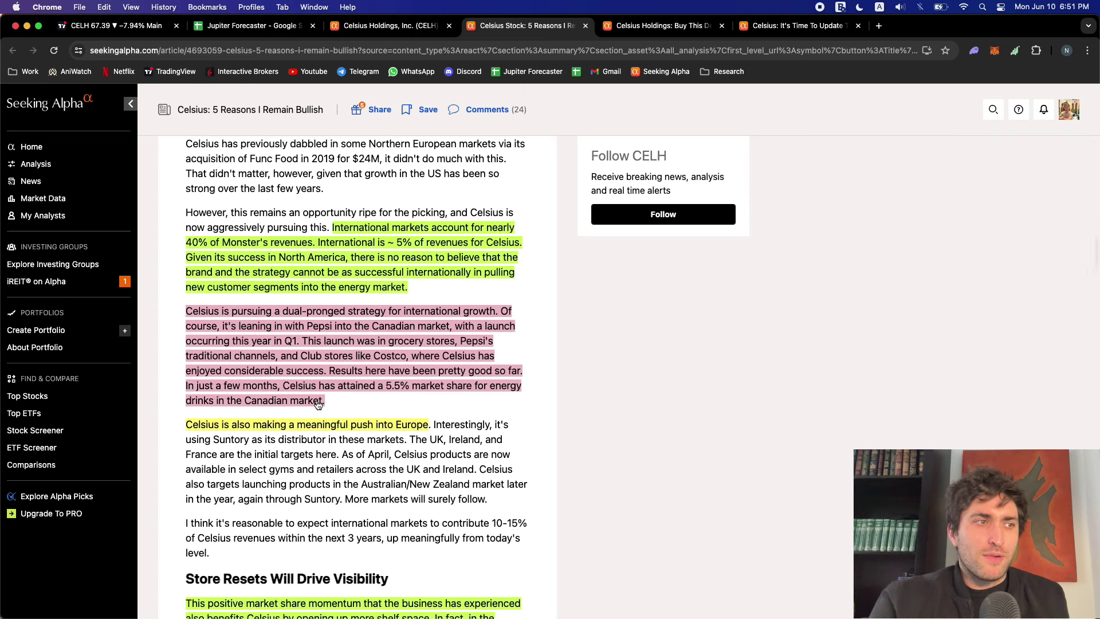
{"action": "scroll", "coordinate": [319, 404], "scroll_direction": "down", "scroll_amount": 1}
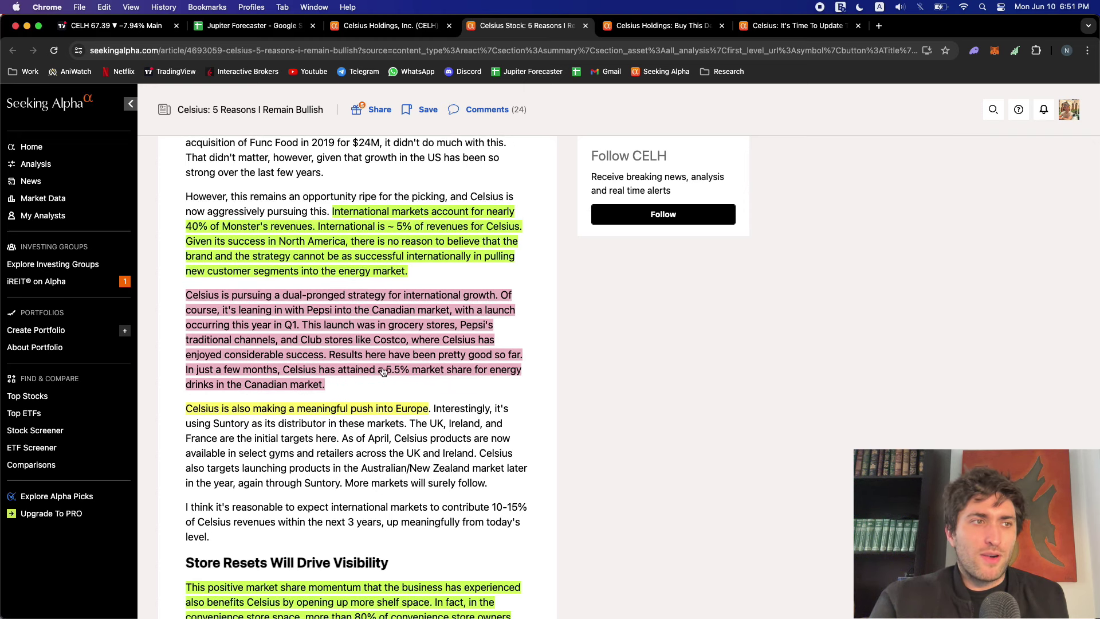
{"action": "left_click", "coordinate": [415, 378]}
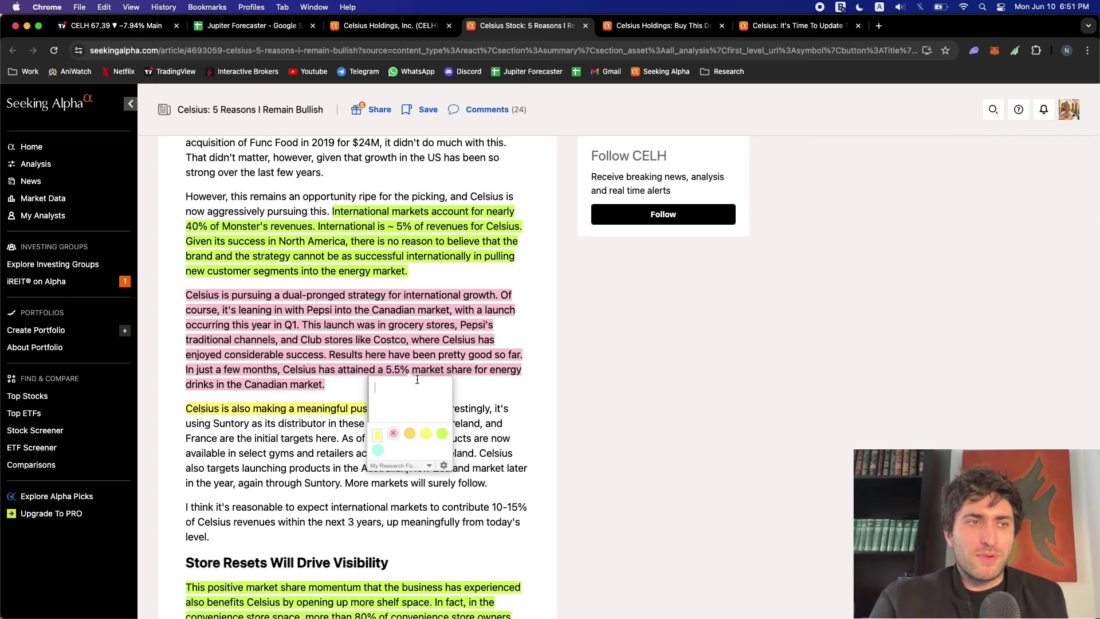
{"action": "left_click", "coordinate": [499, 394]}
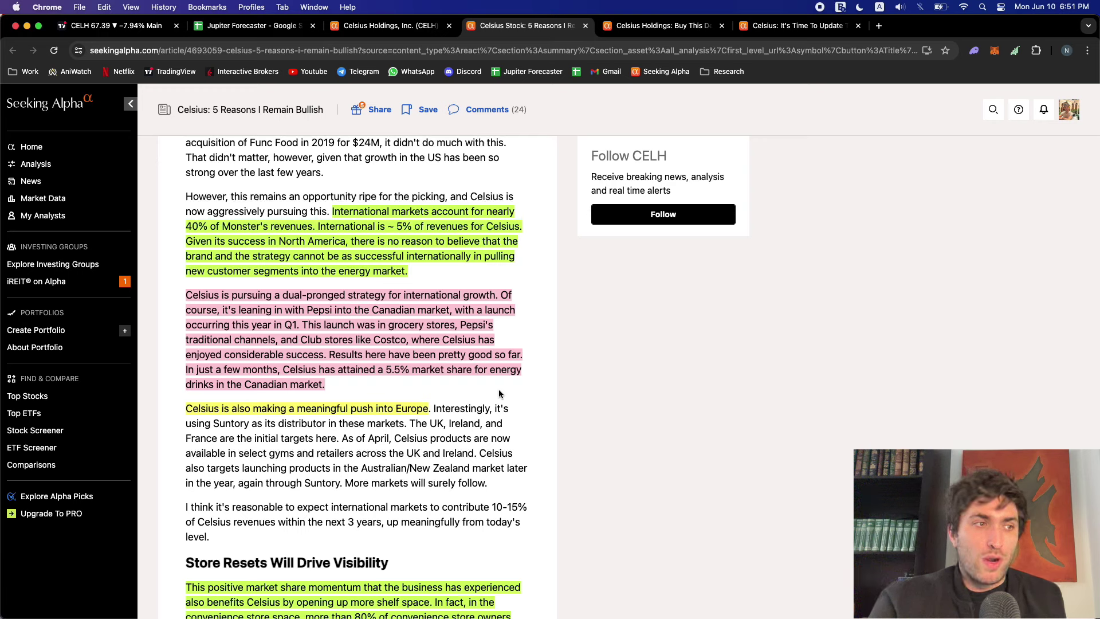
{"action": "left_click_drag", "start_coordinate": [192, 408], "coordinate": [430, 405]}
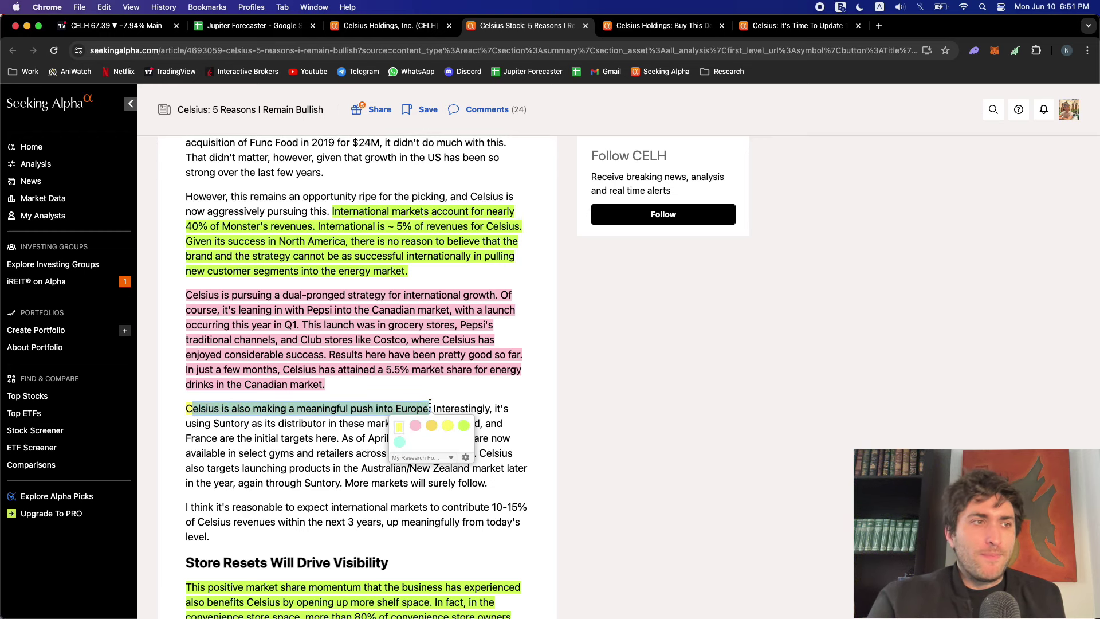
{"action": "scroll", "coordinate": [360, 338], "scroll_direction": "up", "scroll_amount": 1}
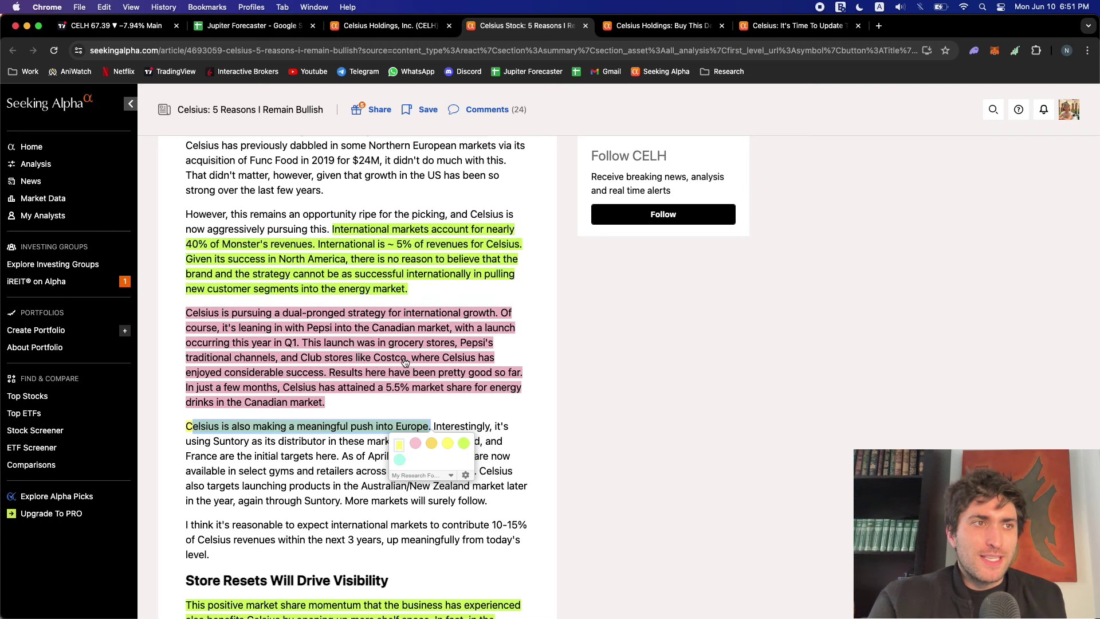
{"action": "left_click_drag", "start_coordinate": [407, 289], "coordinate": [327, 229]}
{"action": "left_click", "coordinate": [387, 228]}
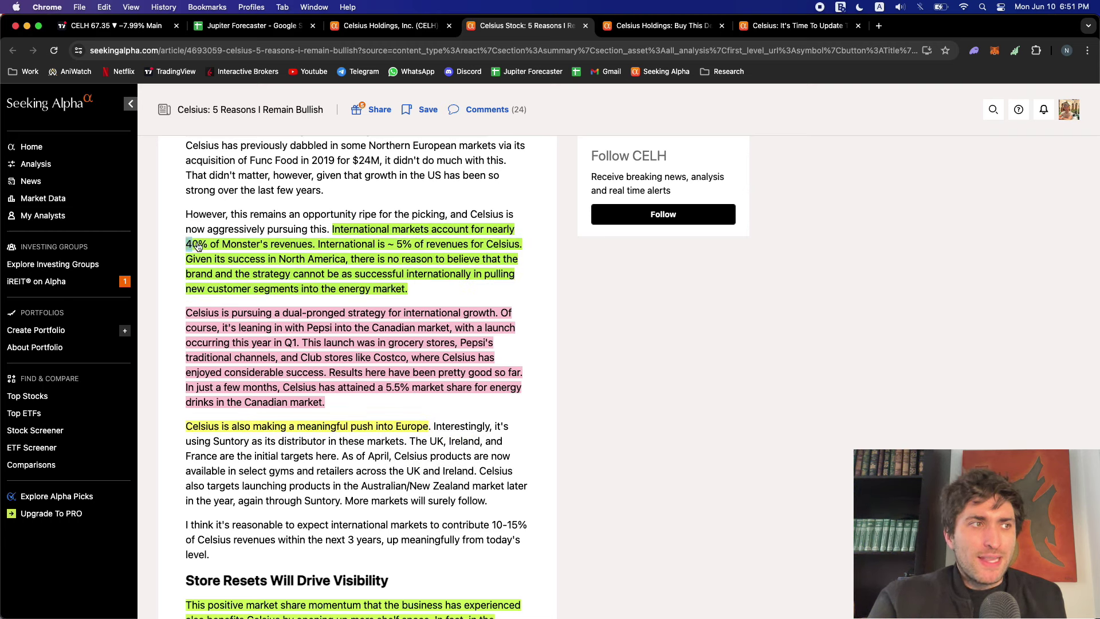
{"action": "mouse_move", "coordinate": [198, 246]}
{"action": "left_mouse_down"}
{"action": "mouse_move", "coordinate": [313, 247]}
{"action": "mouse_move", "coordinate": [191, 246]}
{"action": "left_mouse_up"}
{"action": "left_click", "coordinate": [264, 211]}
{"action": "scroll", "coordinate": [275, 212], "scroll_direction": "up", "scroll_amount": 10}
{"action": "scroll", "coordinate": [279, 213], "scroll_direction": "up", "scroll_amount": 5}
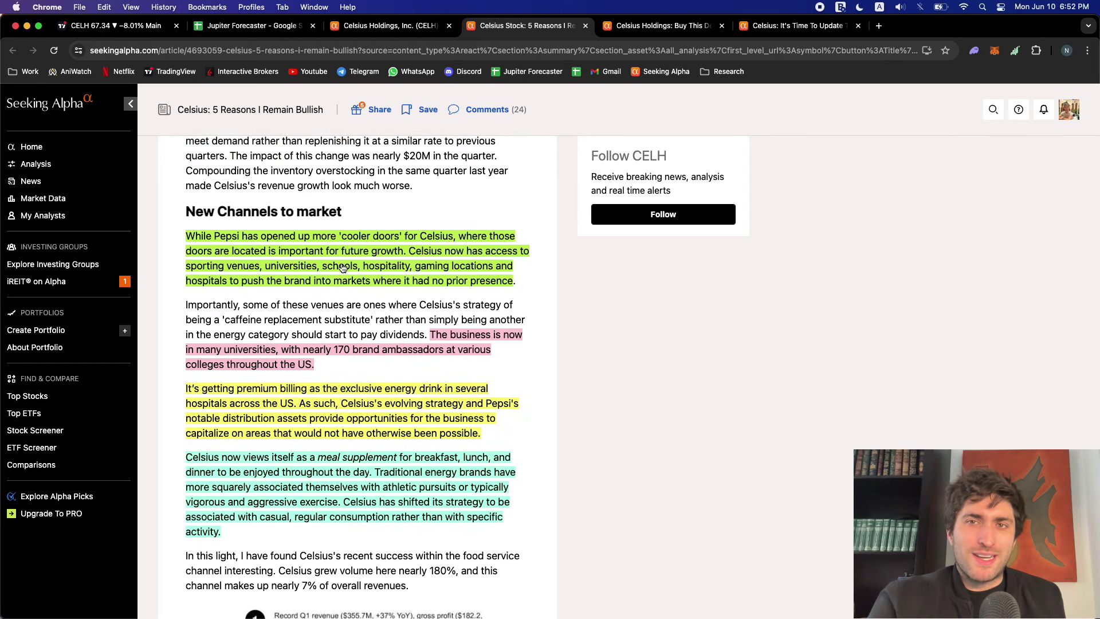
{"action": "scroll", "coordinate": [342, 268], "scroll_direction": "down", "scroll_amount": 10}
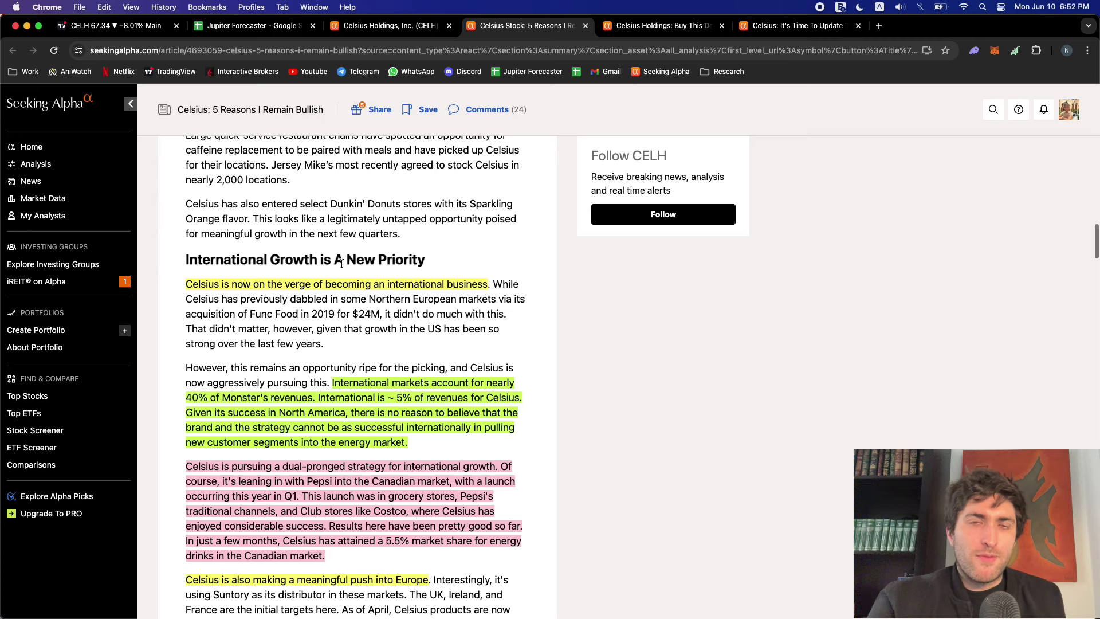
{"action": "left_click", "coordinate": [267, 402]}
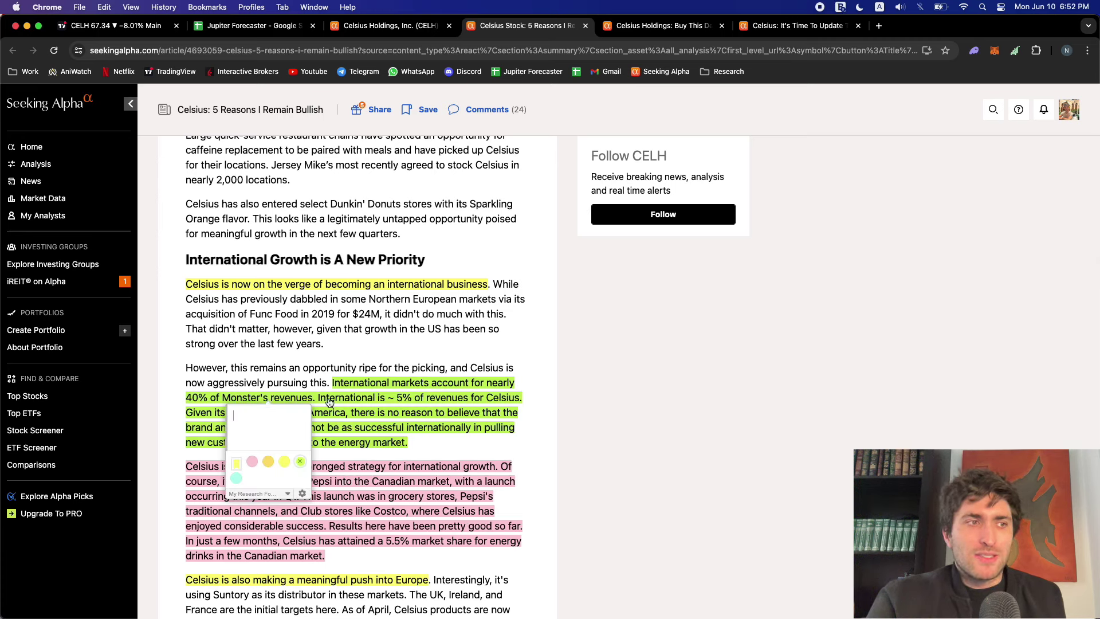
{"action": "left_click", "coordinate": [391, 401]}
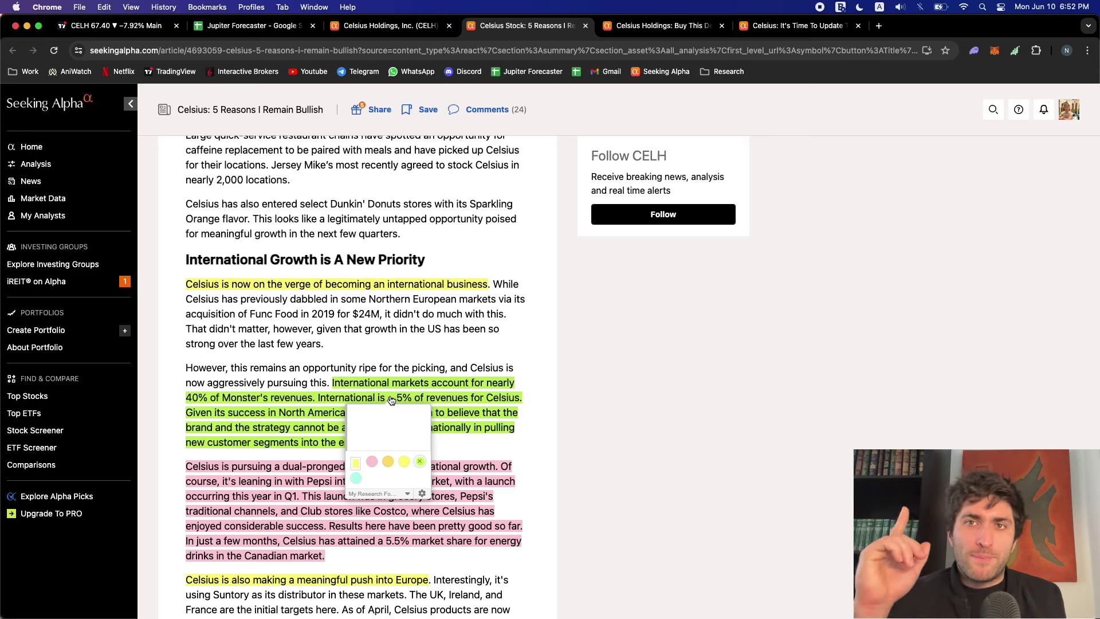
{"action": "left_click", "coordinate": [401, 368]}
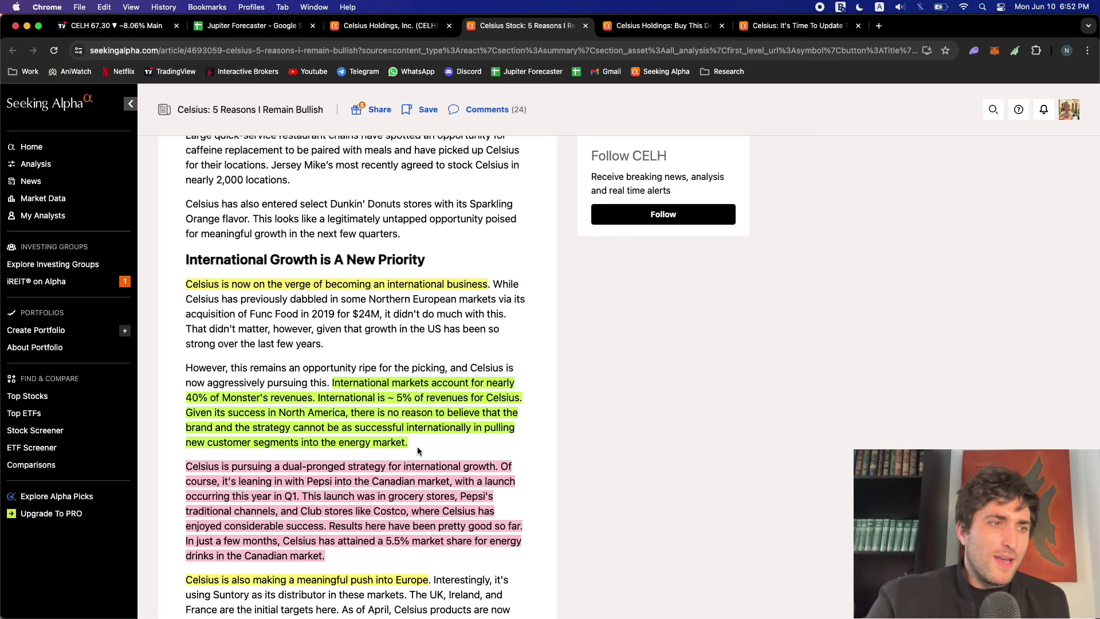
{"action": "scroll", "coordinate": [417, 447], "scroll_direction": "down", "scroll_amount": 2}
{"action": "scroll", "coordinate": [418, 451], "scroll_direction": "down", "scroll_amount": 2}
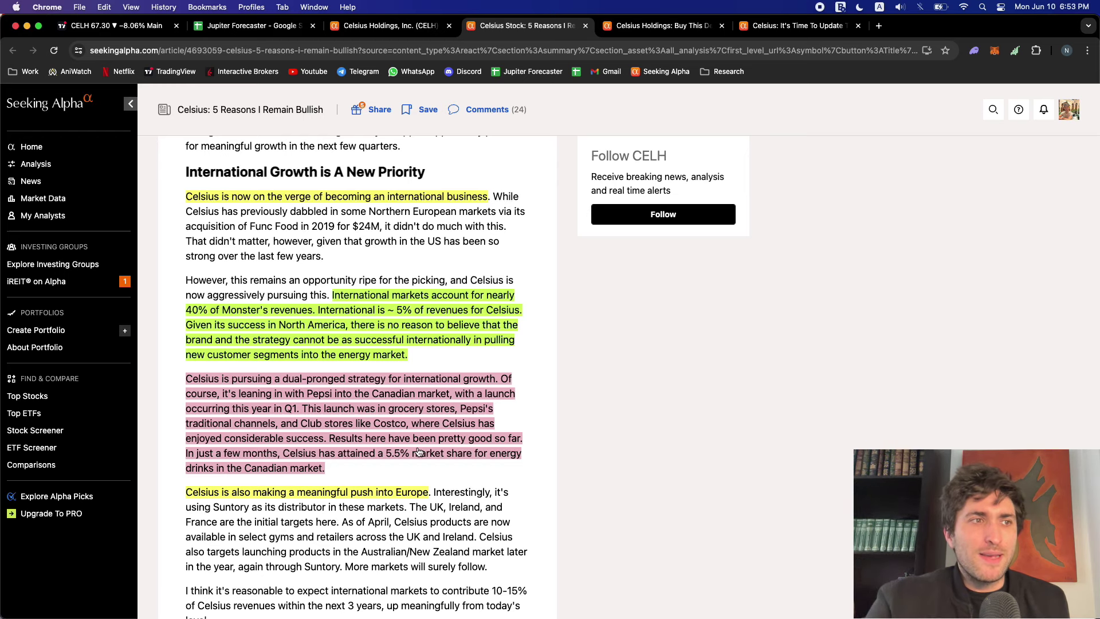
{"action": "scroll", "coordinate": [418, 452], "scroll_direction": "down", "scroll_amount": 2}
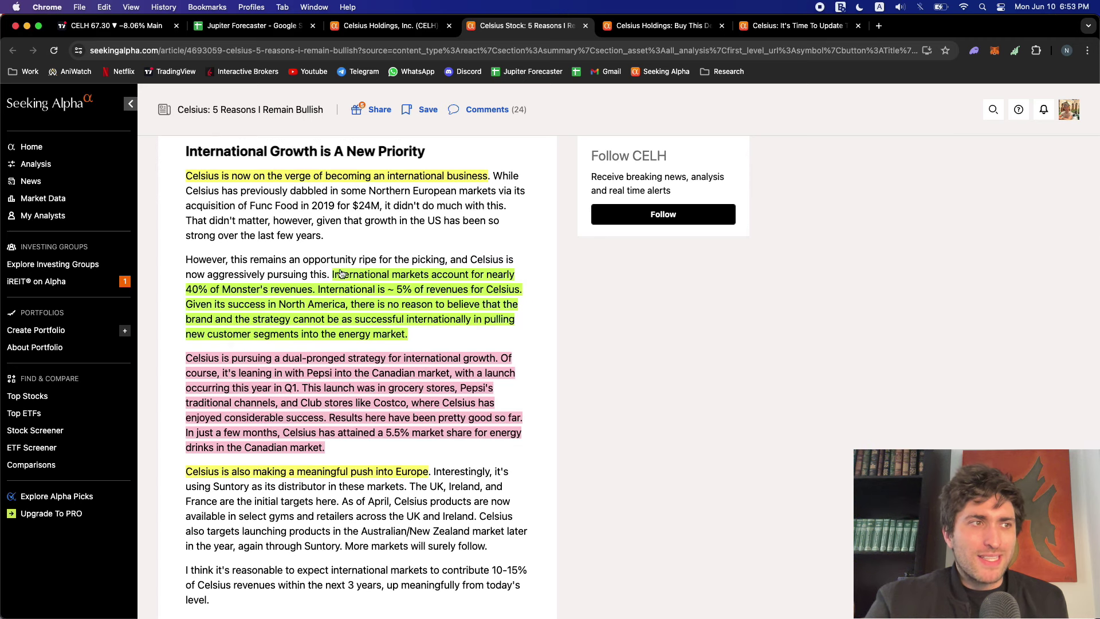
{"action": "scroll", "coordinate": [377, 311], "scroll_direction": "down", "scroll_amount": 3}
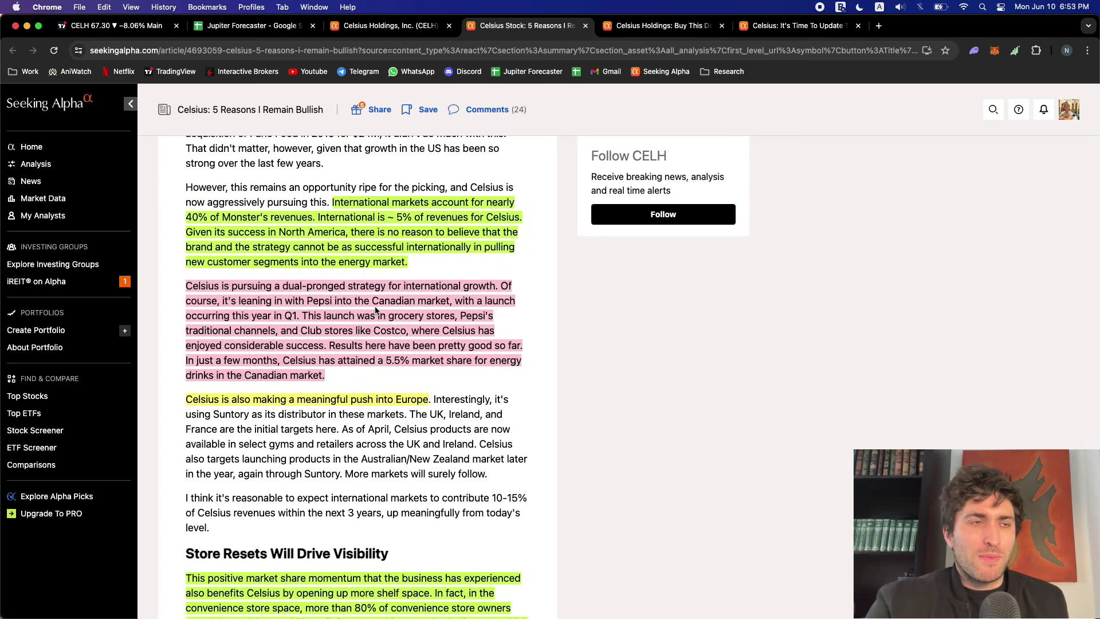
{"action": "scroll", "coordinate": [378, 310], "scroll_direction": "down", "scroll_amount": 1}
{"action": "scroll", "coordinate": [381, 287], "scroll_direction": "down", "scroll_amount": 1}
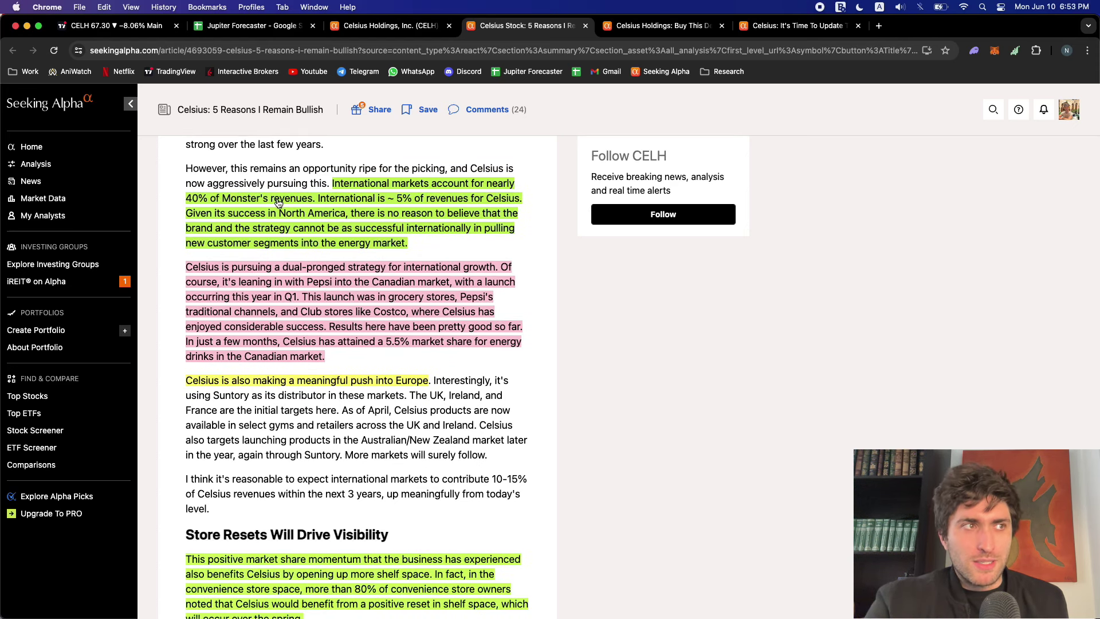
{"action": "scroll", "coordinate": [279, 203], "scroll_direction": "down", "scroll_amount": 5}
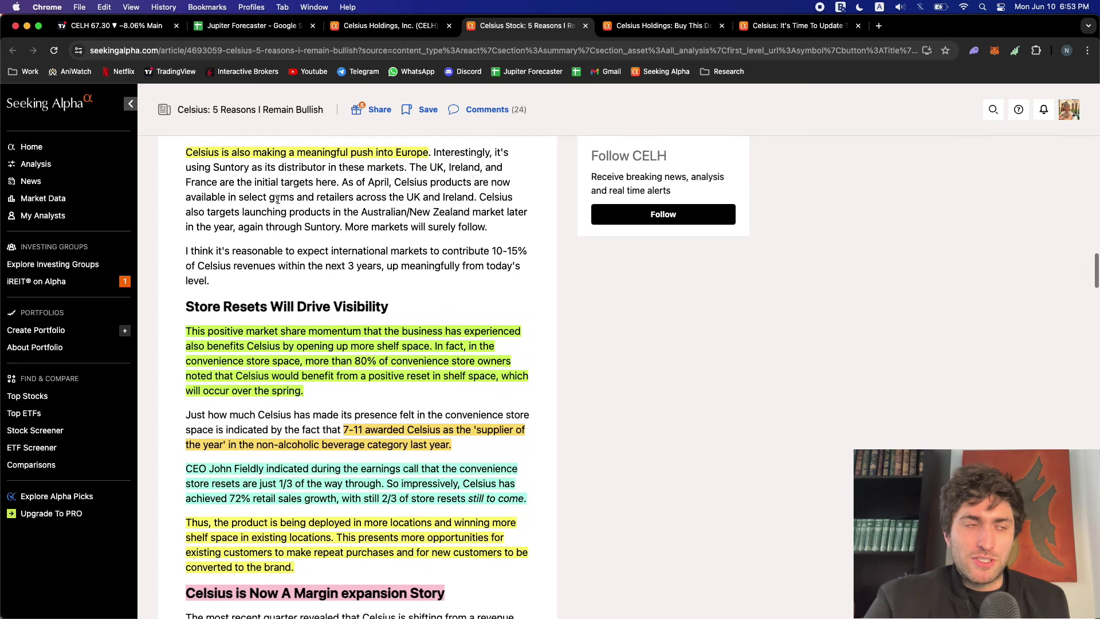
{"action": "scroll", "coordinate": [279, 199], "scroll_direction": "down", "scroll_amount": 2}
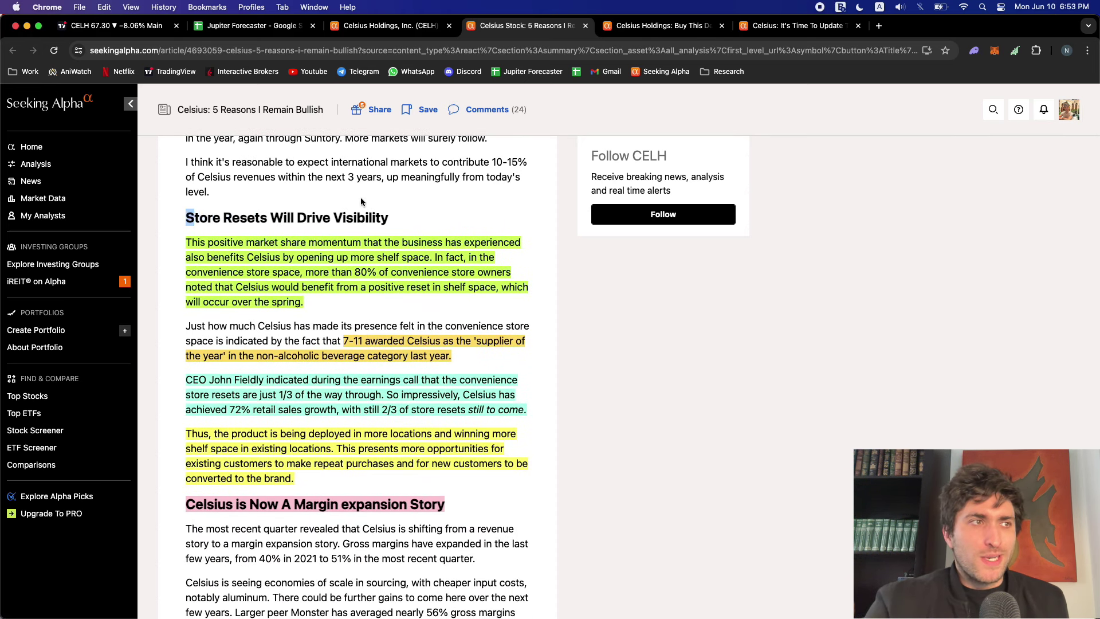
{"action": "left_click_drag", "start_coordinate": [379, 211], "coordinate": [389, 219]}
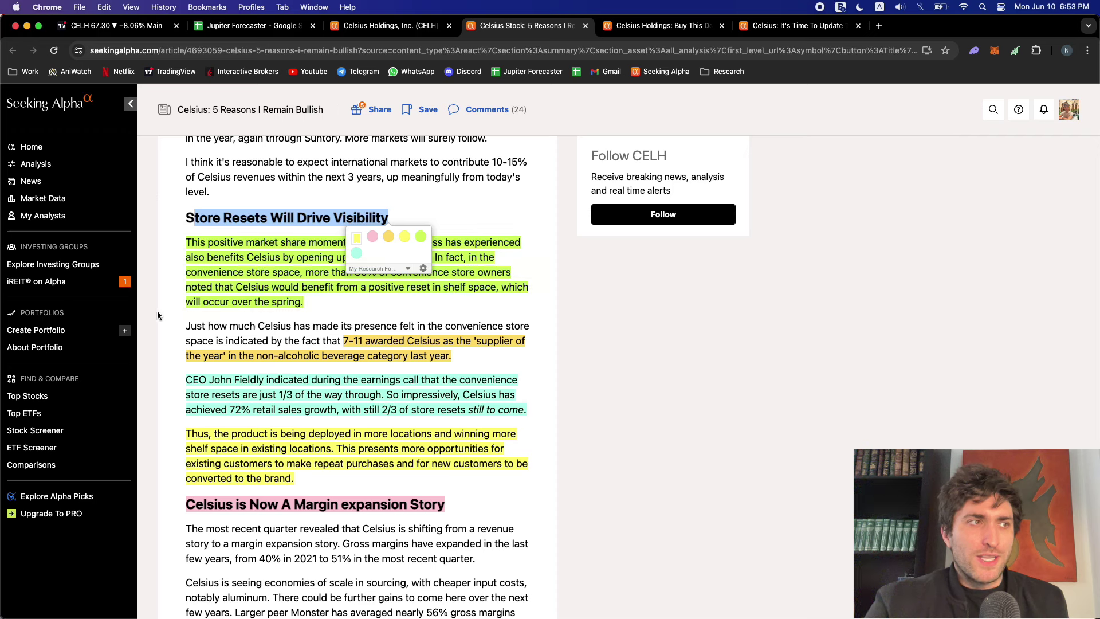
{"action": "left_click", "coordinate": [305, 290]}
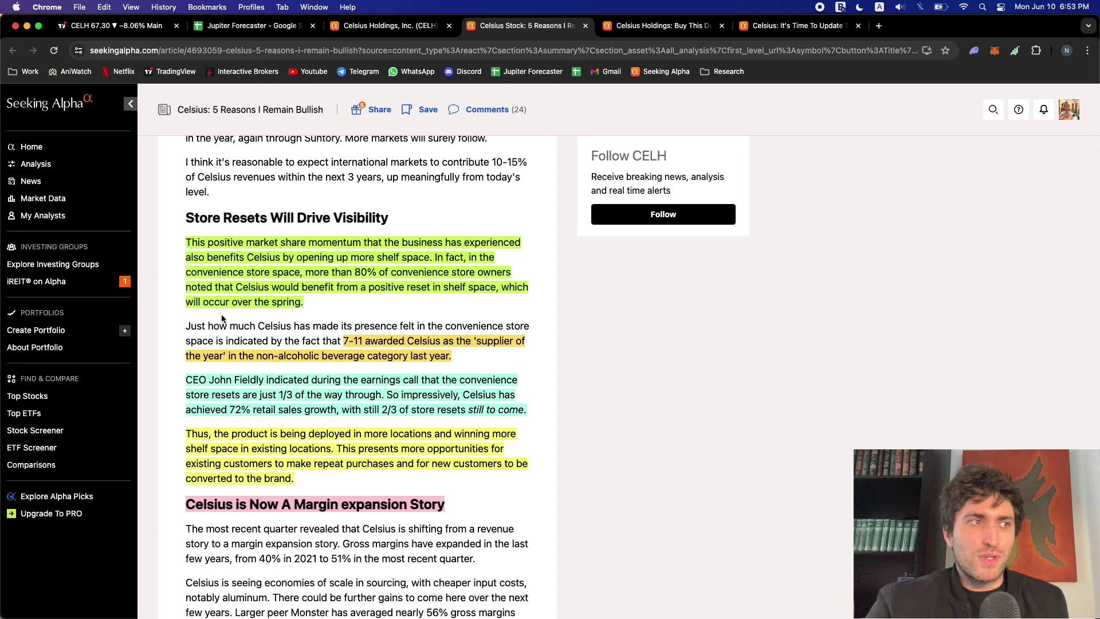
{"action": "left_click", "coordinate": [301, 303]}
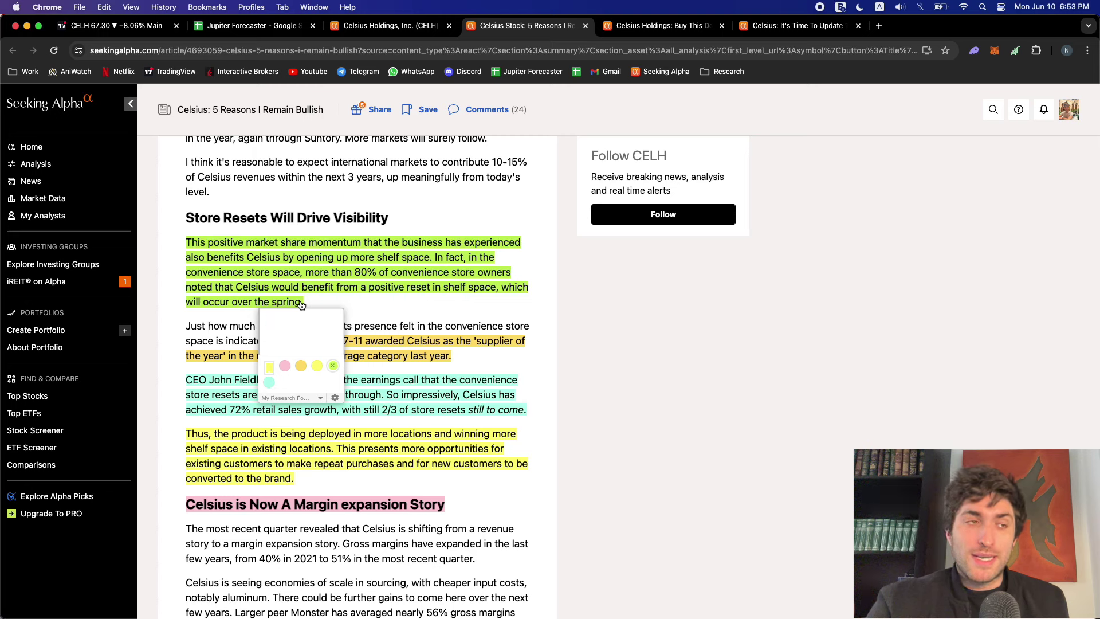
{"action": "left_click", "coordinate": [366, 300]}
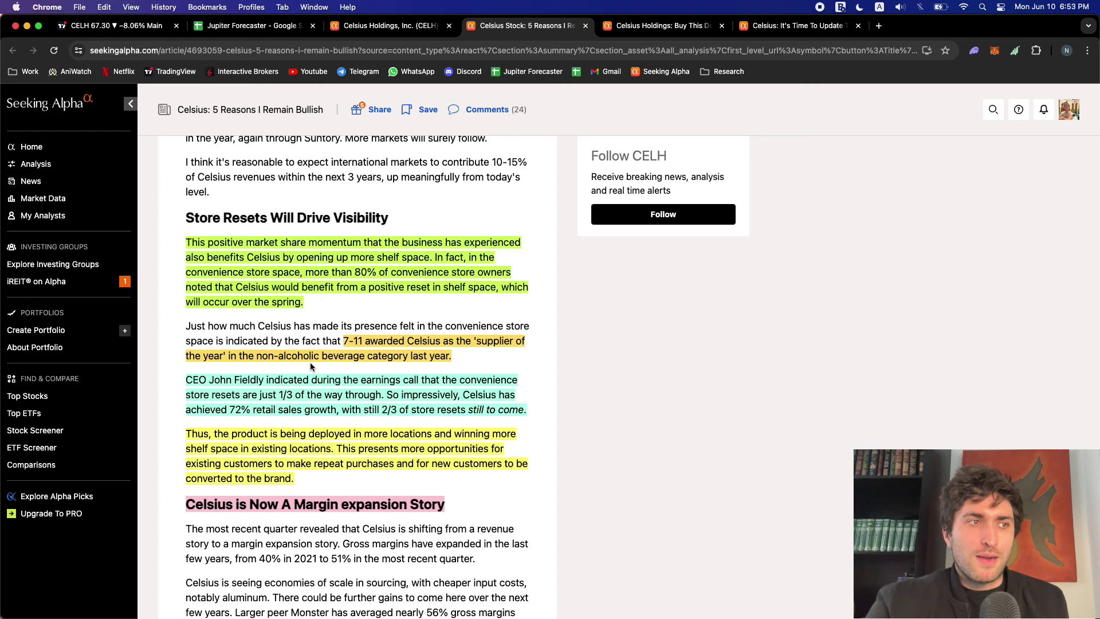
{"action": "scroll", "coordinate": [310, 362], "scroll_direction": "down", "scroll_amount": 2}
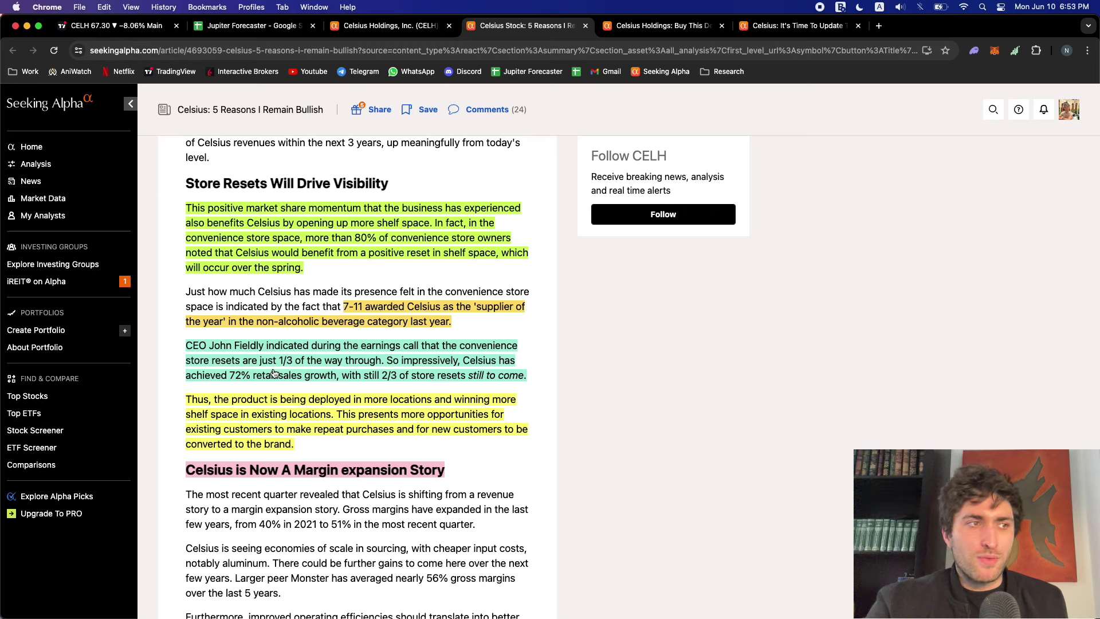
{"action": "left_click_drag", "start_coordinate": [280, 362], "coordinate": [387, 364]}
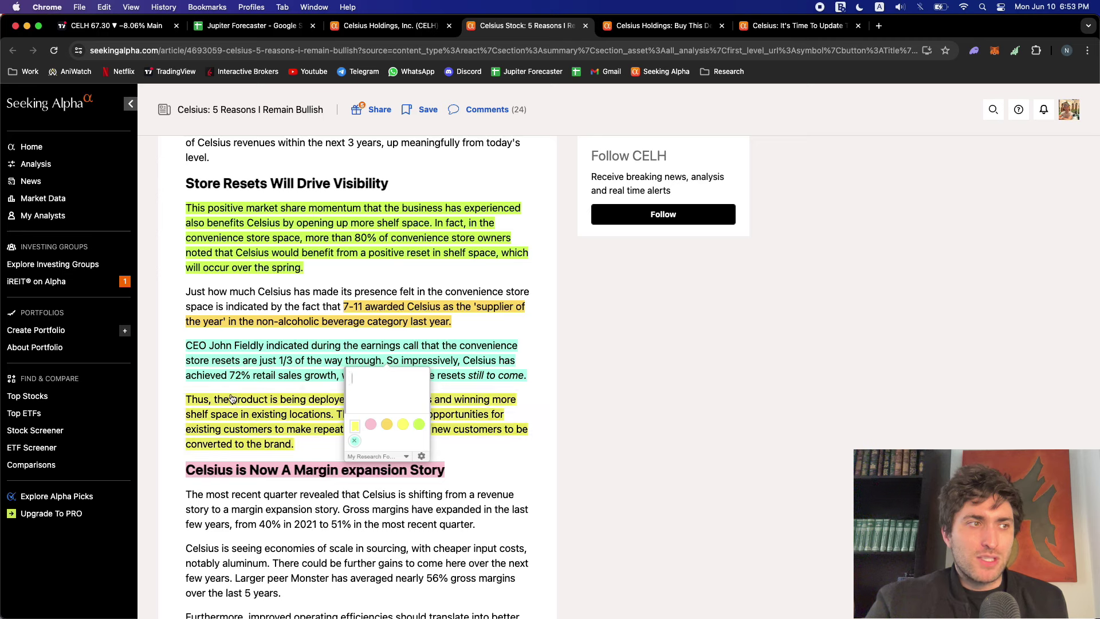
{"action": "left_click_drag", "start_coordinate": [230, 376], "coordinate": [518, 379]}
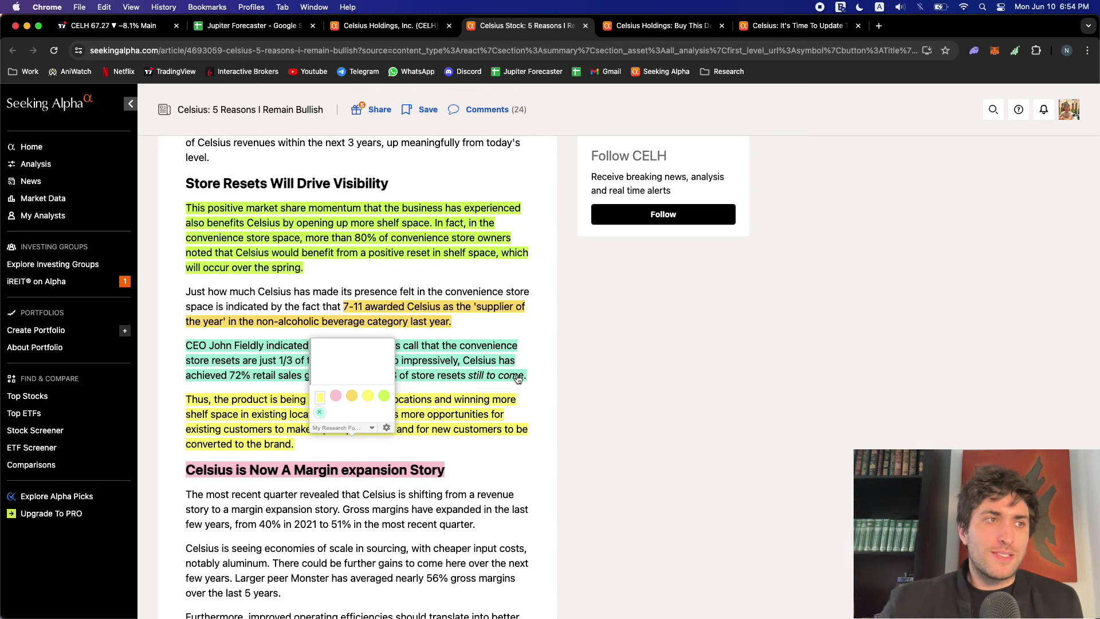
{"action": "left_click", "coordinate": [541, 324]}
{"action": "scroll", "coordinate": [534, 279], "scroll_direction": "down", "scroll_amount": 2}
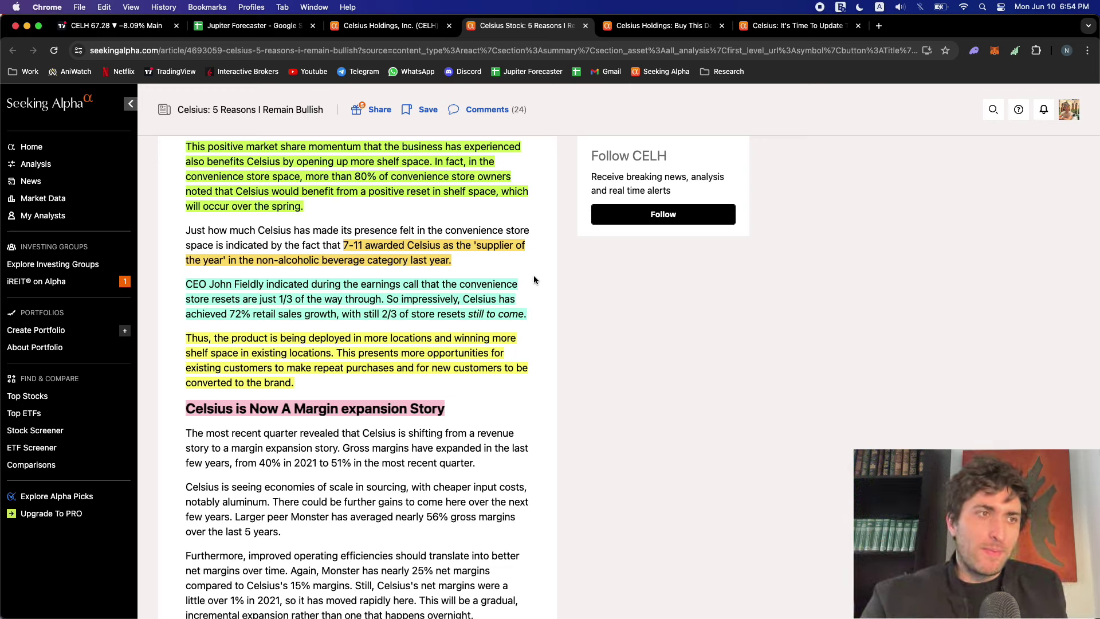
{"action": "scroll", "coordinate": [534, 280], "scroll_direction": "down", "scroll_amount": 3}
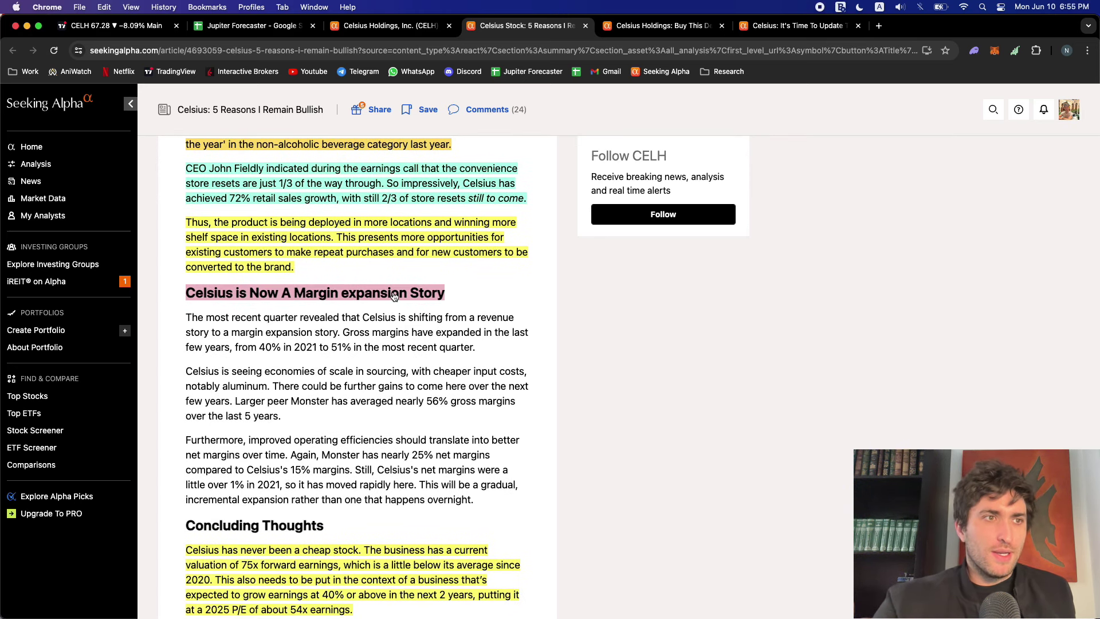
{"action": "left_click_drag", "start_coordinate": [342, 333], "coordinate": [479, 333]}
{"action": "left_click_drag", "start_coordinate": [238, 348], "coordinate": [391, 347]}
{"action": "left_click", "coordinate": [454, 349]}
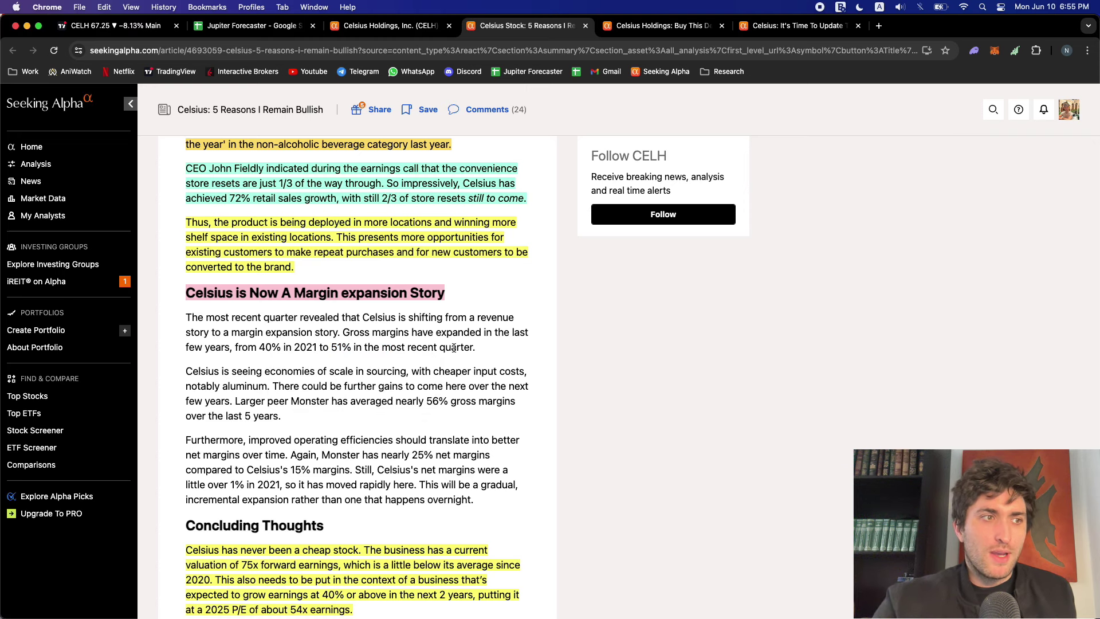
{"action": "scroll", "coordinate": [454, 349], "scroll_direction": "down", "scroll_amount": 1}
{"action": "left_click_drag", "start_coordinate": [424, 380], "coordinate": [450, 379]}
{"action": "left_click_drag", "start_coordinate": [279, 396], "coordinate": [237, 384]}
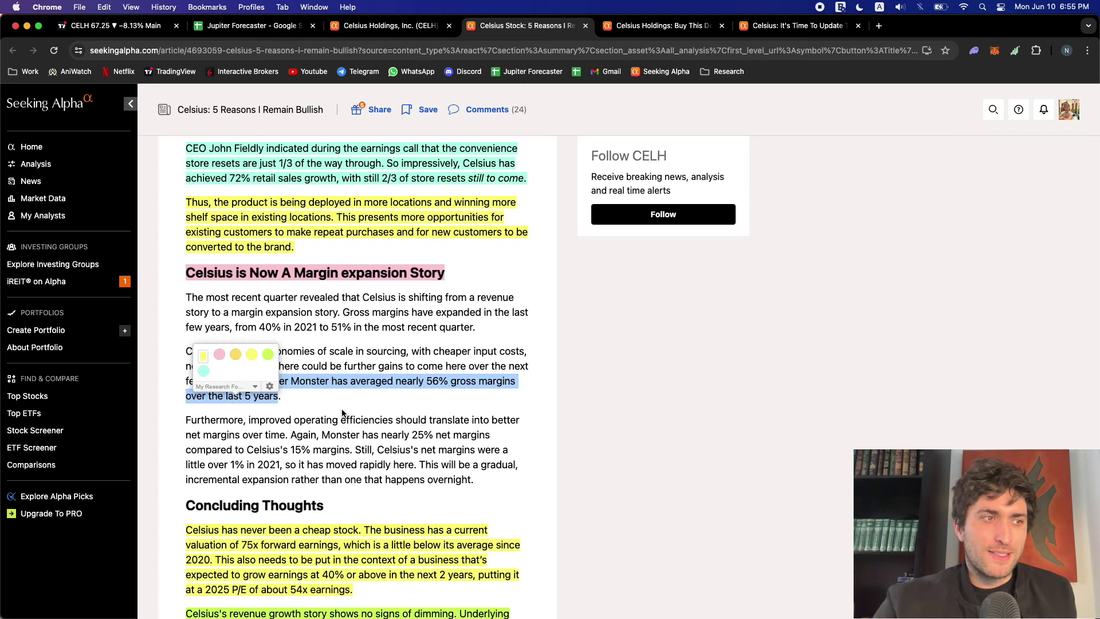
{"action": "scroll", "coordinate": [342, 412], "scroll_direction": "down", "scroll_amount": 5}
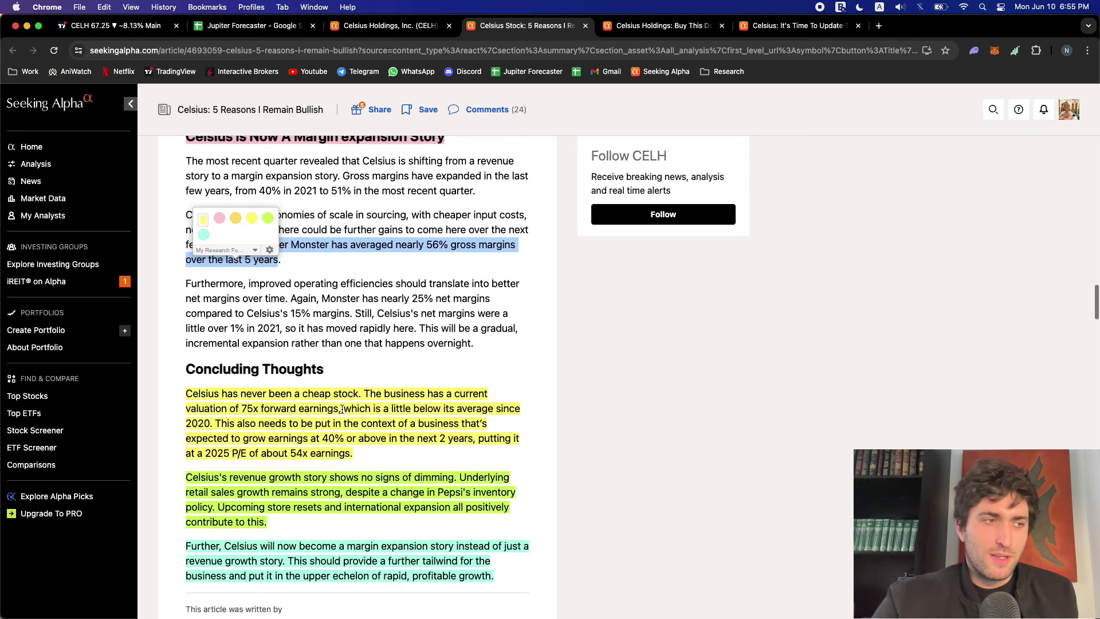
{"action": "scroll", "coordinate": [342, 408], "scroll_direction": "down", "scroll_amount": 2}
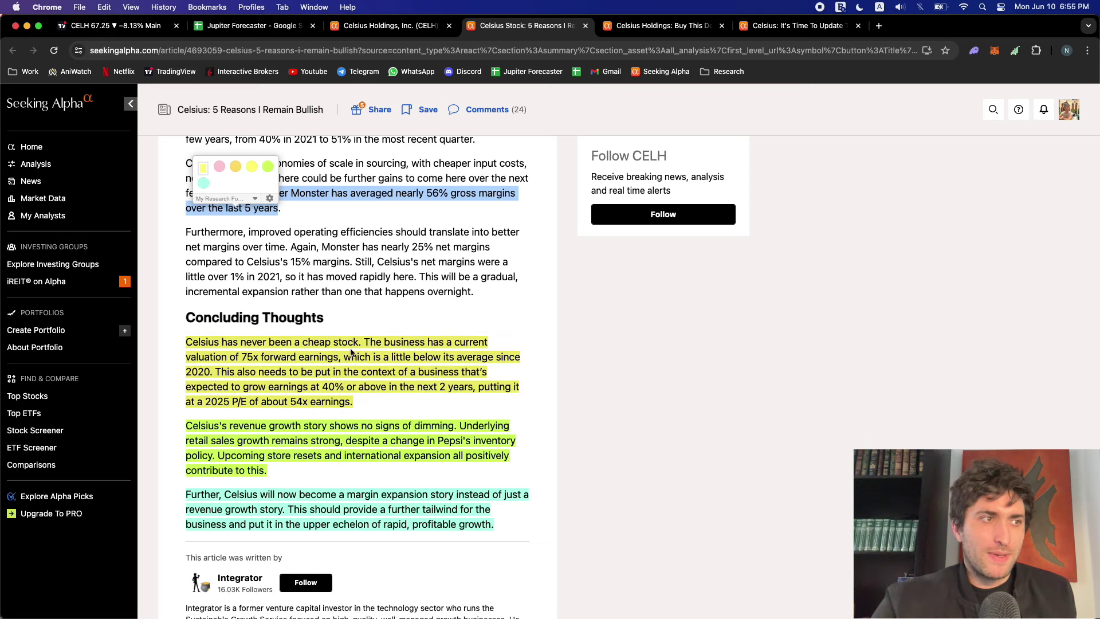
{"action": "left_click_drag", "start_coordinate": [241, 358], "coordinate": [338, 360]}
{"action": "left_click", "coordinate": [523, 403]}
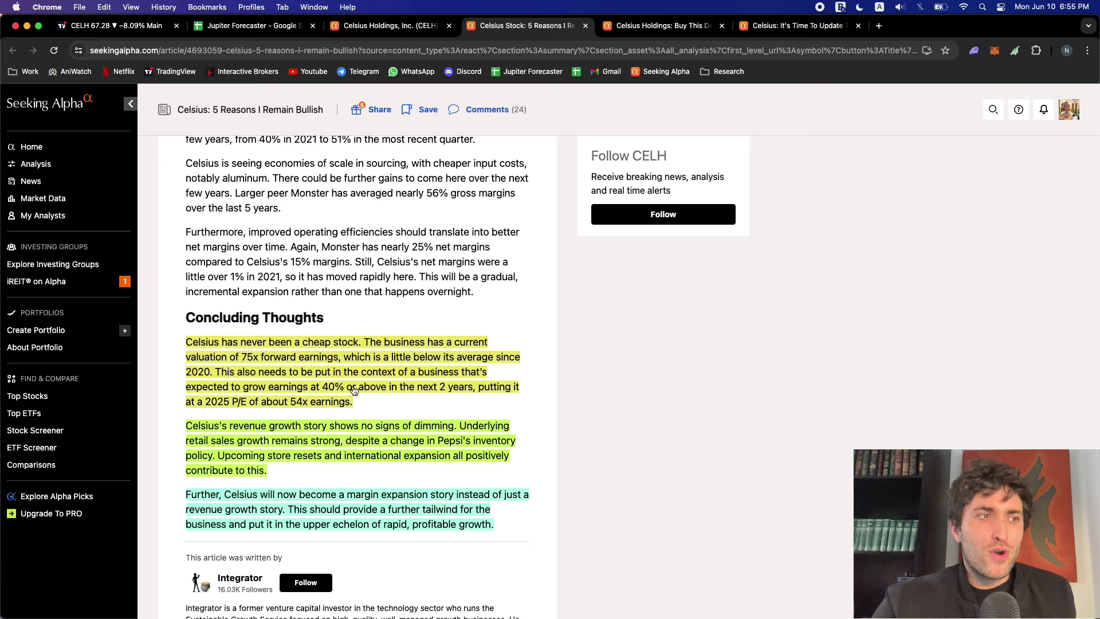
{"action": "left_click", "coordinate": [417, 391]}
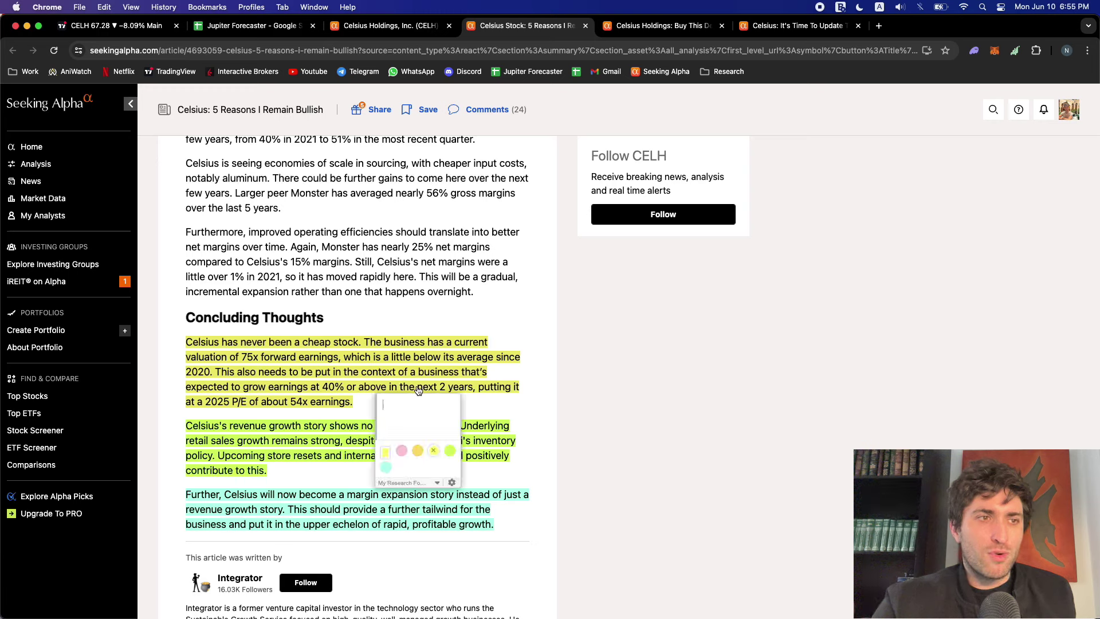
{"action": "left_click", "coordinate": [358, 408]}
{"action": "left_click_drag", "start_coordinate": [290, 402], "coordinate": [349, 405]}
{"action": "left_click", "coordinate": [428, 382]}
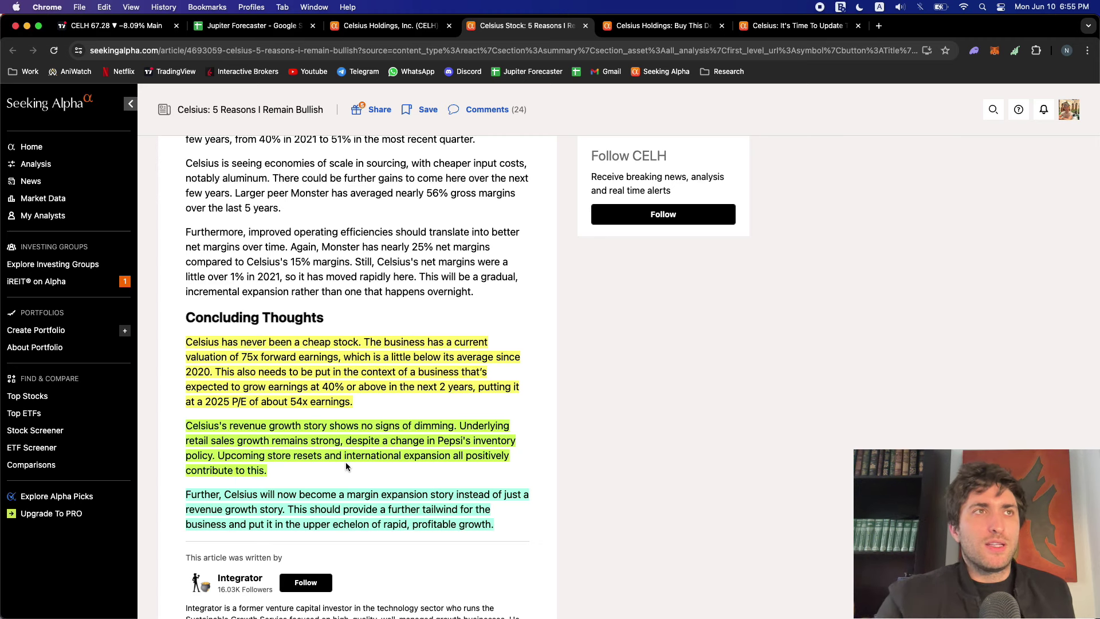
Close the '5 Reasons I Remain Bullish' and 'Buy This Deep Pullback' article tabs
{"action": "left_click", "coordinate": [585, 26]}
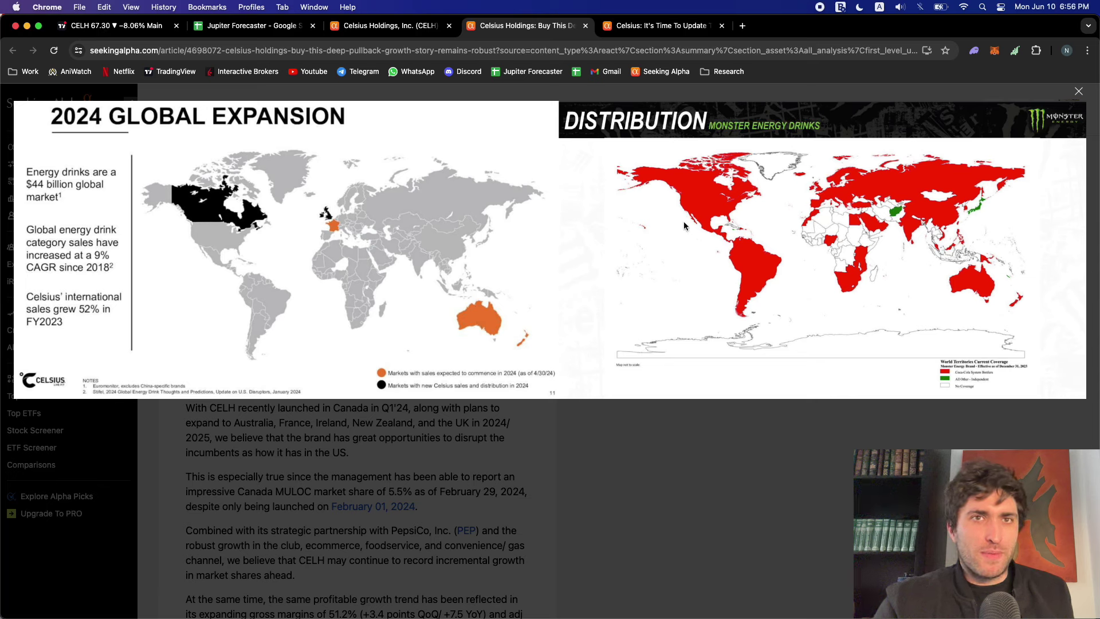
{"action": "key", "text": "super+w"}
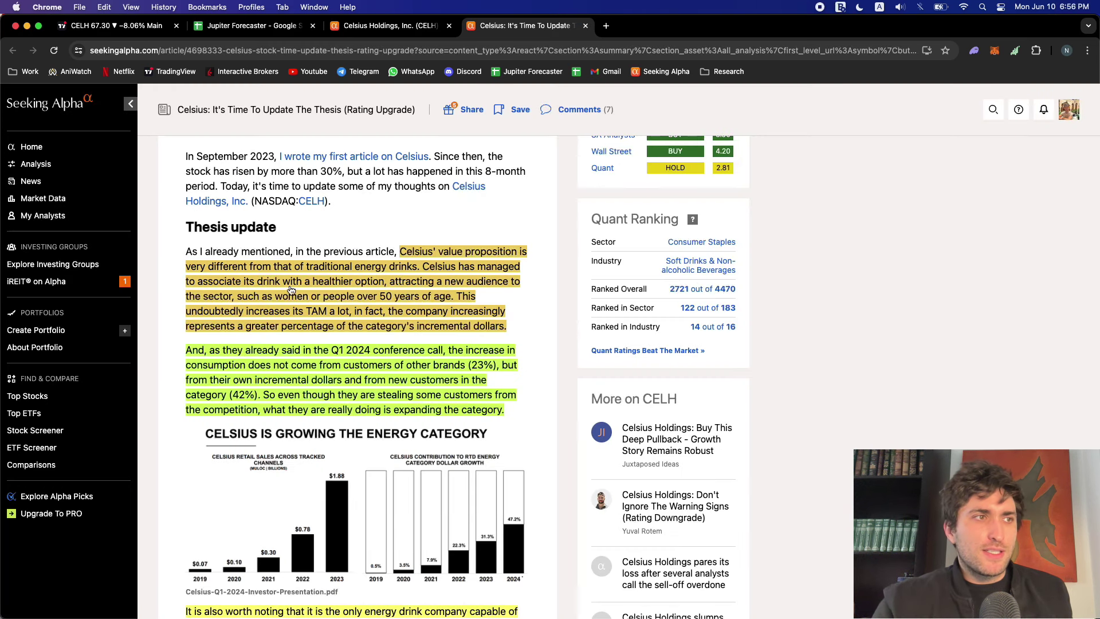
{"action": "left_click_drag", "start_coordinate": [284, 282], "coordinate": [386, 283]}
{"action": "left_click_drag", "start_coordinate": [244, 303], "coordinate": [310, 299]}
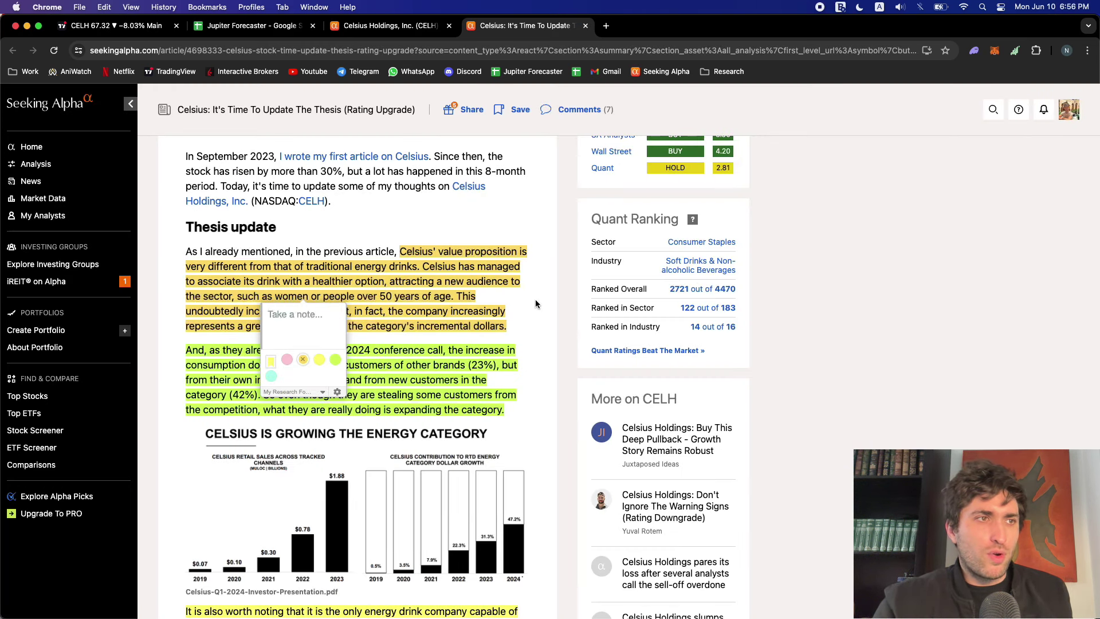
{"action": "left_click", "coordinate": [461, 305]}
{"action": "scroll", "coordinate": [453, 304], "scroll_direction": "down", "scroll_amount": 1}
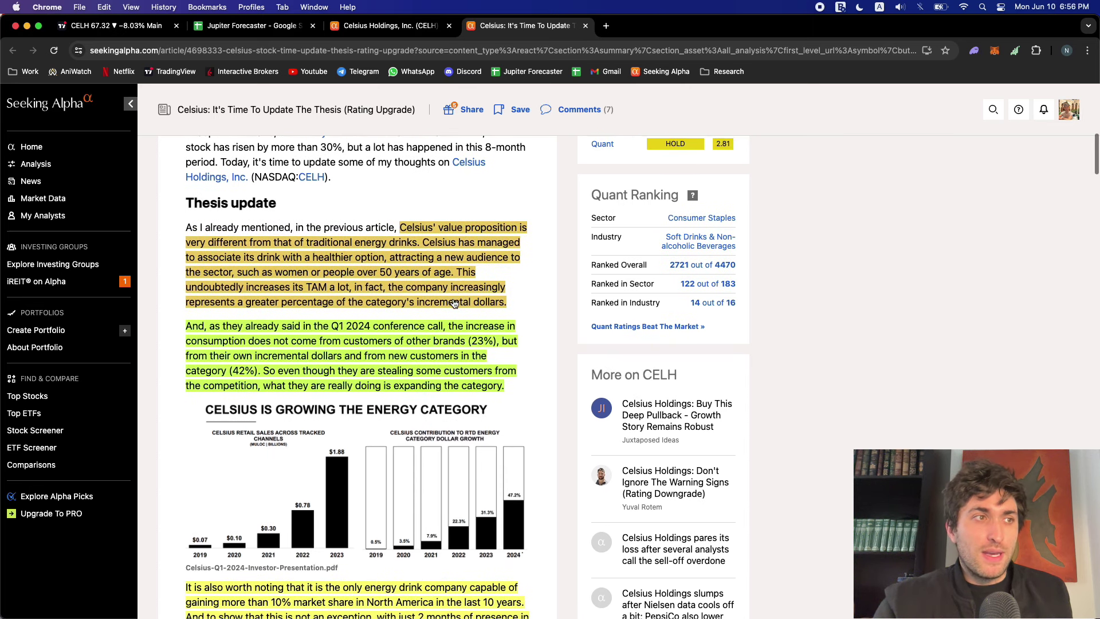
{"action": "left_click_drag", "start_coordinate": [245, 292], "coordinate": [357, 293]}
{"action": "left_click", "coordinate": [536, 306]}
{"action": "scroll", "coordinate": [537, 305], "scroll_direction": "down", "scroll_amount": 2}
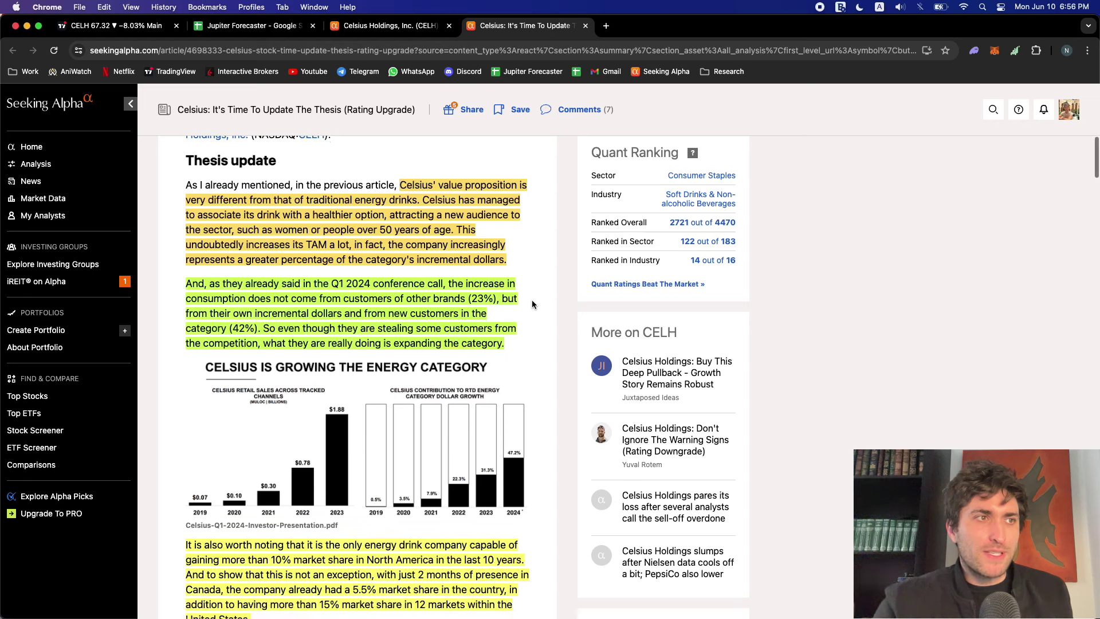
{"action": "scroll", "coordinate": [403, 269], "scroll_direction": "down", "scroll_amount": 4}
{"action": "left_click_drag", "start_coordinate": [186, 195], "coordinate": [435, 213]}
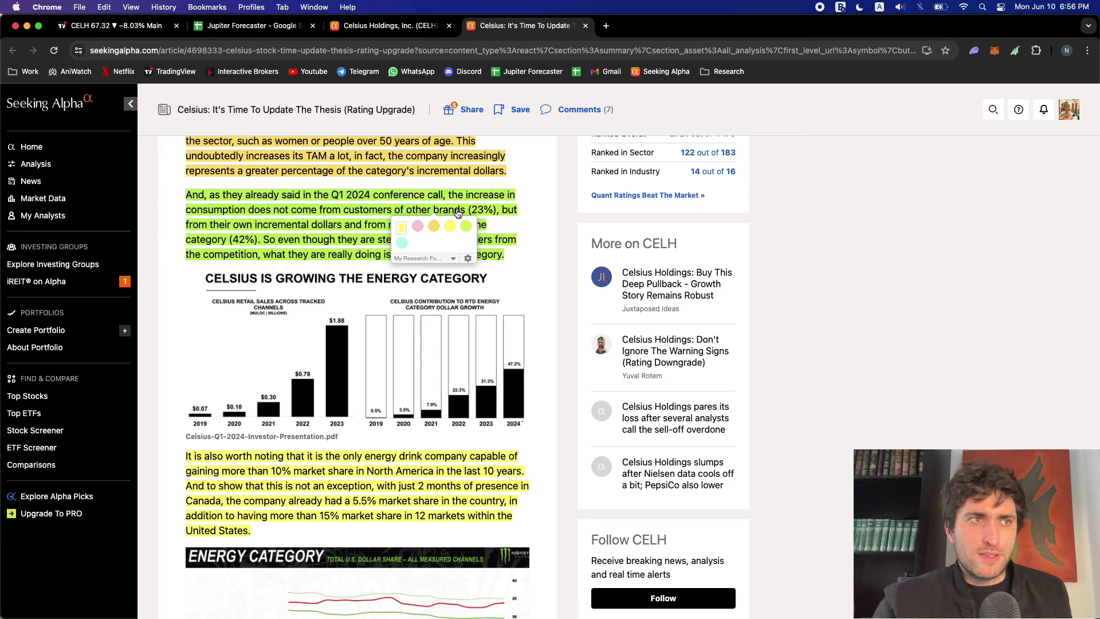
{"action": "left_click", "coordinate": [457, 215]}
{"action": "left_click", "coordinate": [484, 211]}
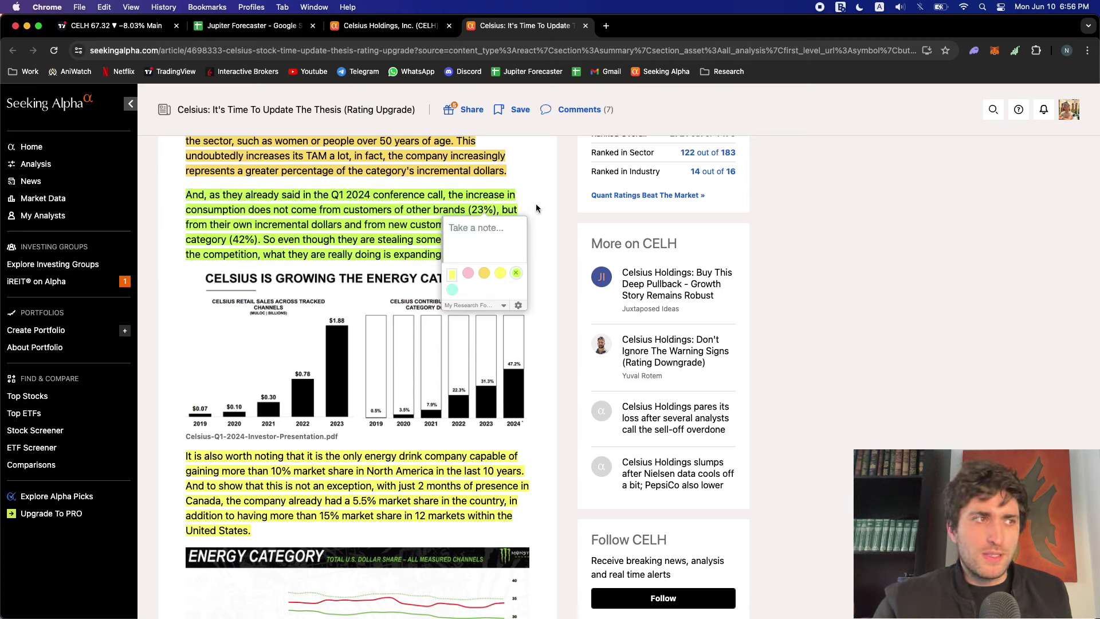
{"action": "mouse_move", "coordinate": [217, 229]}
{"action": "left_mouse_down"}
{"action": "mouse_move", "coordinate": [384, 229]}
{"action": "mouse_move", "coordinate": [232, 232]}
{"action": "mouse_move", "coordinate": [248, 243]}
{"action": "left_mouse_up"}
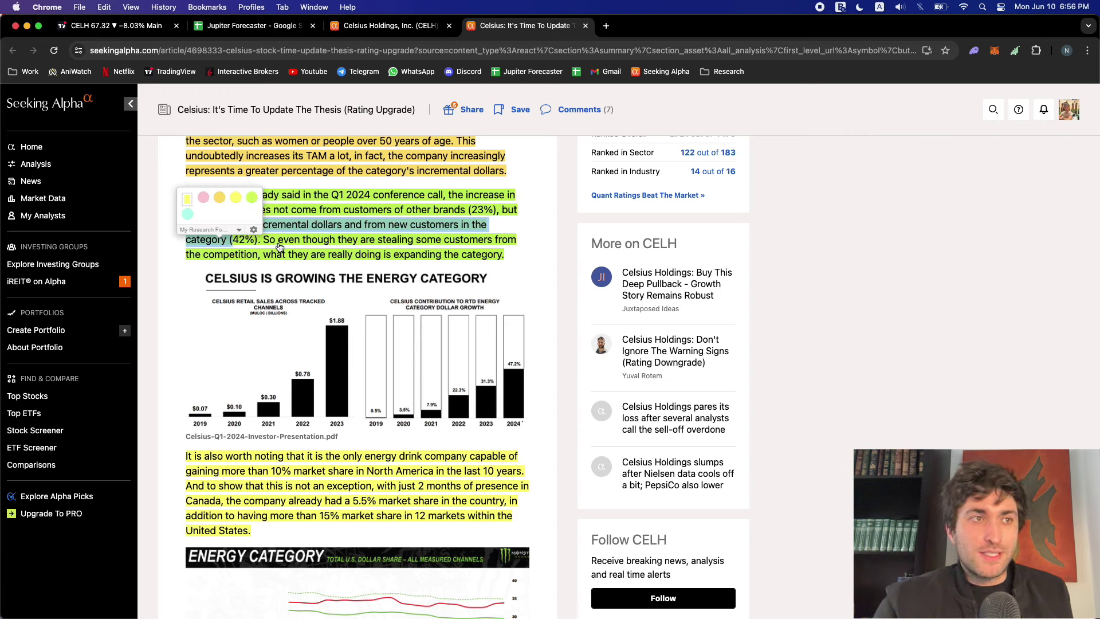
{"action": "left_click_drag", "start_coordinate": [263, 256], "coordinate": [503, 259]}
{"action": "scroll", "coordinate": [502, 254], "scroll_direction": "down", "scroll_amount": 1}
{"action": "scroll", "coordinate": [502, 254], "scroll_direction": "down", "scroll_amount": 4}
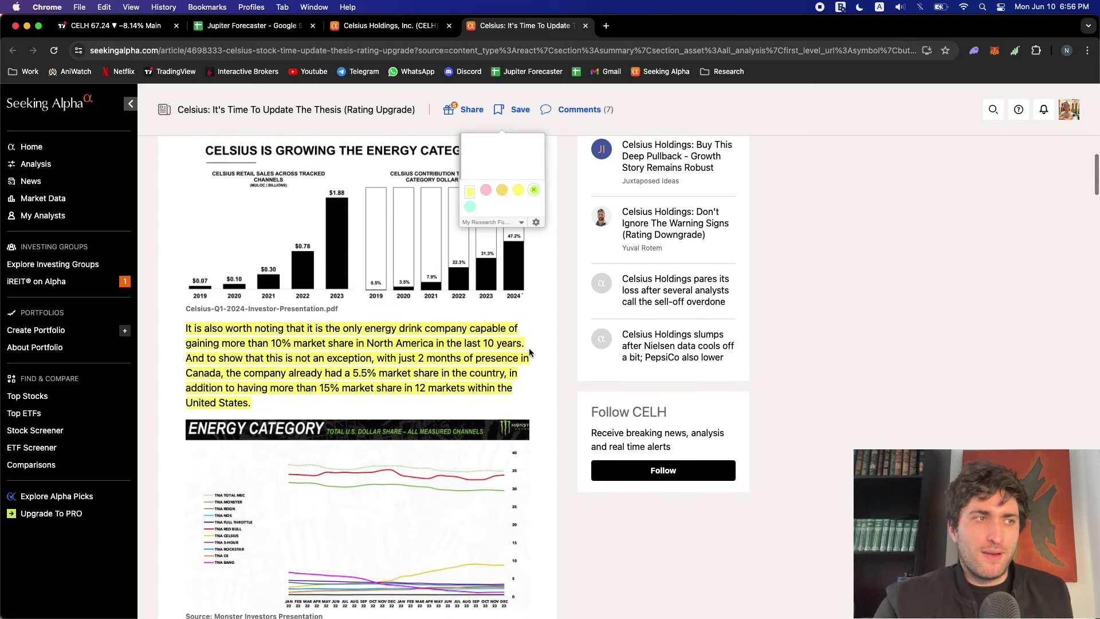
{"action": "scroll", "coordinate": [528, 348], "scroll_direction": "down", "scroll_amount": 2}
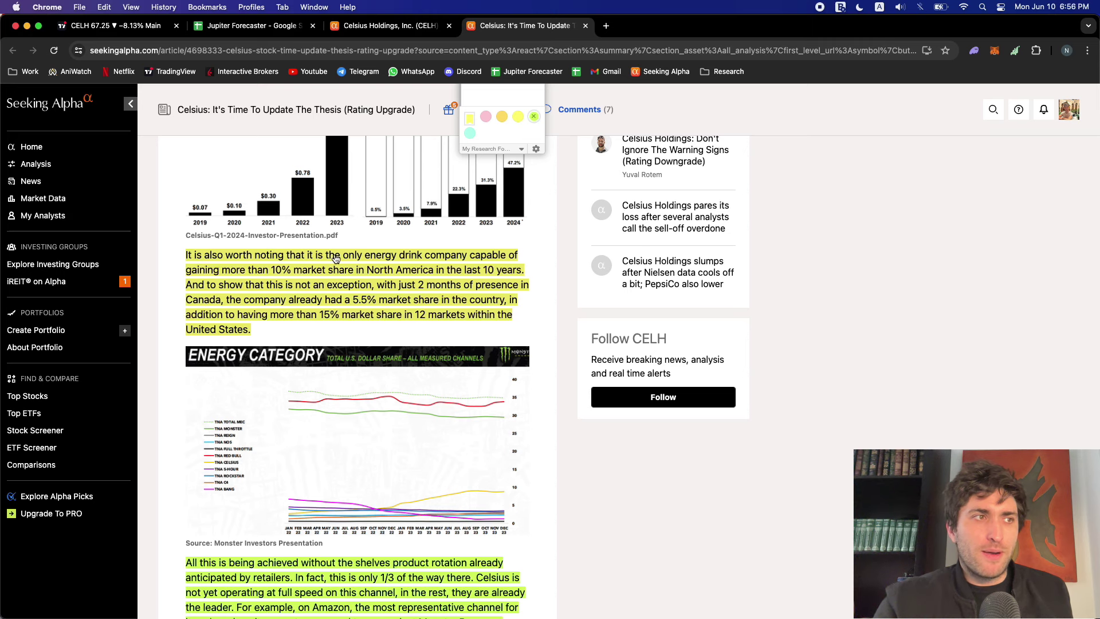
{"action": "left_click", "coordinate": [342, 259]}
{"action": "scroll", "coordinate": [342, 259], "scroll_direction": "up", "scroll_amount": 10}
{"action": "scroll", "coordinate": [290, 429], "scroll_direction": "down", "scroll_amount": 5}
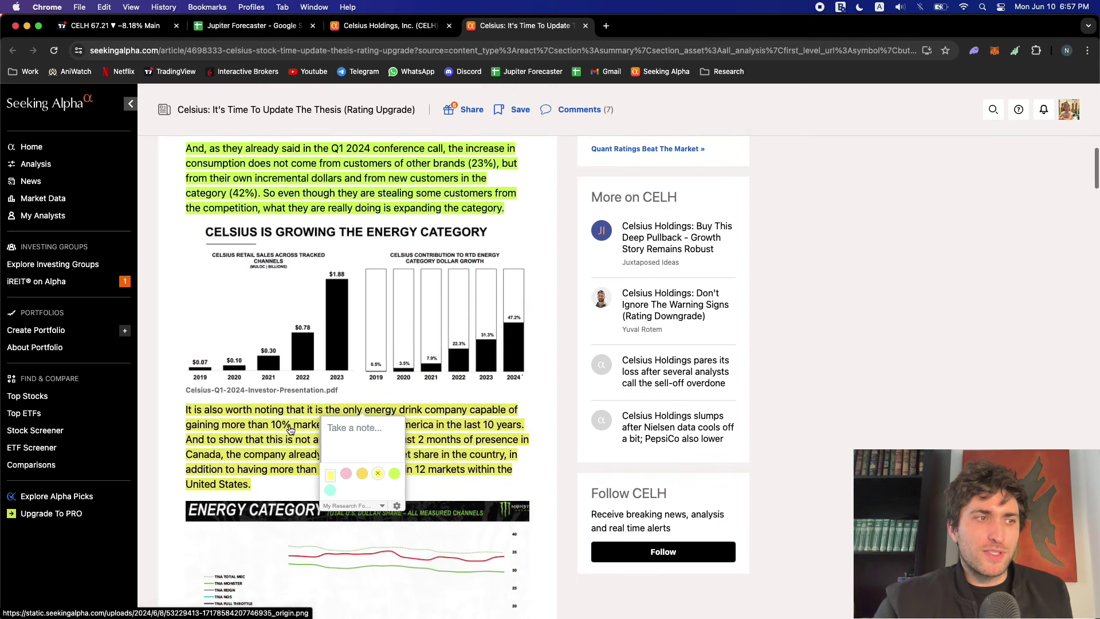
{"action": "left_click", "coordinate": [562, 431]}
{"action": "scroll", "coordinate": [484, 431], "scroll_direction": "down", "scroll_amount": 1}
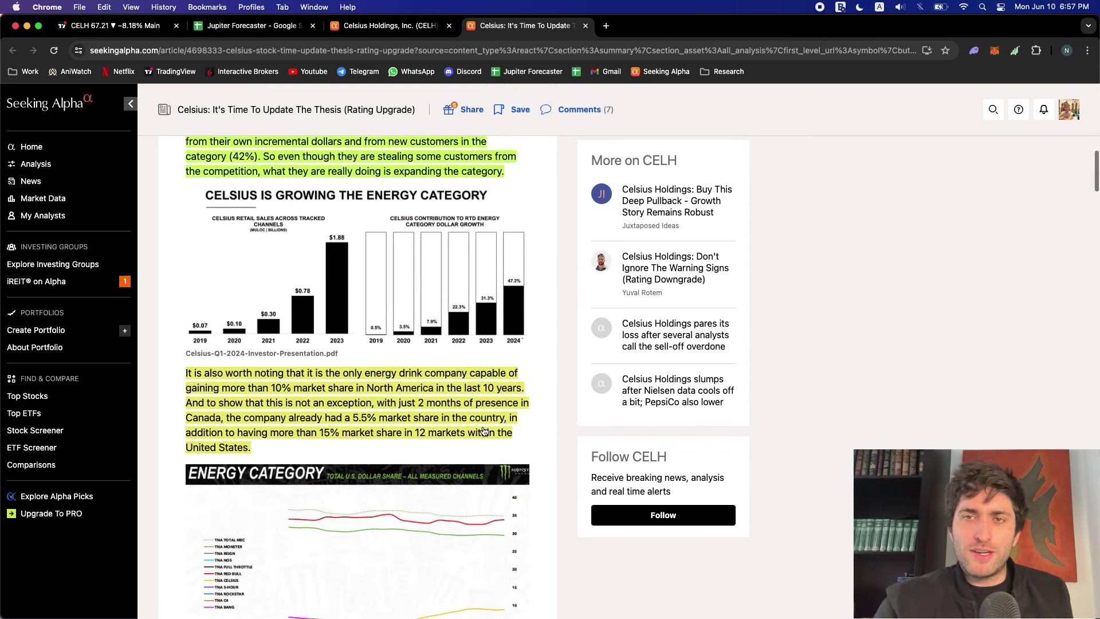
{"action": "scroll", "coordinate": [484, 431], "scroll_direction": "down", "scroll_amount": 1}
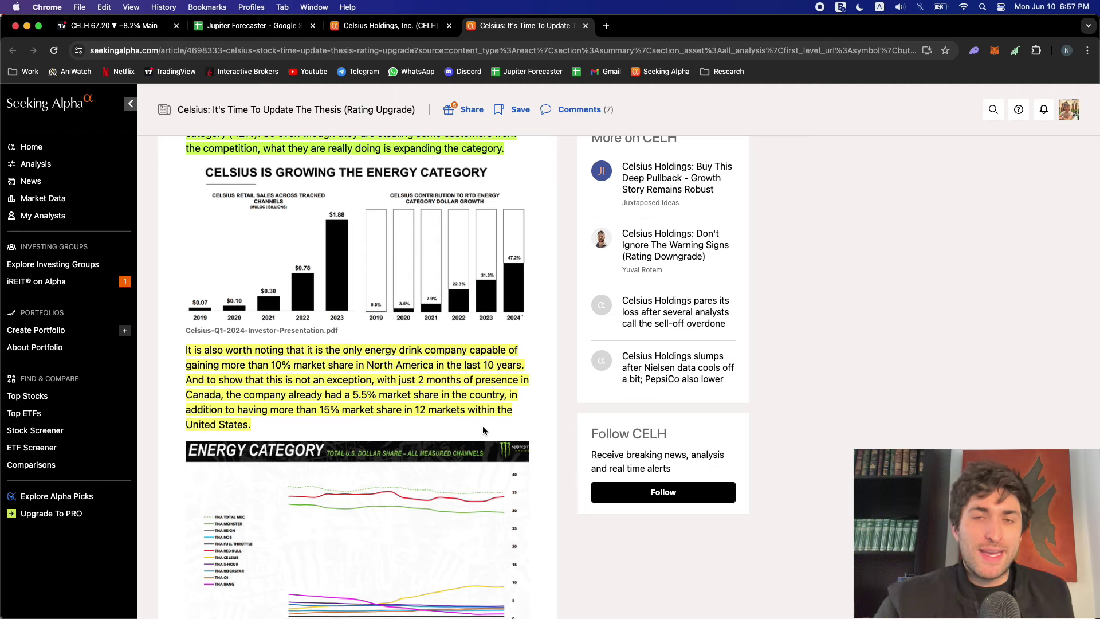
{"action": "scroll", "coordinate": [483, 431], "scroll_direction": "down", "scroll_amount": 1}
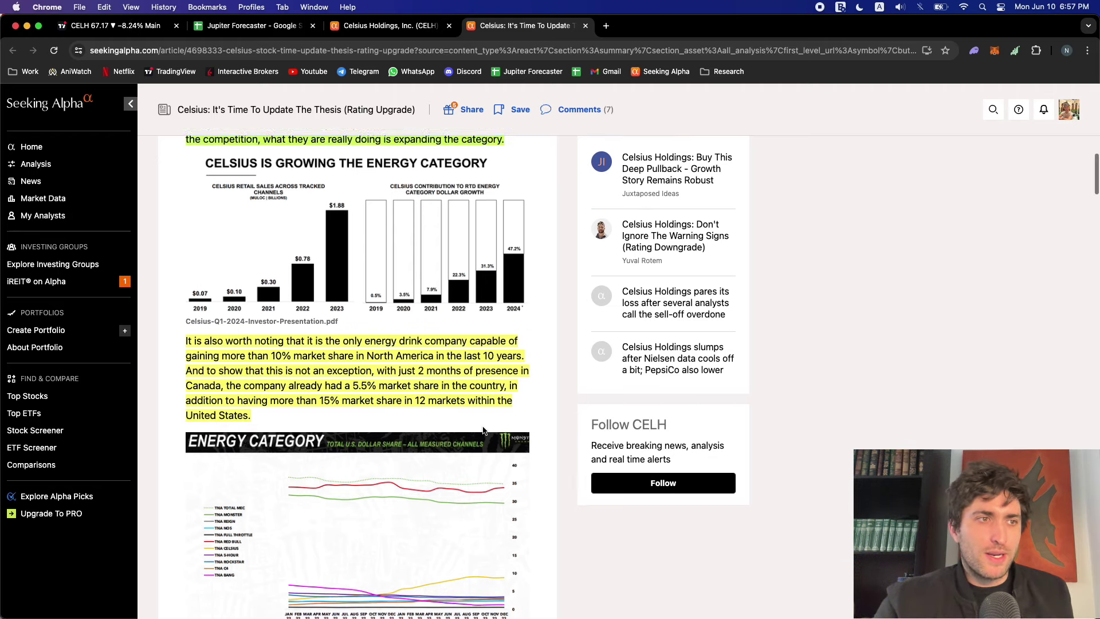
{"action": "scroll", "coordinate": [484, 432], "scroll_direction": "down", "scroll_amount": 3}
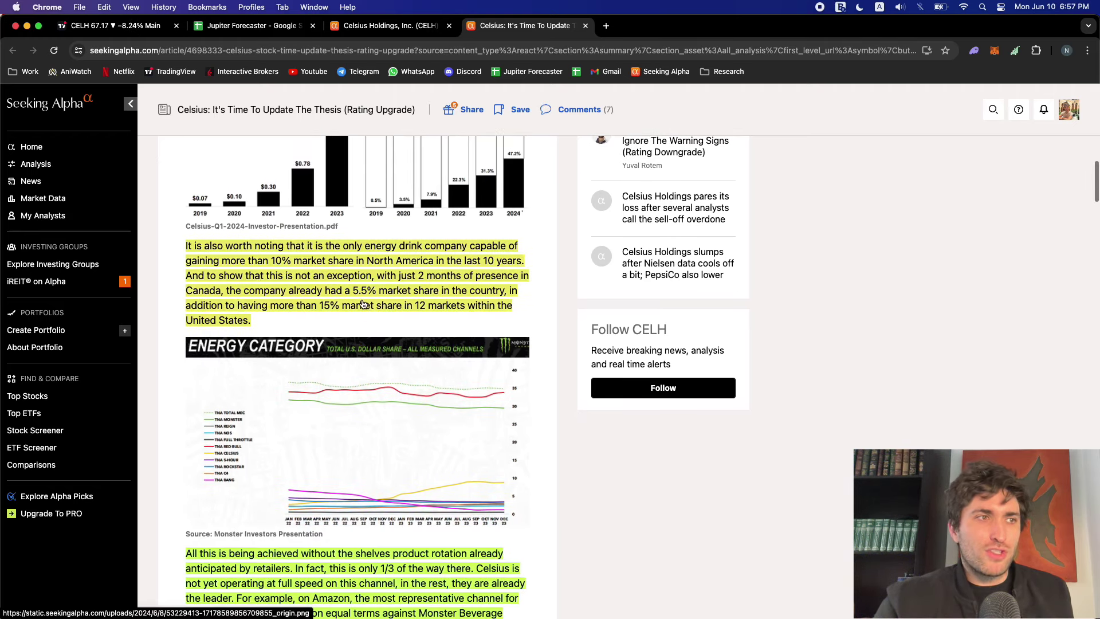
{"action": "left_click_drag", "start_coordinate": [269, 290], "coordinate": [378, 295]}
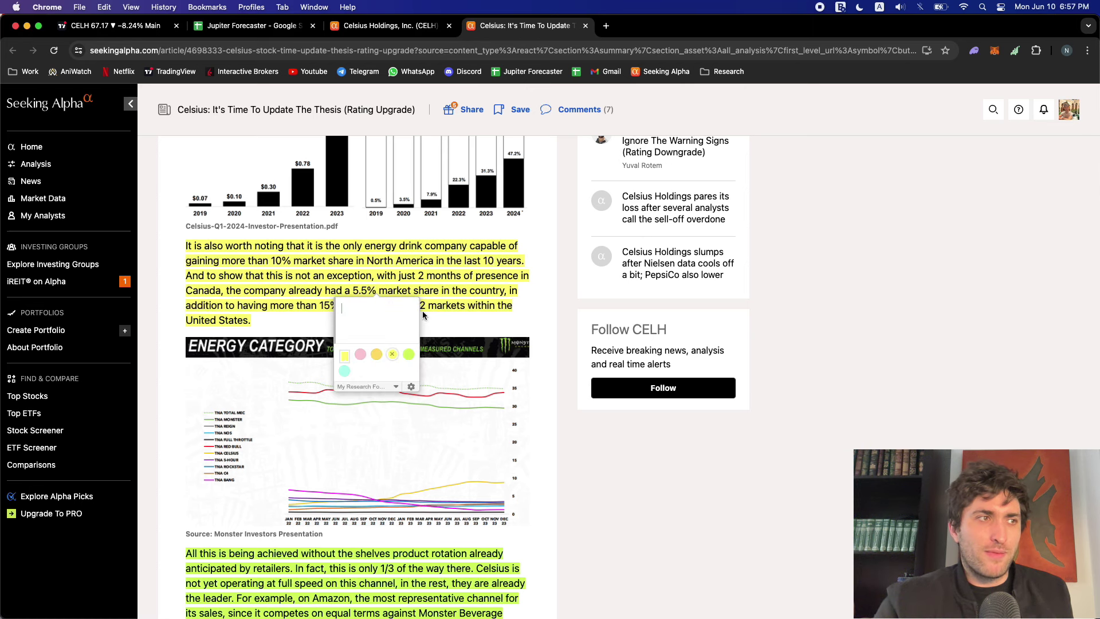
{"action": "left_click", "coordinate": [500, 311]}
{"action": "scroll", "coordinate": [500, 311], "scroll_direction": "down", "scroll_amount": 2}
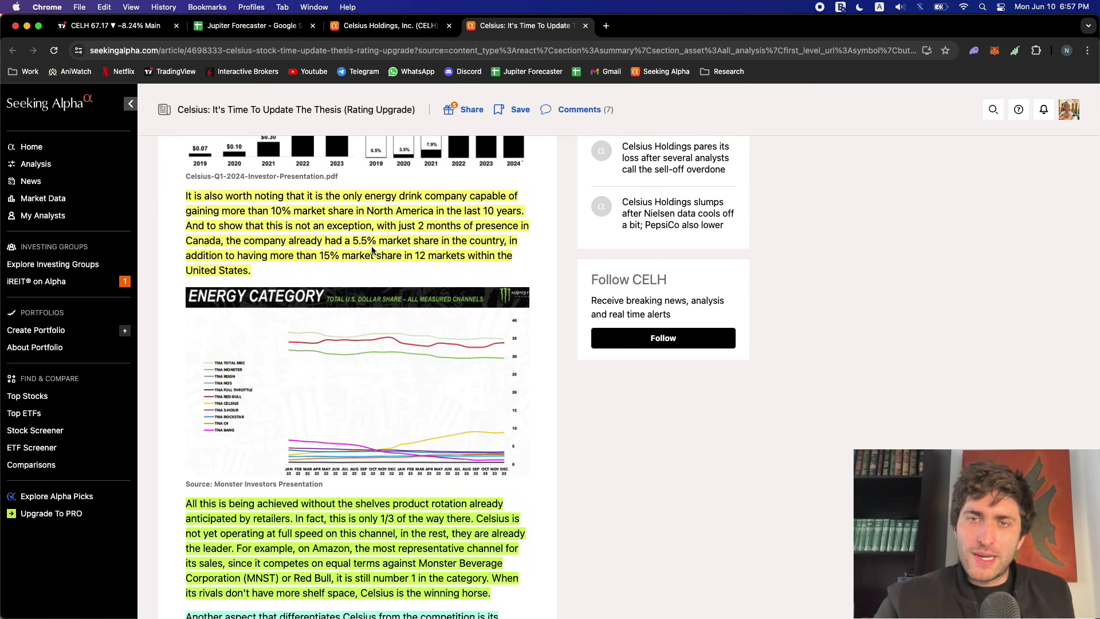
{"action": "scroll", "coordinate": [332, 263], "scroll_direction": "down", "scroll_amount": 10}
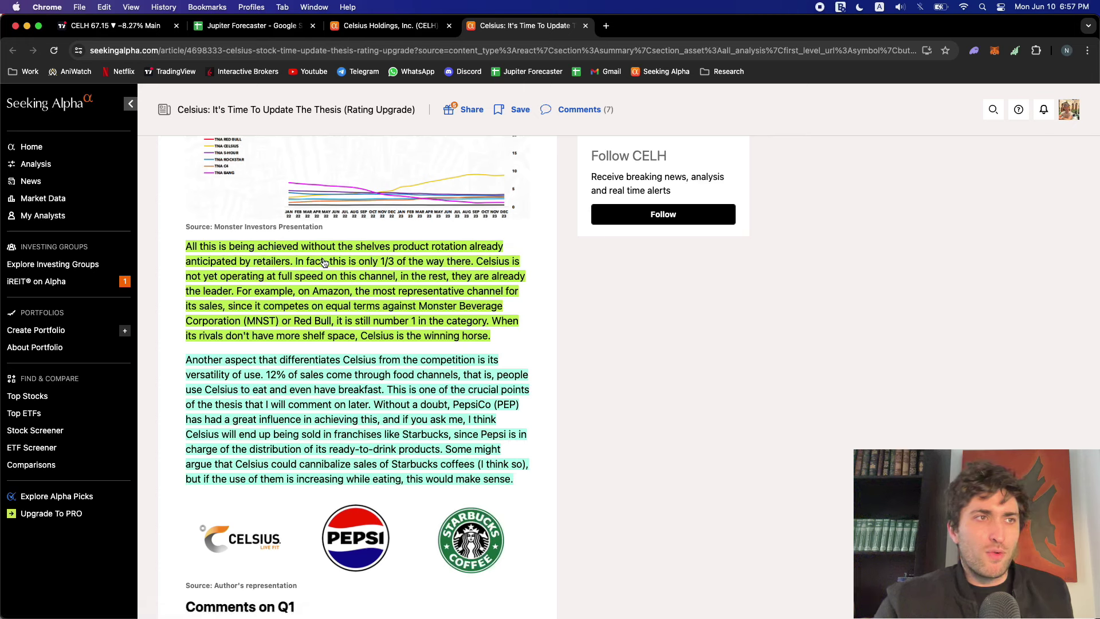
{"action": "mouse_move", "coordinate": [339, 262]}
{"action": "left_mouse_down"}
{"action": "mouse_move", "coordinate": [414, 255]}
{"action": "mouse_move", "coordinate": [315, 292]}
{"action": "left_mouse_up"}
{"action": "left_click", "coordinate": [562, 298]}
{"action": "scroll", "coordinate": [563, 298], "scroll_direction": "down", "scroll_amount": 5}
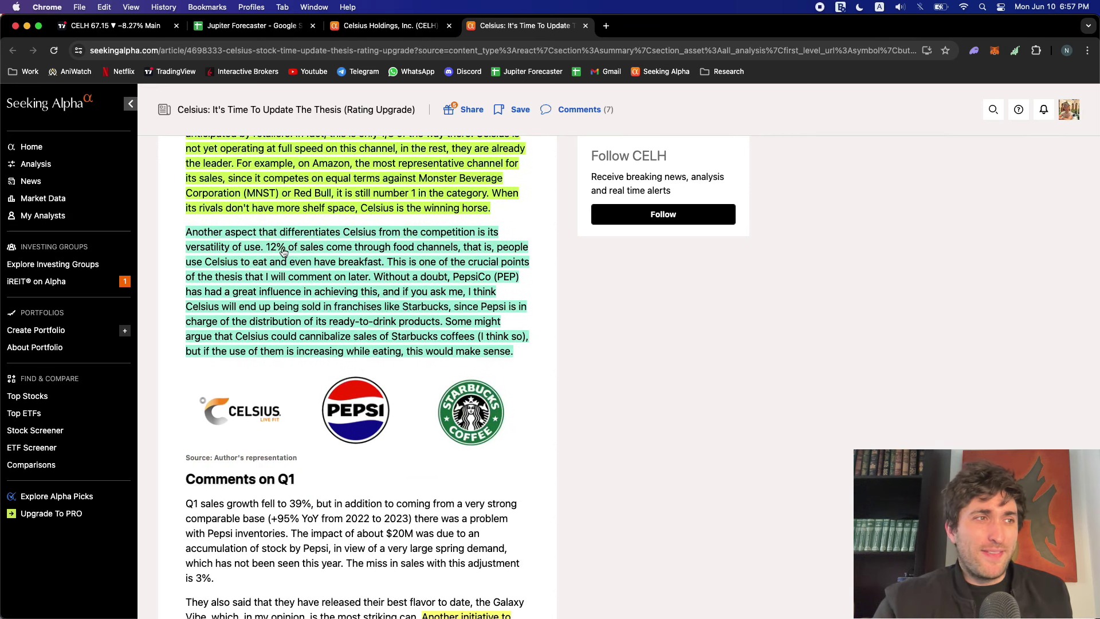
{"action": "left_click", "coordinate": [298, 252]}
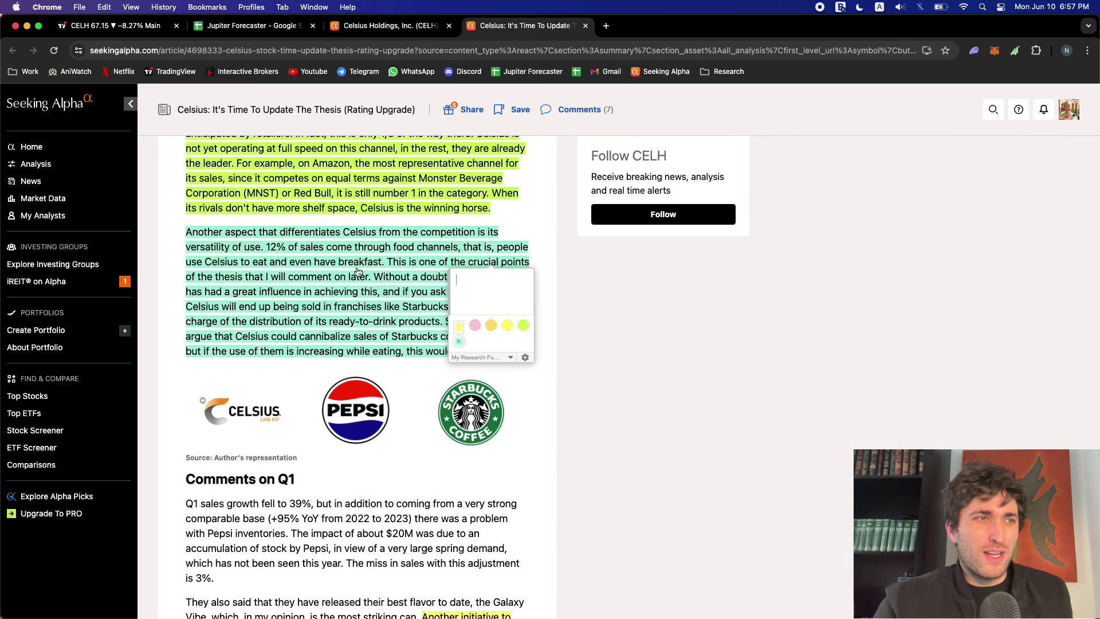
{"action": "left_click", "coordinate": [551, 256]}
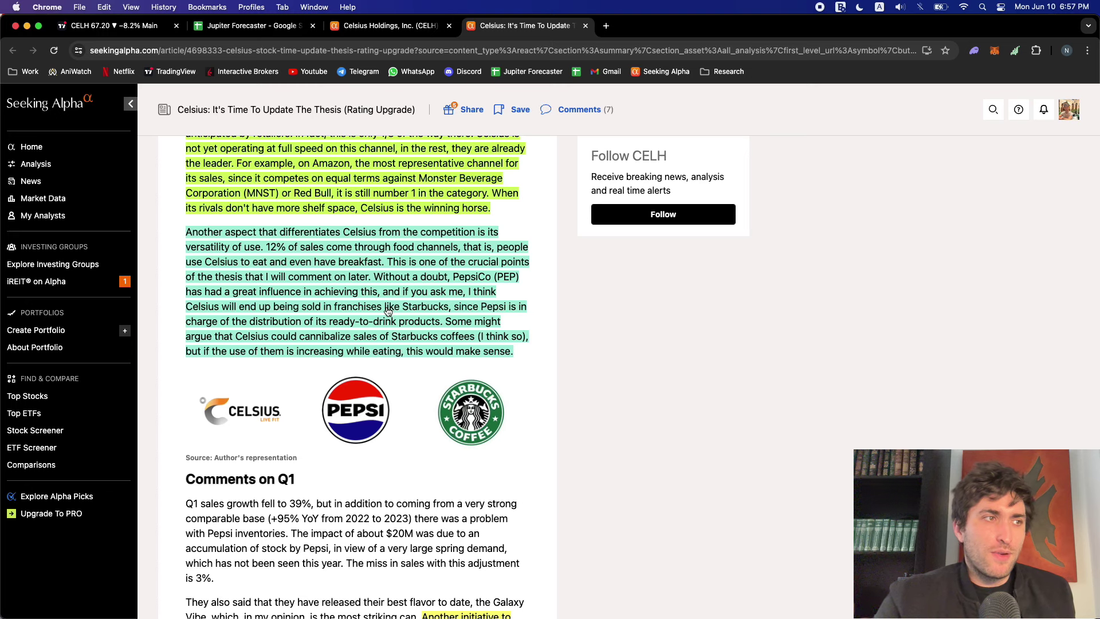
{"action": "mouse_move", "coordinate": [245, 307]}
{"action": "left_mouse_down"}
{"action": "mouse_move", "coordinate": [344, 293]}
{"action": "mouse_move", "coordinate": [450, 307]}
{"action": "left_mouse_up"}
{"action": "left_click", "coordinate": [527, 301]}
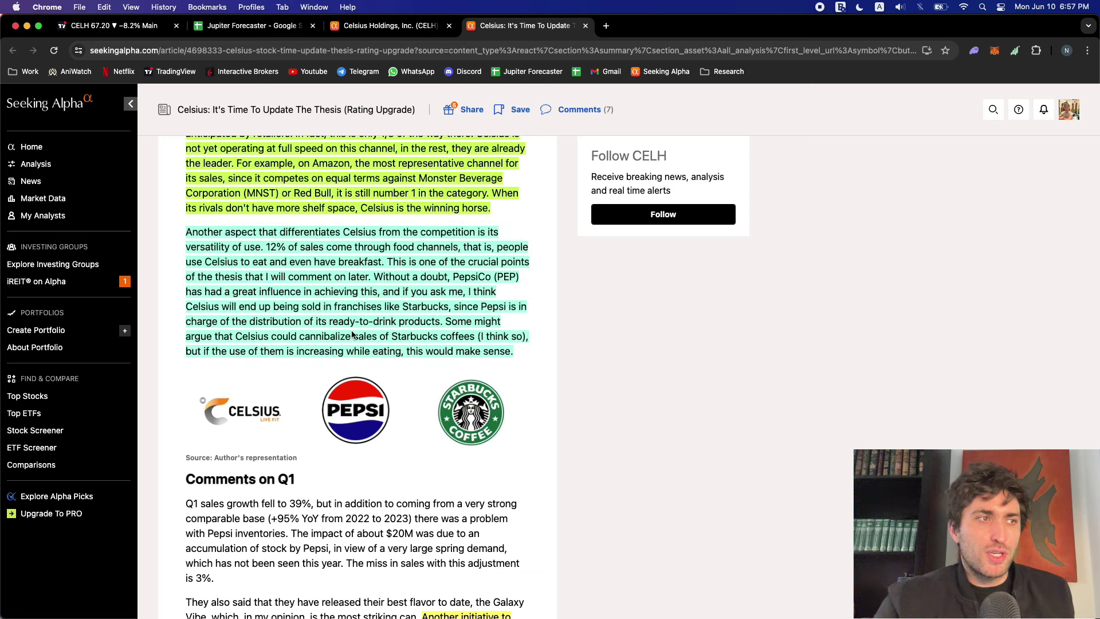
{"action": "left_click_drag", "start_coordinate": [304, 343], "coordinate": [477, 337]}
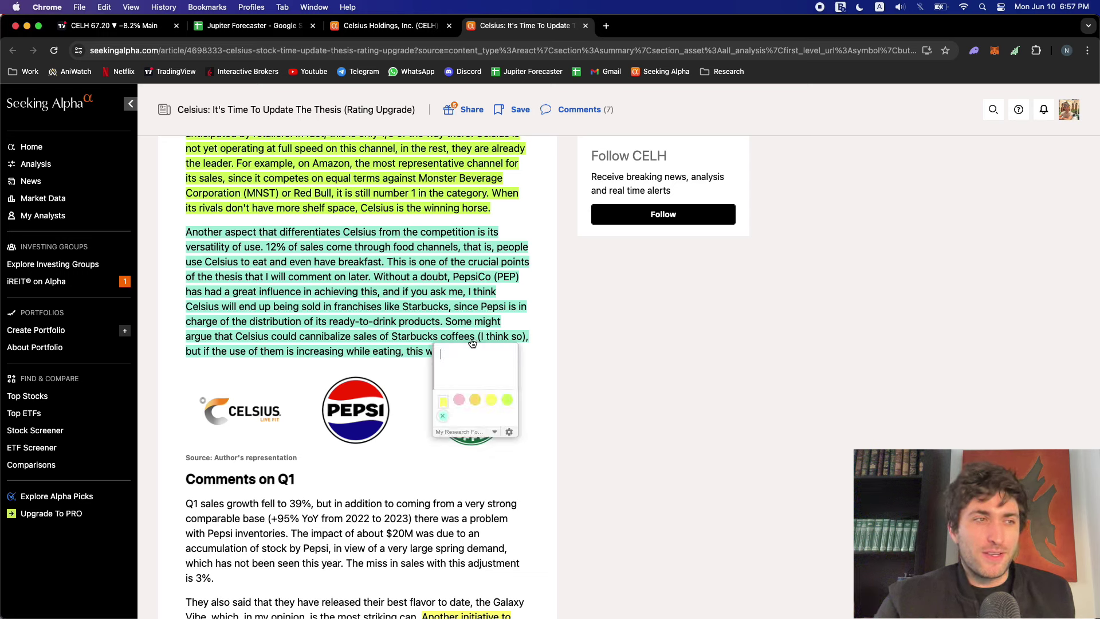
{"action": "left_click", "coordinate": [599, 351]}
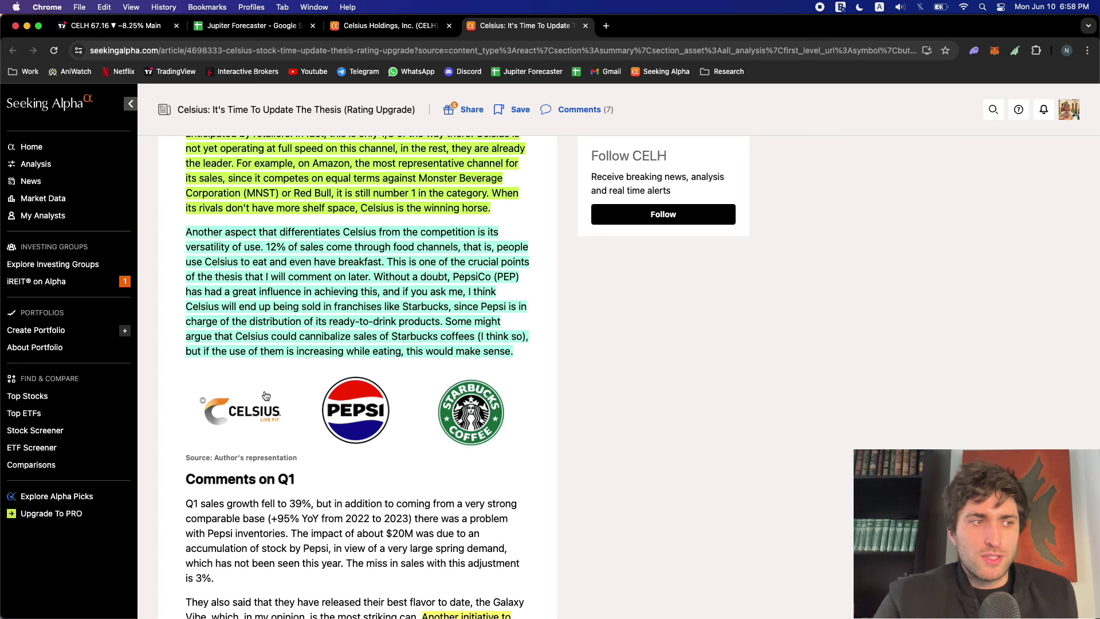
{"action": "scroll", "coordinate": [407, 365], "scroll_direction": "down", "scroll_amount": 3}
{"action": "scroll", "coordinate": [407, 366], "scroll_direction": "down", "scroll_amount": 2}
{"action": "scroll", "coordinate": [407, 366], "scroll_direction": "down", "scroll_amount": 2}
{"action": "scroll", "coordinate": [407, 367], "scroll_direction": "down", "scroll_amount": 1}
{"action": "left_click_drag", "start_coordinate": [383, 269], "coordinate": [465, 268]}
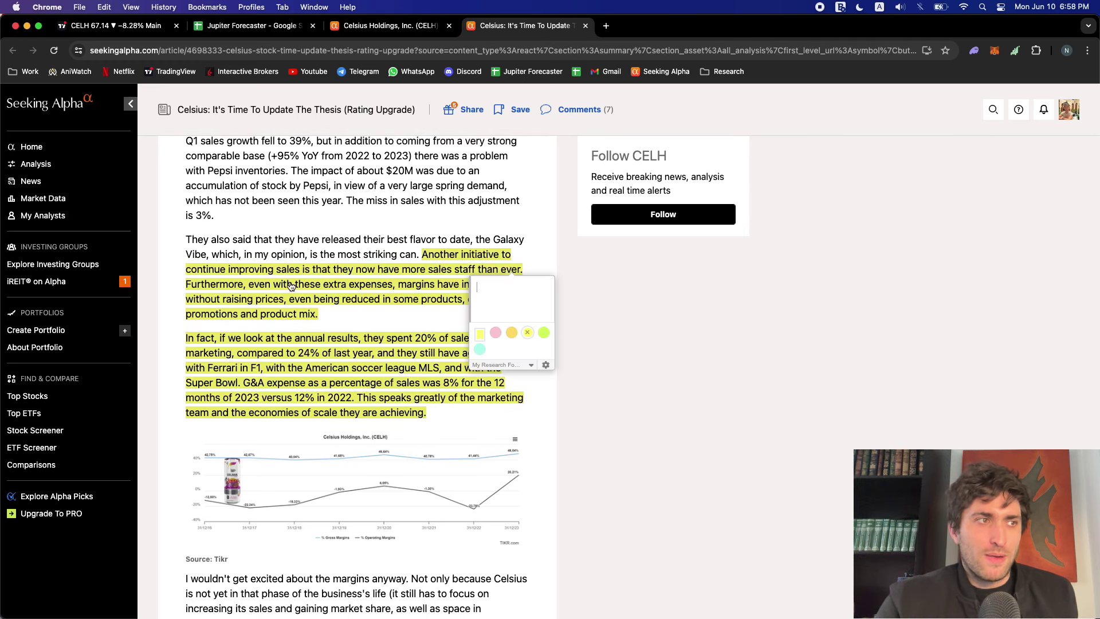
{"action": "left_click", "coordinate": [265, 288]}
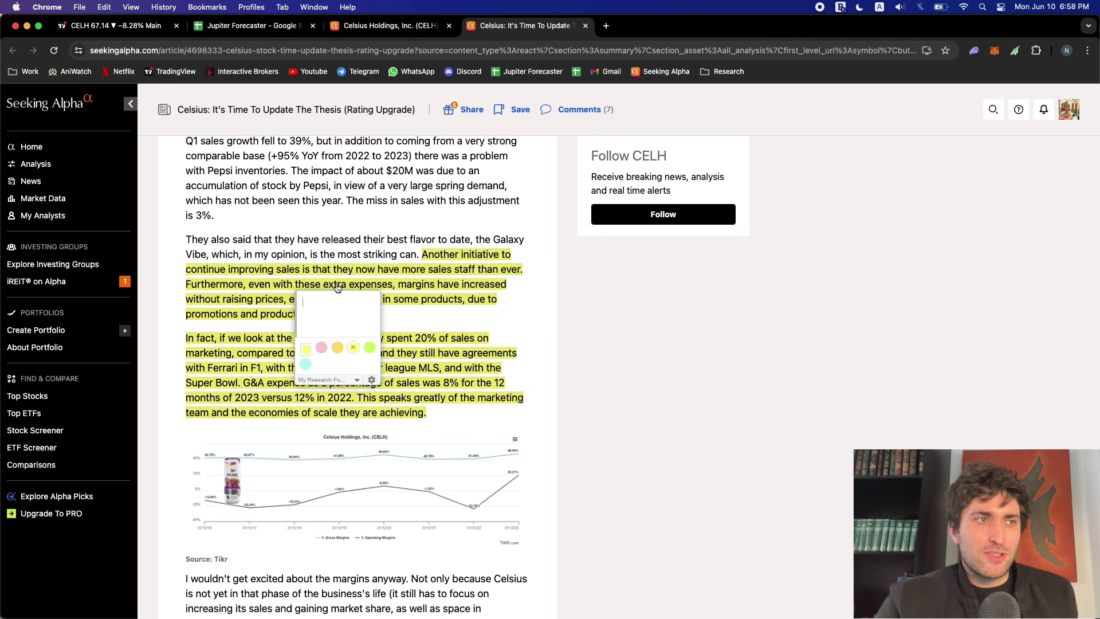
{"action": "left_click", "coordinate": [534, 290]}
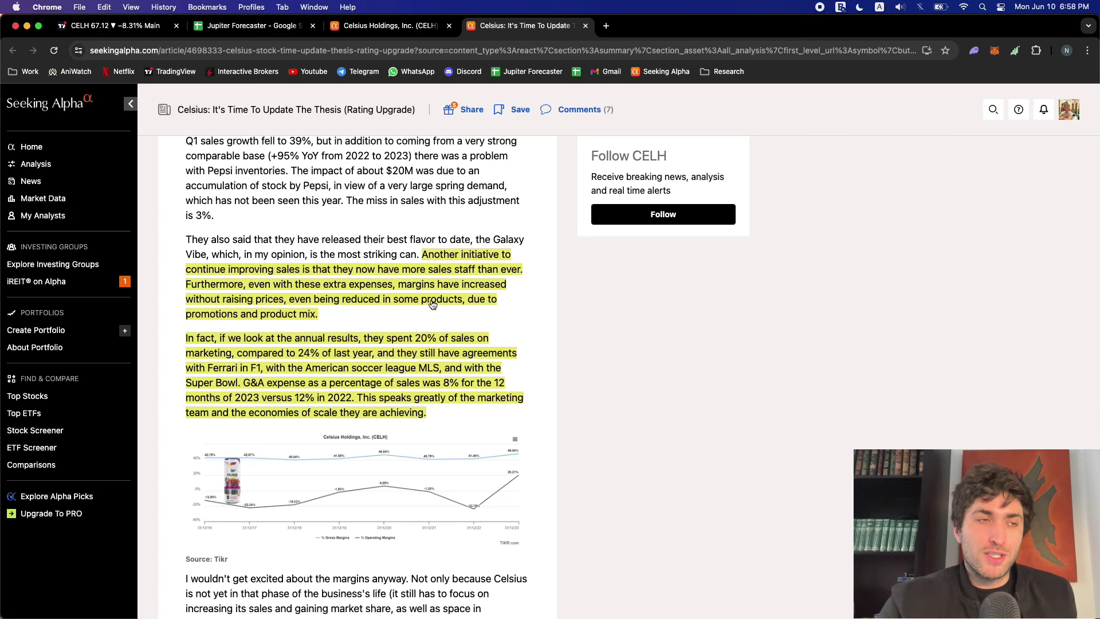
{"action": "scroll", "coordinate": [371, 316], "scroll_direction": "down", "scroll_amount": 1}
{"action": "scroll", "coordinate": [371, 316], "scroll_direction": "down", "scroll_amount": 2}
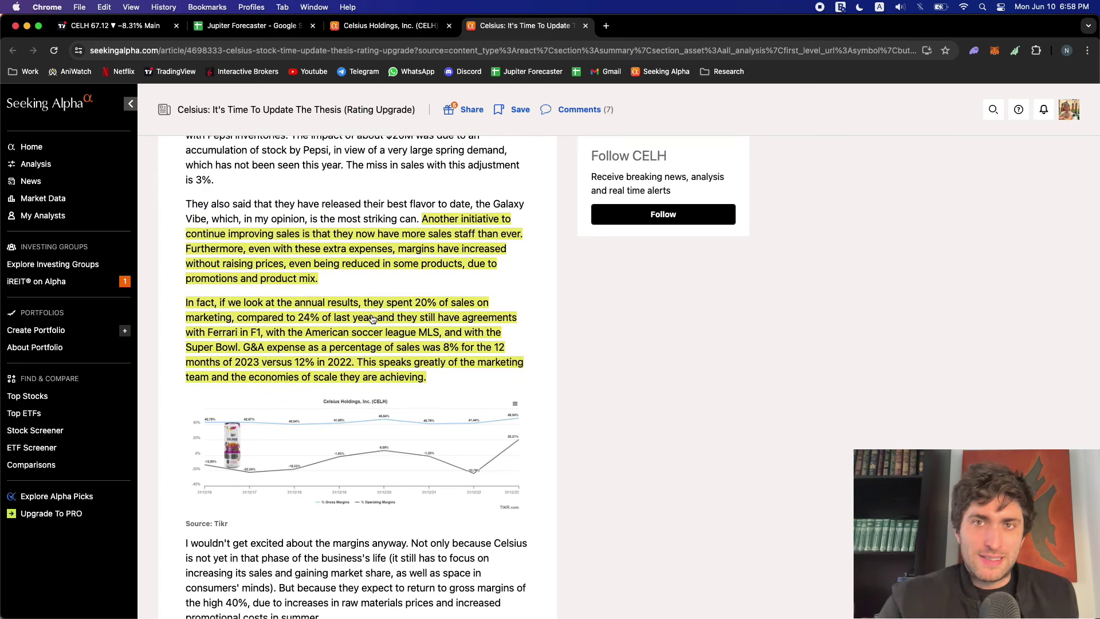
{"action": "scroll", "coordinate": [372, 319], "scroll_direction": "down", "scroll_amount": 1}
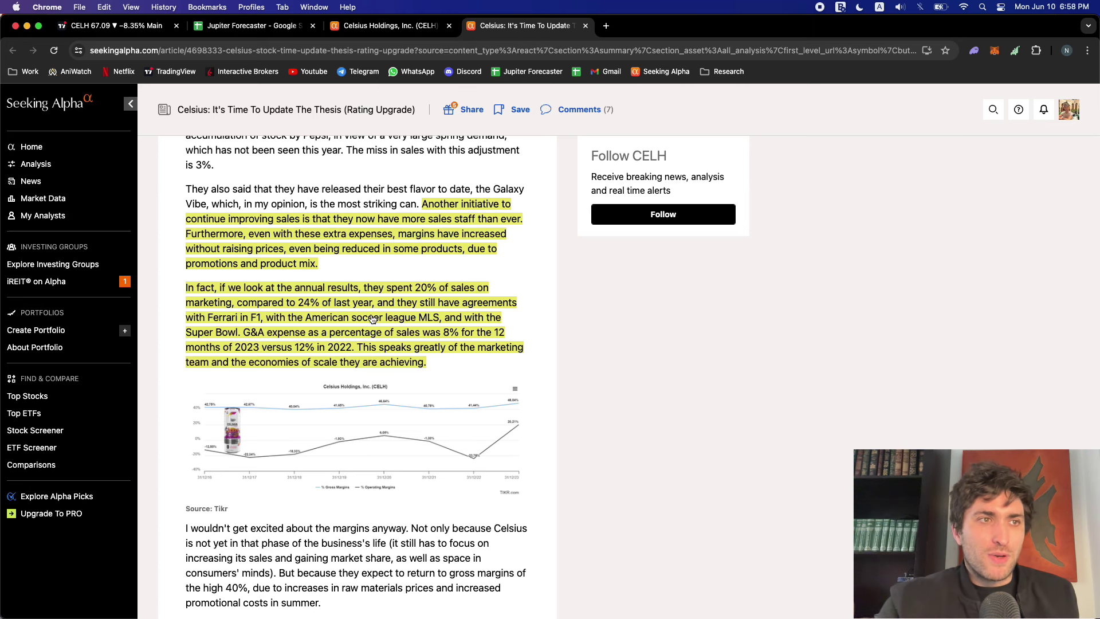
{"action": "scroll", "coordinate": [373, 319], "scroll_direction": "down", "scroll_amount": 1}
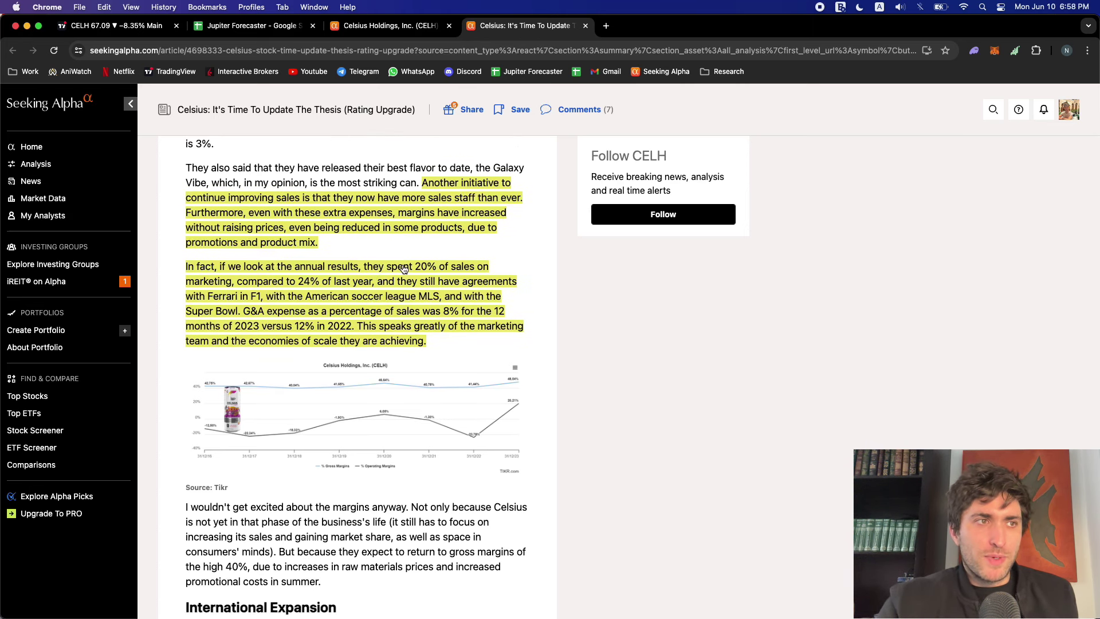
{"action": "left_click_drag", "start_coordinate": [404, 270], "coordinate": [489, 270]}
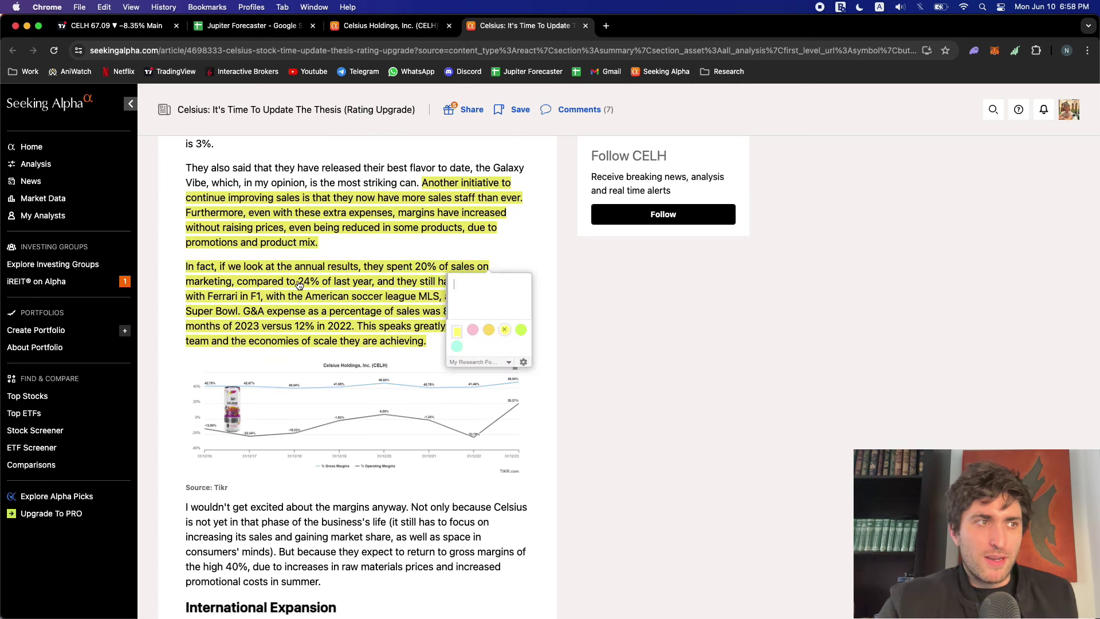
{"action": "left_click_drag", "start_coordinate": [296, 285], "coordinate": [375, 283]}
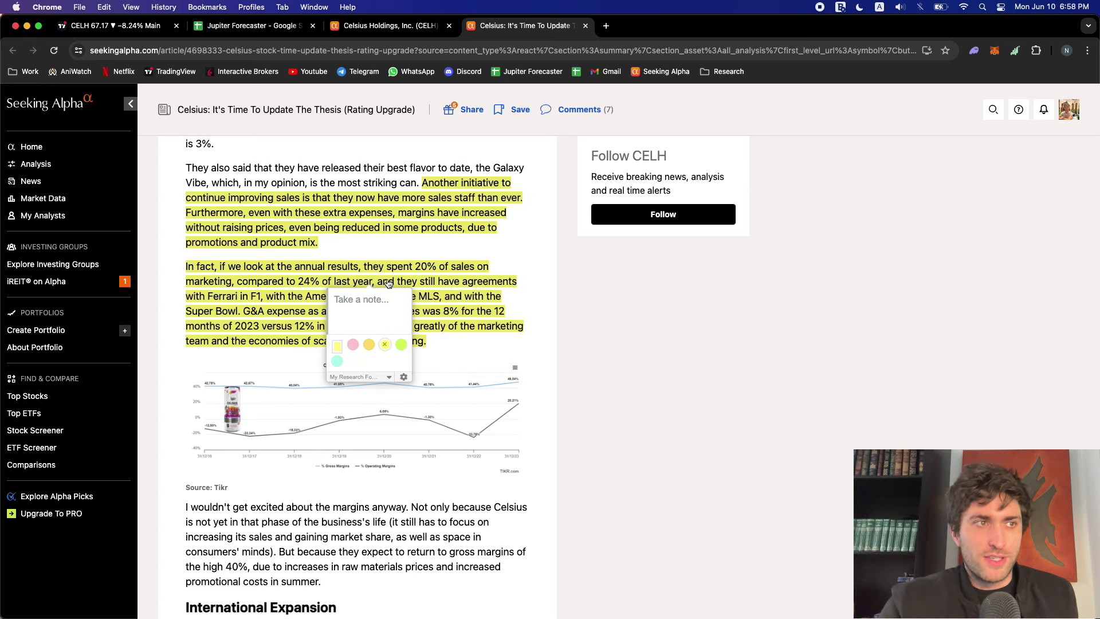
{"action": "left_click", "coordinate": [528, 308]}
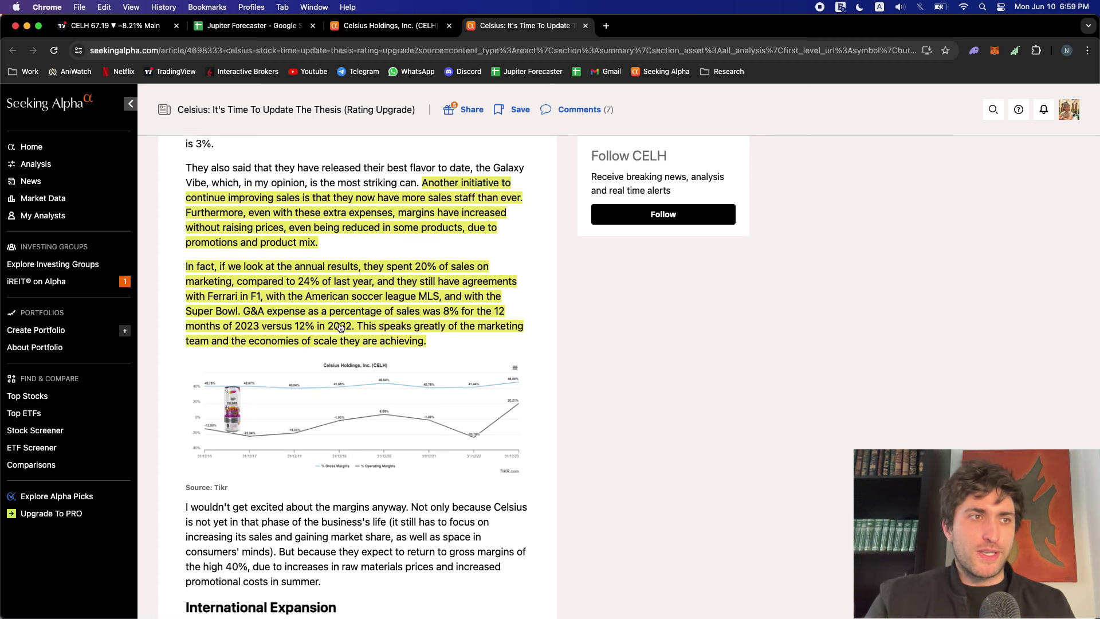
{"action": "scroll", "coordinate": [340, 327], "scroll_direction": "down", "scroll_amount": 10}
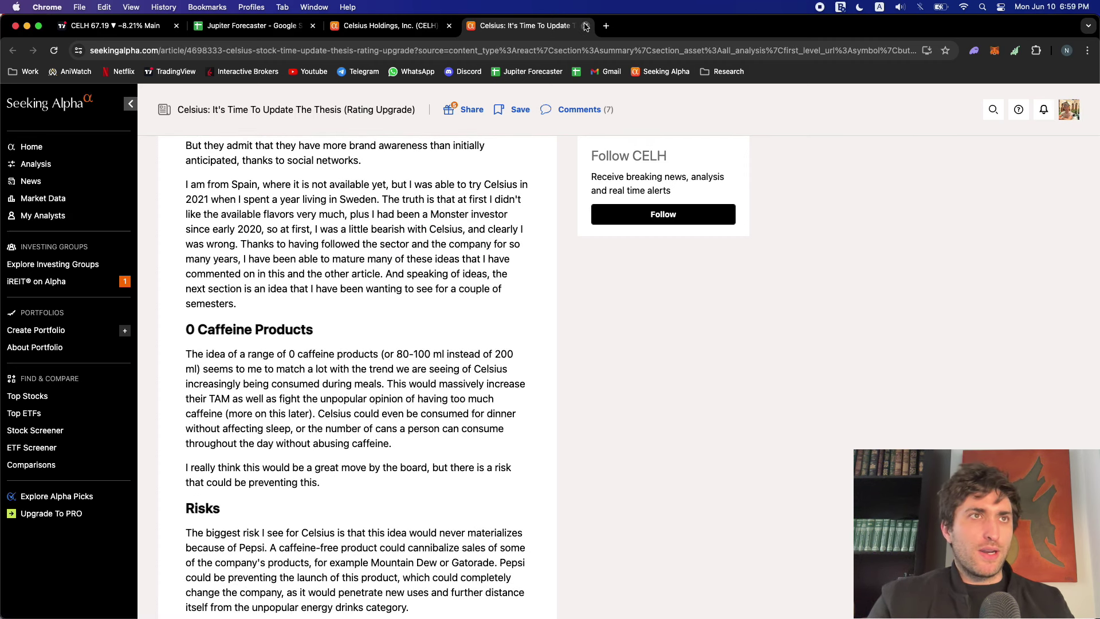
Close the thesis article and return to the TradingView CELH weekly chart spanning 2020–2025
{"action": "left_click", "coordinate": [585, 26]}
{"action": "left_click", "coordinate": [246, 26]}
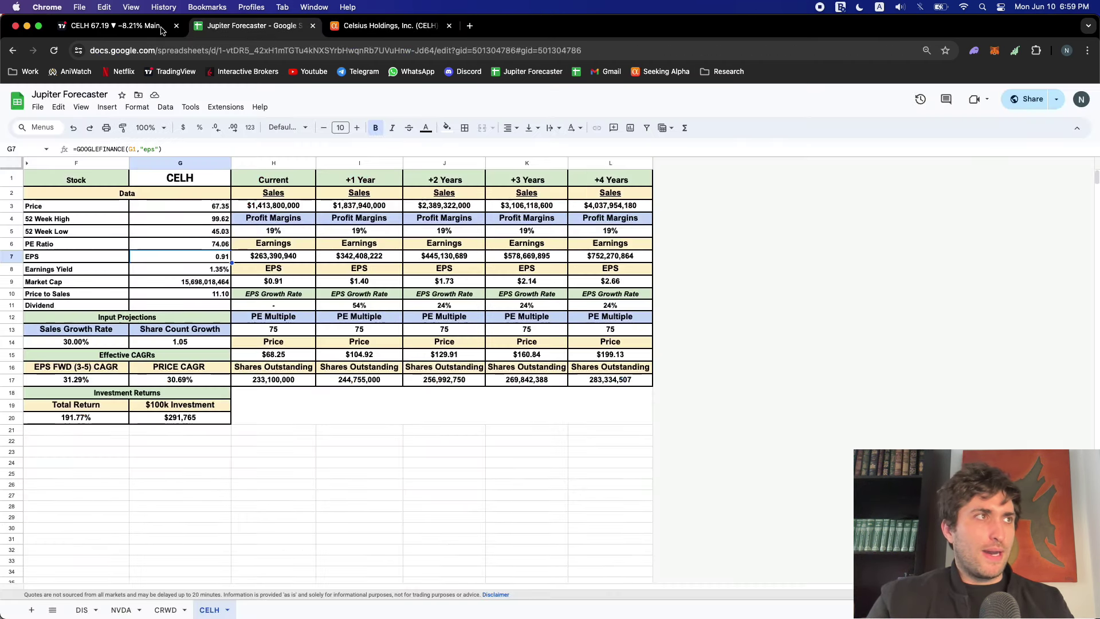
{"action": "left_click", "coordinate": [150, 30]}
{"action": "scroll", "coordinate": [476, 225], "scroll_direction": "down", "scroll_amount": 3}
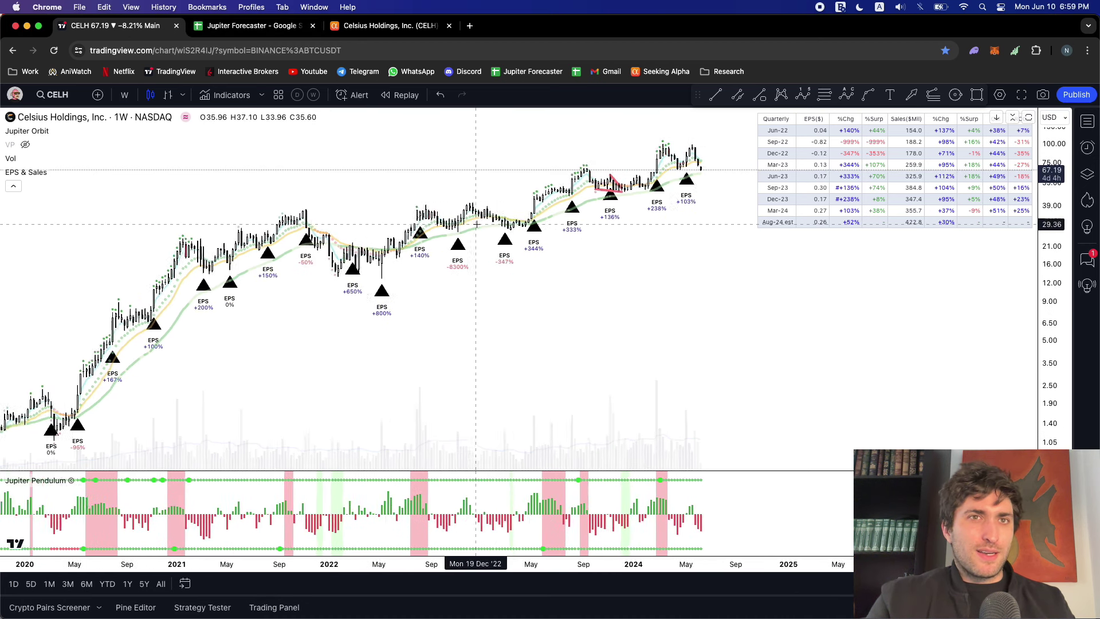
{"action": "scroll", "coordinate": [477, 224], "scroll_direction": "up", "scroll_amount": 2}
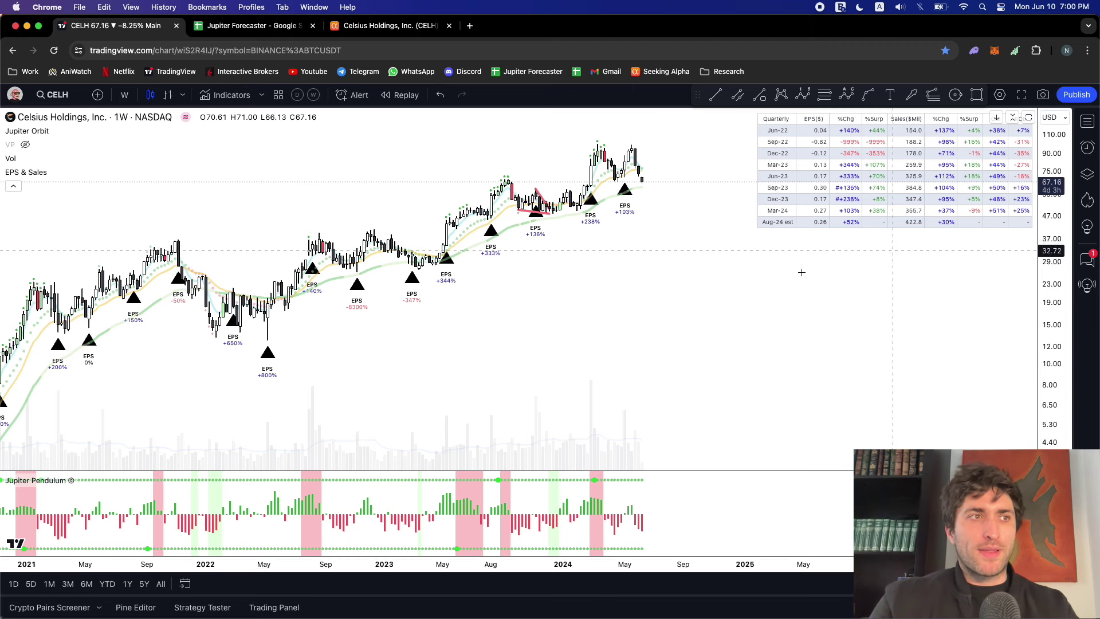
{"action": "scroll", "coordinate": [722, 310], "scroll_direction": "down", "scroll_amount": 5}
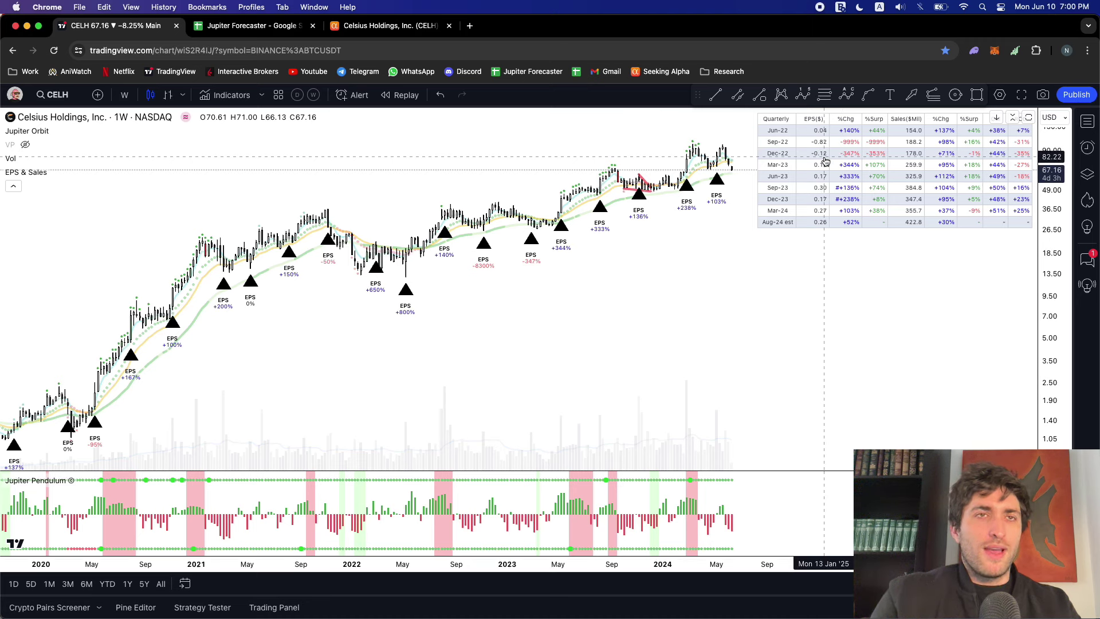
Hide the EPS & Sales indicator and adjust the zoom on the weekly CELH chart
{"action": "left_click", "coordinate": [57, 173]}
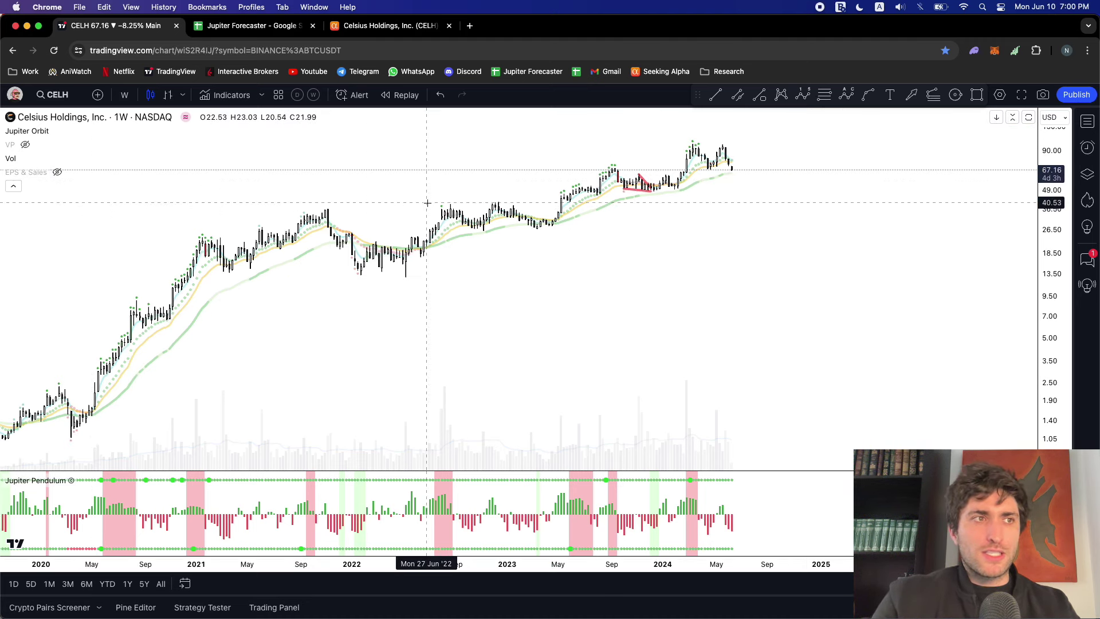
{"action": "scroll", "coordinate": [427, 203], "scroll_direction": "up", "scroll_amount": 3}
{"action": "scroll", "coordinate": [428, 203], "scroll_direction": "up", "scroll_amount": 4}
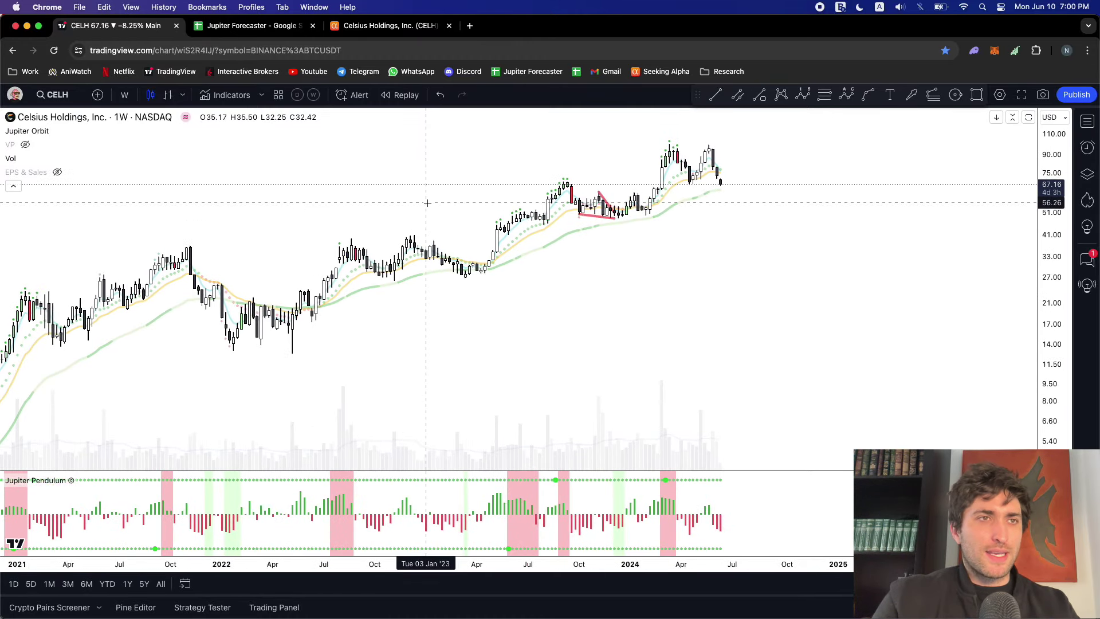
{"action": "scroll", "coordinate": [428, 203], "scroll_direction": "down", "scroll_amount": 8}
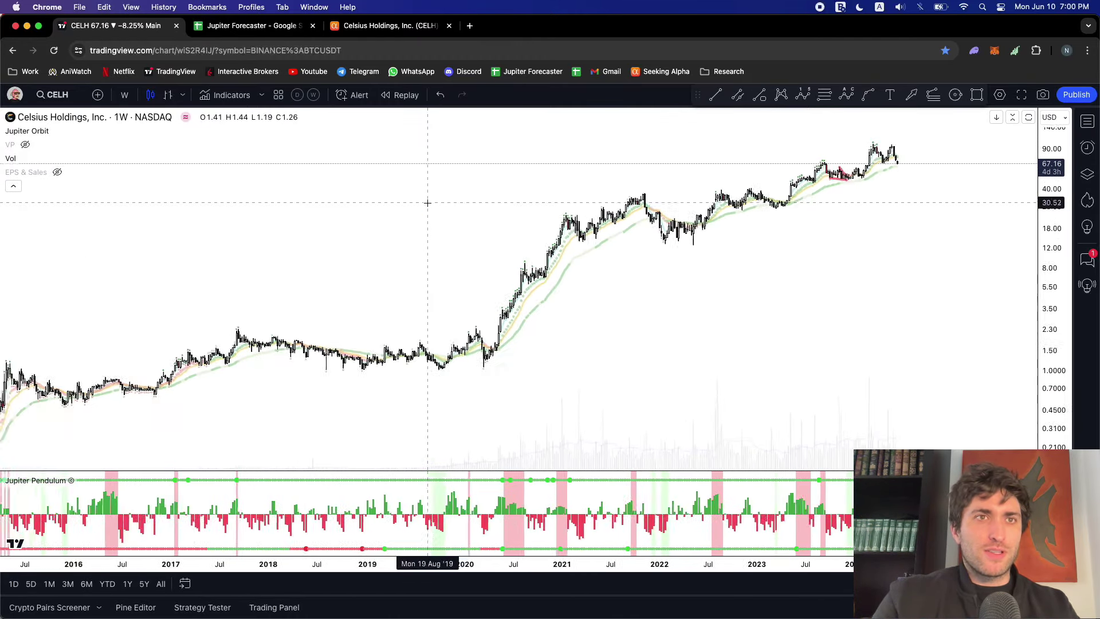
{"action": "scroll", "coordinate": [427, 203], "scroll_direction": "up", "scroll_amount": 8}
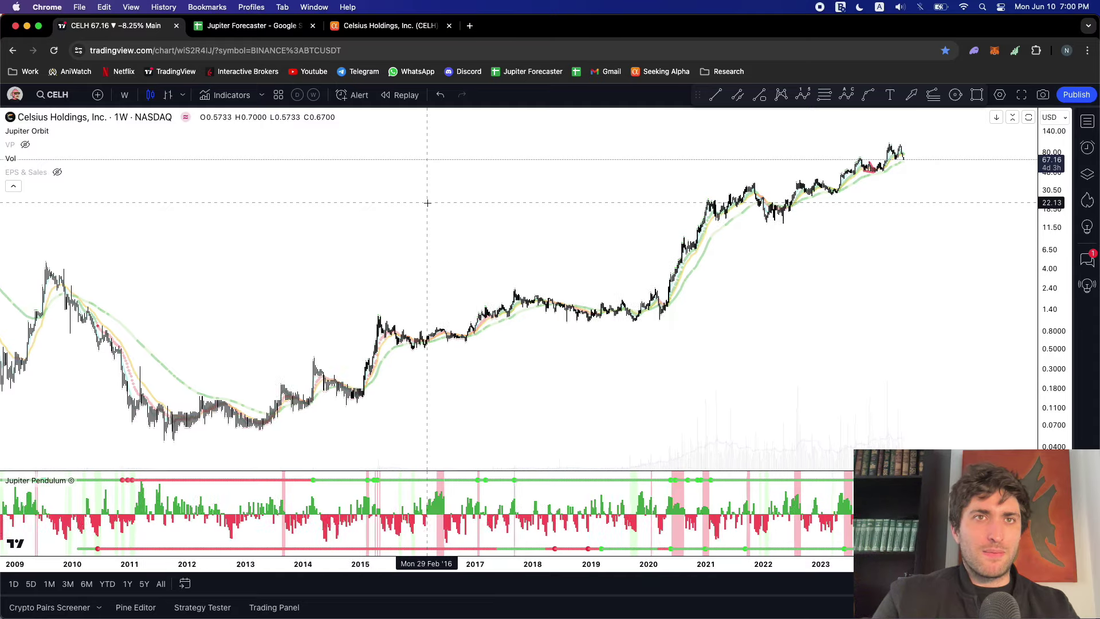
{"action": "scroll", "coordinate": [427, 203], "scroll_direction": "up", "scroll_amount": 3}
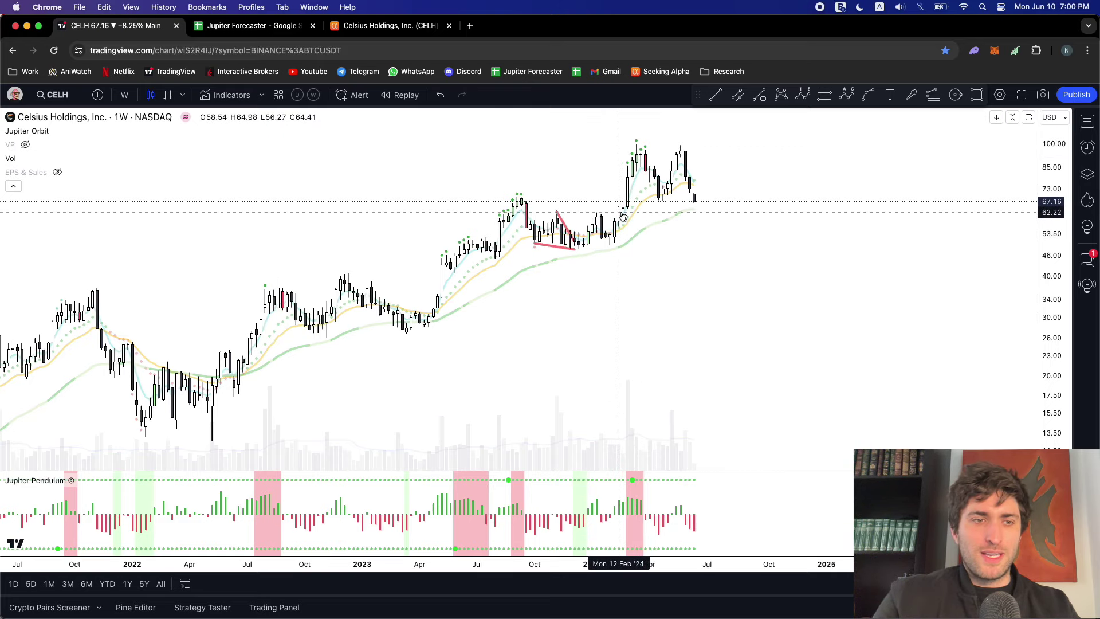
{"action": "scroll", "coordinate": [715, 199], "scroll_direction": "up", "scroll_amount": 3}
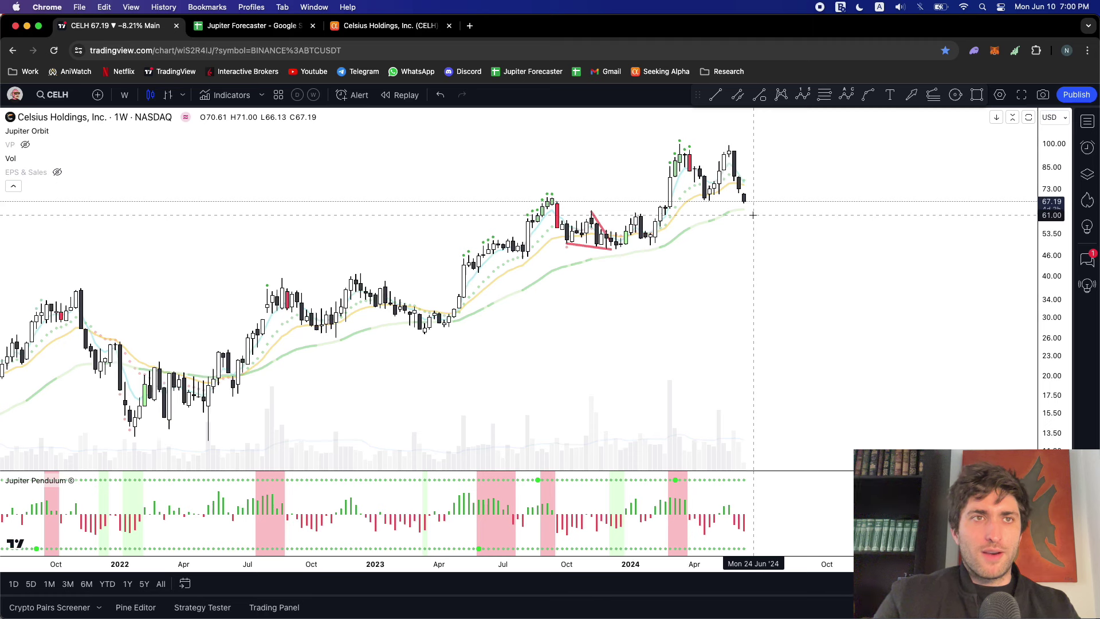
{"action": "scroll", "coordinate": [752, 215], "scroll_direction": "up", "scroll_amount": 1}
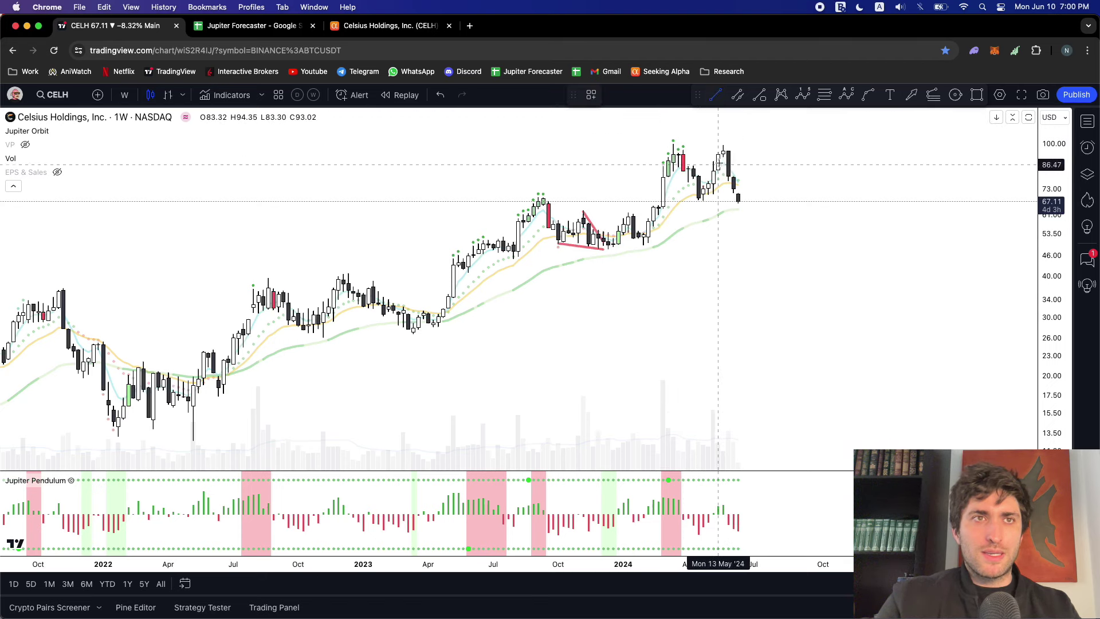
Draw a falling trend line across the Jupiter Pendulum peaks from March 2024 and enlarge that pane
{"action": "left_click", "coordinate": [664, 499]}
{"action": "left_click", "coordinate": [727, 507]}
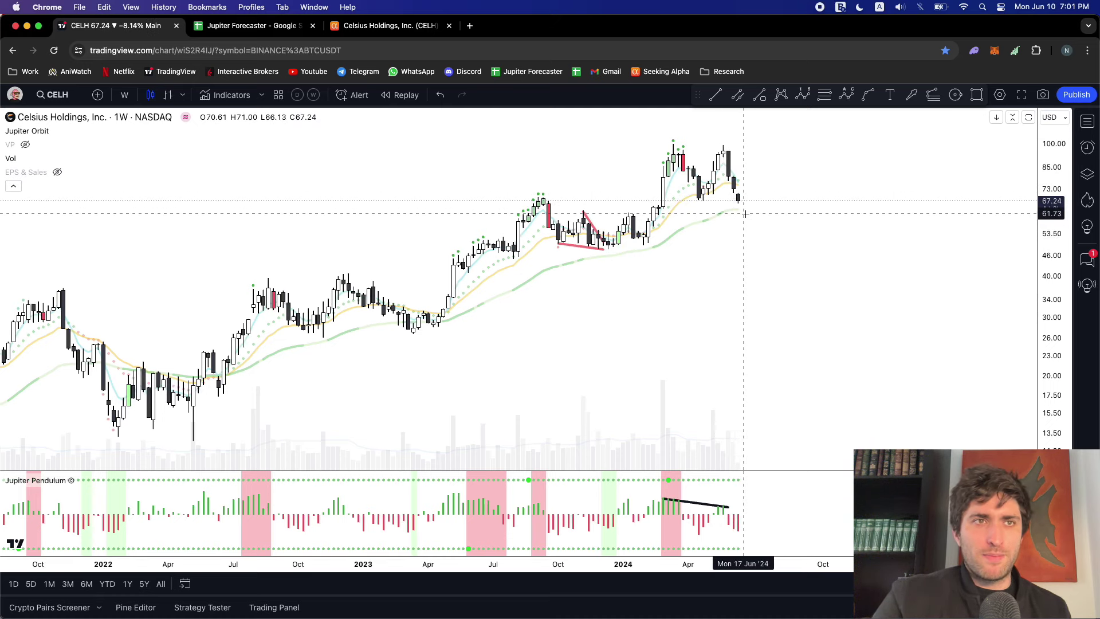
{"action": "scroll", "coordinate": [744, 213], "scroll_direction": "down", "scroll_amount": 5}
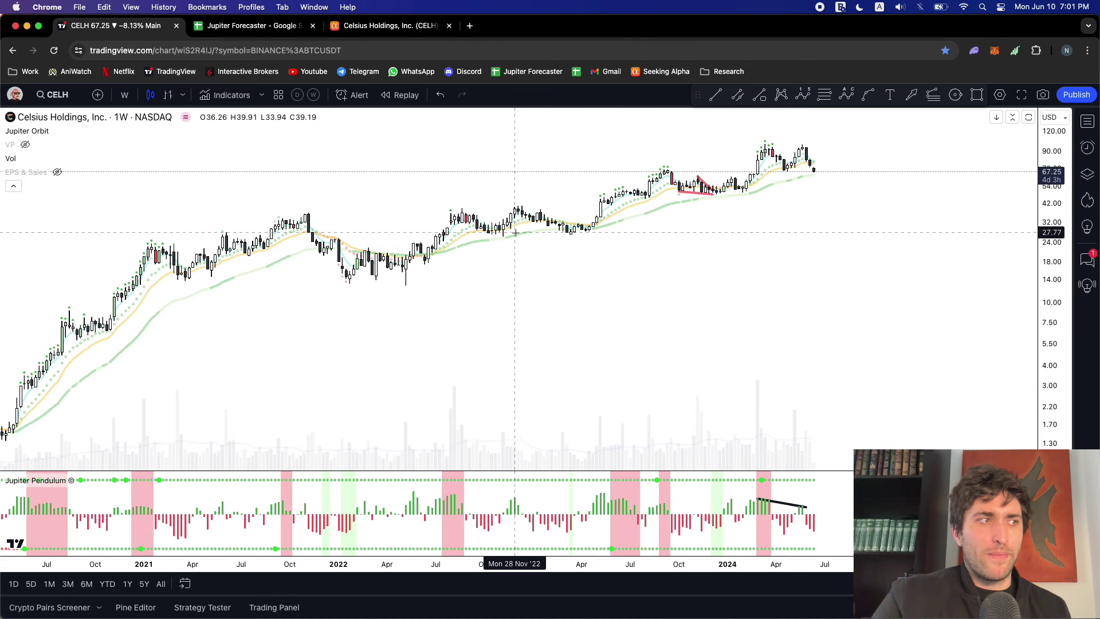
{"action": "scroll", "coordinate": [515, 233], "scroll_direction": "up", "scroll_amount": 8}
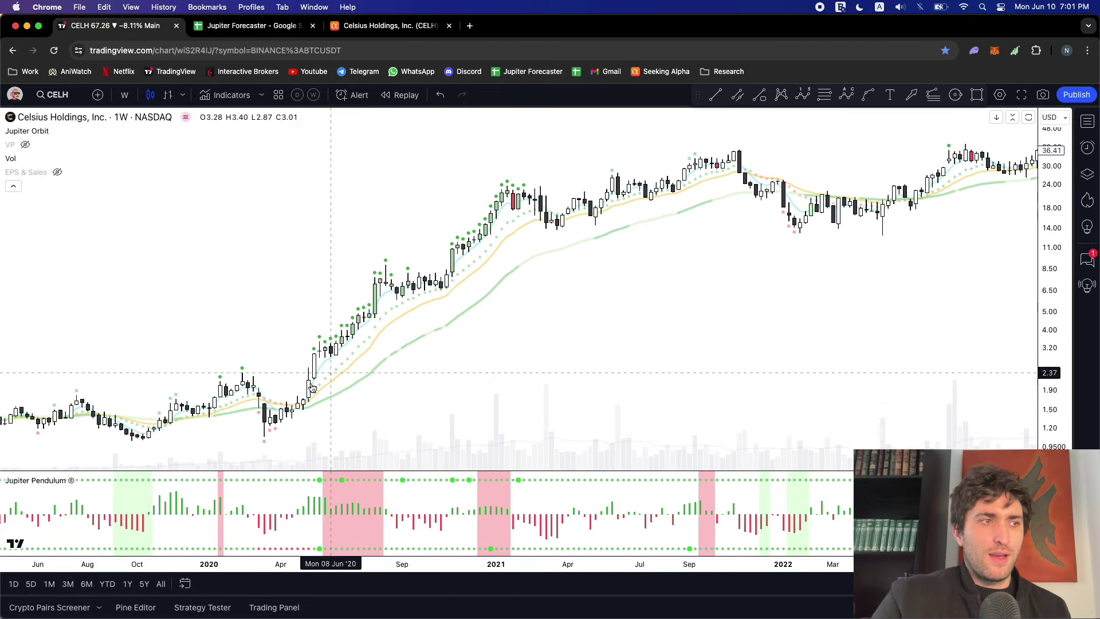
{"action": "scroll", "coordinate": [343, 327], "scroll_direction": "down", "scroll_amount": 2}
{"action": "scroll", "coordinate": [342, 327], "scroll_direction": "right", "scroll_amount": 10}
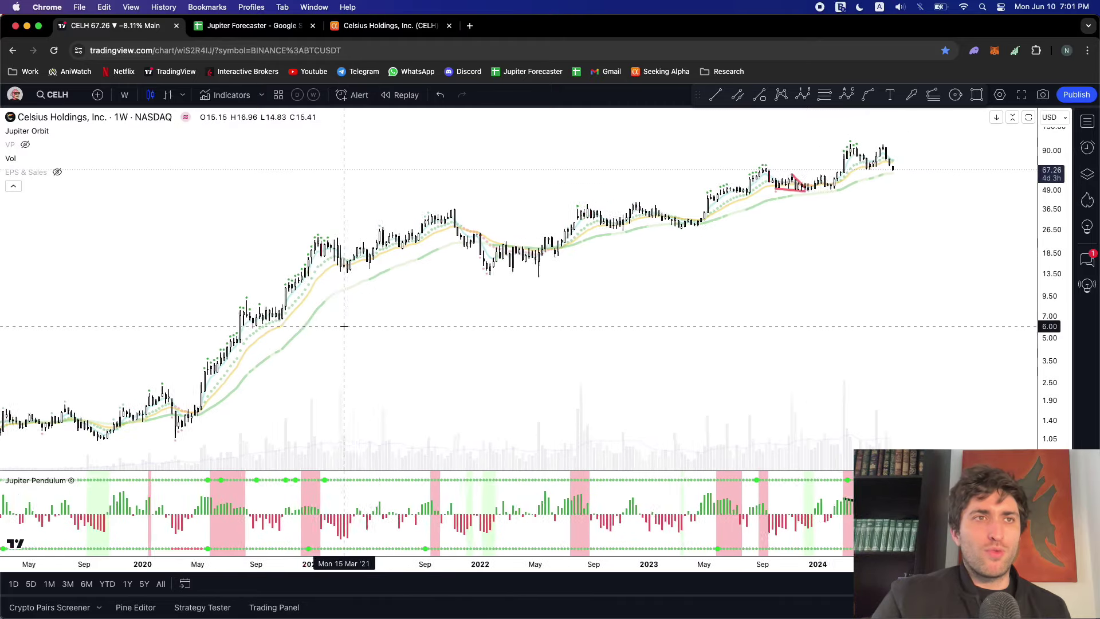
{"action": "scroll", "coordinate": [344, 330], "scroll_direction": "right", "scroll_amount": 5}
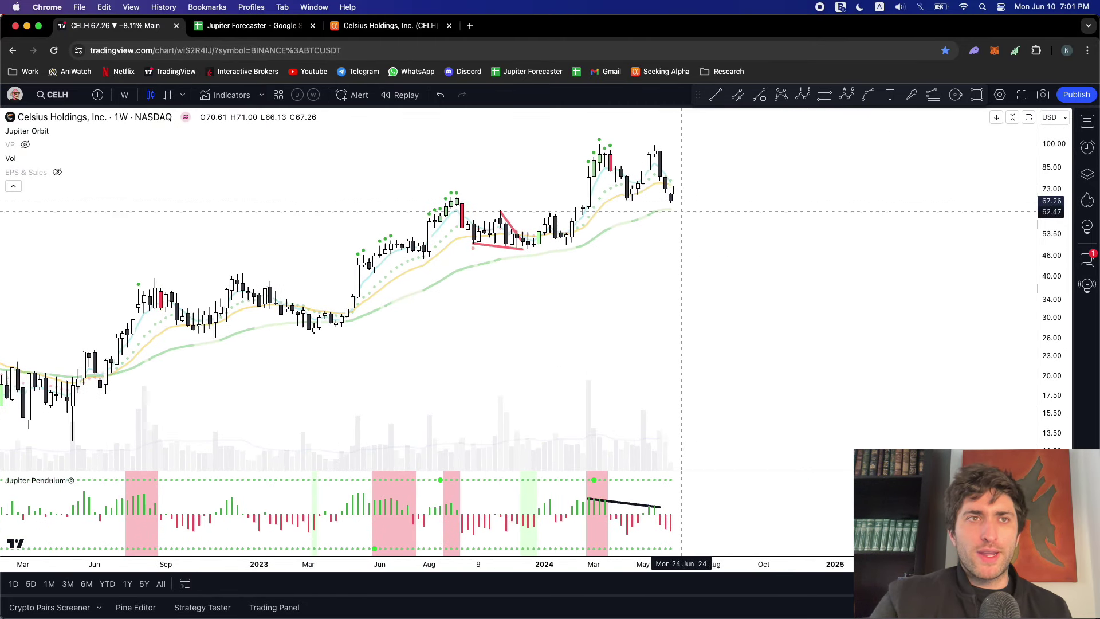
{"action": "left_click_drag", "start_coordinate": [712, 470], "coordinate": [710, 437]}
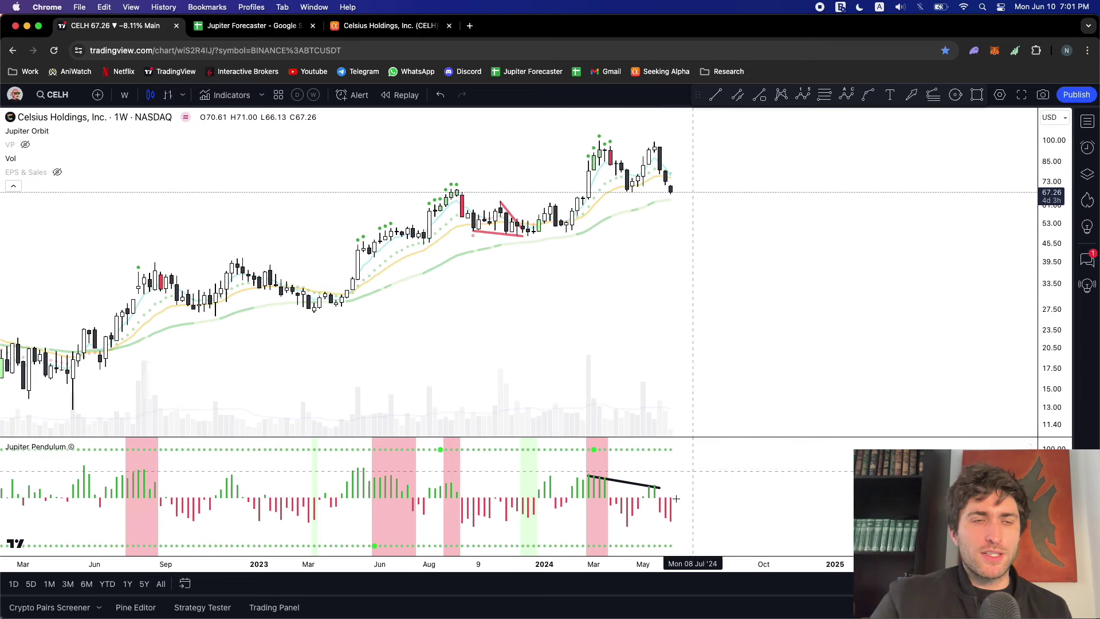
Measure the rise from the late-2023 low to the March 2024 high, then discard it
{"action": "key", "text": "alt+t"}
{"action": "left_click", "coordinate": [544, 217]}
{"action": "left_click", "coordinate": [622, 139]}
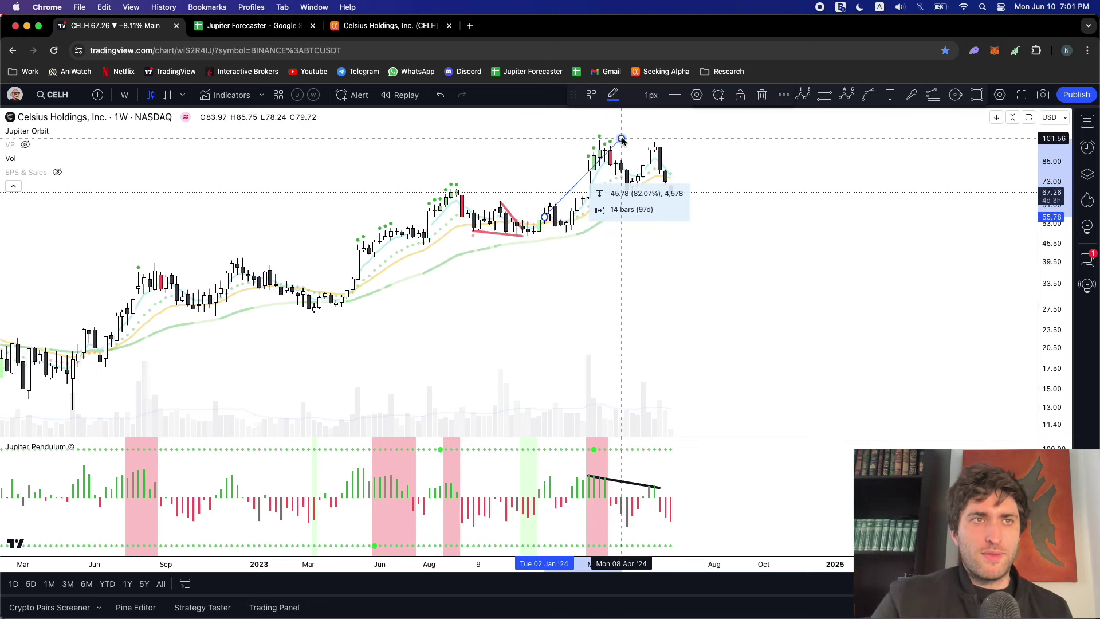
{"action": "key", "text": "Delete"}
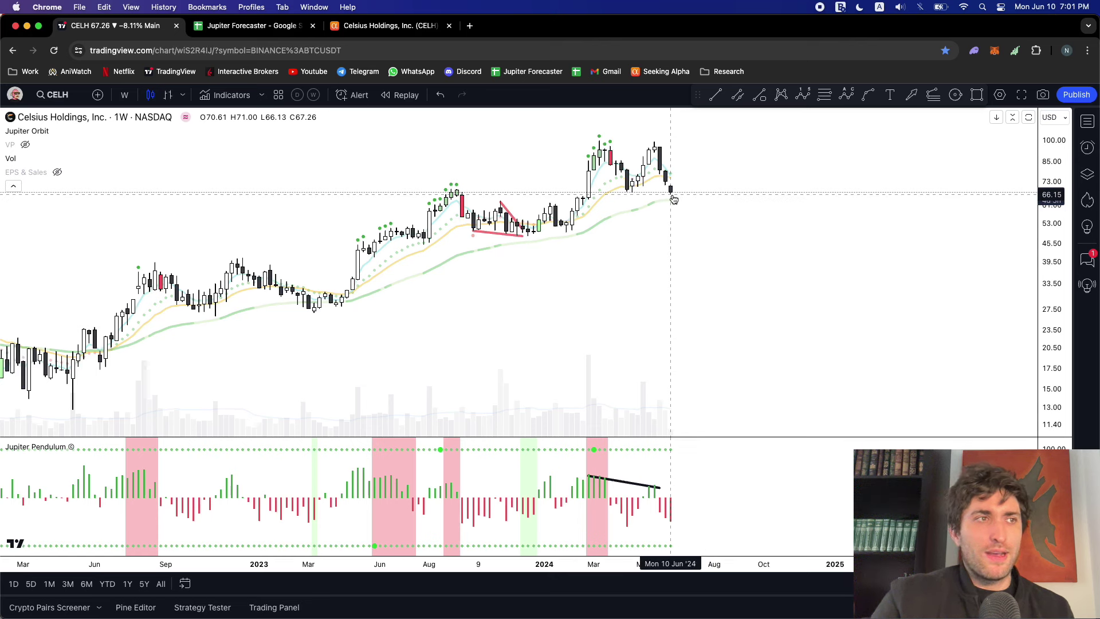
Draw a downtrend line from the late-2022 high to around June 2023
{"action": "left_click", "coordinate": [721, 96]}
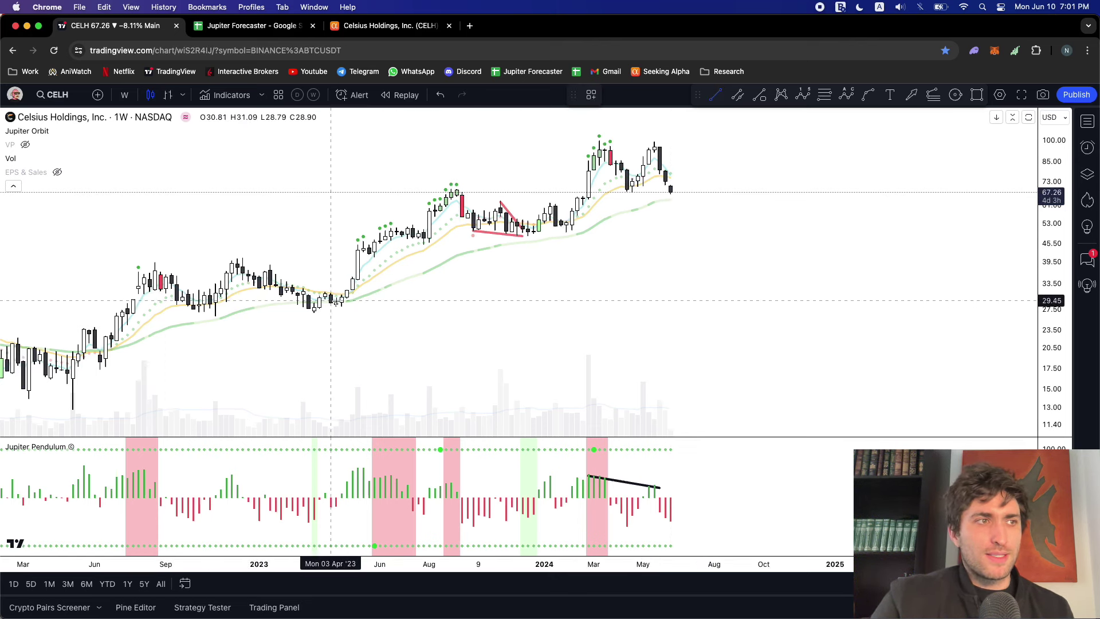
{"action": "left_click", "coordinate": [231, 257]}
{"action": "left_click", "coordinate": [380, 289]}
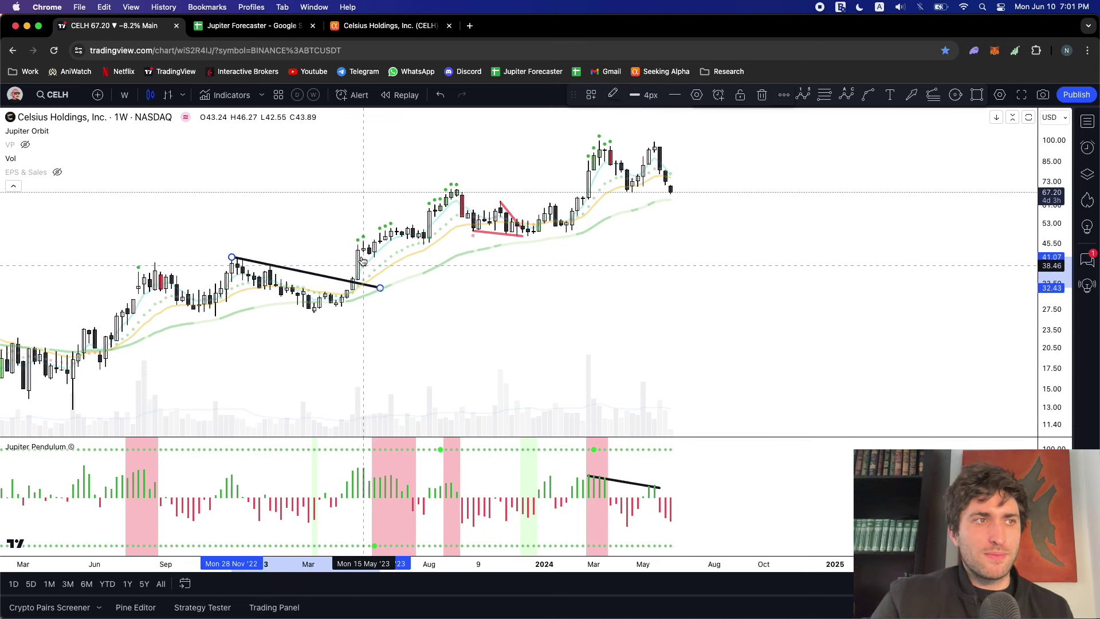
{"action": "left_click", "coordinate": [776, 169]}
Measure the price range from May 2023 to the latest candle, then clear it
{"action": "left_click", "coordinate": [758, 95]}
{"action": "left_click", "coordinate": [357, 252]}
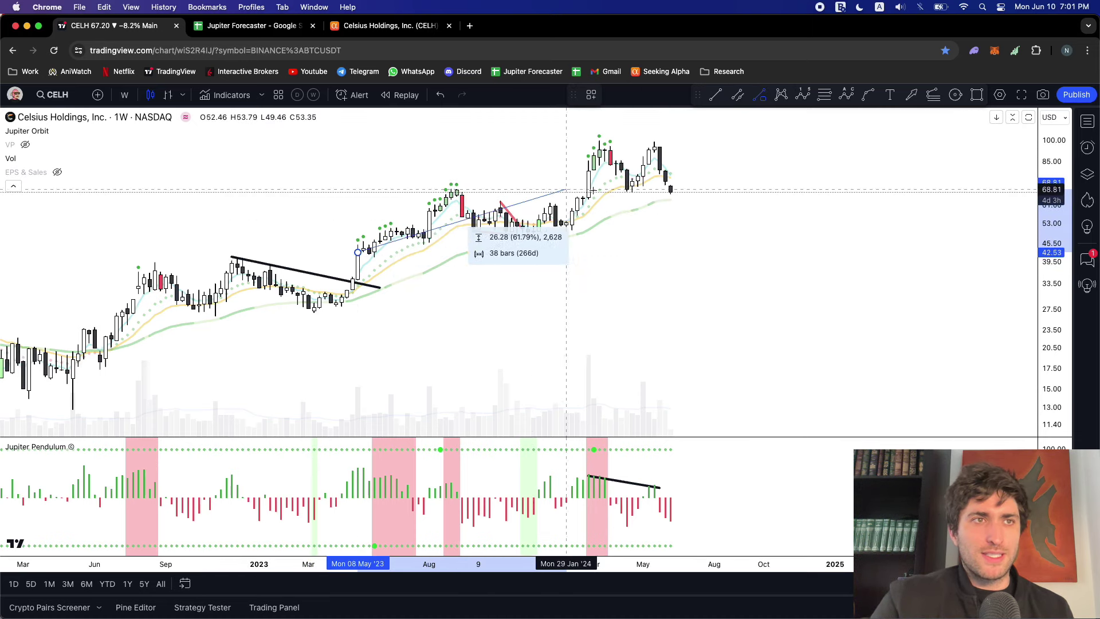
{"action": "left_click", "coordinate": [666, 192]}
{"action": "left_click", "coordinate": [668, 196]}
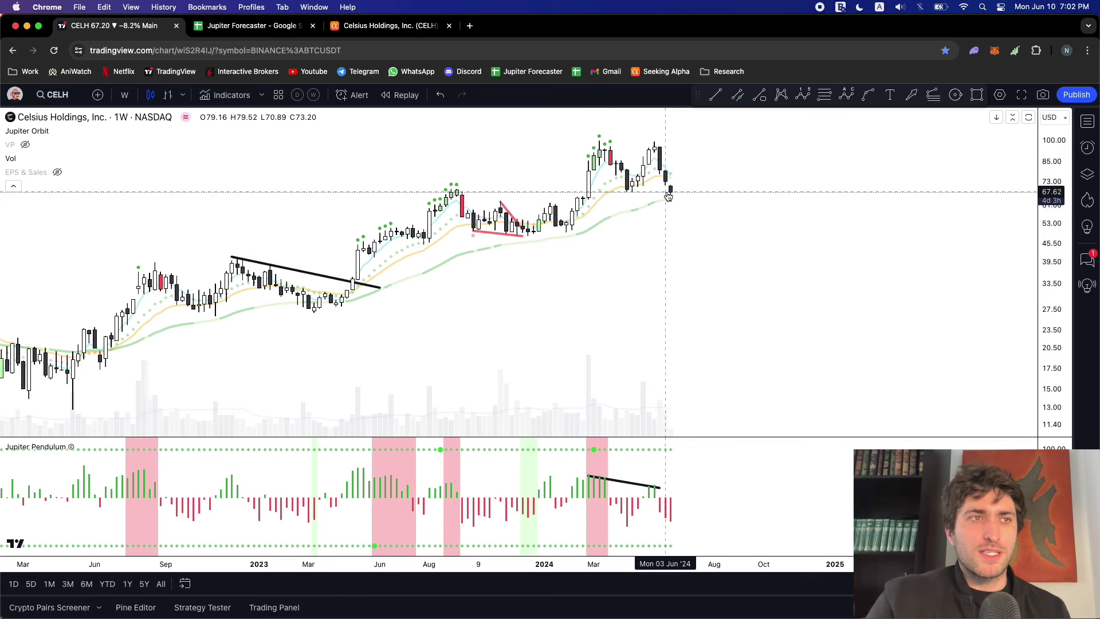
{"action": "scroll", "coordinate": [356, 197], "scroll_direction": "down", "scroll_amount": 5}
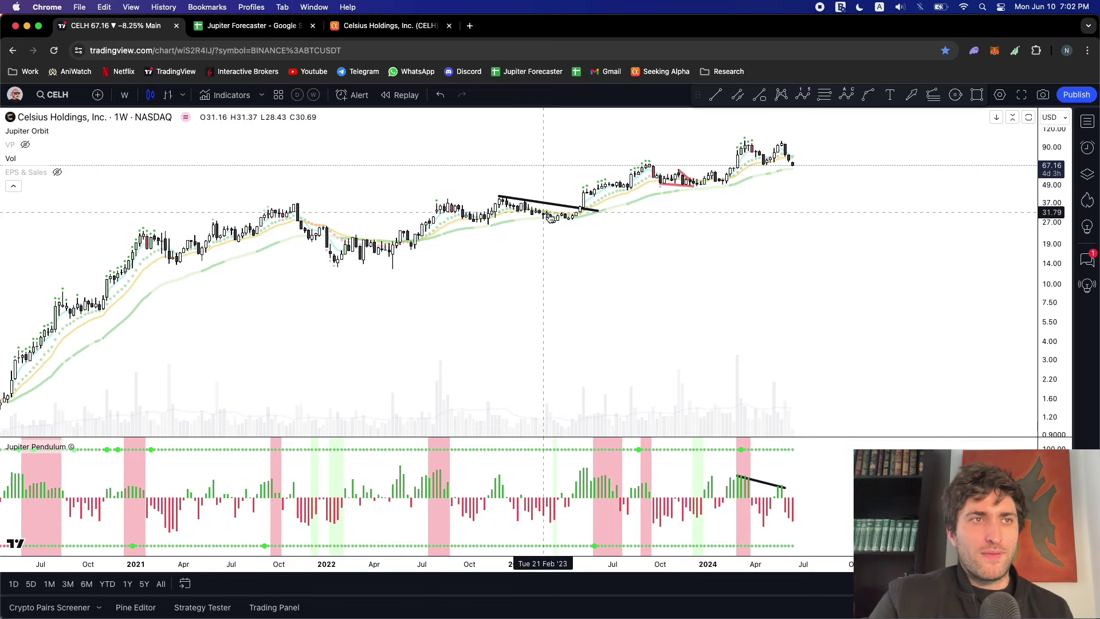
{"action": "scroll", "coordinate": [586, 211], "scroll_direction": "up", "scroll_amount": 3}
Switch the CELH chart to daily candles with 1D
{"action": "type", "text": "1D"}
{"action": "key", "text": "Return"}
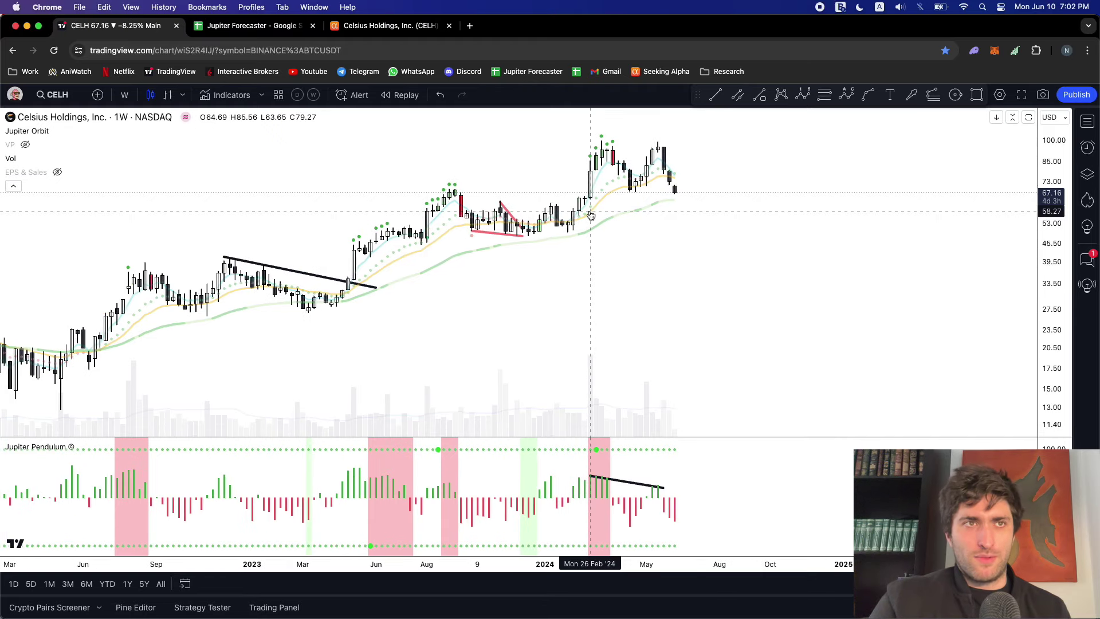
{"action": "scroll", "coordinate": [502, 185], "scroll_direction": "up", "scroll_amount": 5}
{"action": "scroll", "coordinate": [502, 185], "scroll_direction": "up", "scroll_amount": 2}
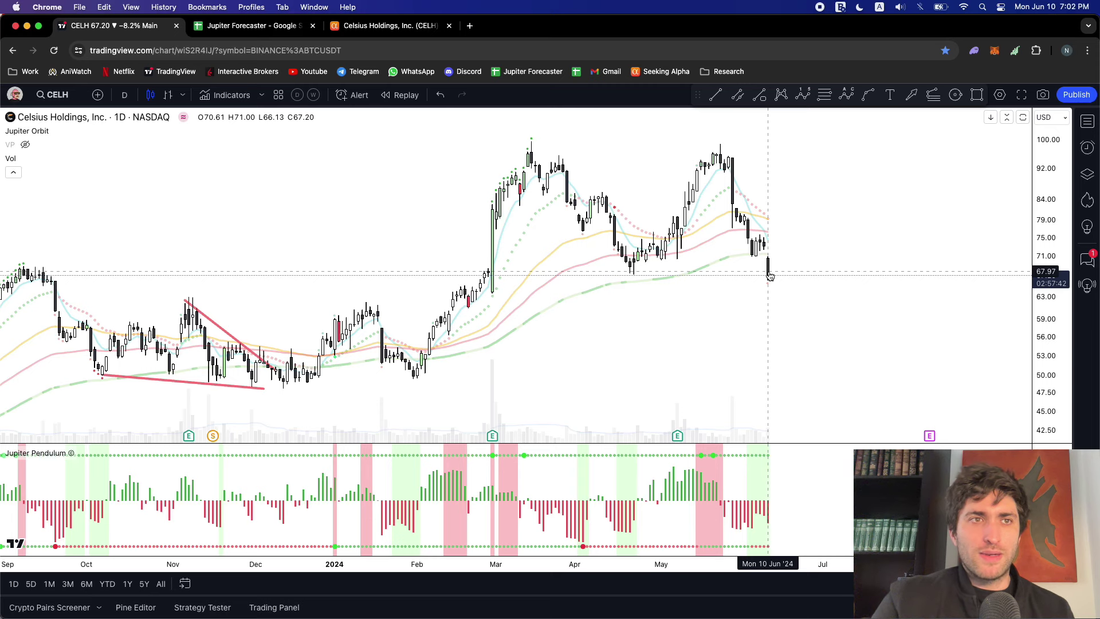
Review the Jupiter Orbit indicator's style settings and close them
{"action": "scroll", "coordinate": [770, 276], "scroll_direction": "up", "scroll_amount": 1}
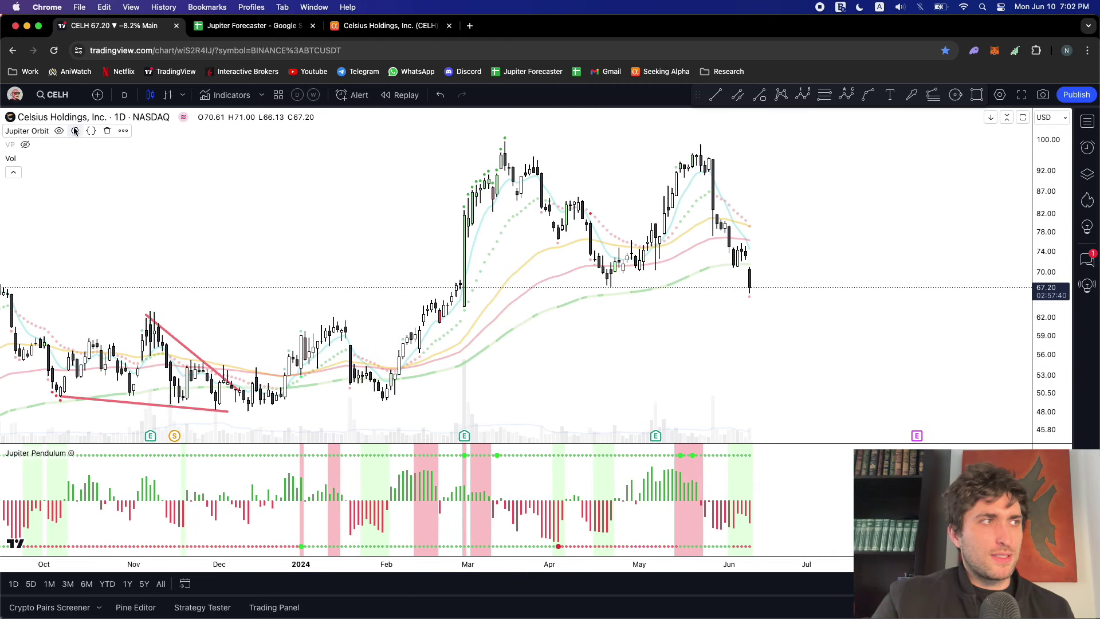
{"action": "left_click", "coordinate": [75, 132]}
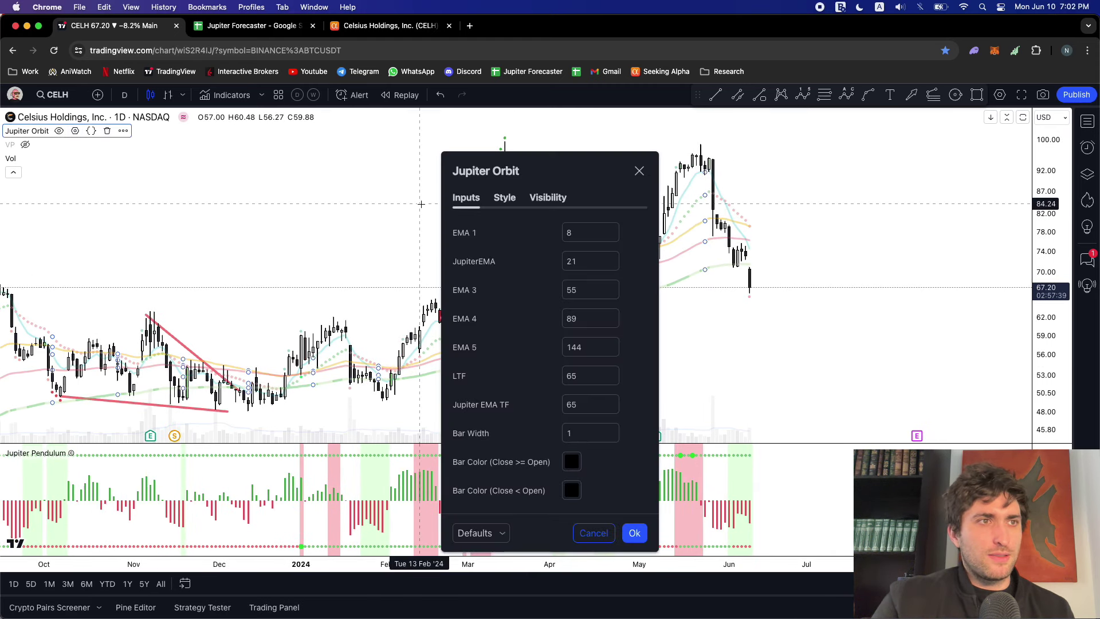
{"action": "left_click", "coordinate": [505, 198]}
{"action": "left_click", "coordinate": [640, 115]}
{"action": "scroll", "coordinate": [479, 550], "scroll_direction": "down", "scroll_amount": 2}
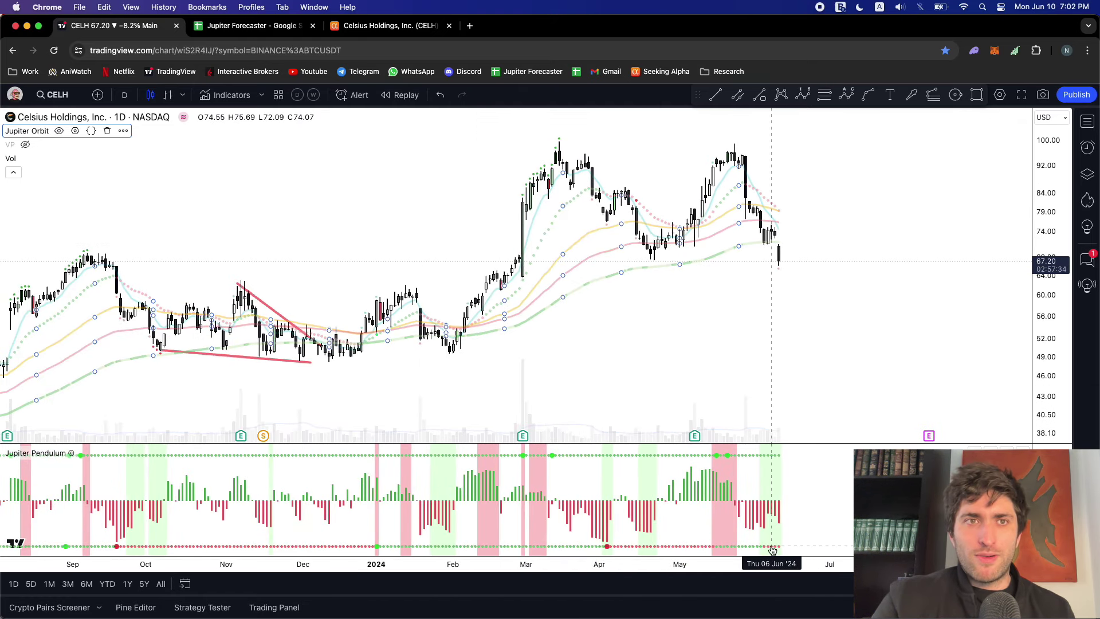
{"action": "scroll", "coordinate": [782, 273], "scroll_direction": "up", "scroll_amount": 2}
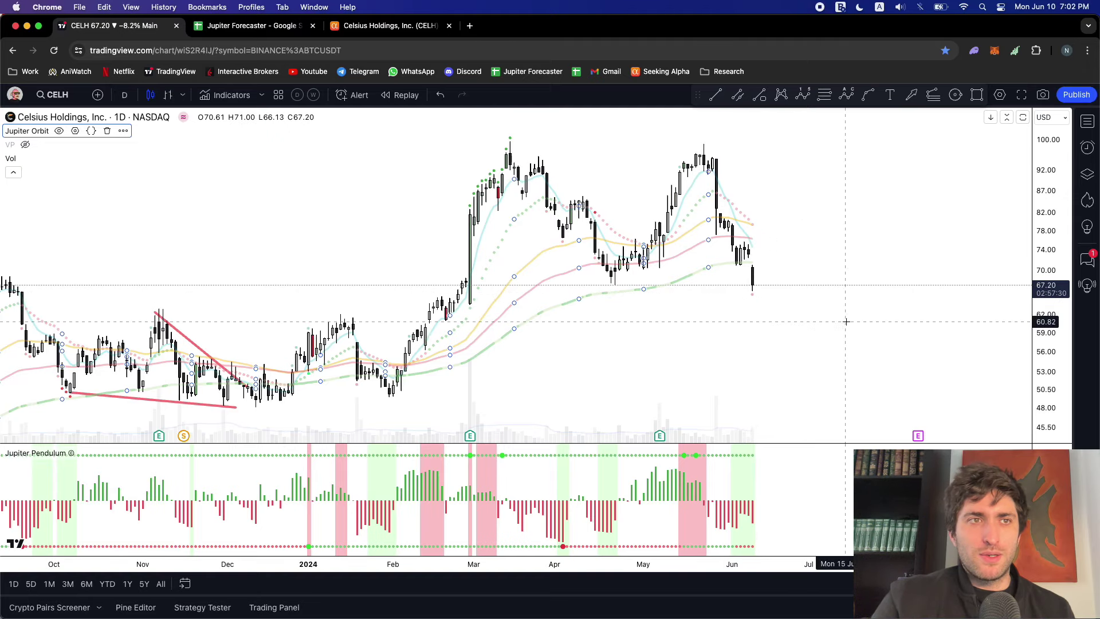
Return CELH to weekly candles and zoom out to show the EPS table
{"action": "left_click", "coordinate": [313, 94]}
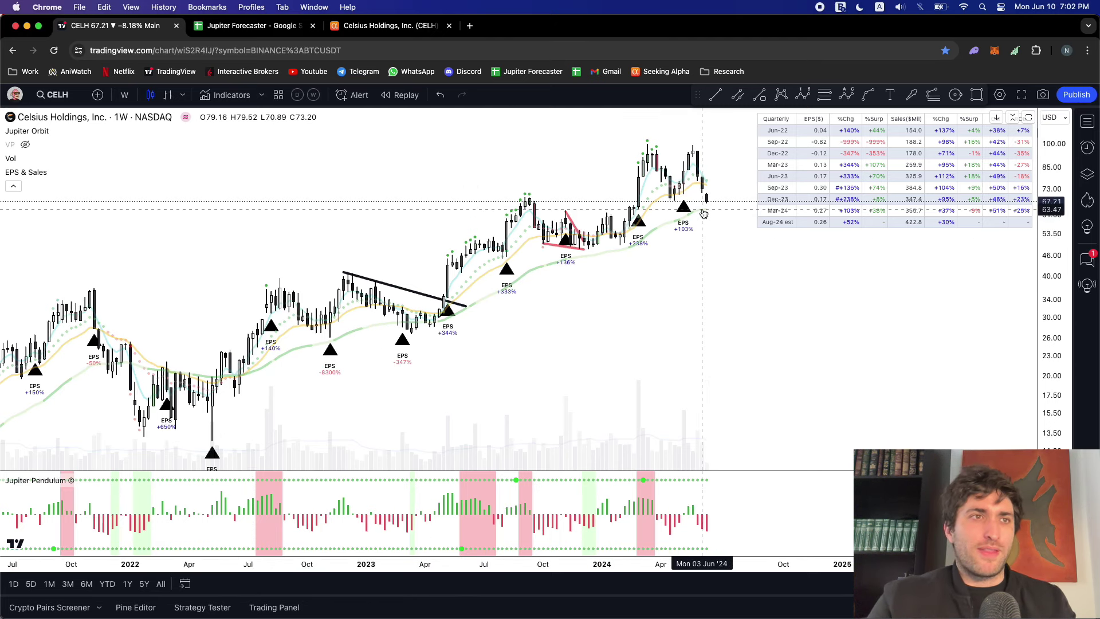
{"action": "scroll", "coordinate": [704, 213], "scroll_direction": "down", "scroll_amount": 2}
{"action": "scroll", "coordinate": [703, 213], "scroll_direction": "right", "scroll_amount": 2}
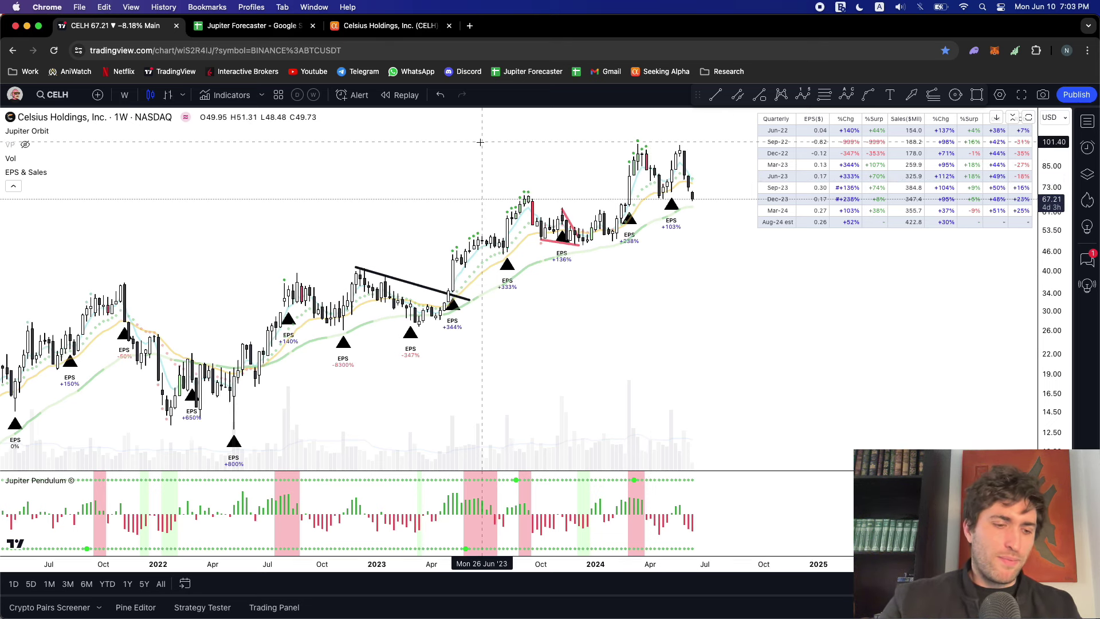
Switch to Uber, lower its parallel channel's bottom line, then load NVIDIA's (NVDA) chart
{"action": "key", "text": "space"}
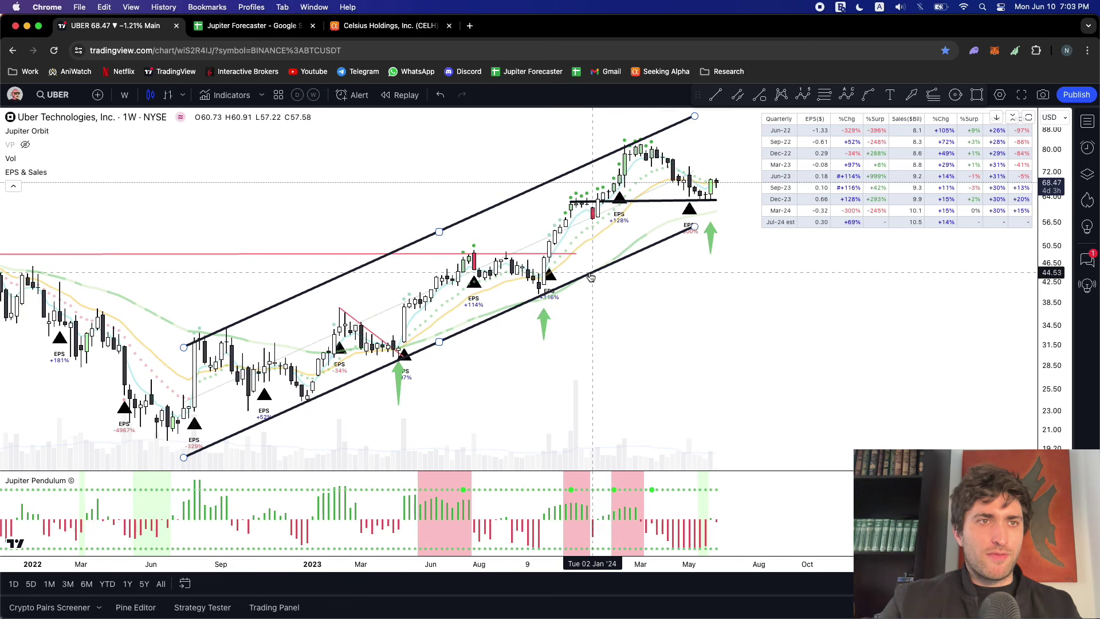
{"action": "left_click", "coordinate": [591, 278]}
{"action": "left_click_drag", "start_coordinate": [439, 342], "coordinate": [439, 360]}
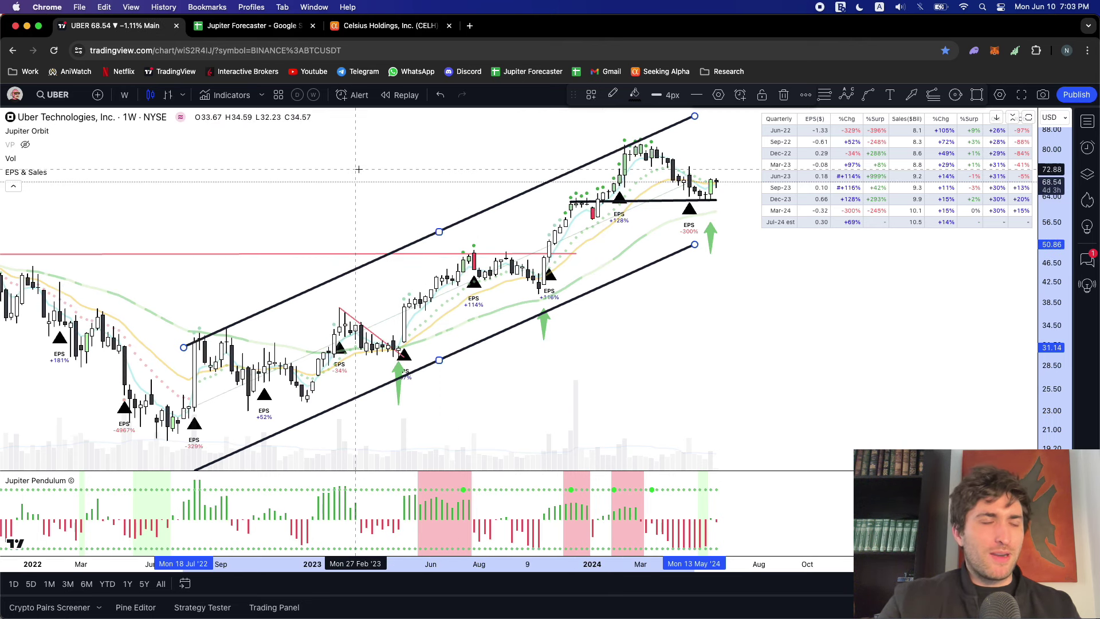
{"action": "type", "text": "NVDA"}
{"action": "key", "text": "Return"}
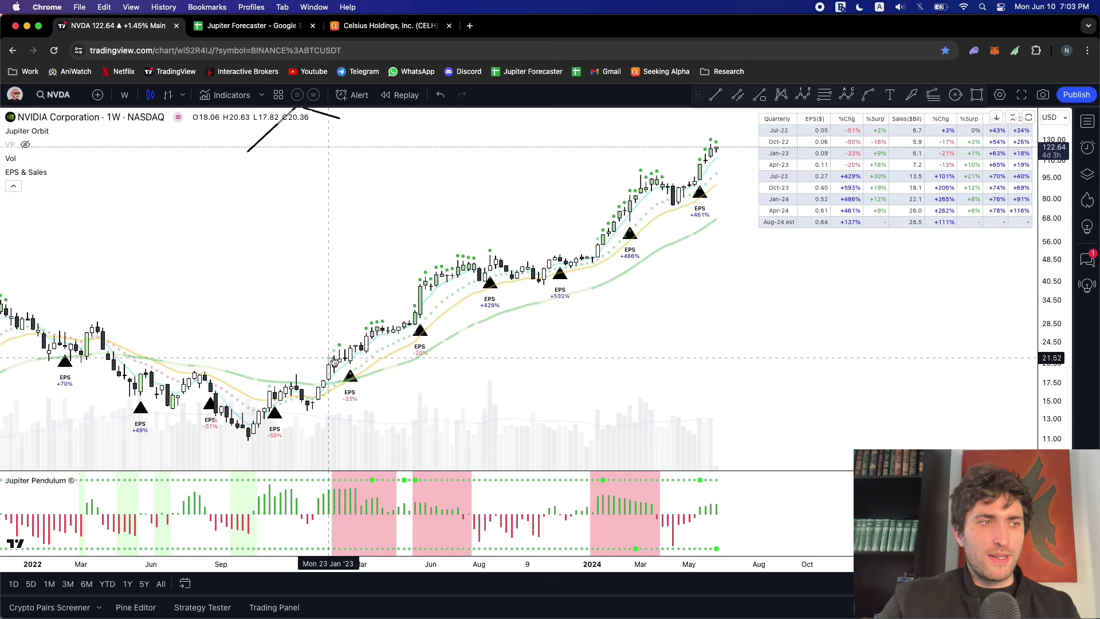
Draw a horizontal line along NVIDIA's 2023 consolidation near 47.88 and switch to daily candles
{"action": "scroll", "coordinate": [392, 323], "scroll_direction": "down", "scroll_amount": 3}
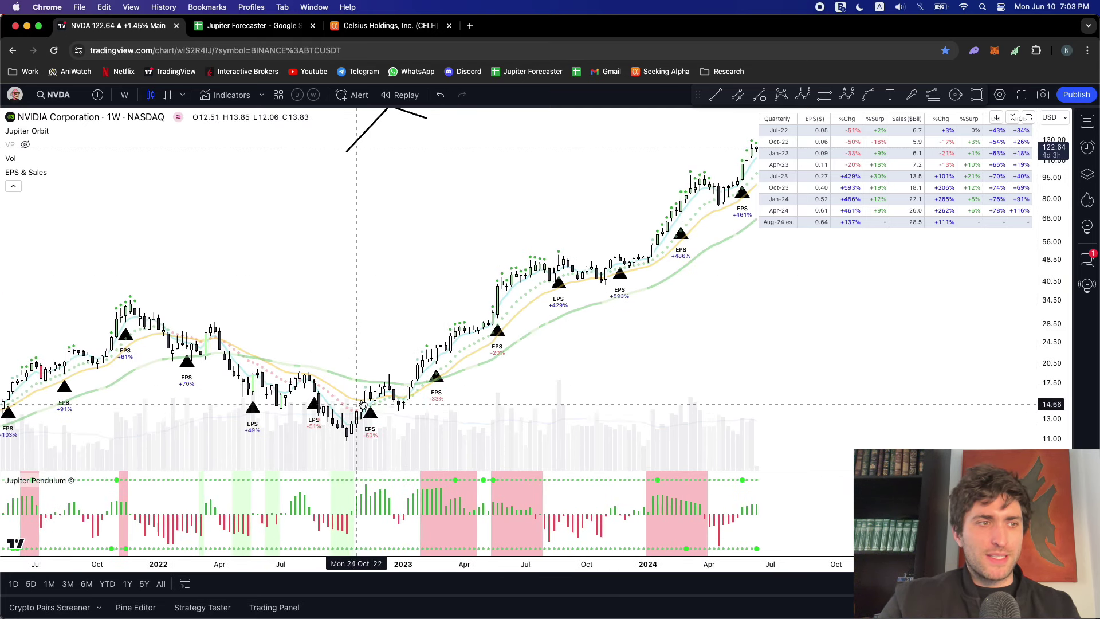
{"action": "scroll", "coordinate": [445, 309], "scroll_direction": "up", "scroll_amount": 2}
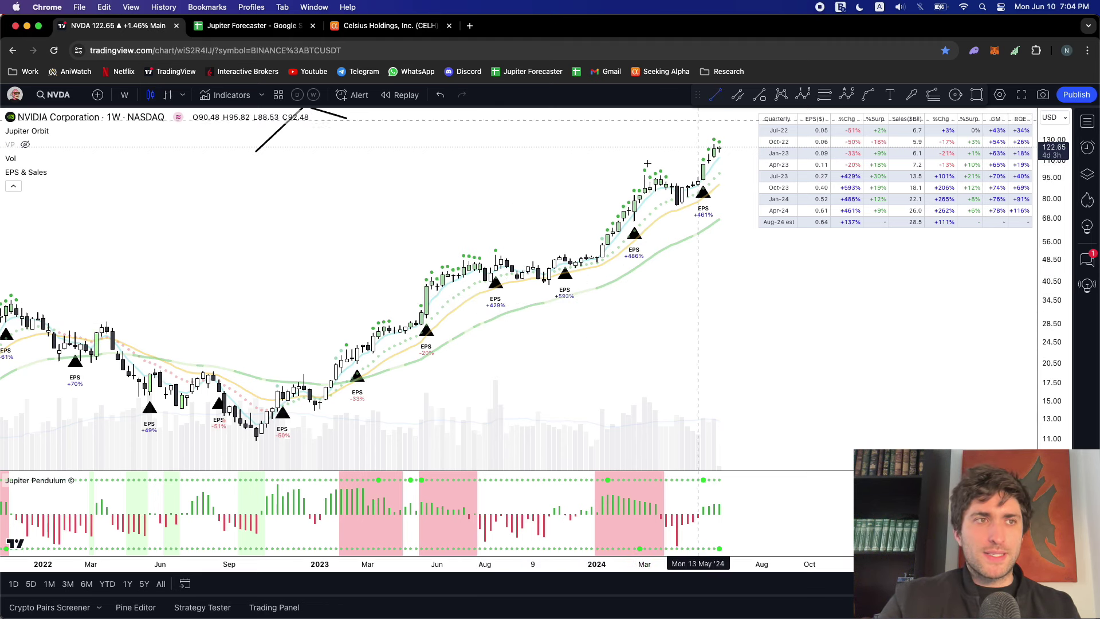
{"action": "left_click_drag", "start_coordinate": [469, 261], "coordinate": [607, 261]}
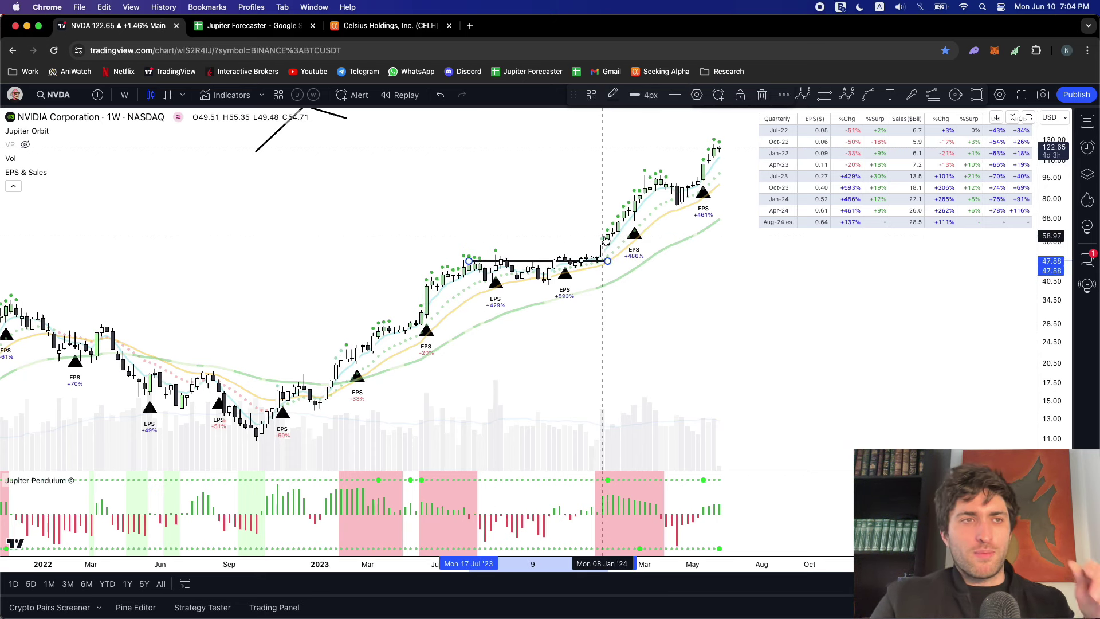
{"action": "left_click", "coordinate": [296, 94]}
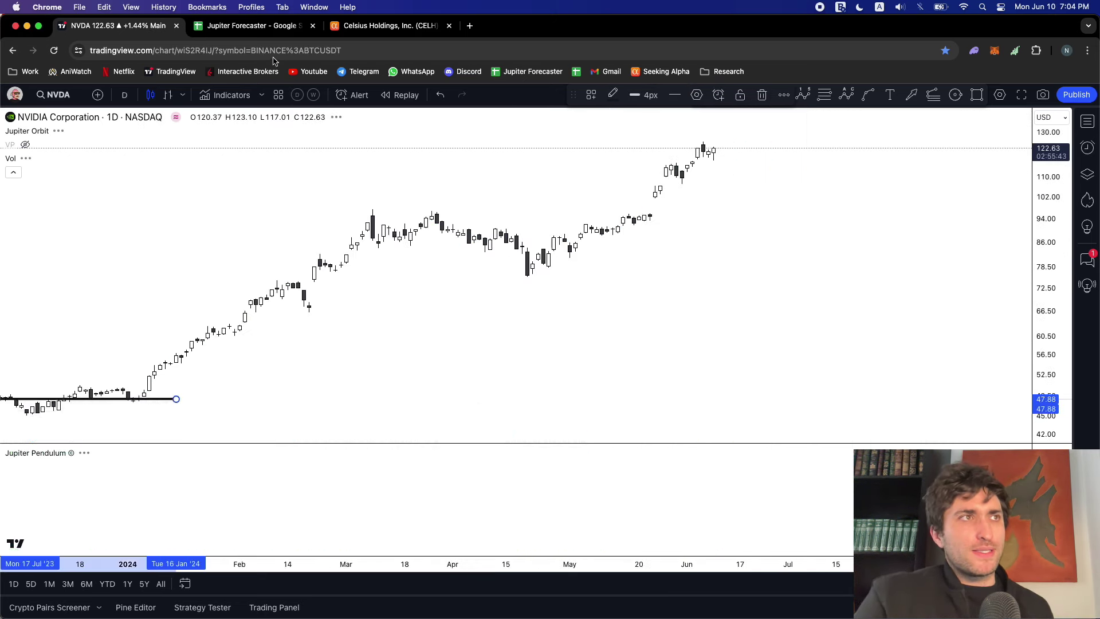
{"action": "left_click", "coordinate": [258, 28]}
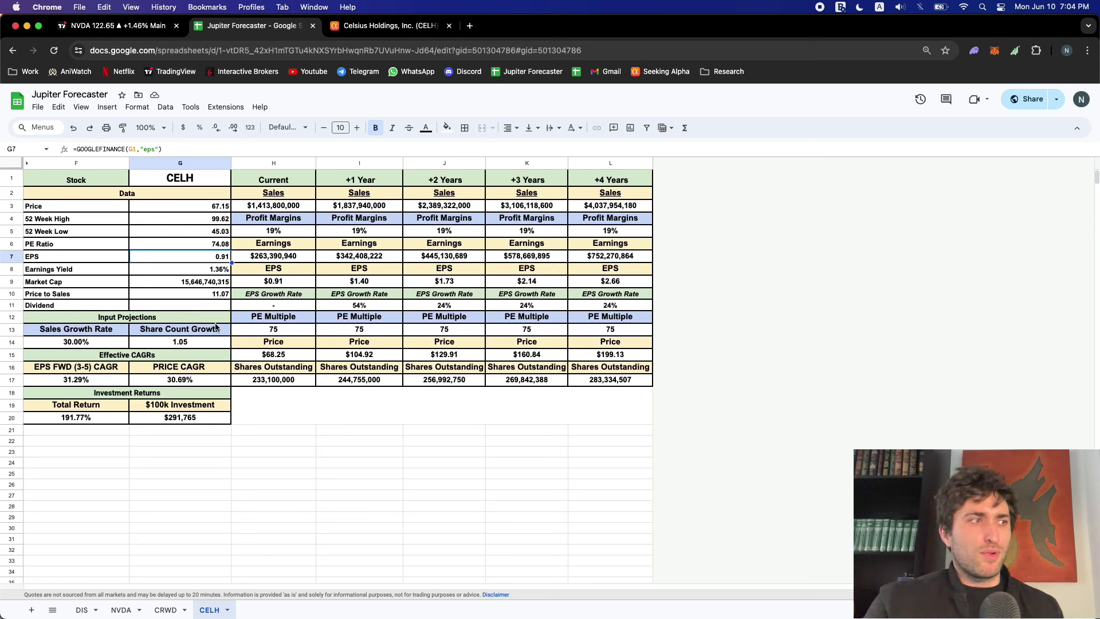
Check the CELH sheet's current profit margin and PE multiple cells
{"action": "left_click", "coordinate": [289, 220]}
{"action": "left_click", "coordinate": [291, 235]}
{"action": "left_click", "coordinate": [303, 330]}
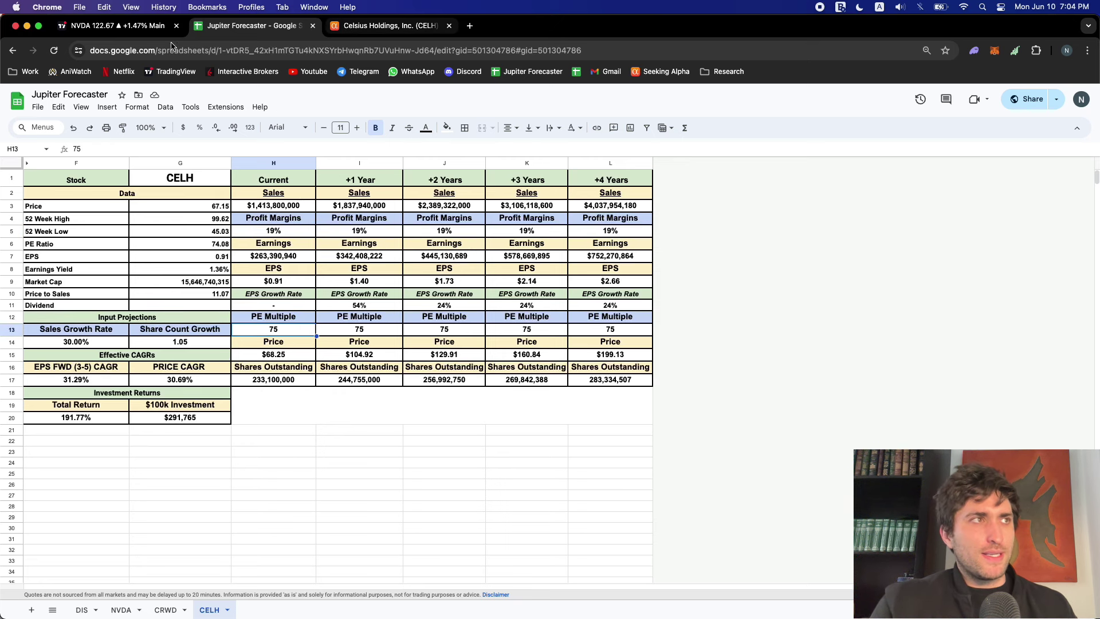
{"action": "left_click", "coordinate": [115, 25]}
Load Monster Beverage (MNST) and add the Price to earnings ratio indicator
{"action": "type", "text": "MNST"}
{"action": "key", "text": "Return"}
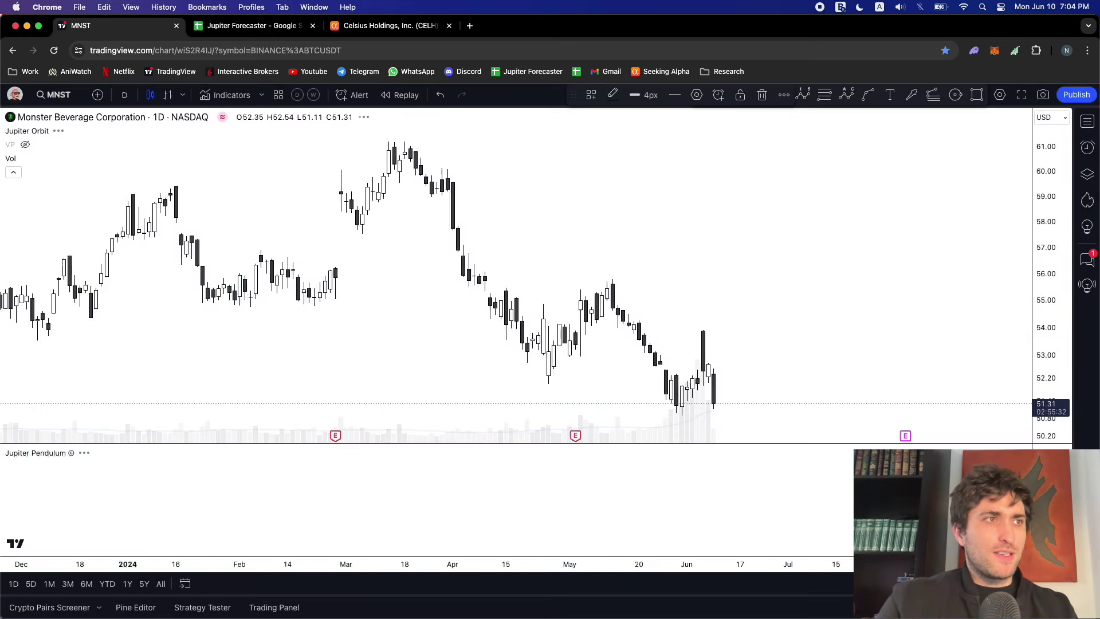
{"action": "key", "text": "slash"}
{"action": "type", "text": "pe ra"}
{"action": "left_click", "coordinate": [662, 278]}
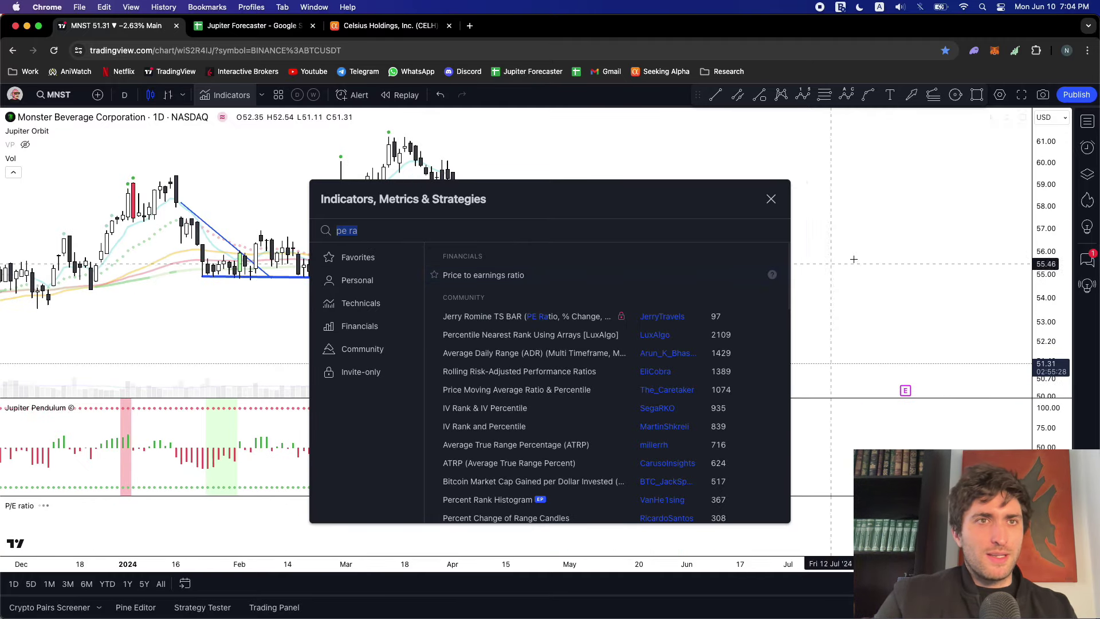
{"action": "left_click", "coordinate": [861, 252]}
Zoom out MNST to show P/E history back to 2012, then check CELH's 18.63% profit margin
{"action": "scroll", "coordinate": [861, 253], "scroll_direction": "down", "scroll_amount": 10}
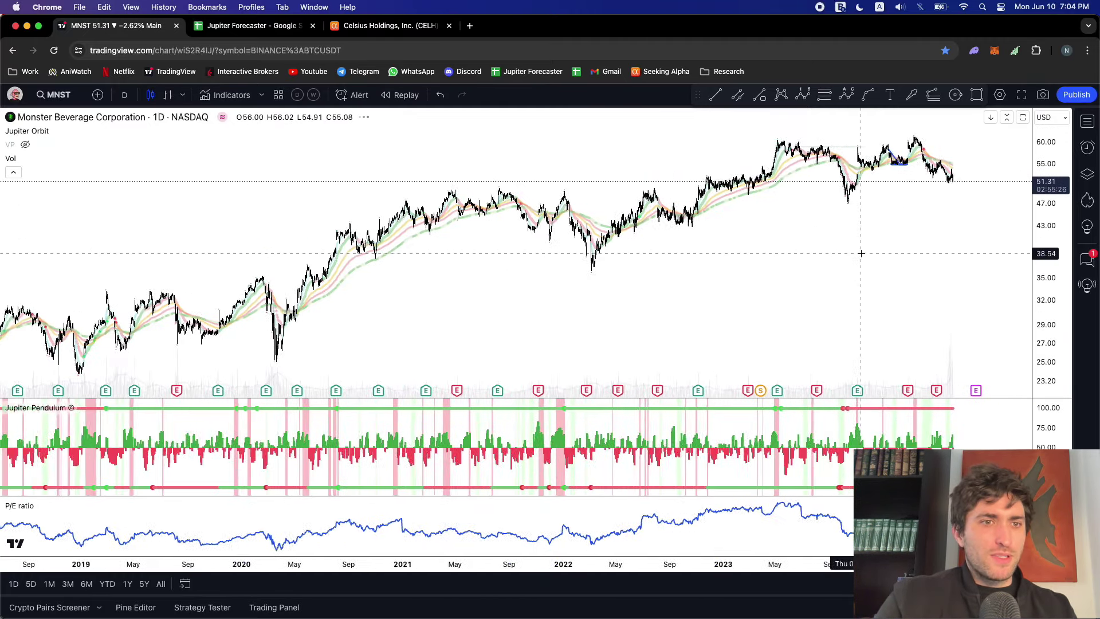
{"action": "scroll", "coordinate": [861, 253], "scroll_direction": "down", "scroll_amount": 3}
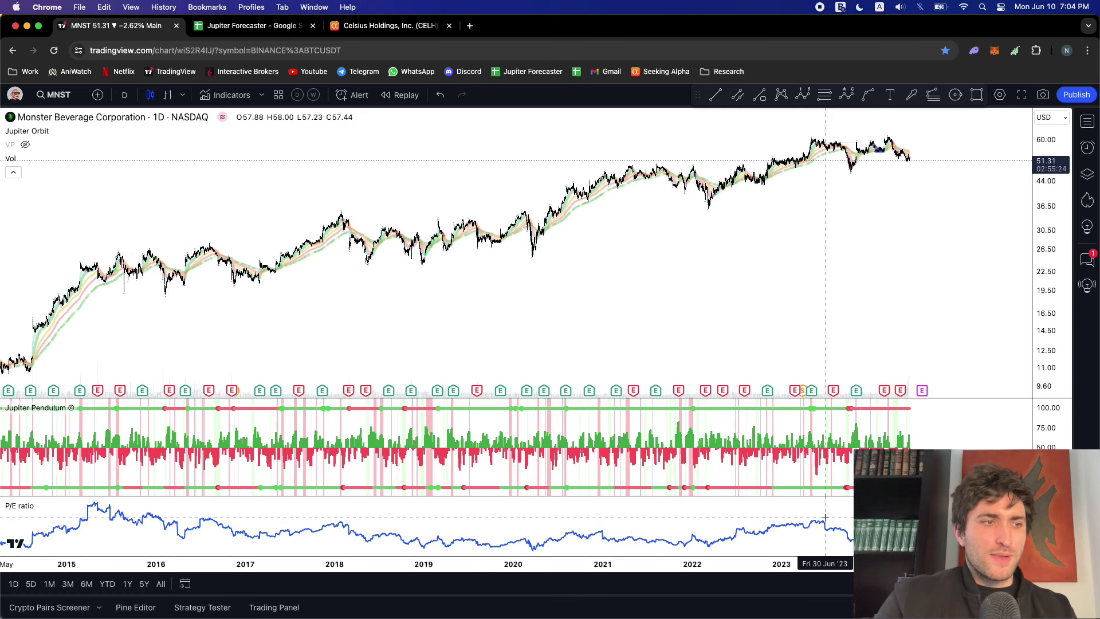
{"action": "scroll", "coordinate": [768, 536], "scroll_direction": "down", "scroll_amount": 5}
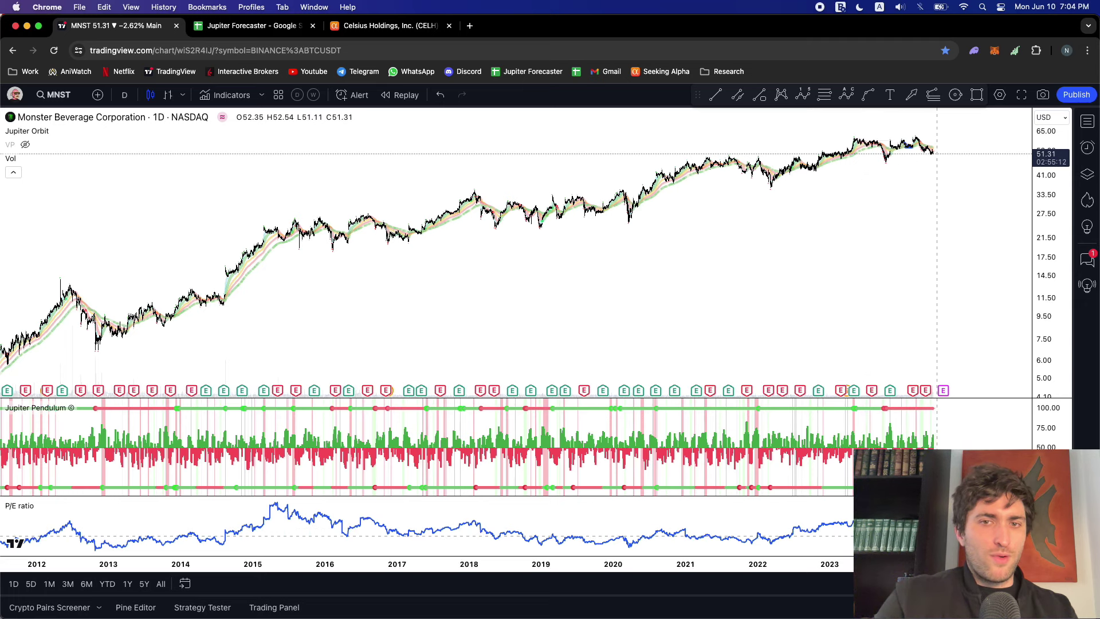
{"action": "left_click", "coordinate": [267, 27]}
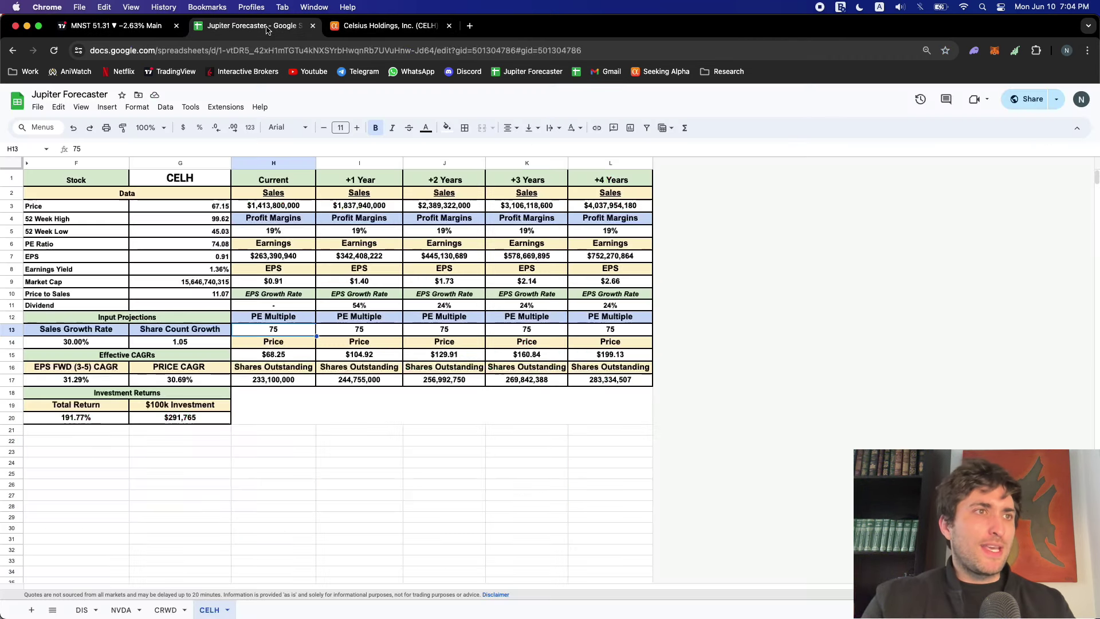
{"action": "left_click", "coordinate": [298, 232]}
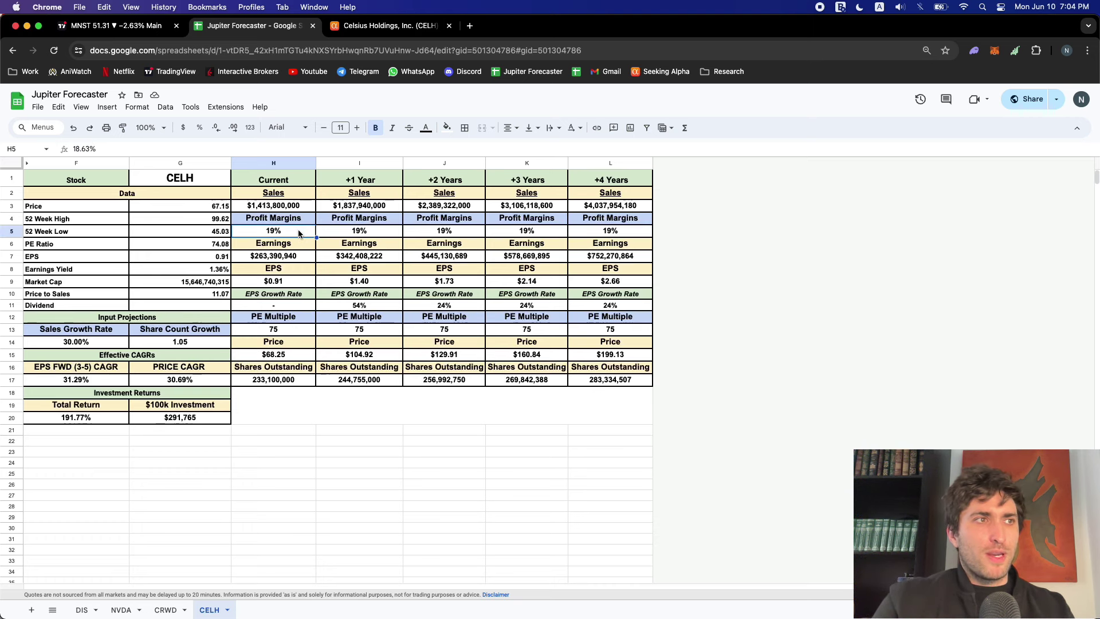
Open the Monster Beverage (MNST) page in Seeking Alpha
{"action": "left_click", "coordinate": [415, 30]}
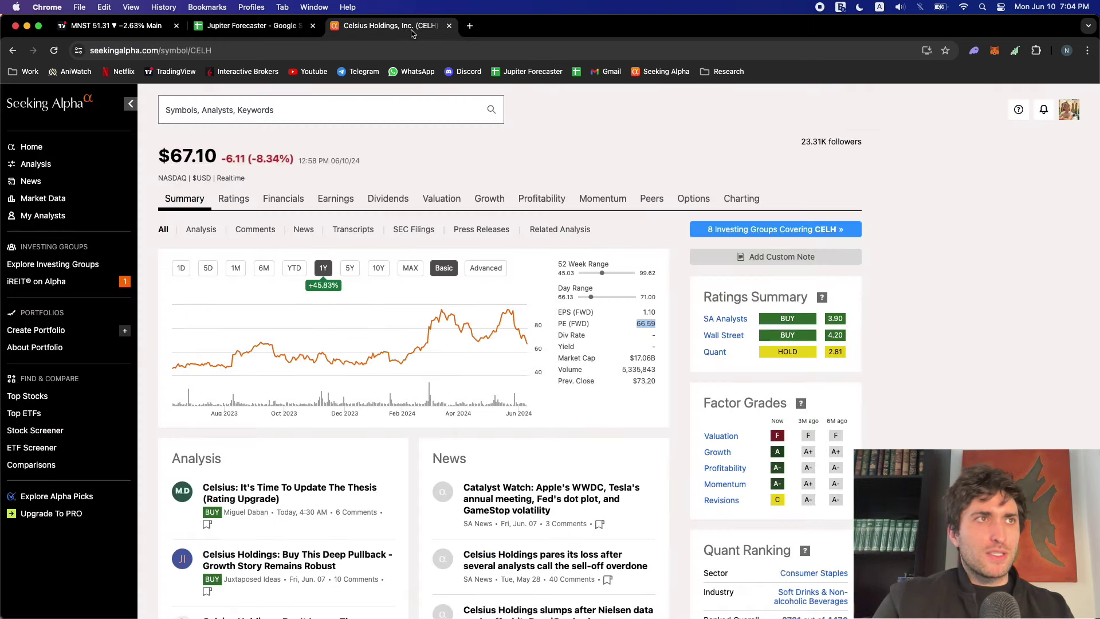
{"action": "left_click", "coordinate": [378, 110]}
{"action": "type", "text": "mnst"}
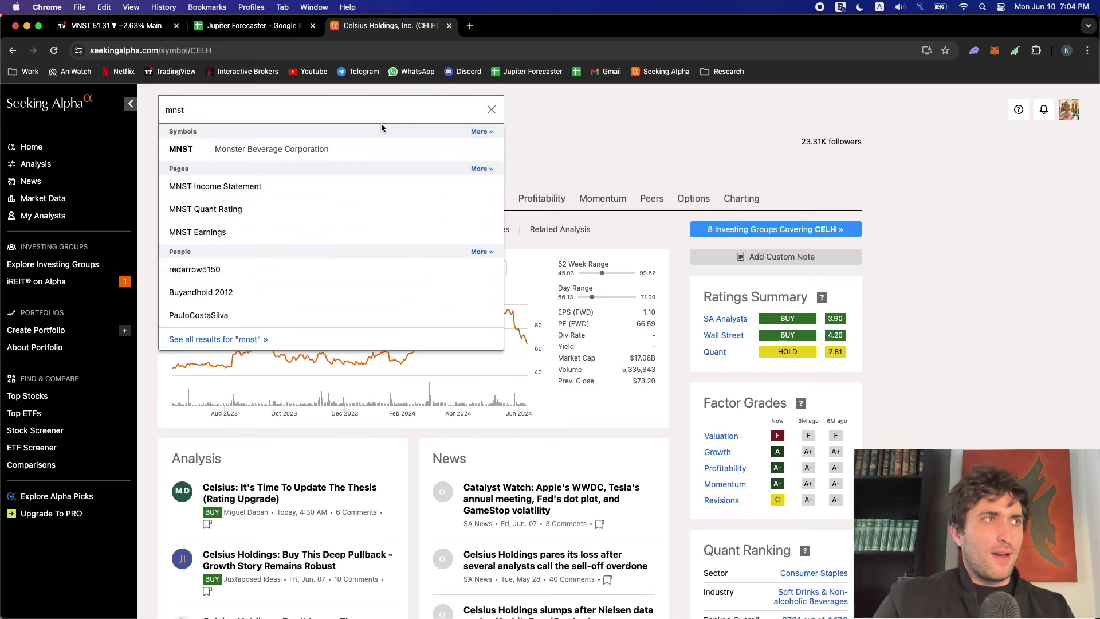
{"action": "left_click", "coordinate": [369, 147]}
View MNST's annual income statement as a % of revenue and mark Net Income (22.84%)
{"action": "left_click", "coordinate": [283, 242]}
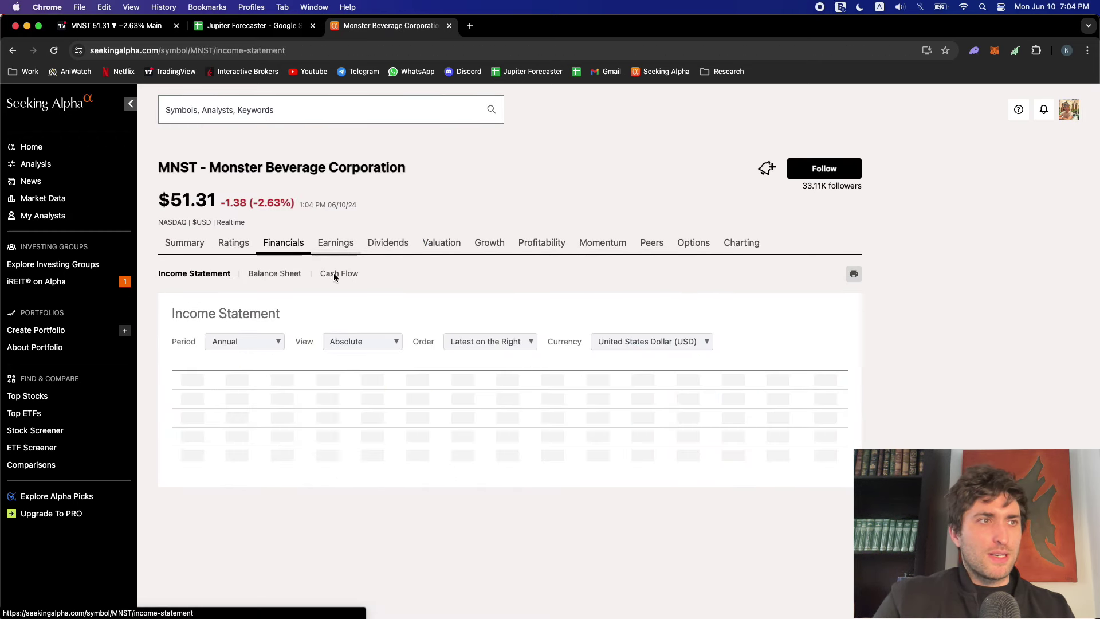
{"action": "left_click", "coordinate": [272, 342]}
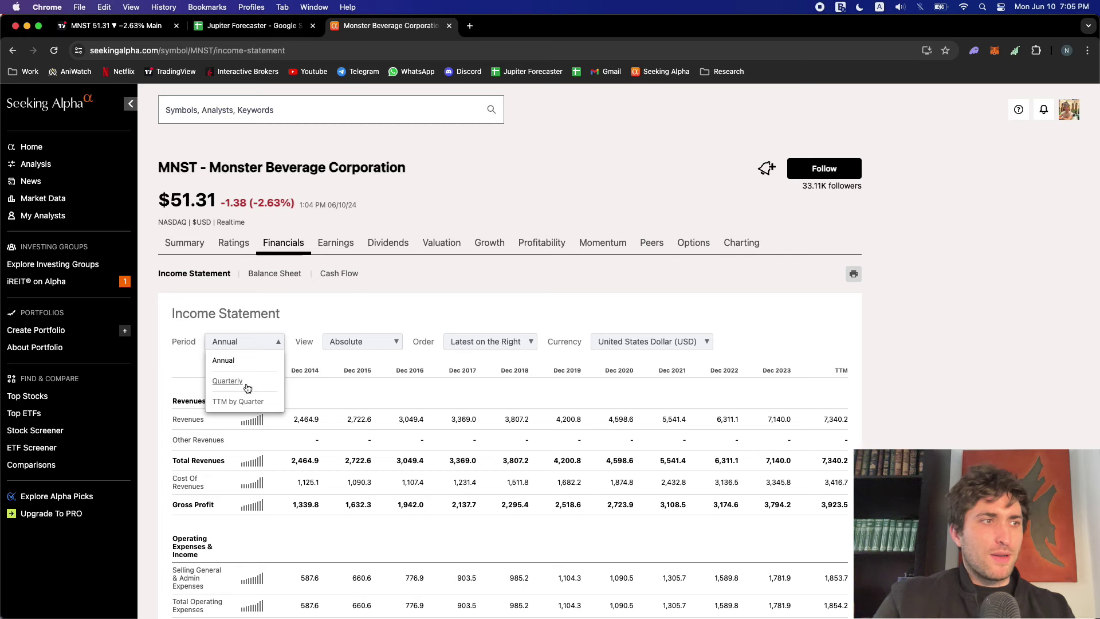
{"action": "left_click", "coordinate": [357, 342]}
{"action": "left_click", "coordinate": [356, 402]}
{"action": "scroll", "coordinate": [668, 360], "scroll_direction": "down", "scroll_amount": 15}
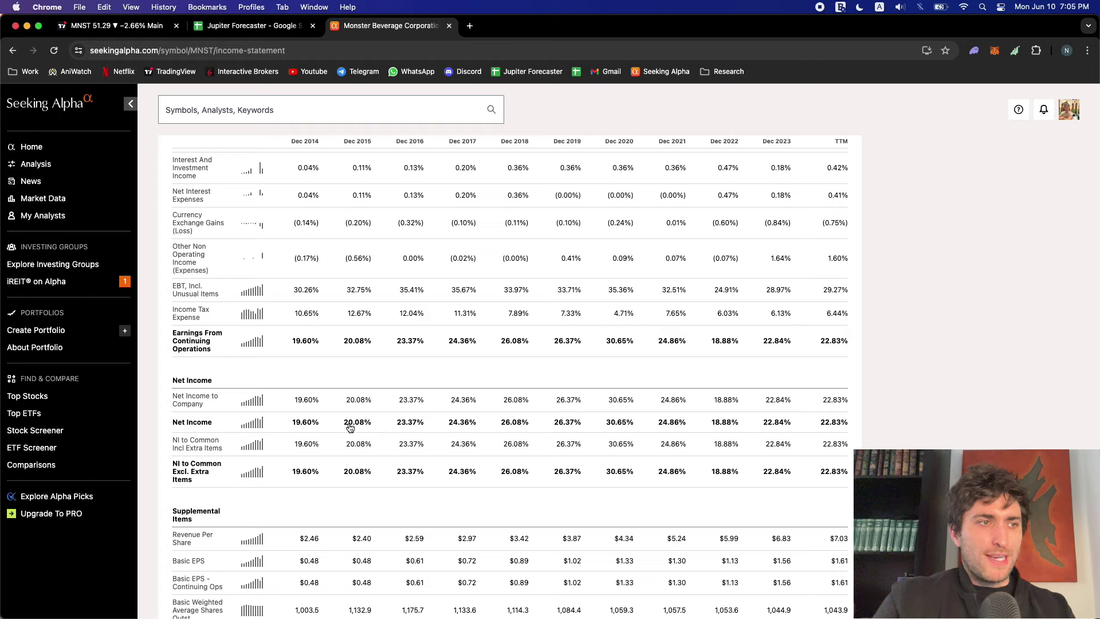
{"action": "left_click", "coordinate": [372, 426]}
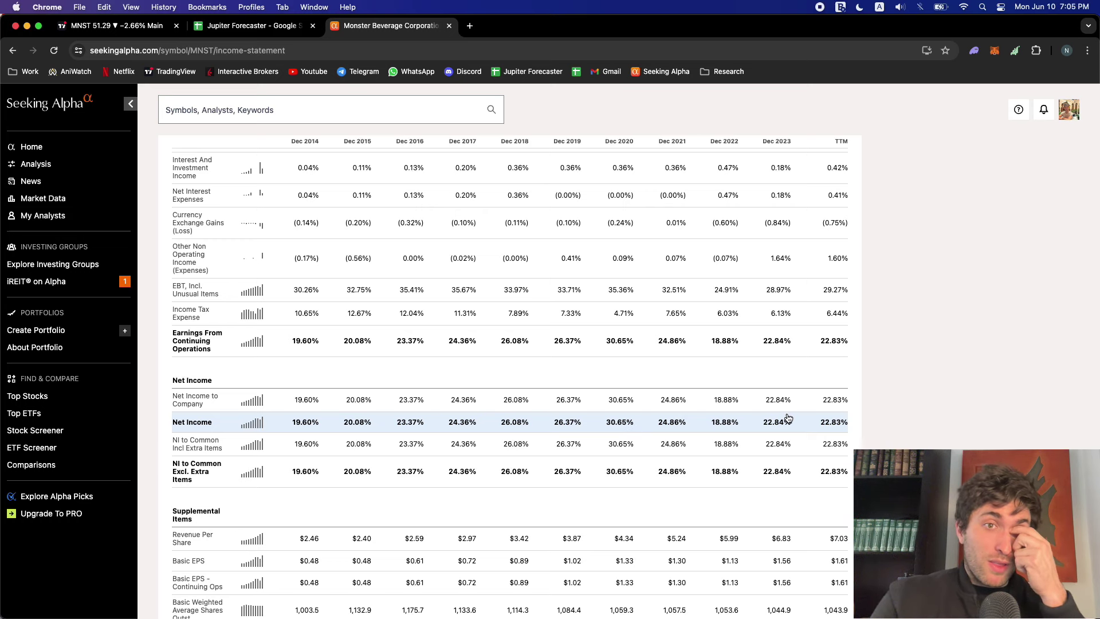
{"action": "left_click", "coordinate": [252, 25]}
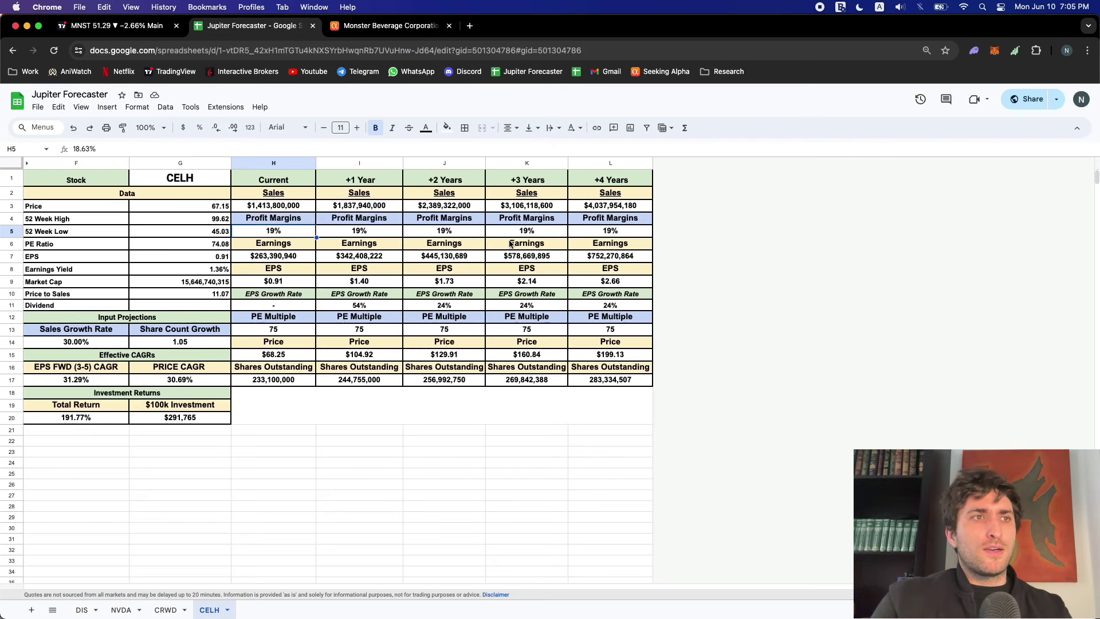
{"action": "triple_click", "coordinate": [118, 144]}
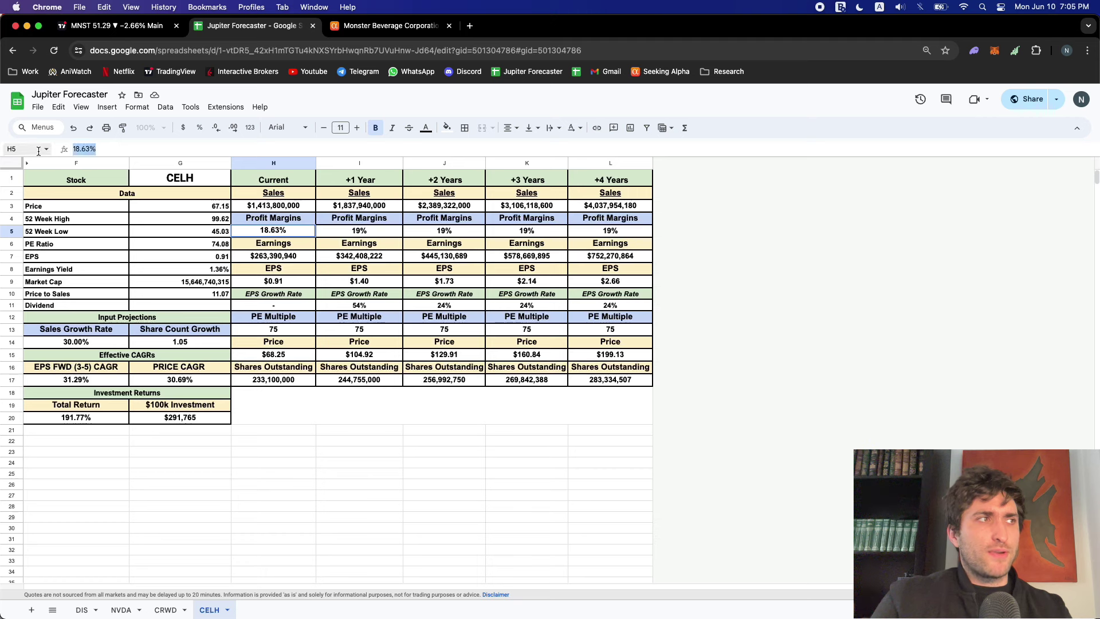
{"action": "left_click", "coordinate": [343, 232]}
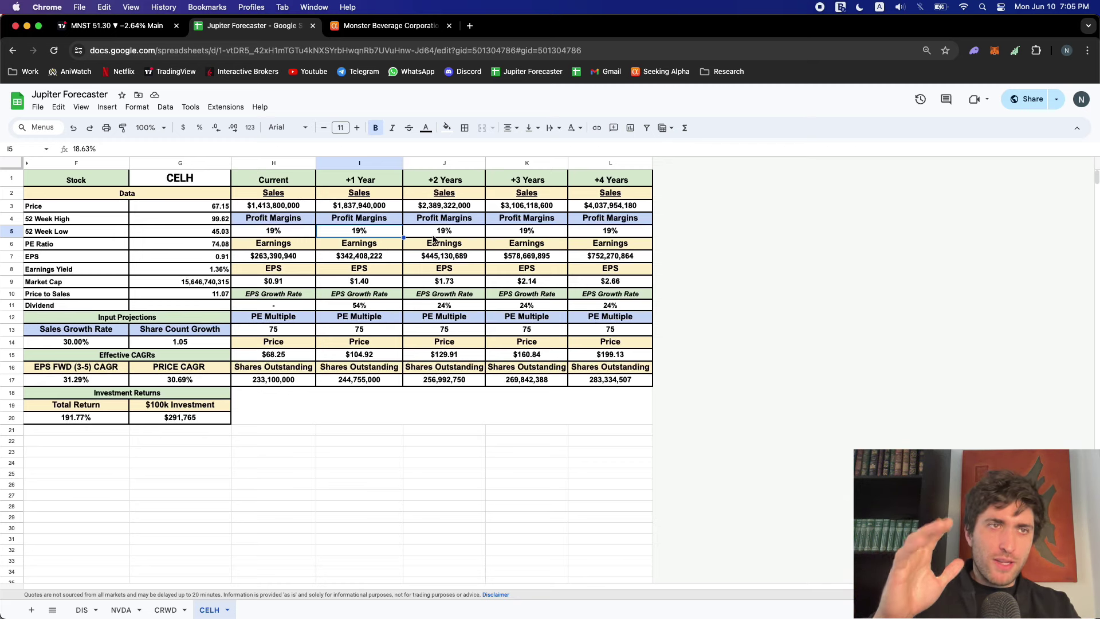
Load Celsius Holdings (CELH) in TradingView on the 1W weekly interval
{"action": "left_click", "coordinate": [106, 26]}
{"action": "type", "text": "CELH"}
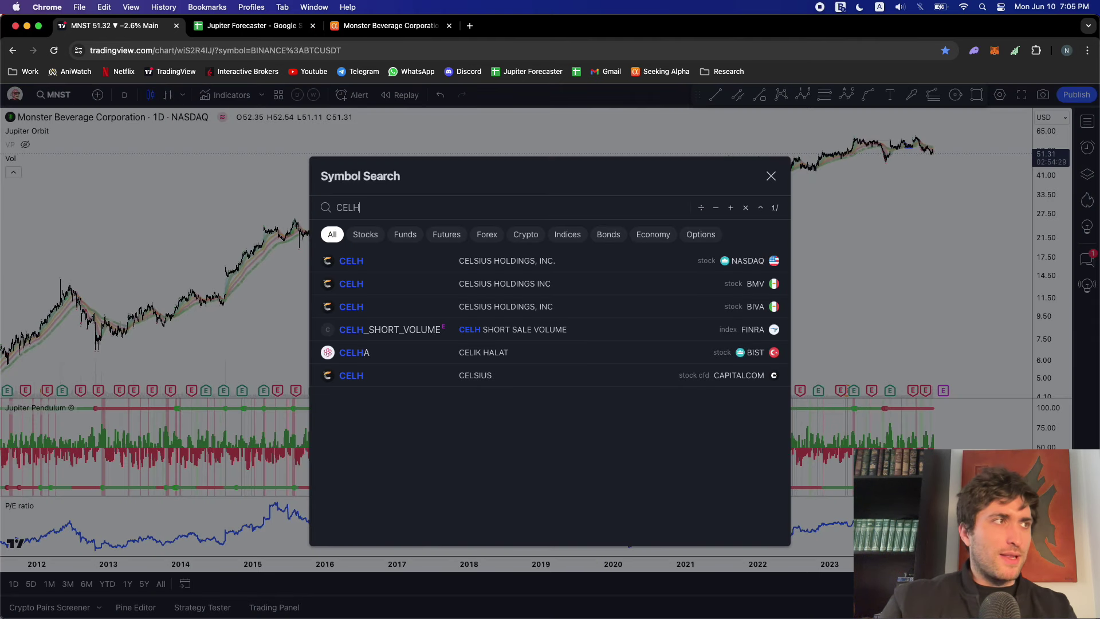
{"action": "key", "text": "Return"}
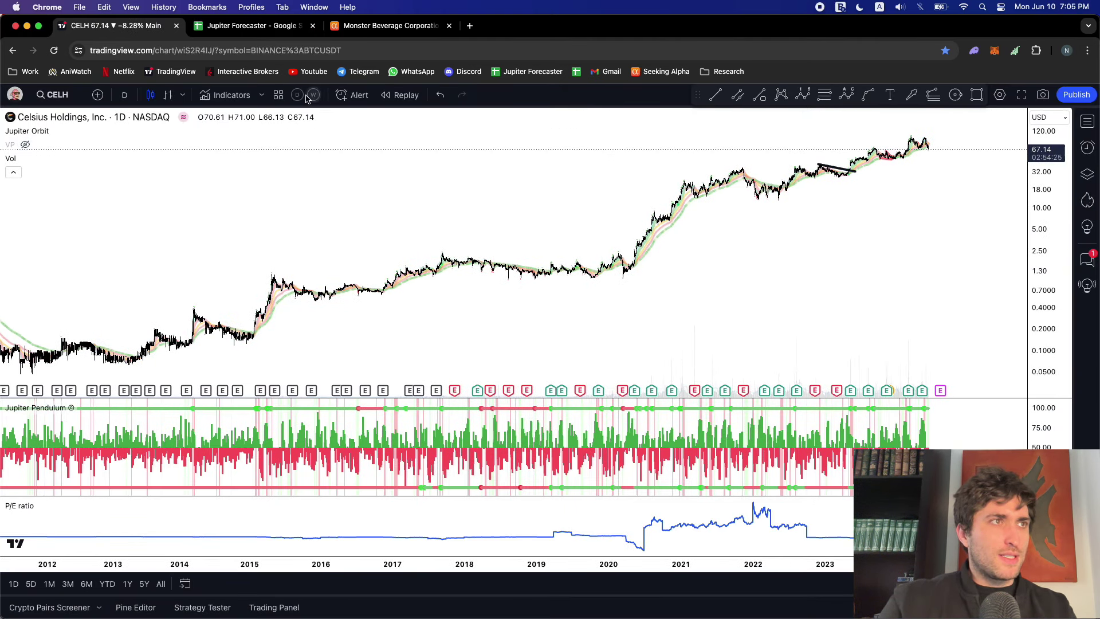
{"action": "key", "text": "1"}
{"action": "key", "text": "w"}
{"action": "key", "text": "Return"}
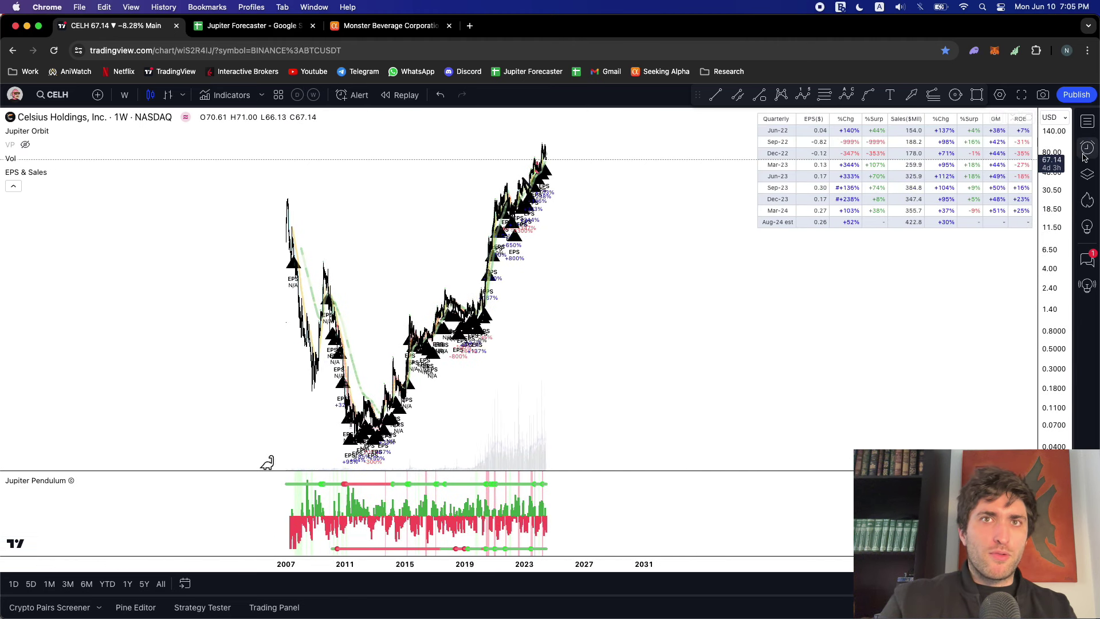
{"action": "left_click", "coordinate": [259, 26]}
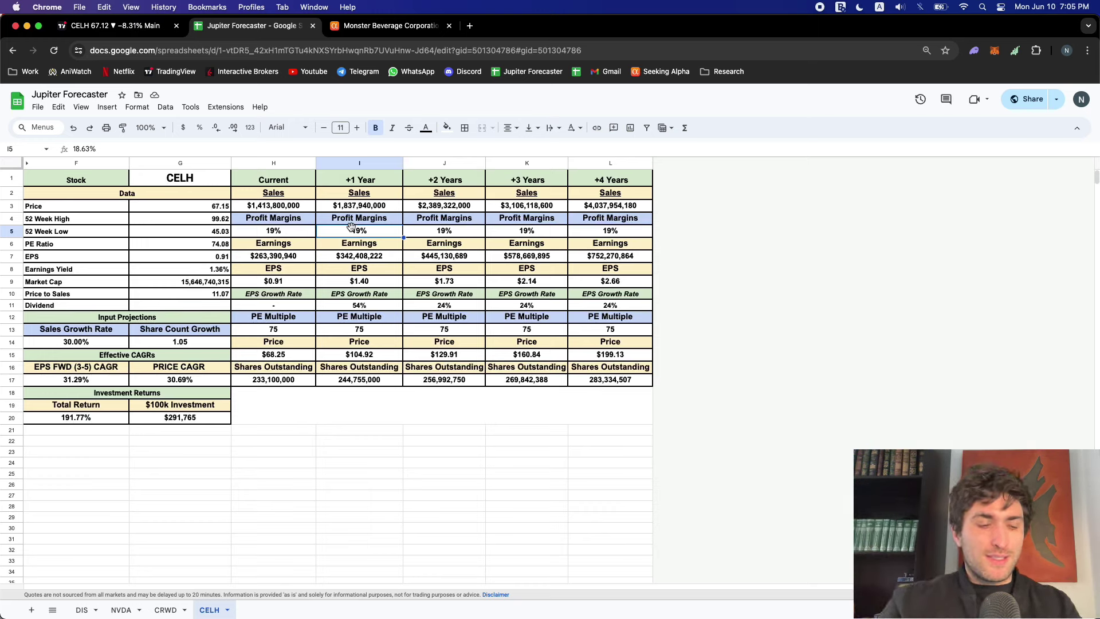
Enter CELH profit margins of 20%, 21%, 22% and 23% for years one to four
{"action": "type", "text": "20"}
{"action": "key", "text": "Tab"}
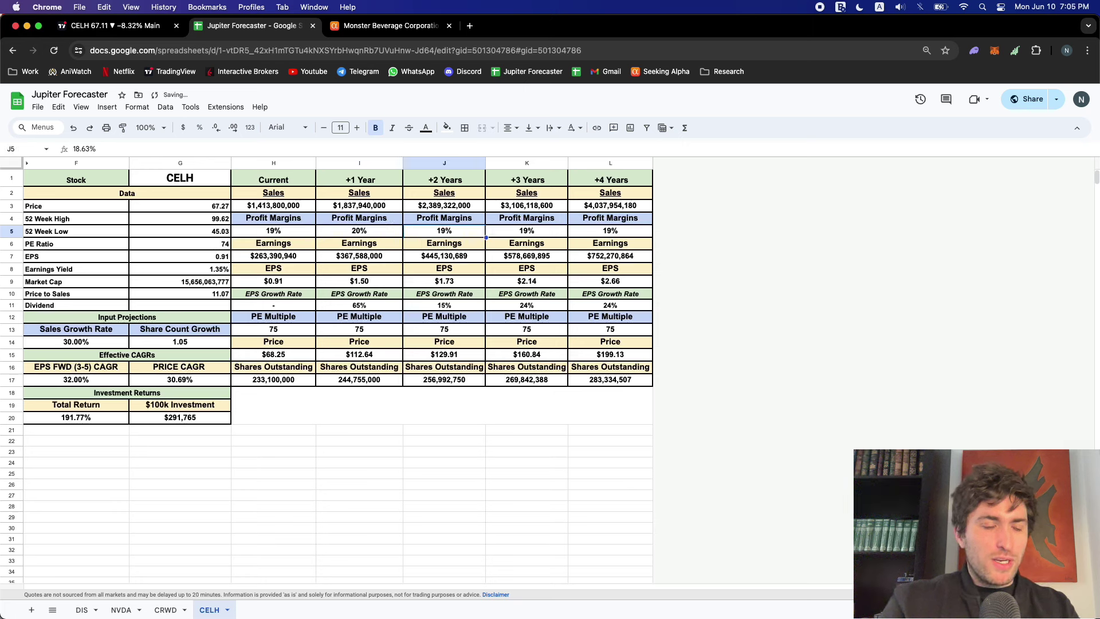
{"action": "type", "text": "2"}
{"action": "key", "text": "Tab"}
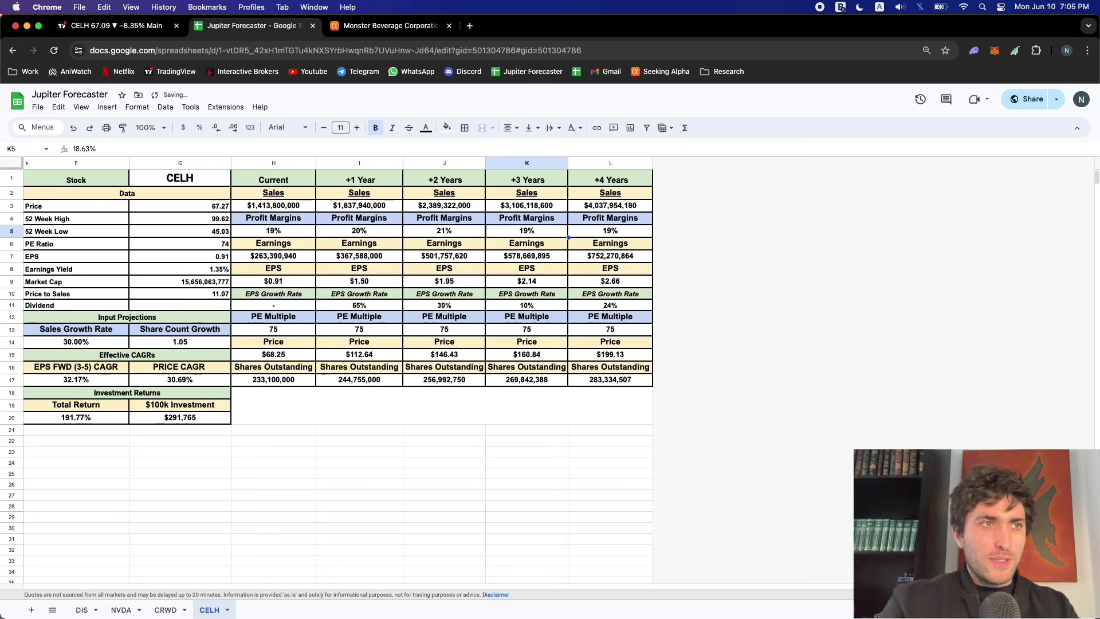
{"action": "type", "text": "22"}
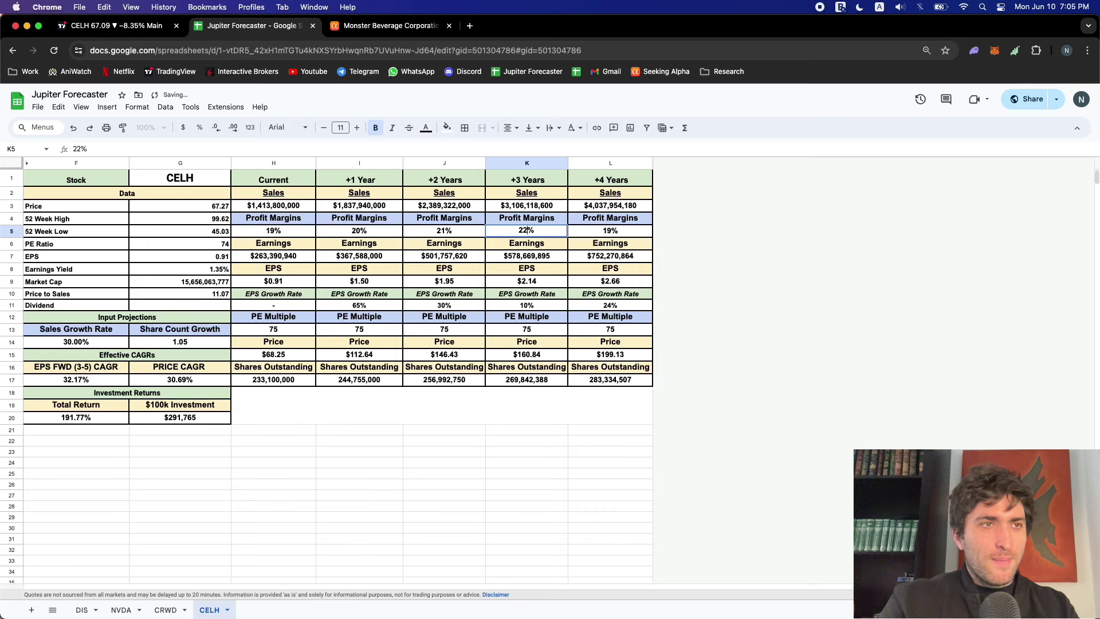
{"action": "key", "text": "Tab"}
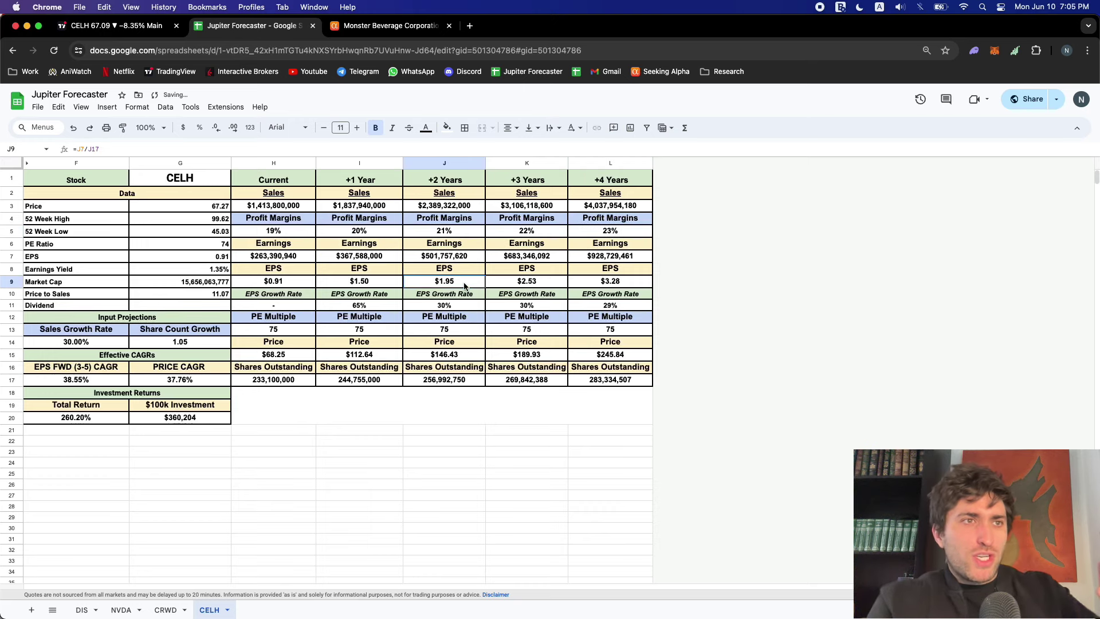
{"action": "left_click", "coordinate": [596, 231]}
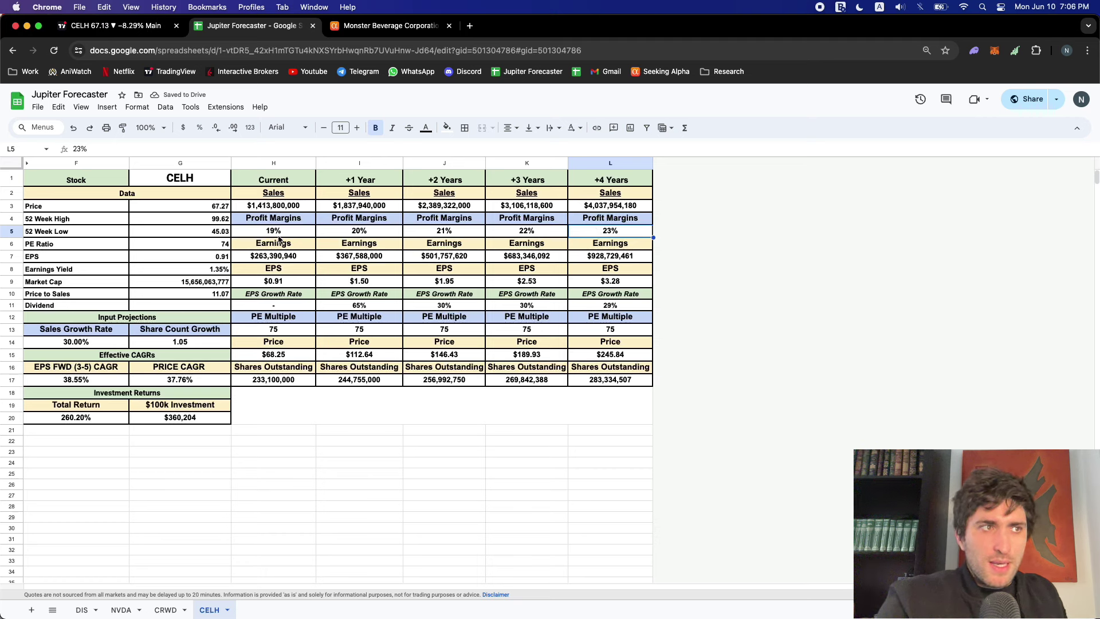
Select the profit margin and PE multiple rows plus the share count and sales growth inputs
{"action": "left_click_drag", "start_coordinate": [279, 234], "coordinate": [594, 226]}
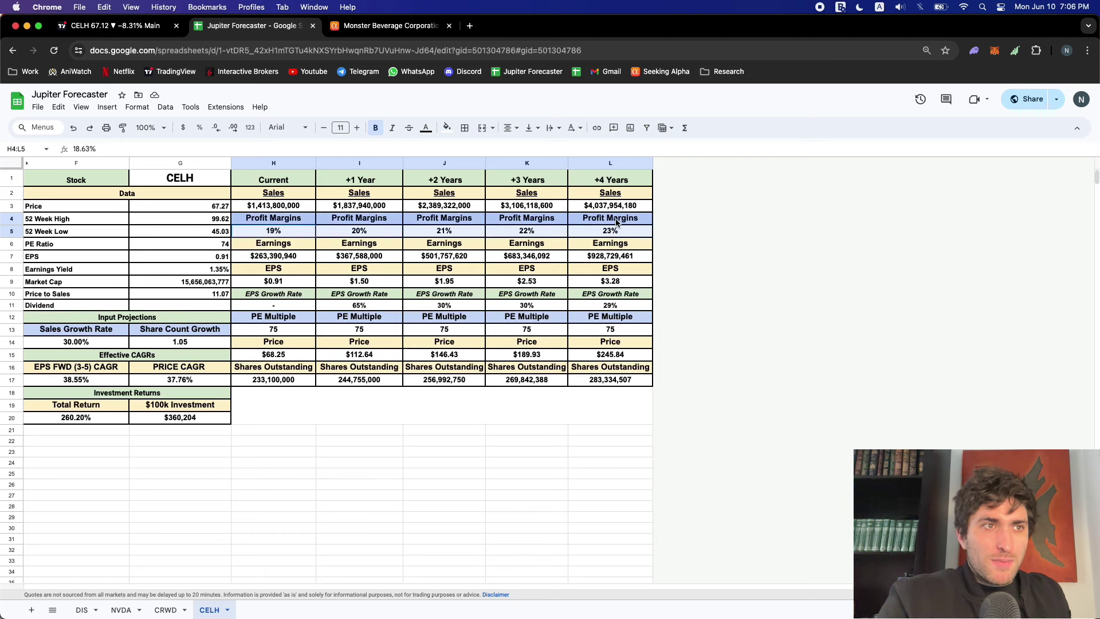
{"action": "left_click_drag", "start_coordinate": [289, 332], "coordinate": [583, 320]}
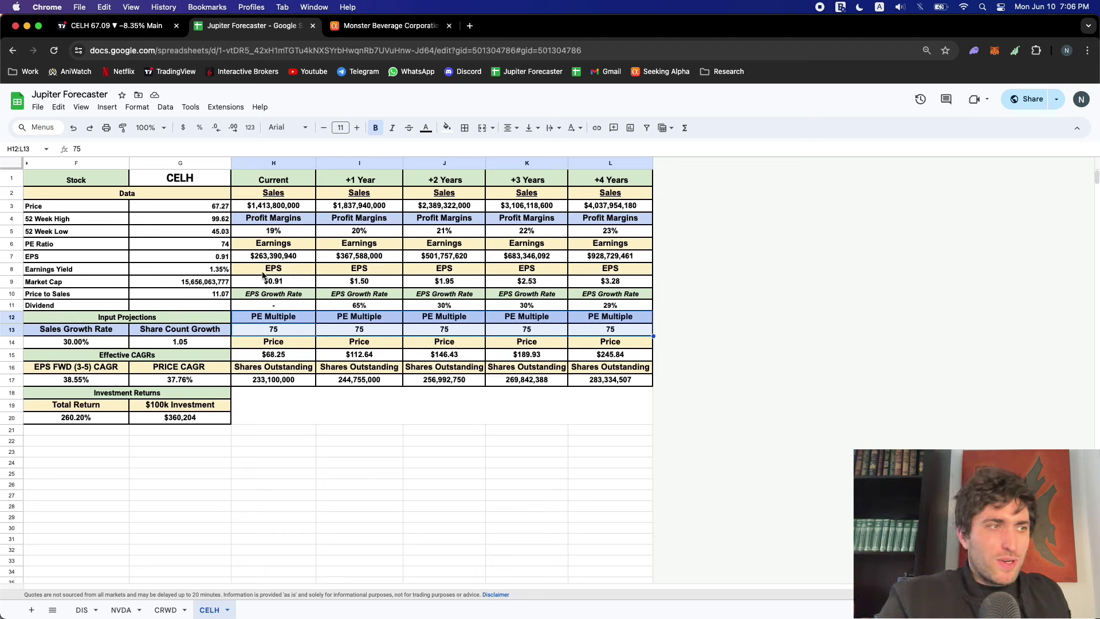
{"action": "left_click_drag", "start_coordinate": [167, 342], "coordinate": [183, 335]}
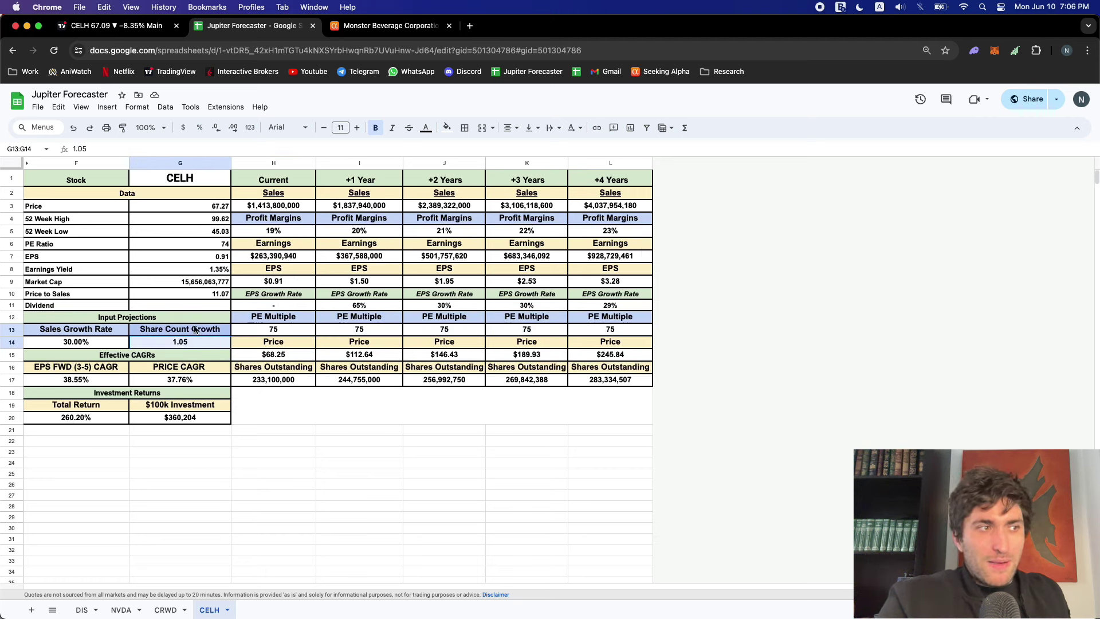
{"action": "left_click_drag", "start_coordinate": [106, 343], "coordinate": [89, 333]}
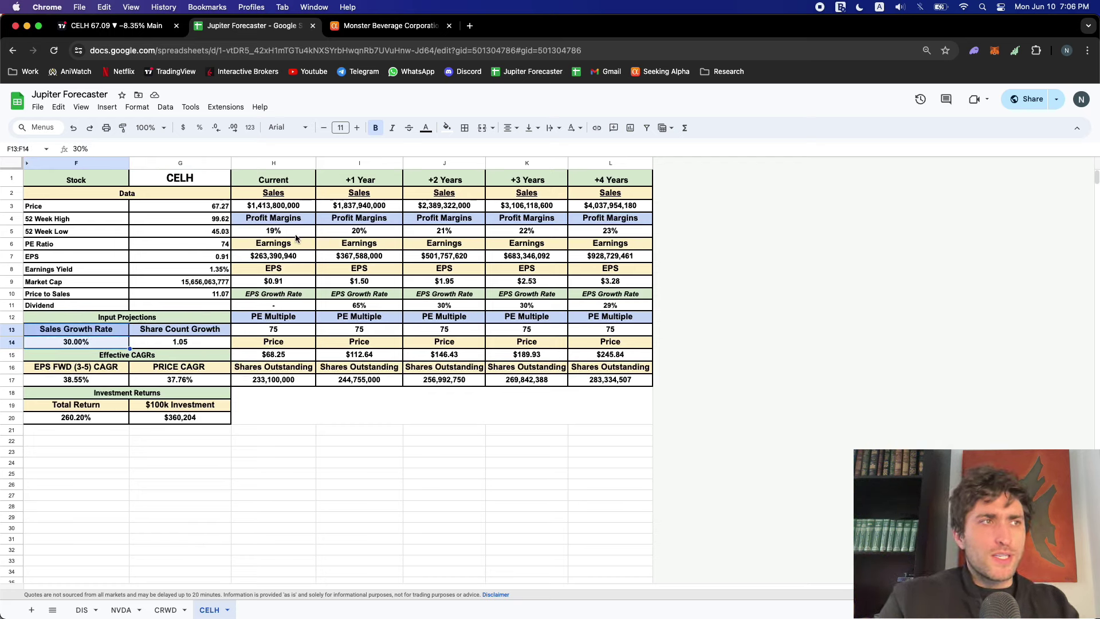
{"action": "left_click_drag", "start_coordinate": [295, 234], "coordinate": [601, 223]}
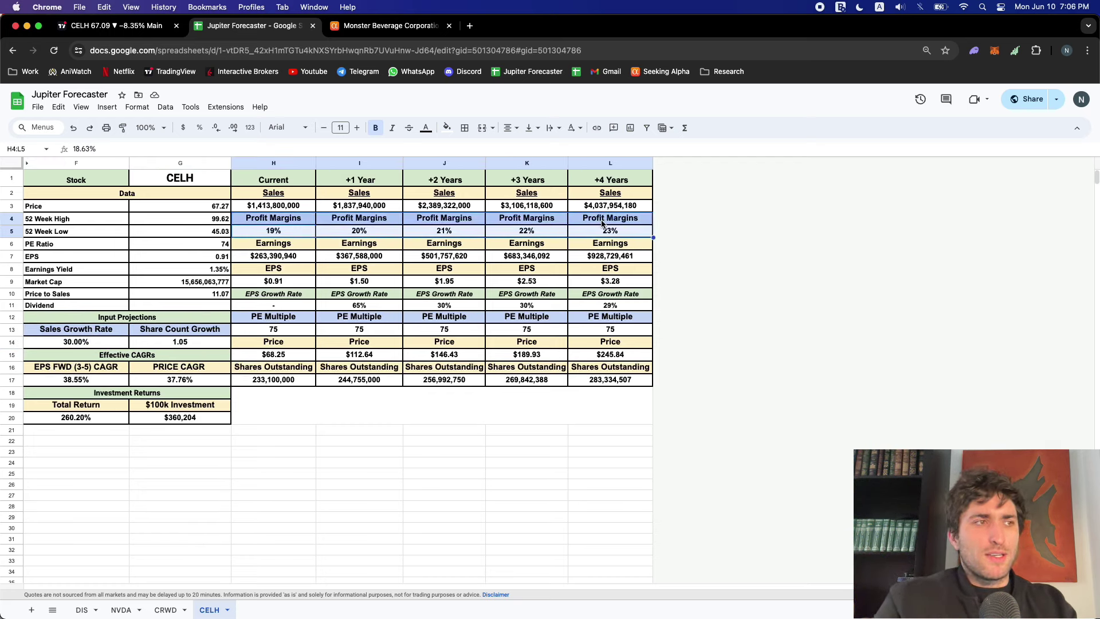
Inspect the price formulas in H15 and L15 and the total return in F20
{"action": "left_click", "coordinate": [293, 358]}
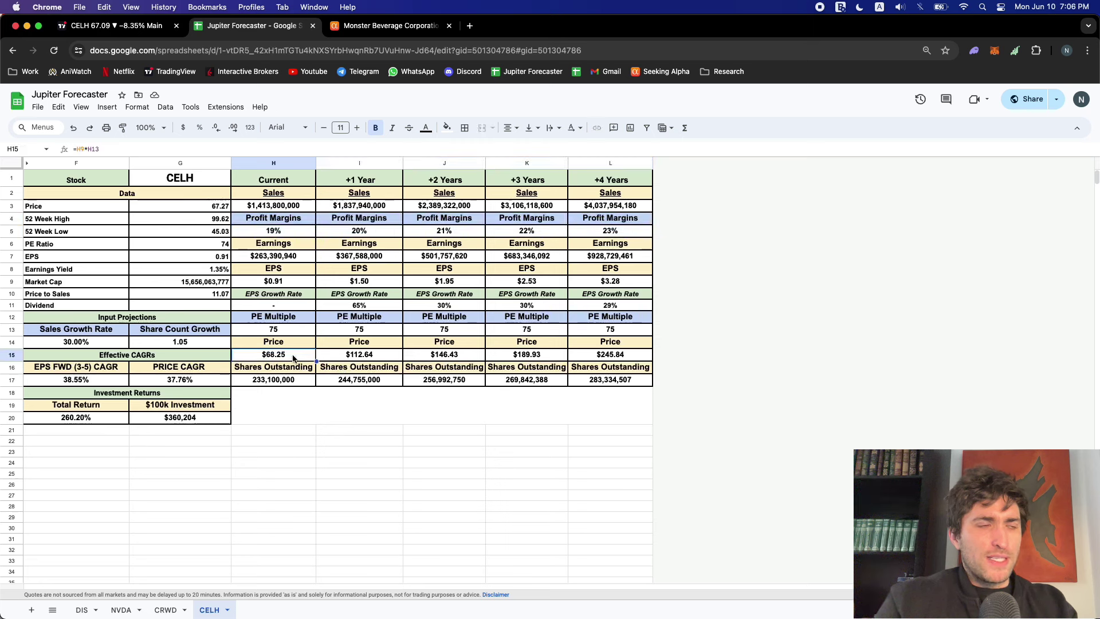
{"action": "left_click", "coordinate": [623, 357]}
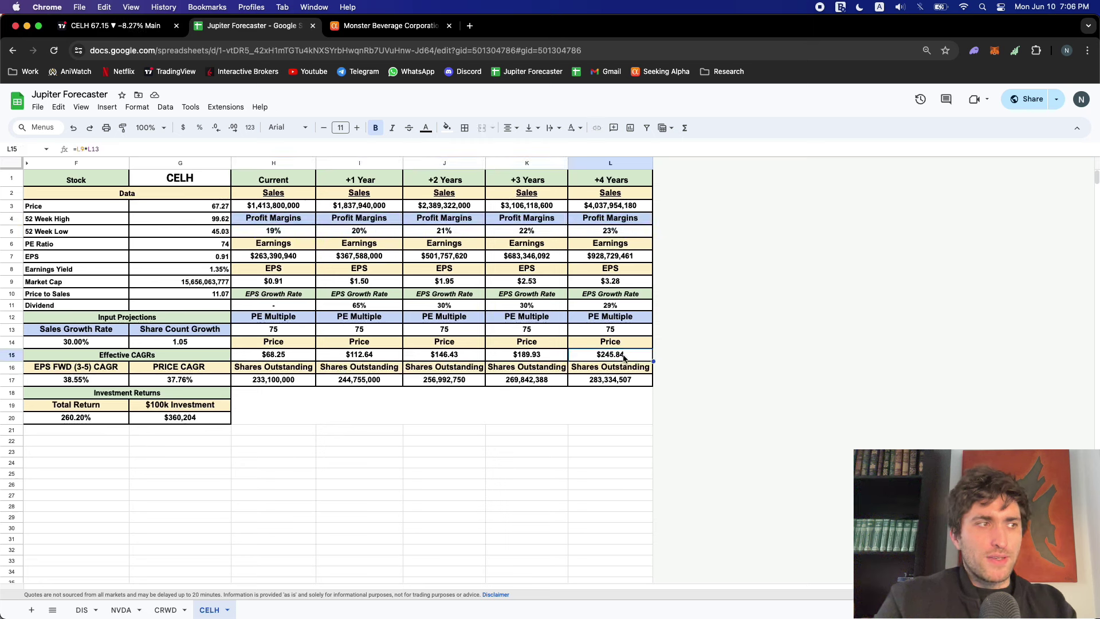
{"action": "left_click", "coordinate": [79, 422]}
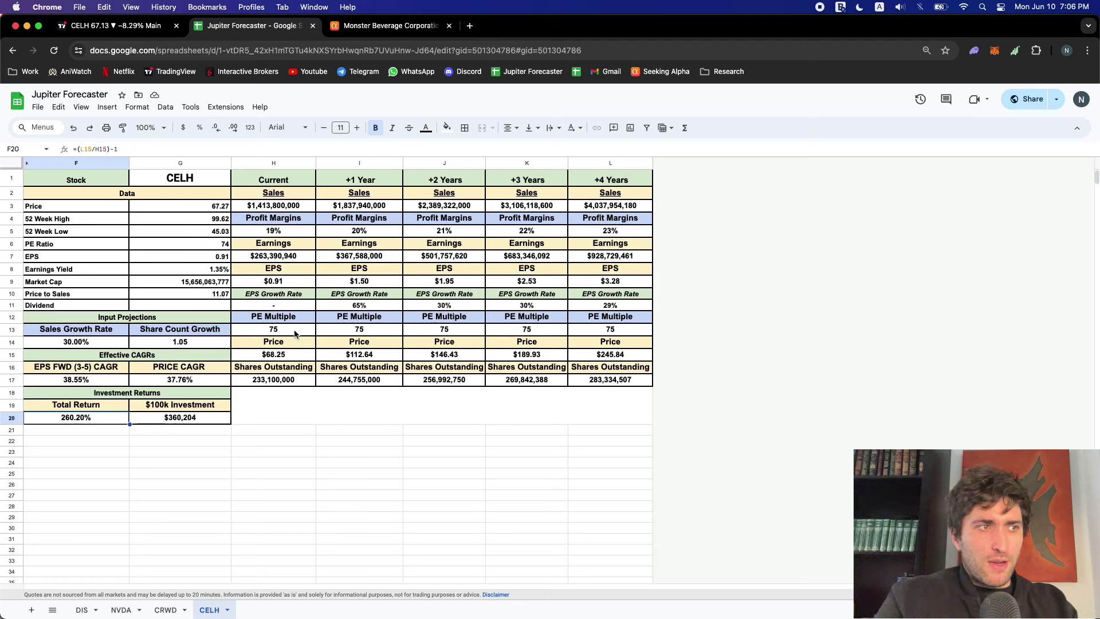
{"action": "left_click_drag", "start_coordinate": [298, 331], "coordinate": [619, 317]}
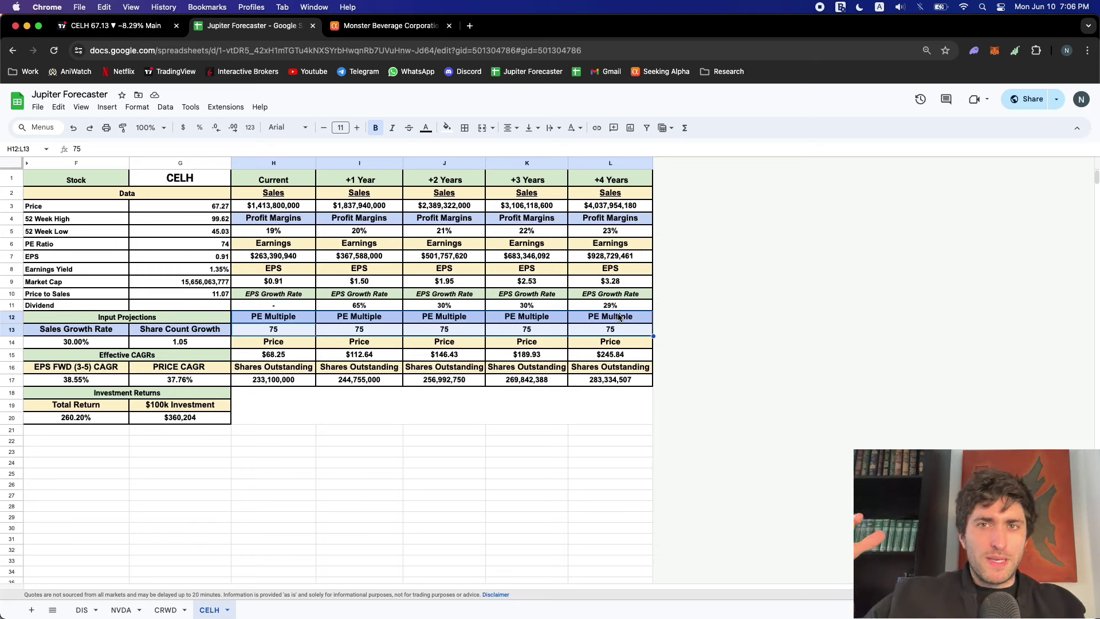
Enter PE multiples 70, 65, 60 and 55 in I13 through L13
{"action": "left_click", "coordinate": [372, 332]}
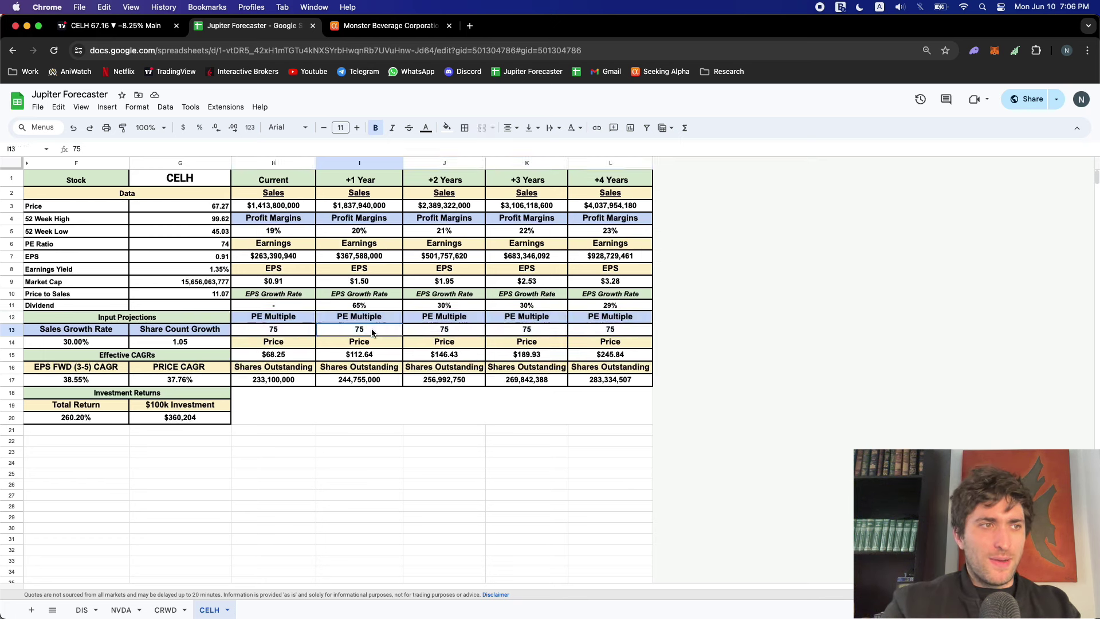
{"action": "type", "text": "70"}
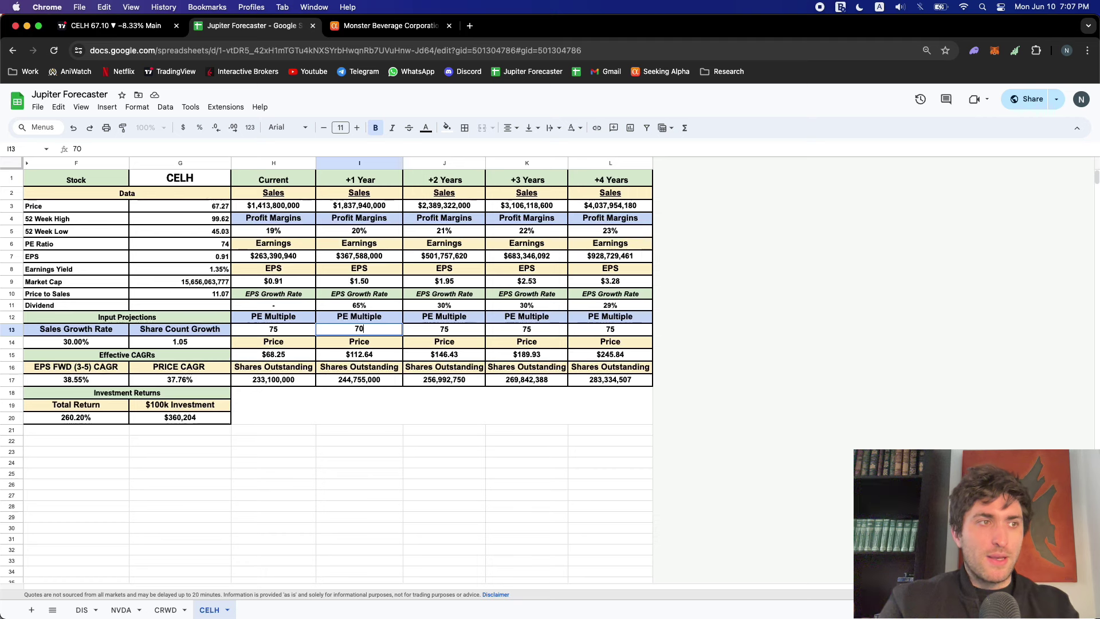
{"action": "left_click", "coordinate": [444, 329]}
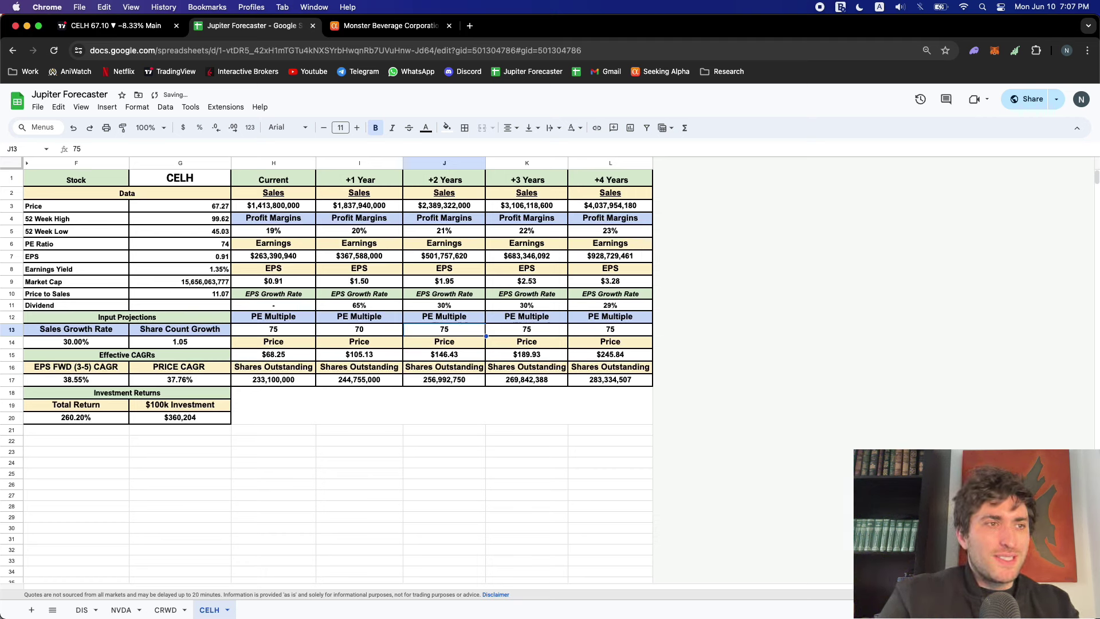
{"action": "type", "text": "65"}
{"action": "left_click", "coordinate": [527, 328]}
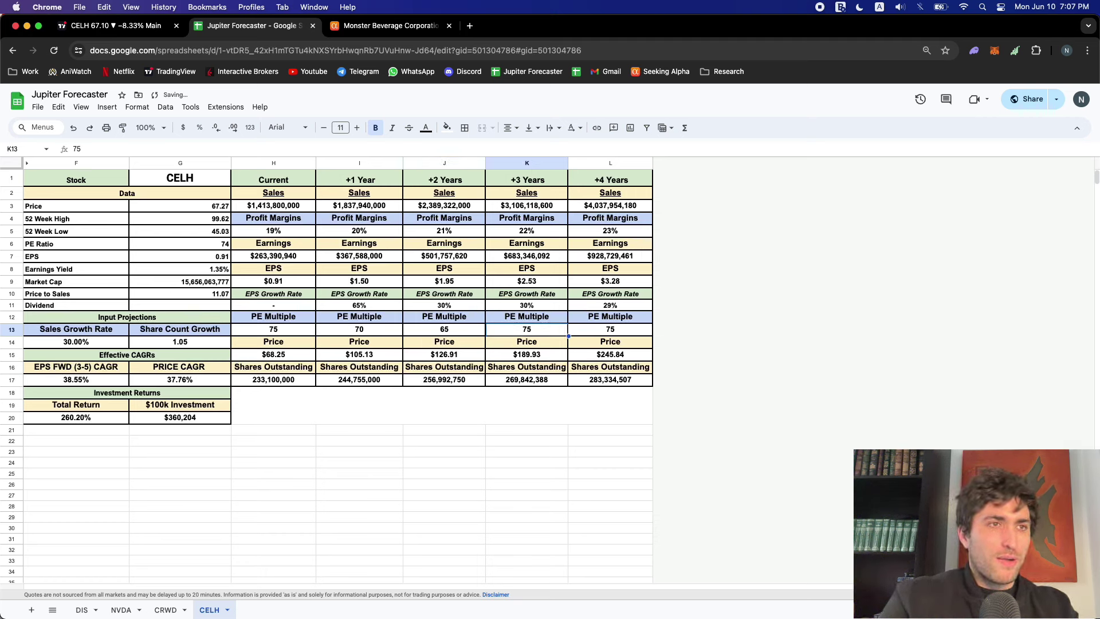
{"action": "type", "text": "60"}
{"action": "left_click", "coordinate": [610, 329]}
{"action": "type", "text": "55"}
{"action": "left_click", "coordinate": [398, 486]}
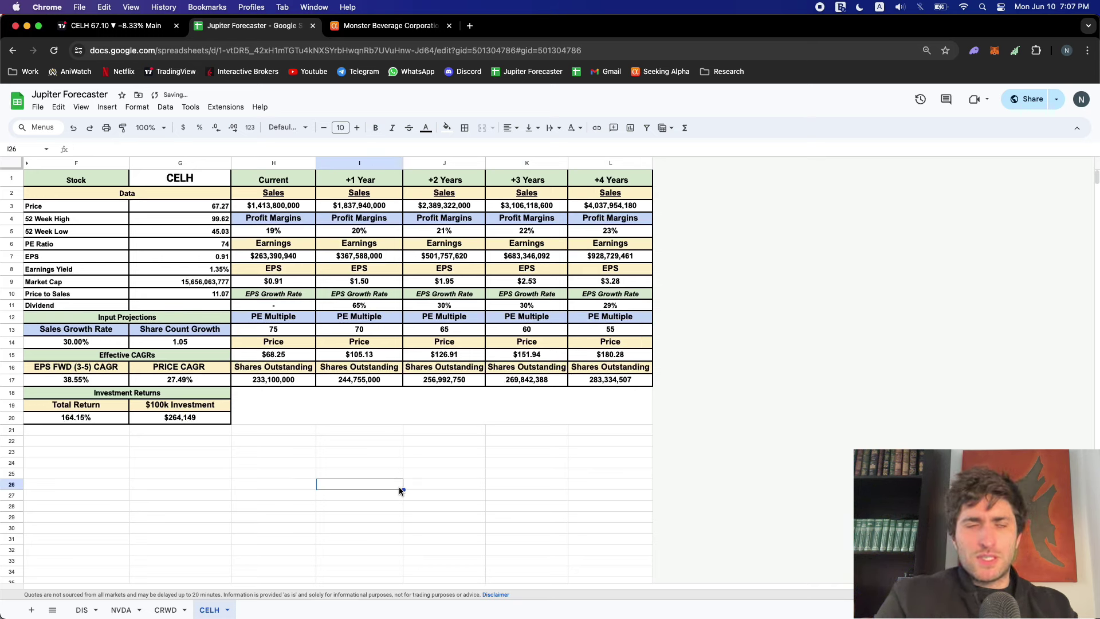
Check the new year-4 price in L15 and total return in F20
{"action": "left_click", "coordinate": [623, 356]}
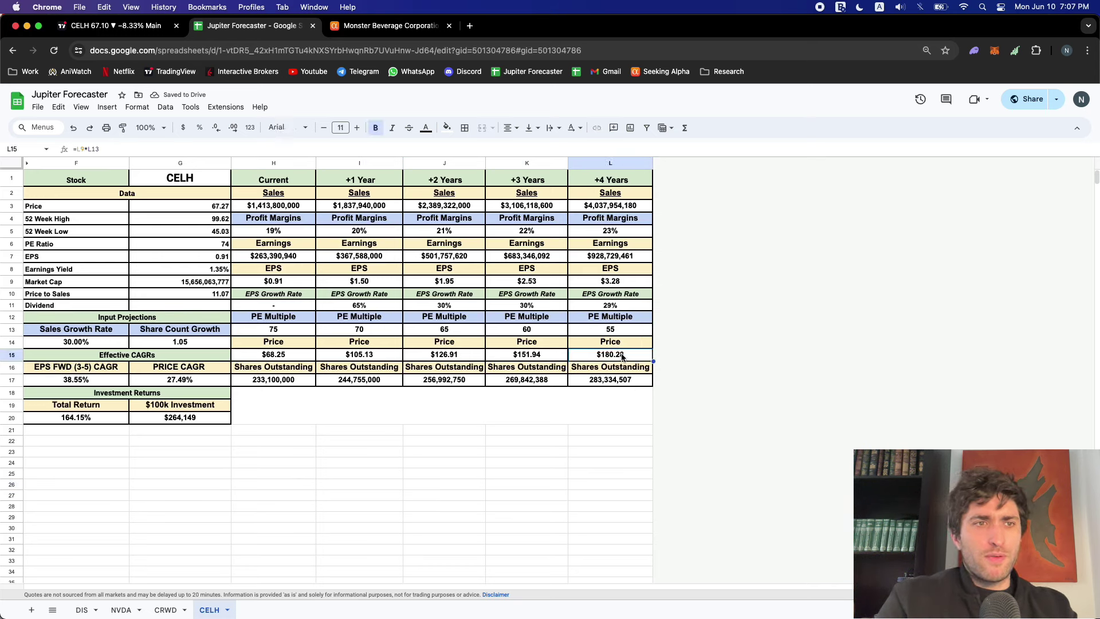
{"action": "left_click", "coordinate": [99, 422]}
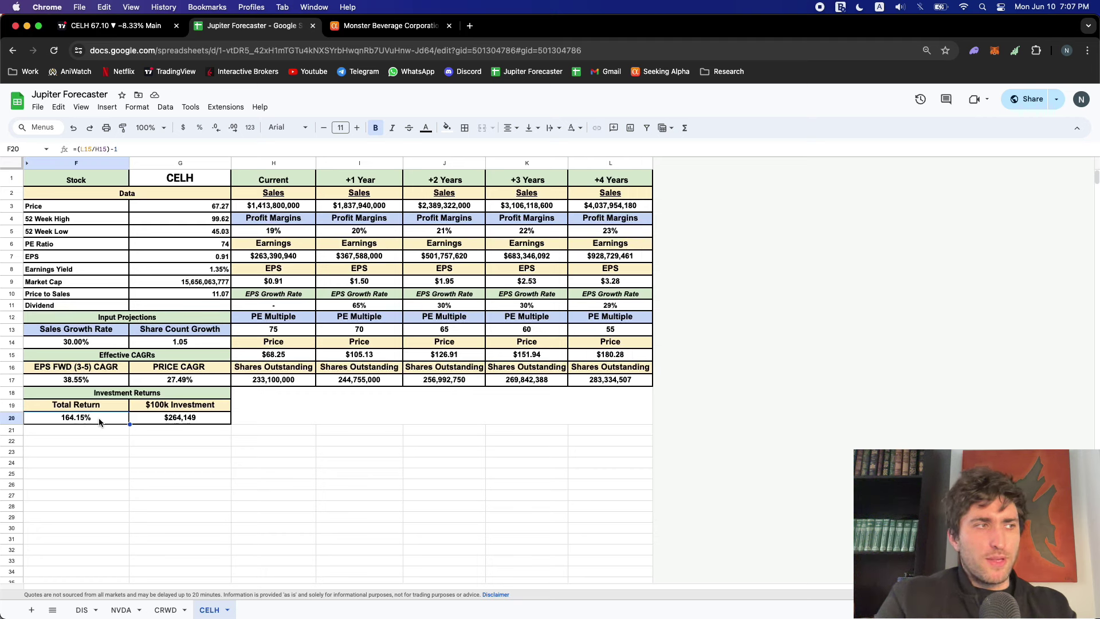
{"action": "left_click_drag", "start_coordinate": [117, 342], "coordinate": [112, 331]}
Open the Celsius Holdings (CELH) stock page in Seeking Alpha
{"action": "left_click", "coordinate": [389, 26]}
{"action": "left_click", "coordinate": [364, 109]}
{"action": "type", "text": "celh"}
{"action": "left_click", "coordinate": [349, 150]}
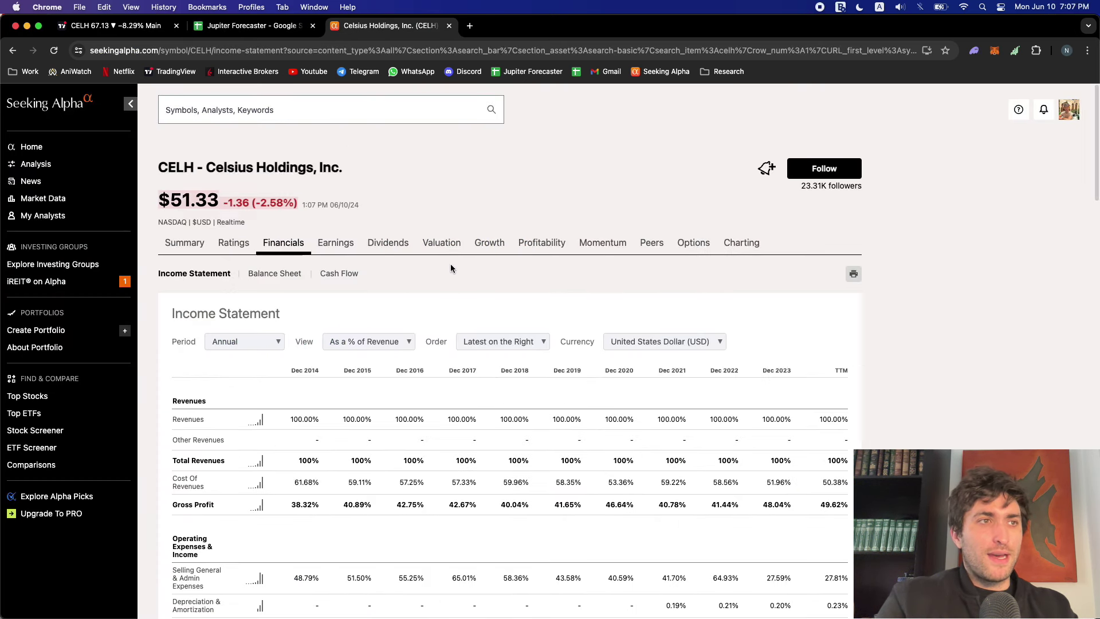
On CELH's Growth tab, highlight five-year average and 51.65% forward revenue growth
{"action": "left_click", "coordinate": [489, 242]}
{"action": "scroll", "coordinate": [337, 369], "scroll_direction": "down", "scroll_amount": 3}
{"action": "scroll", "coordinate": [337, 368], "scroll_direction": "up", "scroll_amount": 1}
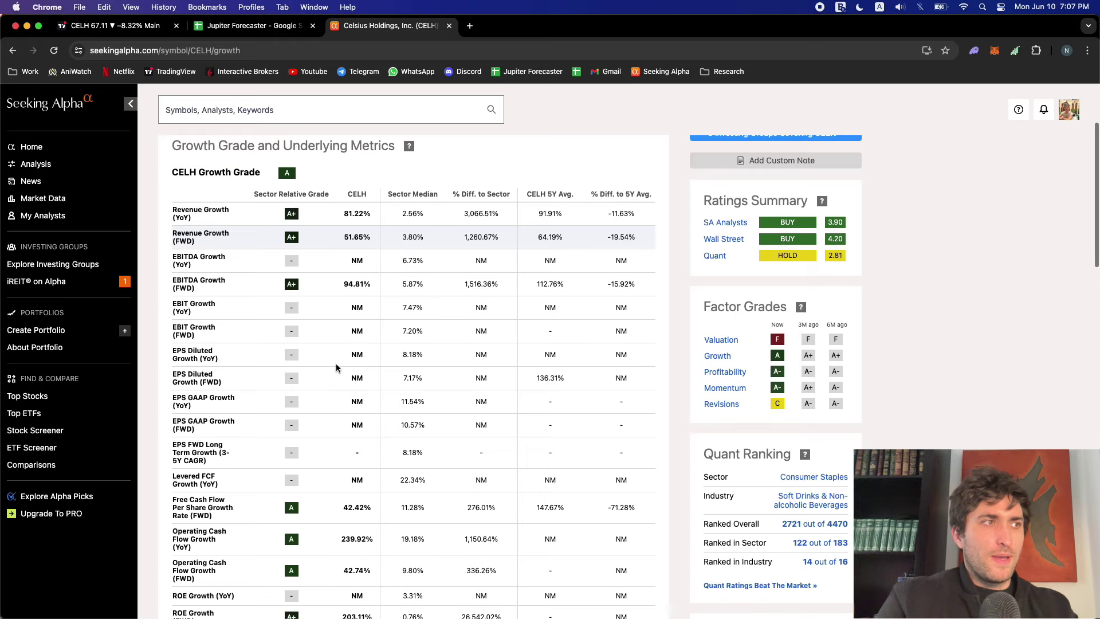
{"action": "left_click_drag", "start_coordinate": [344, 237], "coordinate": [373, 239]}
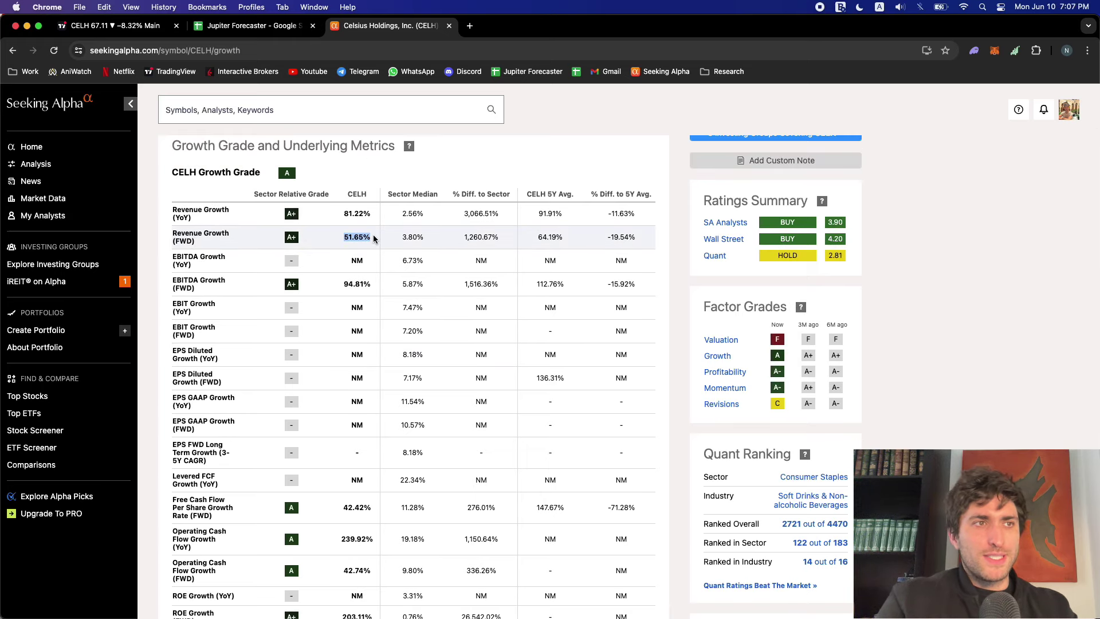
{"action": "left_click_drag", "start_coordinate": [539, 214], "coordinate": [560, 237]}
{"action": "left_click_drag", "start_coordinate": [343, 236], "coordinate": [363, 236]}
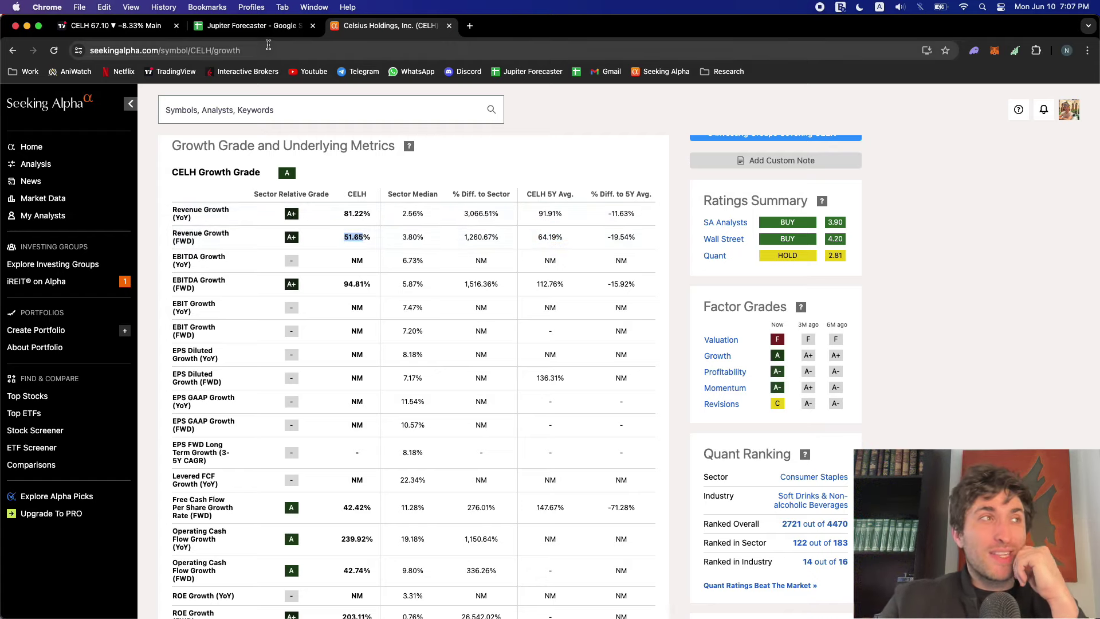
Try CELH sales growth rates of 25% and then 20% in F14
{"action": "left_click", "coordinate": [212, 26]}
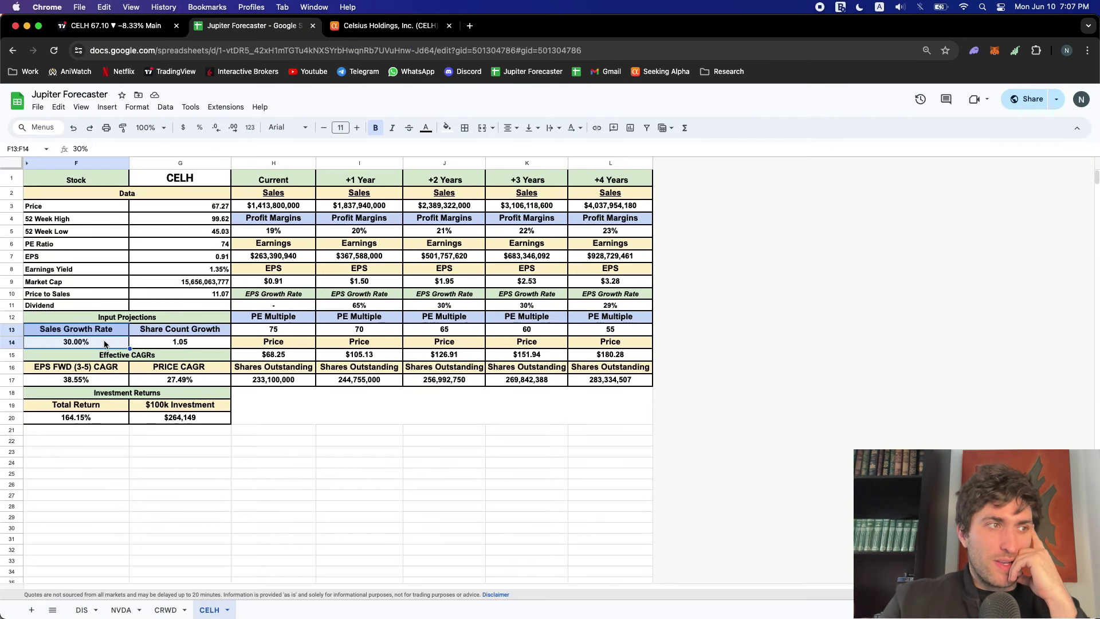
{"action": "left_click", "coordinate": [603, 358]}
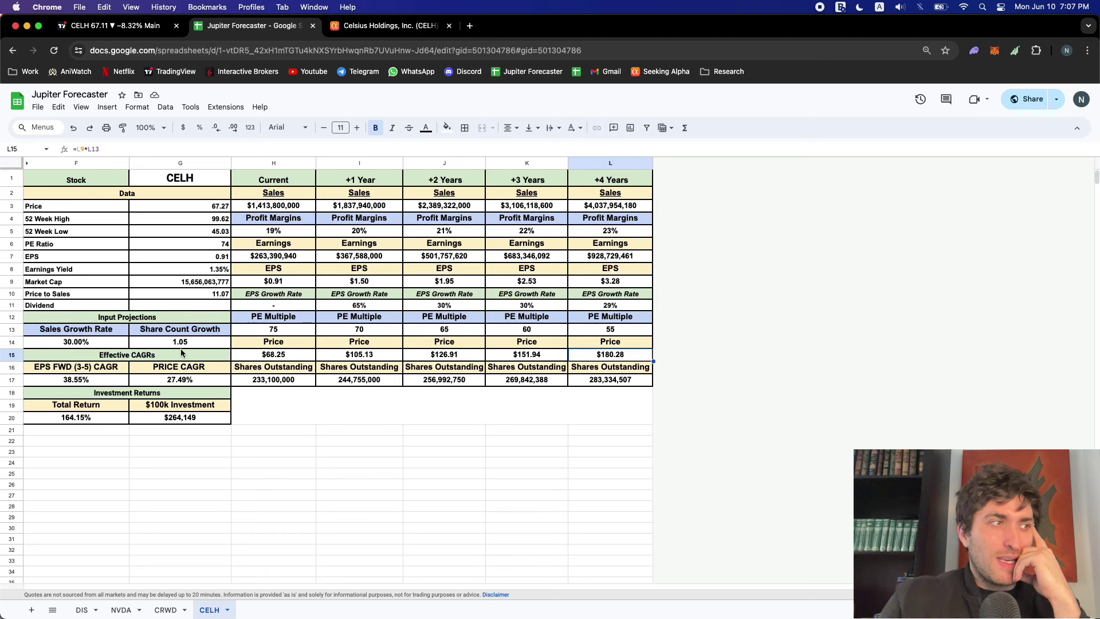
{"action": "left_click", "coordinate": [115, 342]}
{"action": "type", "text": "25"}
{"action": "key", "text": "Return"}
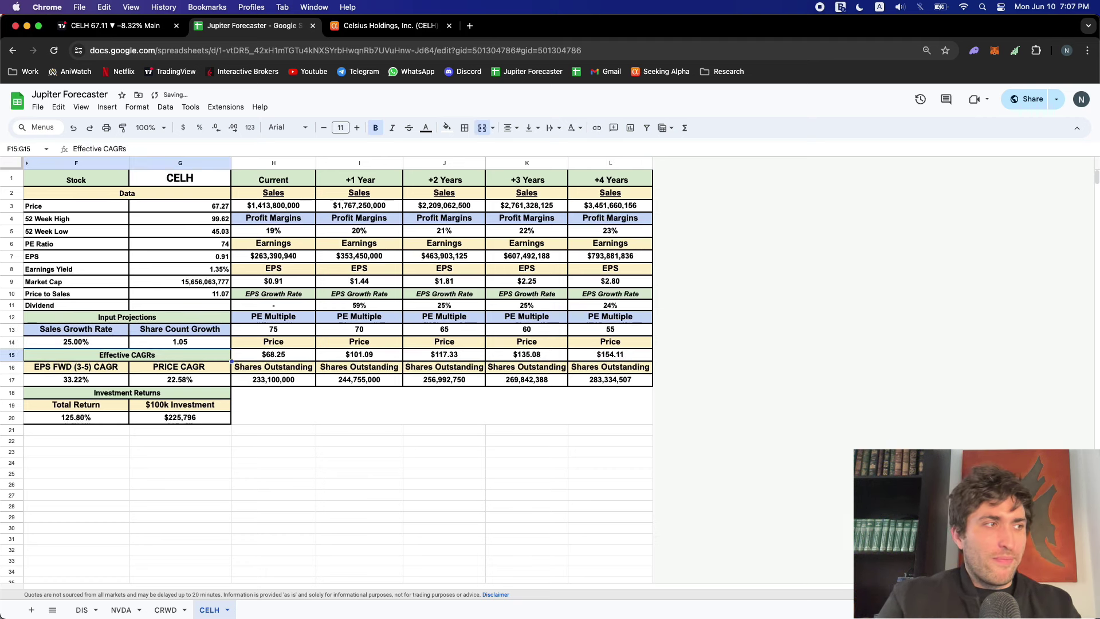
{"action": "left_click", "coordinate": [103, 342]}
{"action": "type", "text": "20"}
{"action": "key", "text": "Return"}
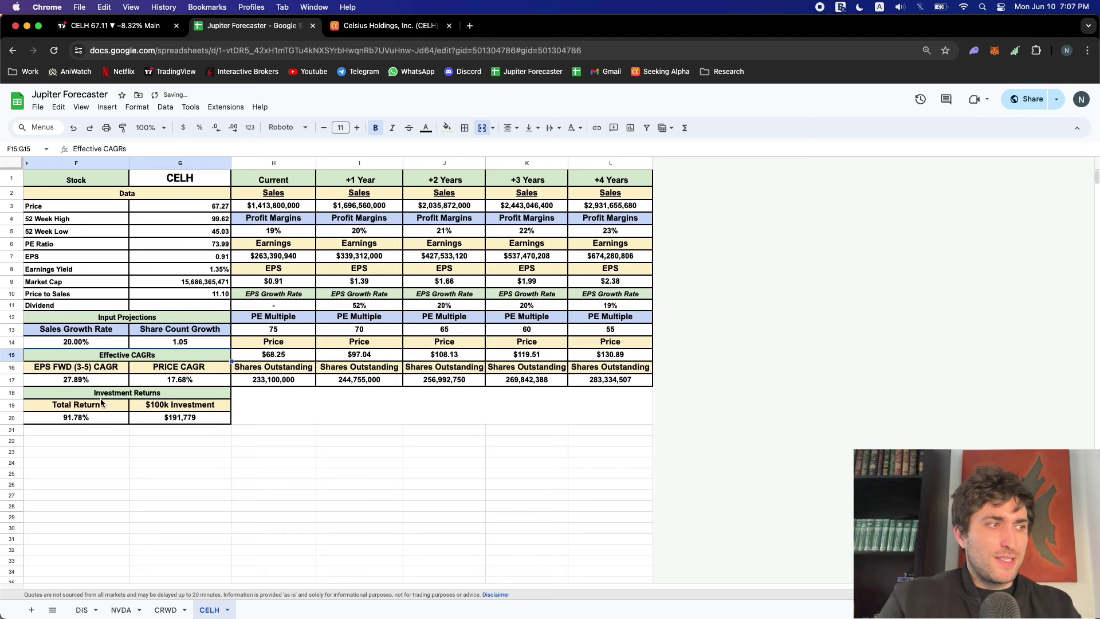
Set the year-4 PE multiple to 40 and review total return and prices
{"action": "left_click", "coordinate": [617, 333]}
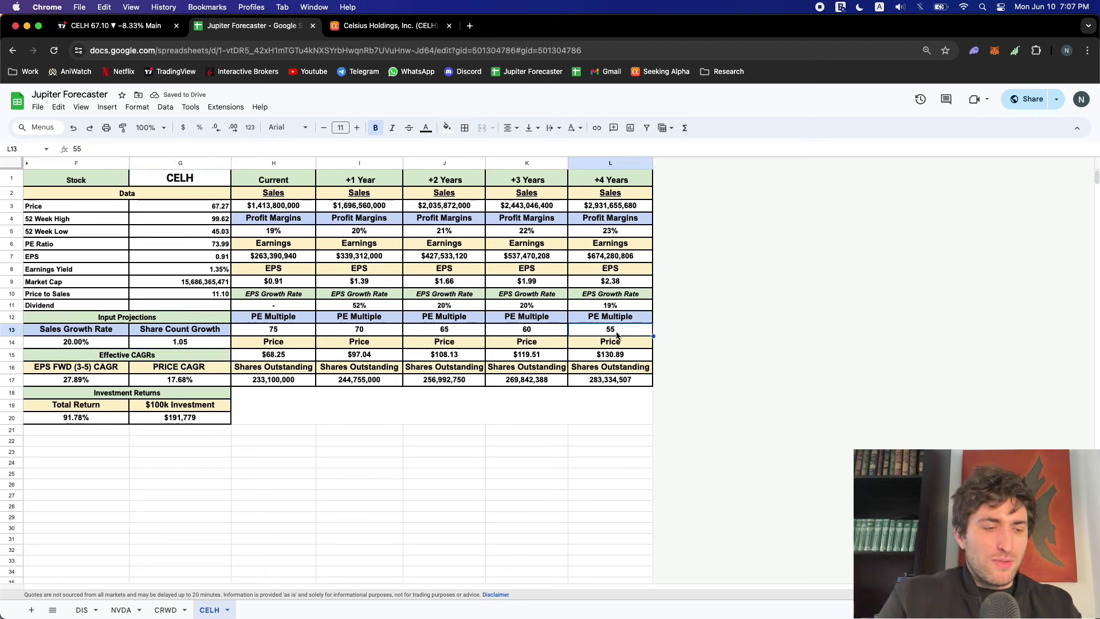
{"action": "type", "text": "40"}
{"action": "key", "text": "Return"}
{"action": "left_click", "coordinate": [103, 422]}
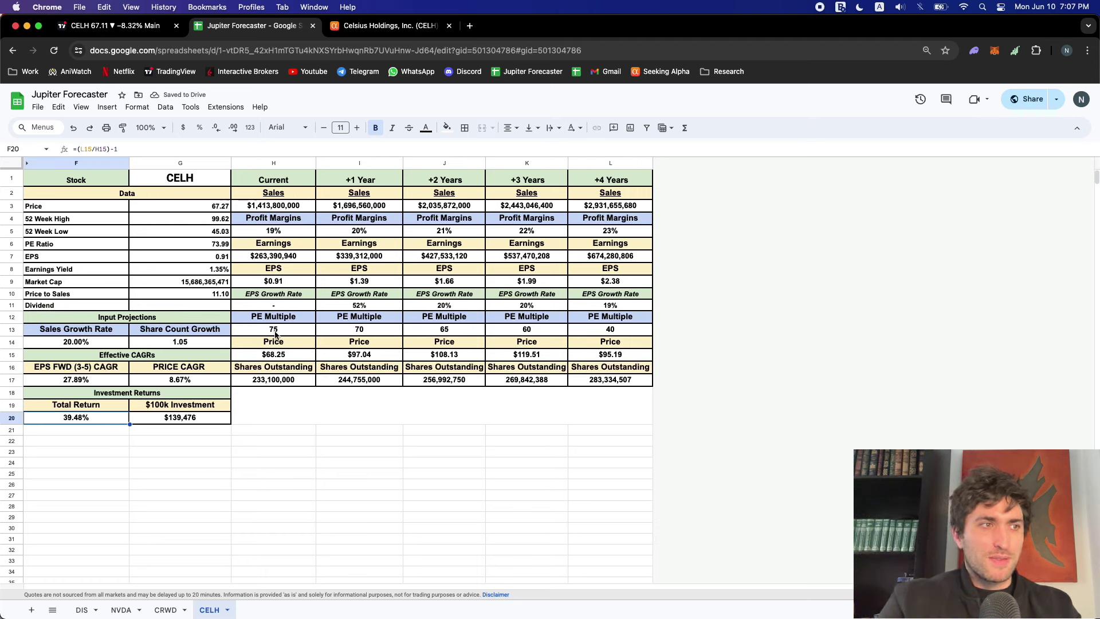
{"action": "left_click", "coordinate": [289, 355]}
{"action": "left_click", "coordinate": [599, 354]}
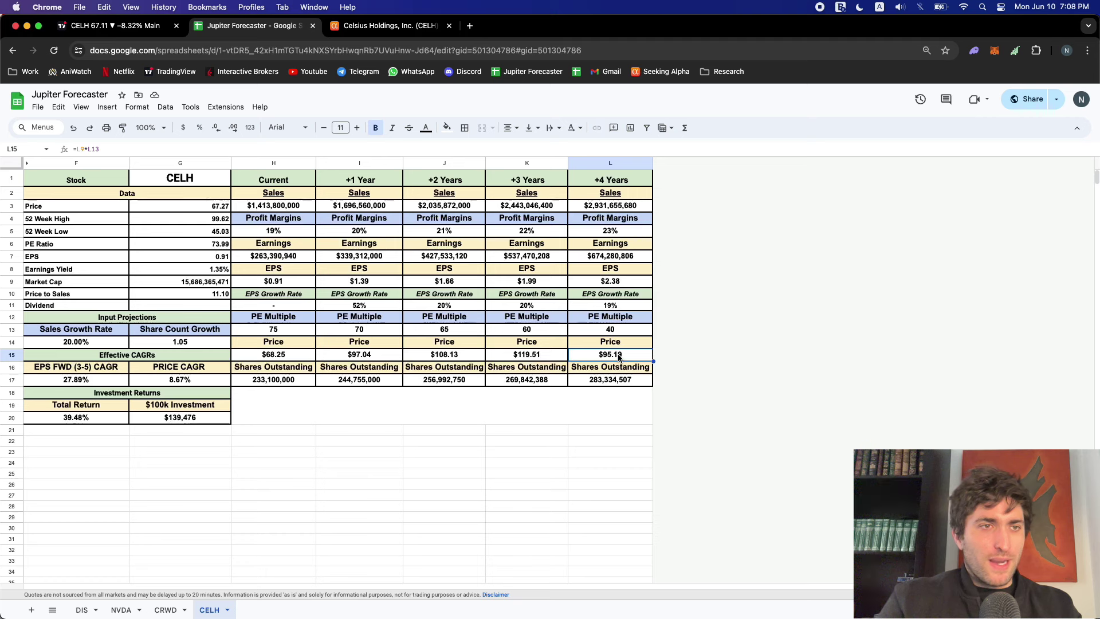
Set sales growth back to 30%, then undo the change
{"action": "left_click", "coordinate": [76, 341]}
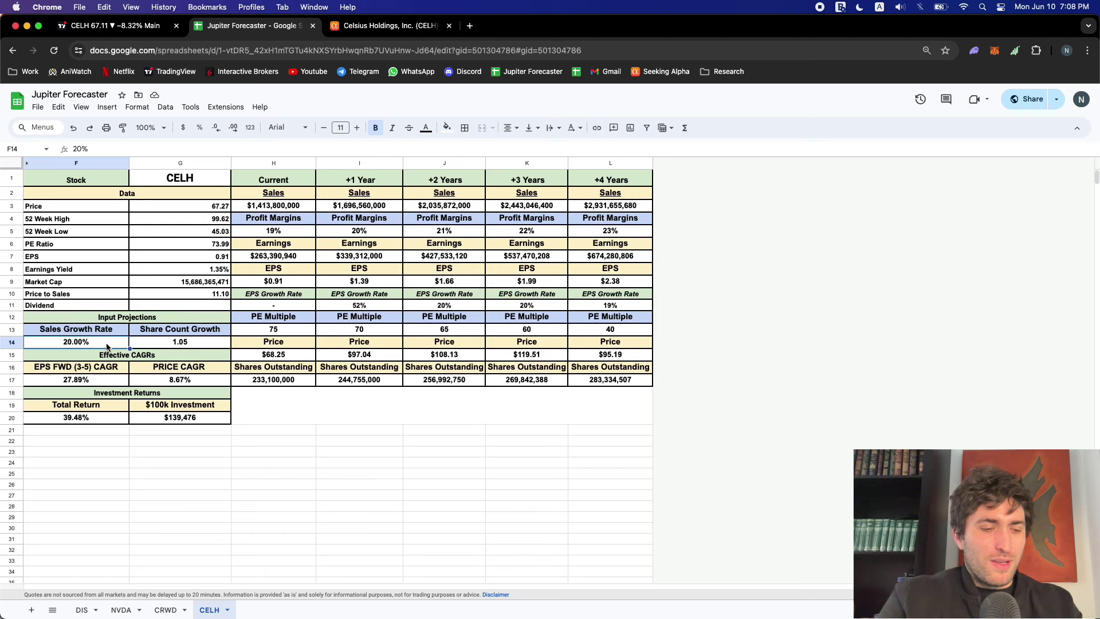
{"action": "type", "text": "30"}
{"action": "key", "text": "Return"}
{"action": "left_click", "coordinate": [74, 341]}
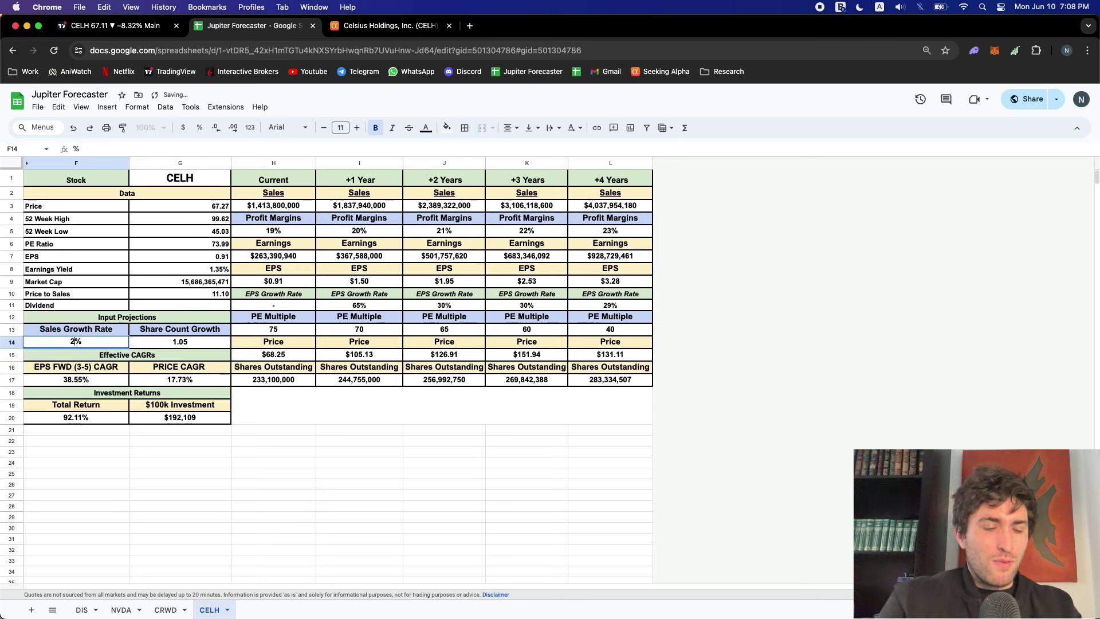
{"action": "key", "text": "super+z"}
{"action": "left_click", "coordinate": [435, 452]}
Restore 30% sales growth and a year-4 PE multiple of 55
{"action": "left_click", "coordinate": [633, 332]}
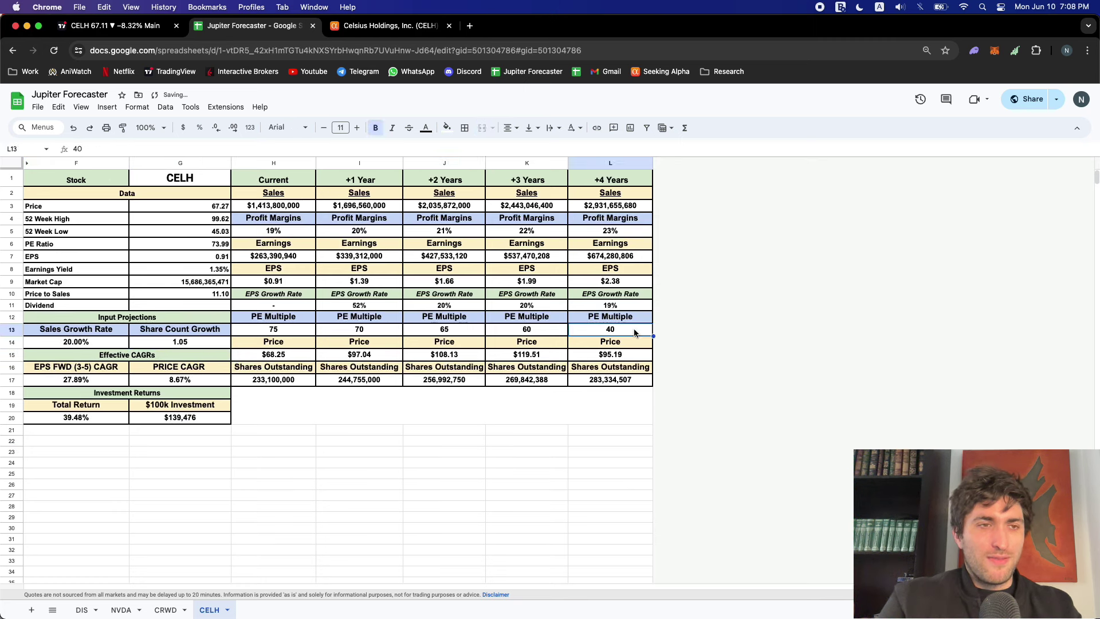
{"action": "left_click", "coordinate": [89, 342]}
{"action": "type", "text": "30"}
{"action": "key", "text": "Return"}
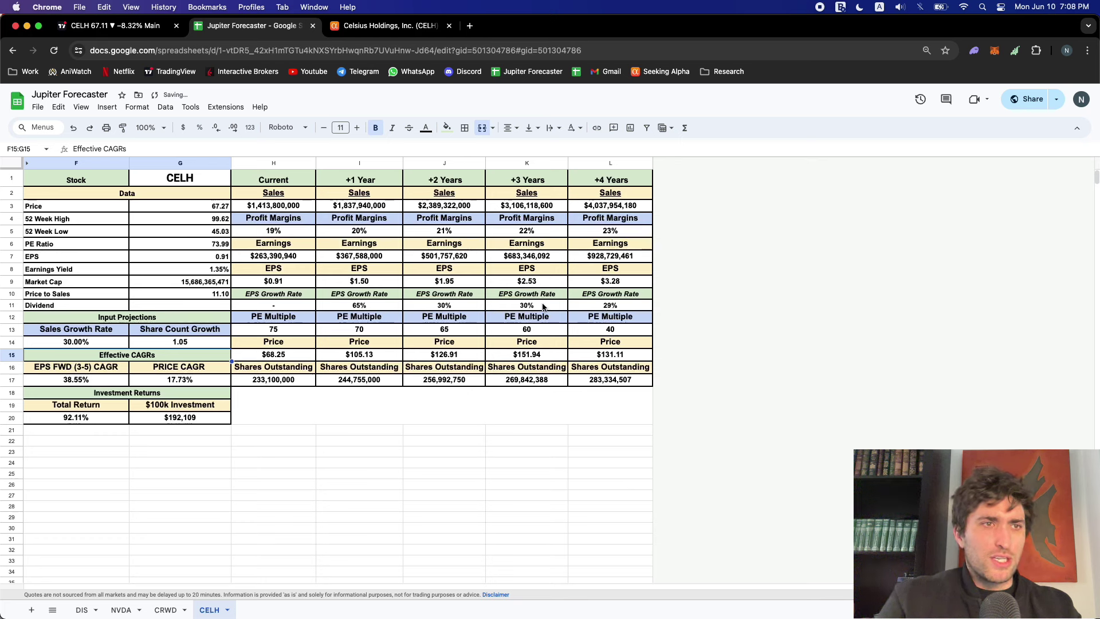
{"action": "left_click", "coordinate": [610, 329]}
{"action": "type", "text": "55"}
{"action": "key", "text": "Return"}
{"action": "left_click_drag", "start_coordinate": [293, 331], "coordinate": [622, 331]}
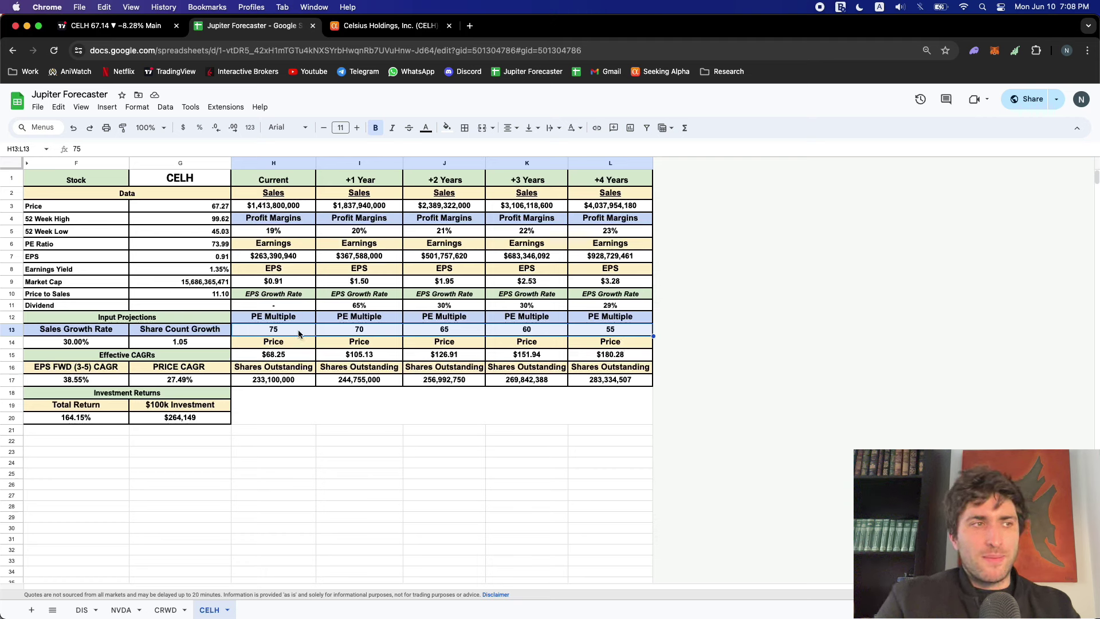
{"action": "left_click", "coordinate": [294, 331]}
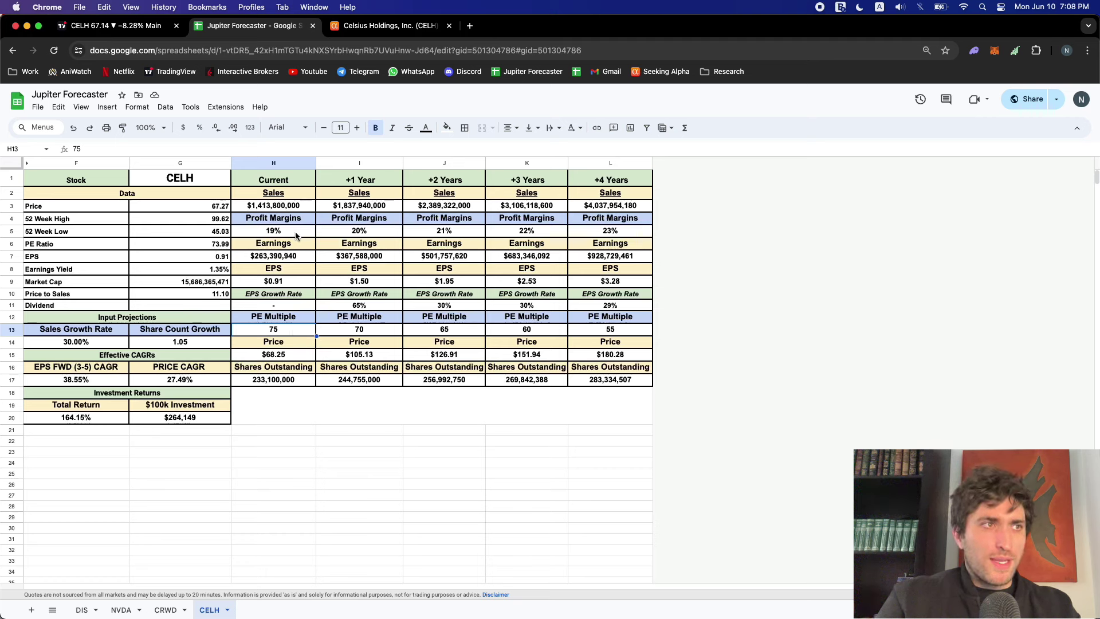
{"action": "left_click_drag", "start_coordinate": [296, 236], "coordinate": [612, 221]}
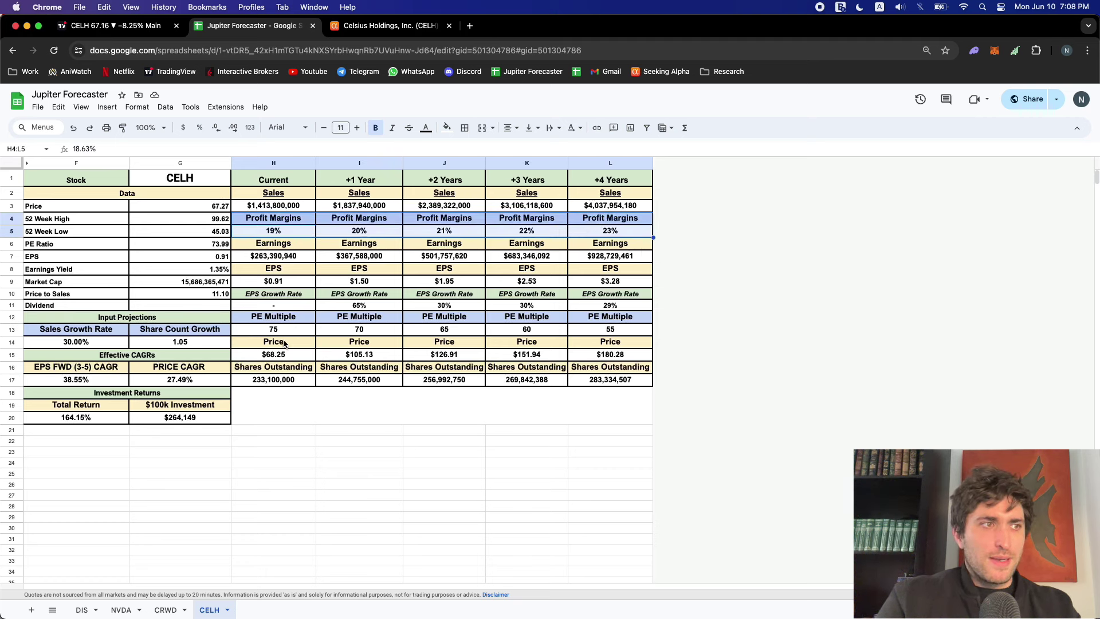
{"action": "left_click_drag", "start_coordinate": [274, 330], "coordinate": [594, 322]}
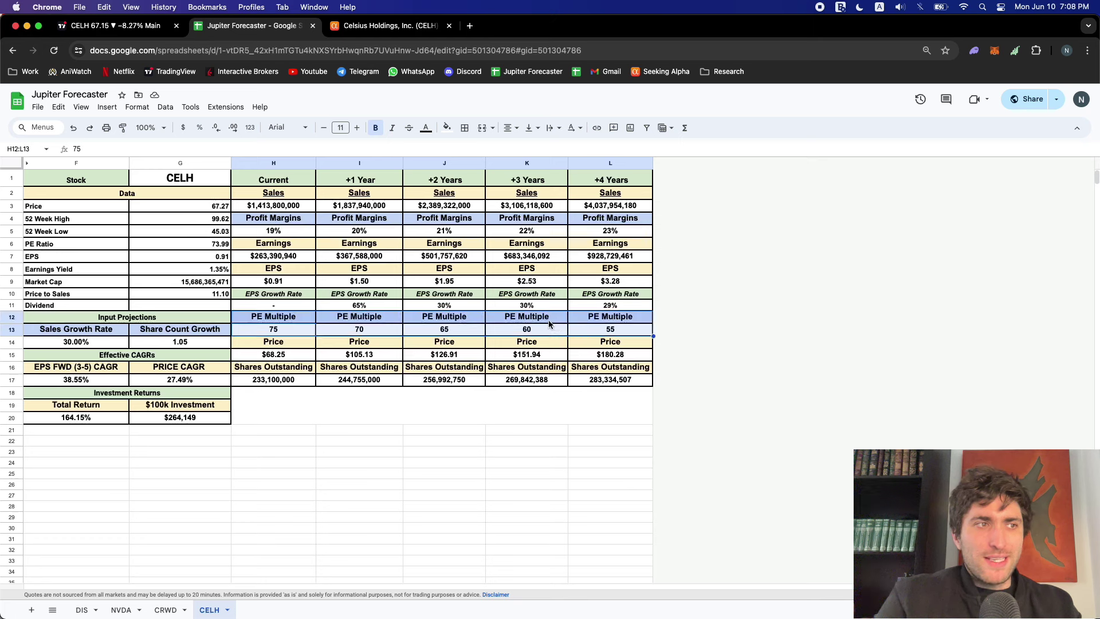
{"action": "left_click", "coordinate": [592, 328]}
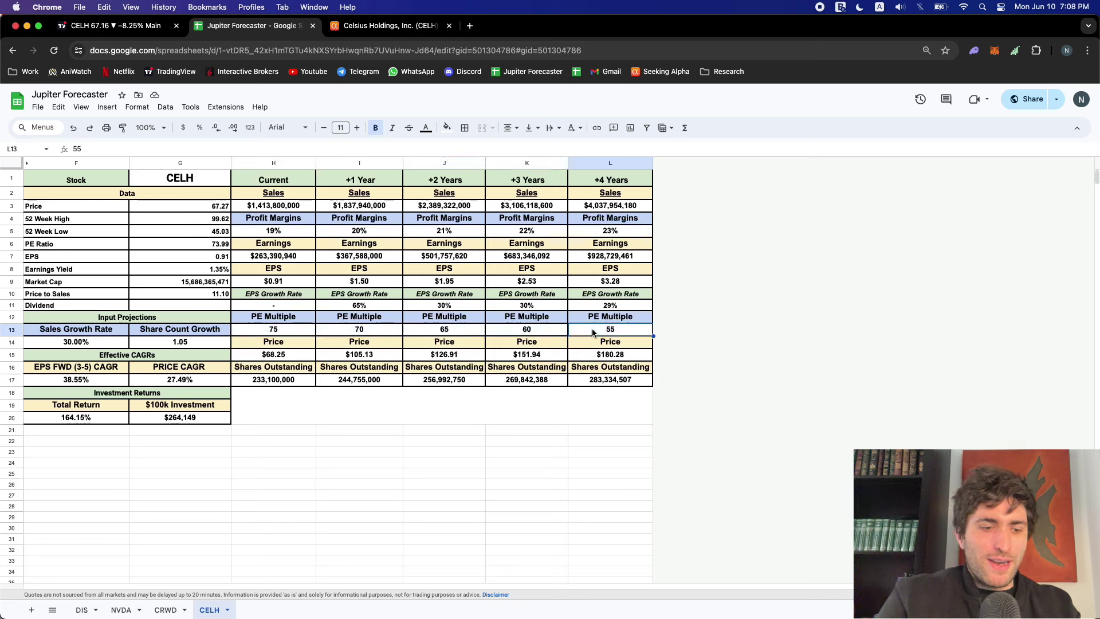
{"action": "type", "text": "100"}
{"action": "key", "text": "Return"}
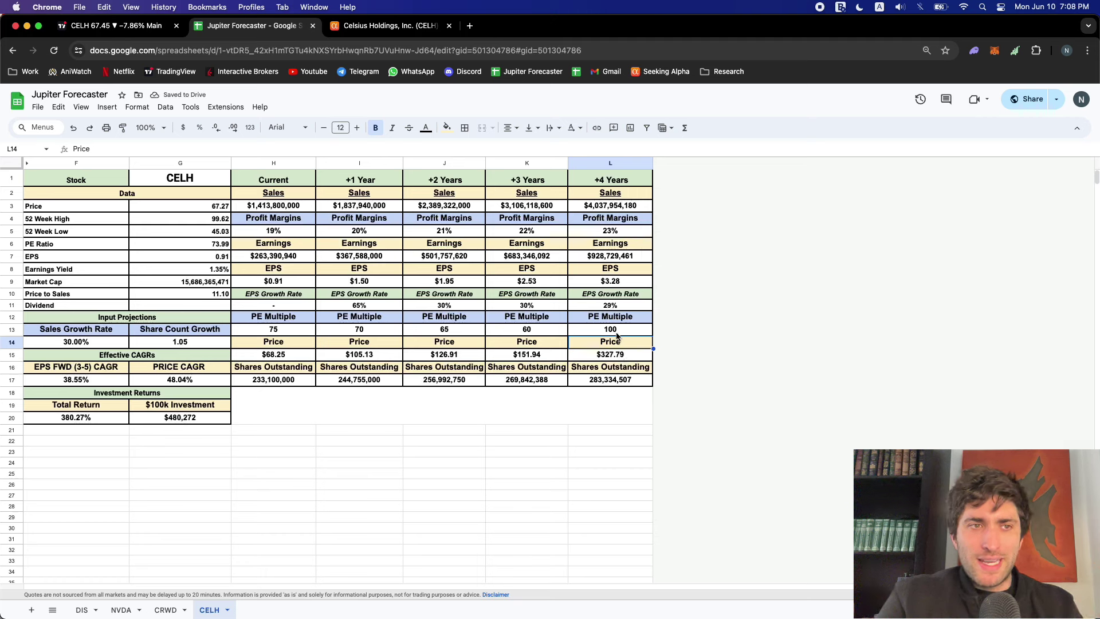
{"action": "left_click", "coordinate": [617, 334]}
{"action": "type", "text": "55"}
{"action": "key", "text": "Return"}
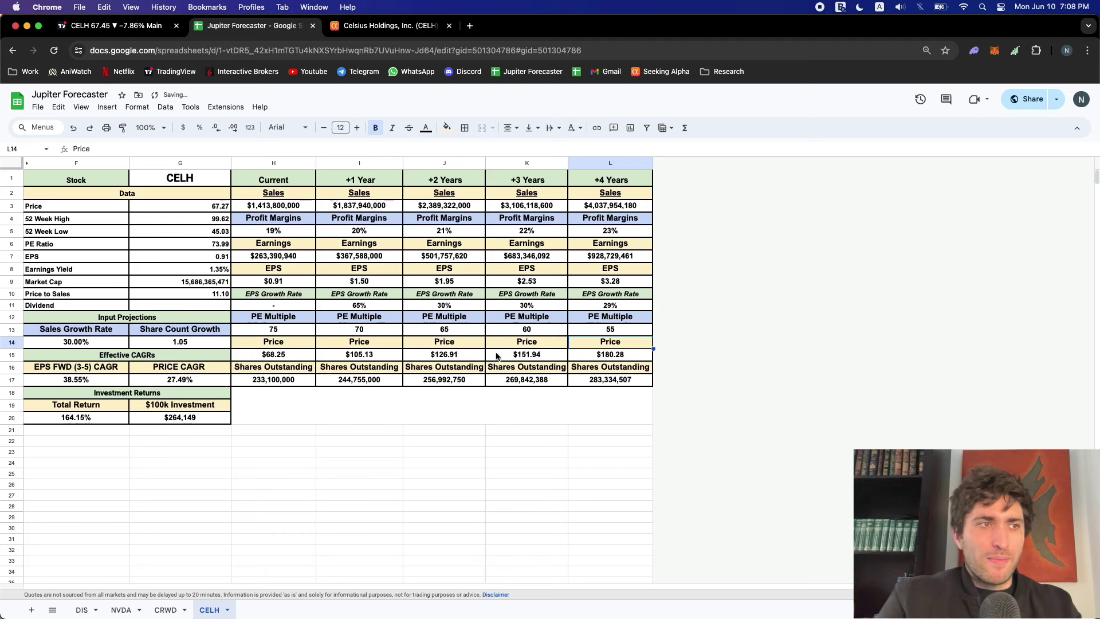
{"action": "left_click", "coordinate": [611, 230]}
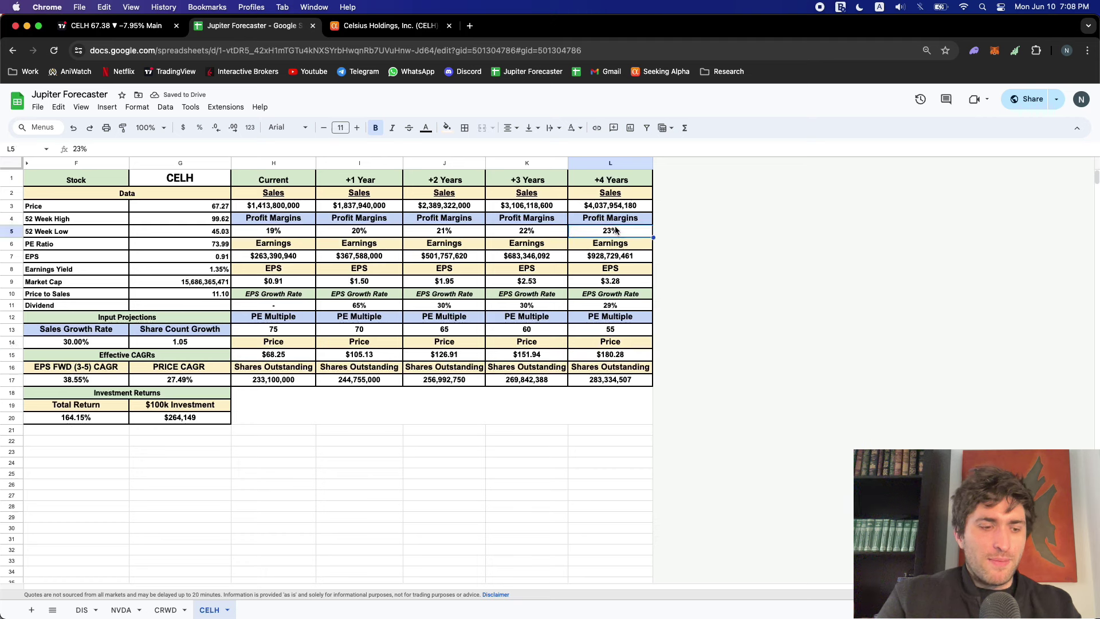
{"action": "type", "text": "27"}
{"action": "key", "text": "Return"}
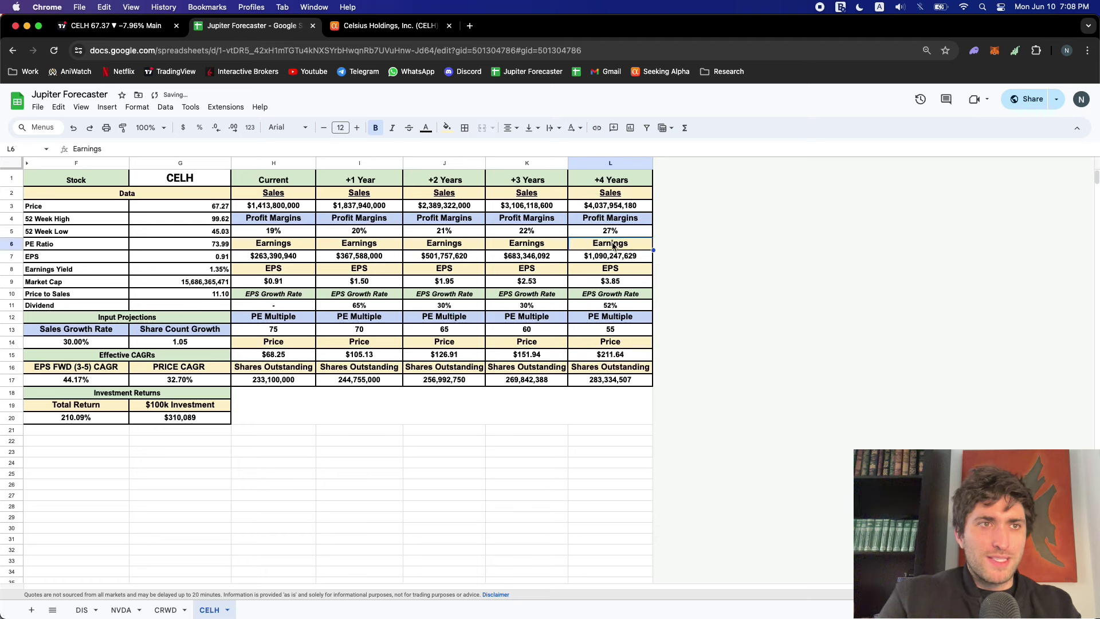
{"action": "key", "text": "super+z"}
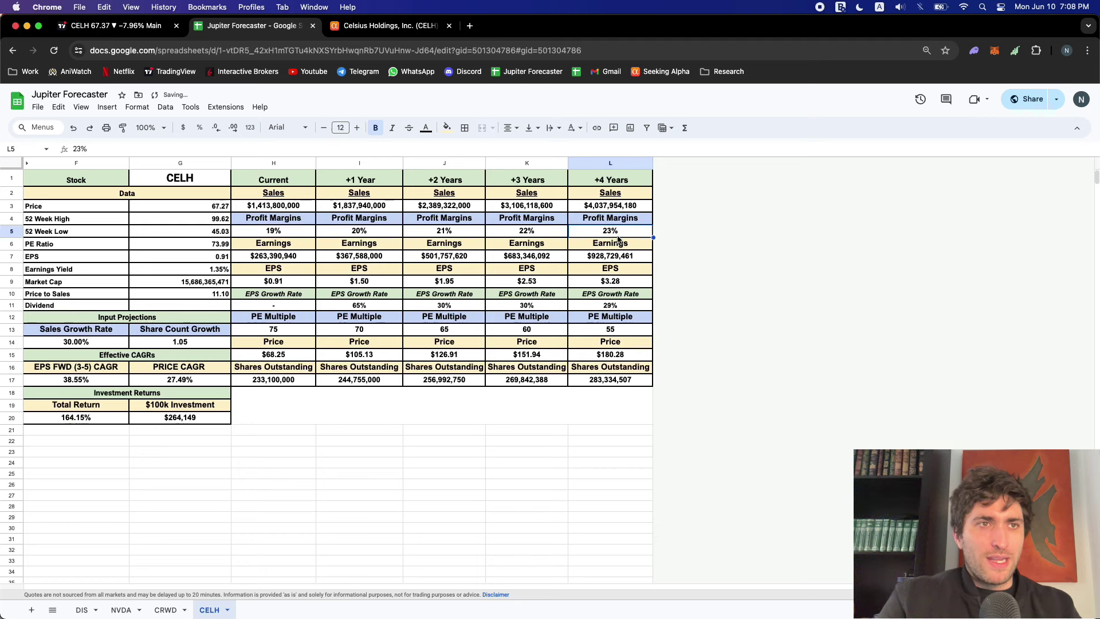
{"action": "left_click", "coordinate": [76, 341]}
{"action": "type", "text": "50"}
{"action": "key", "text": "Return"}
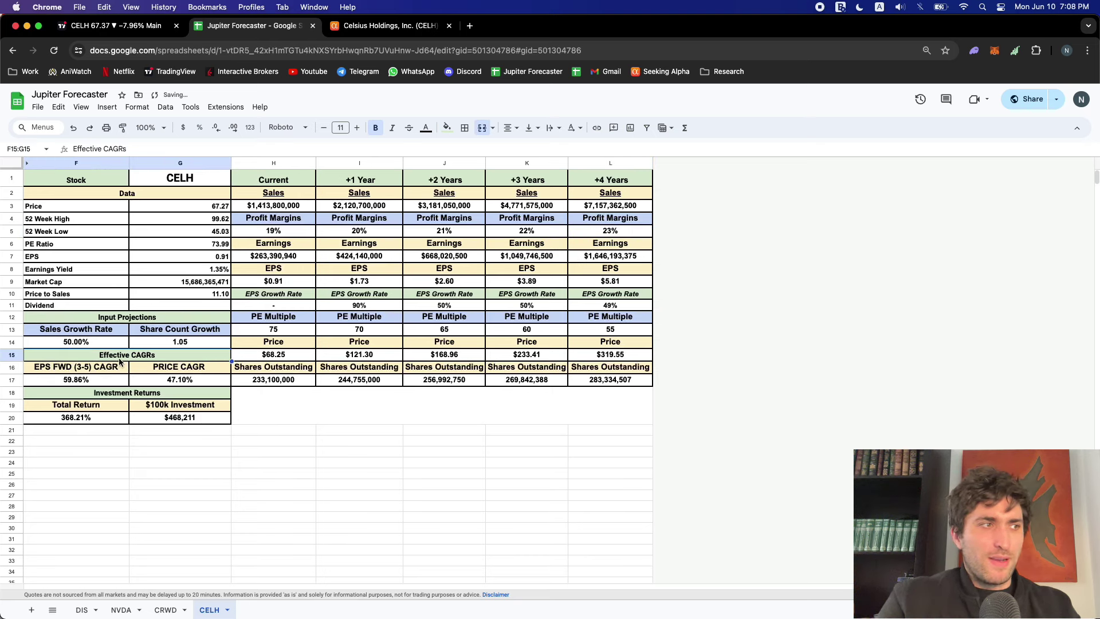
{"action": "left_click", "coordinate": [619, 355]}
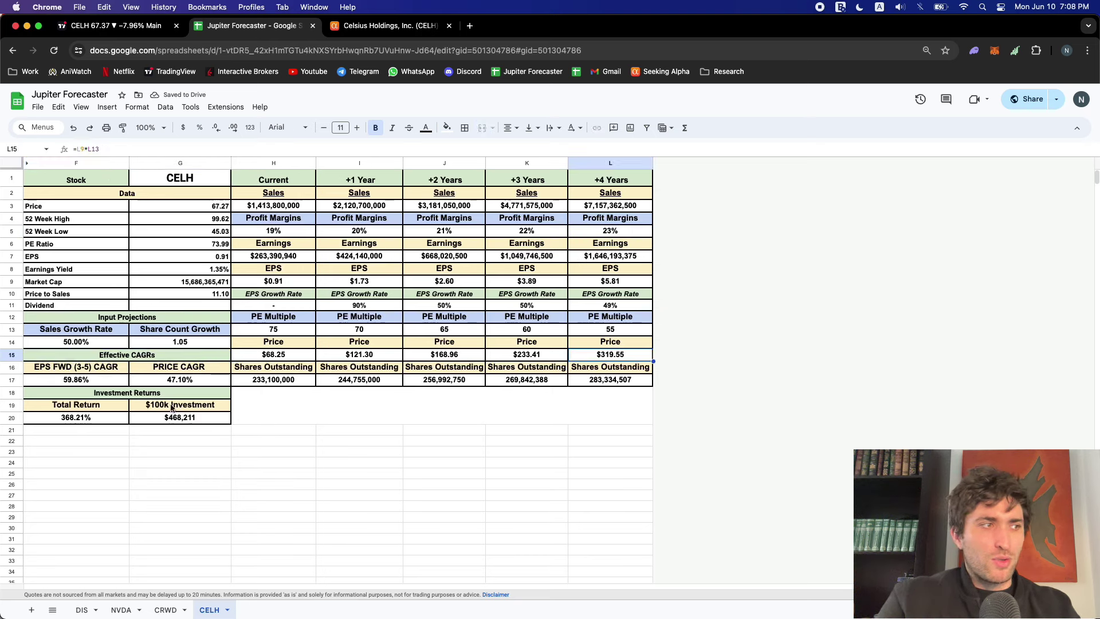
{"action": "left_click", "coordinate": [65, 419]}
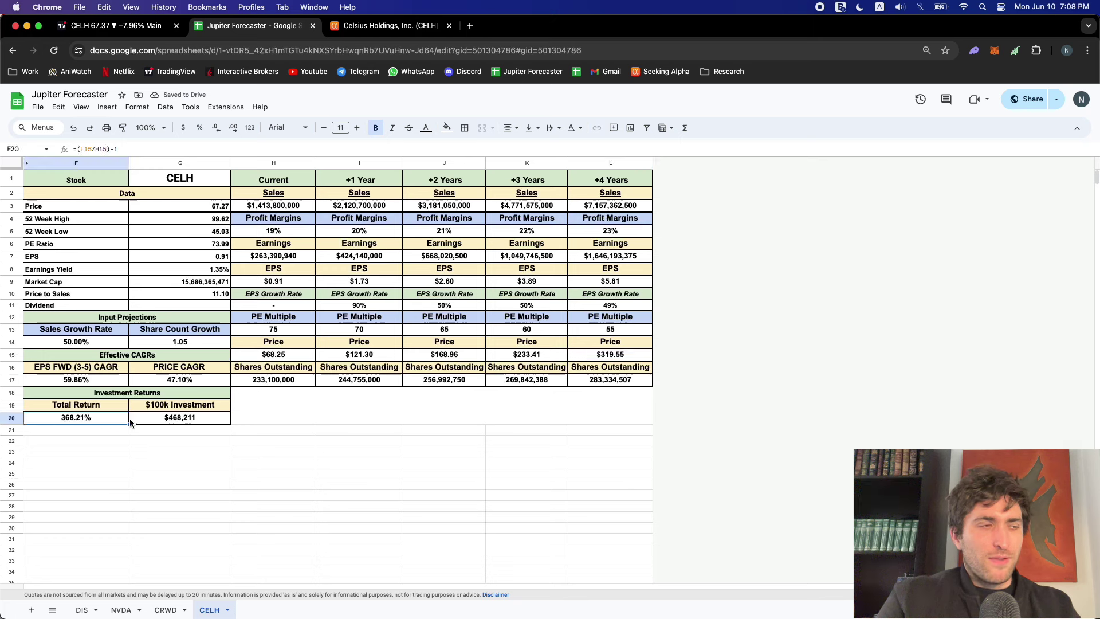
{"action": "left_click", "coordinate": [105, 345]}
{"action": "type", "text": "30"}
{"action": "left_click", "coordinate": [623, 356]}
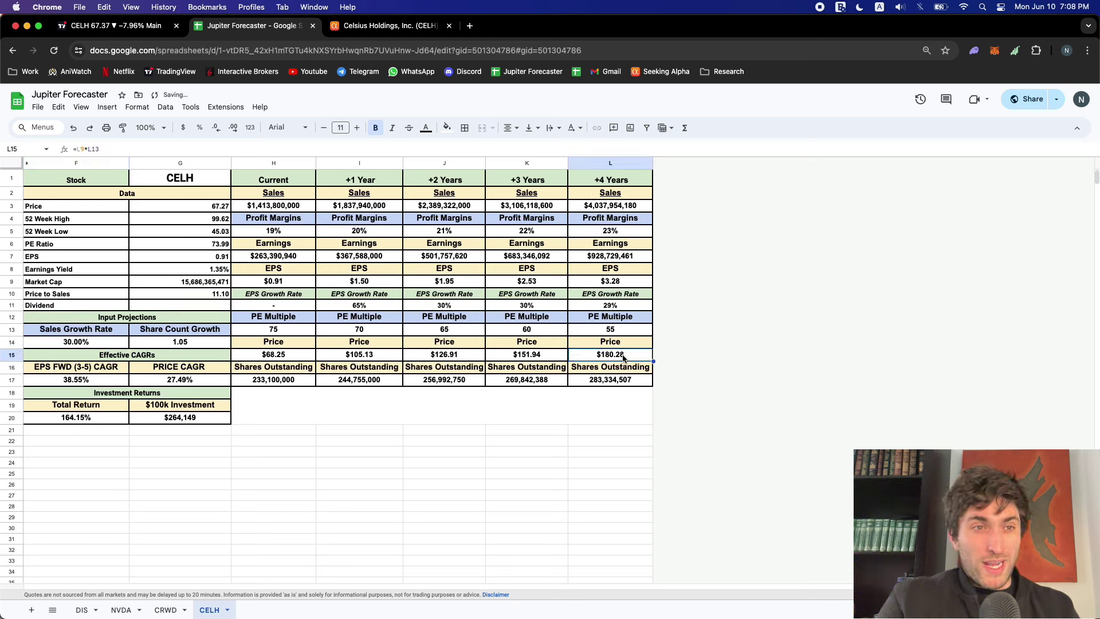
{"action": "left_click", "coordinate": [214, 342]}
{"action": "left_click_drag", "start_coordinate": [216, 331], "coordinate": [215, 344]}
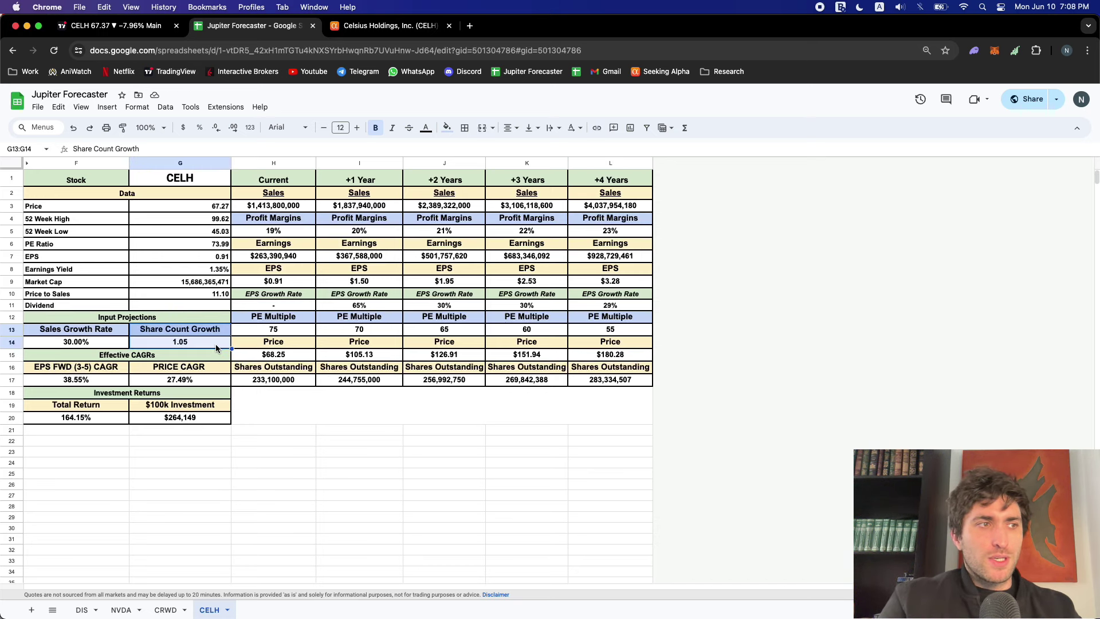
Open Celsius's balance sheet under Financials and scroll down to Supplemental Items
{"action": "left_click", "coordinate": [414, 26]}
{"action": "scroll", "coordinate": [298, 229], "scroll_direction": "up", "scroll_amount": 3}
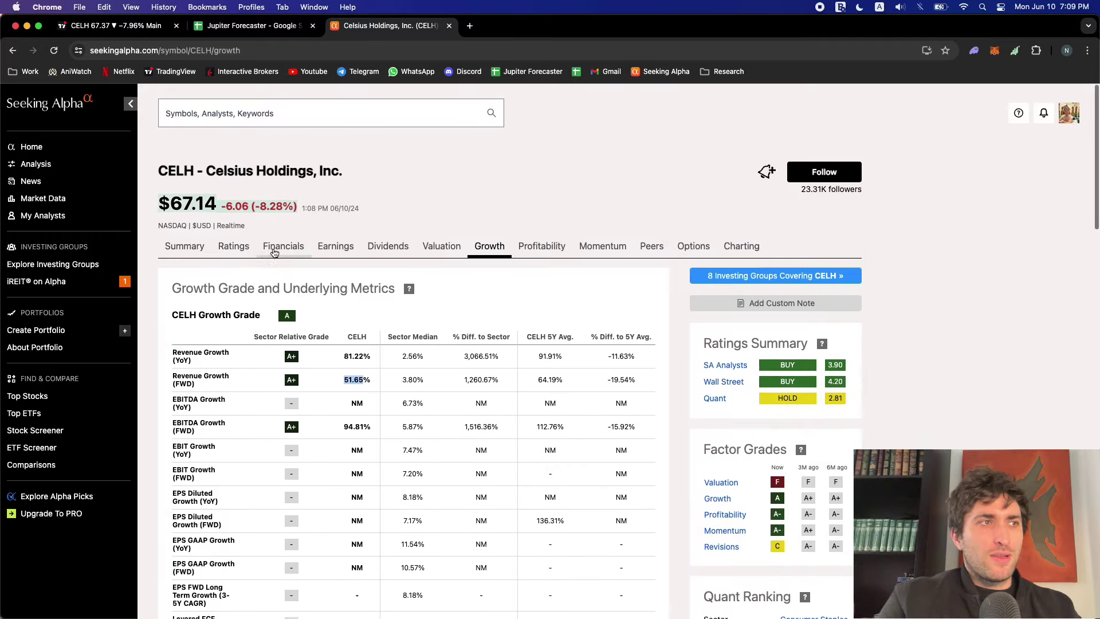
{"action": "left_click", "coordinate": [290, 245]}
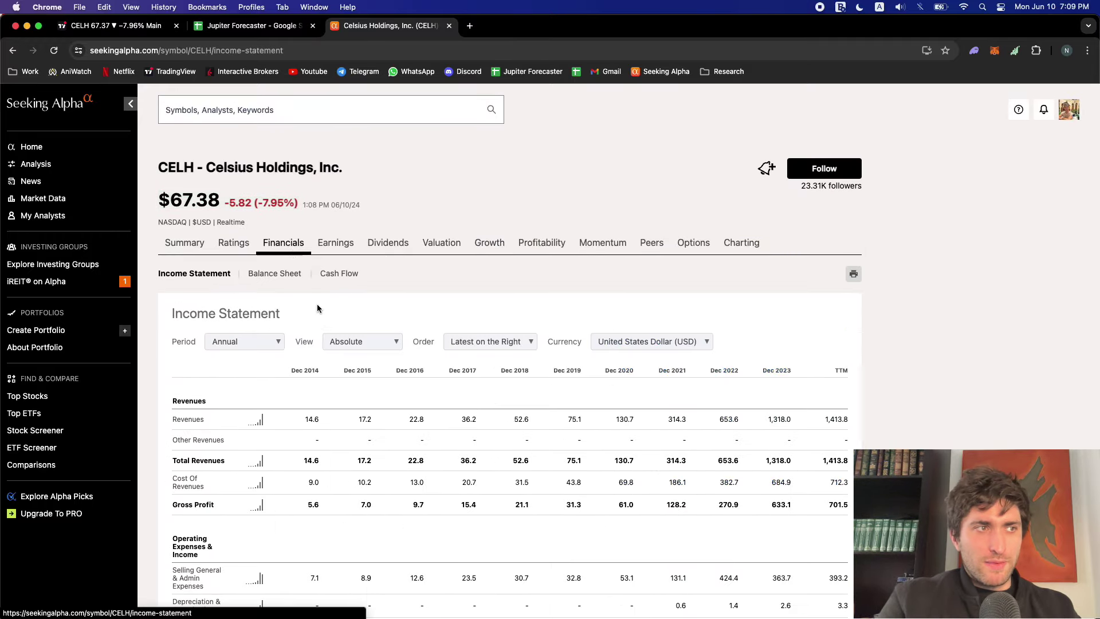
{"action": "left_click", "coordinate": [285, 274]}
{"action": "scroll", "coordinate": [497, 296], "scroll_direction": "down", "scroll_amount": 5}
{"action": "scroll", "coordinate": [499, 299], "scroll_direction": "down", "scroll_amount": 15}
{"action": "scroll", "coordinate": [500, 299], "scroll_direction": "down", "scroll_amount": 4}
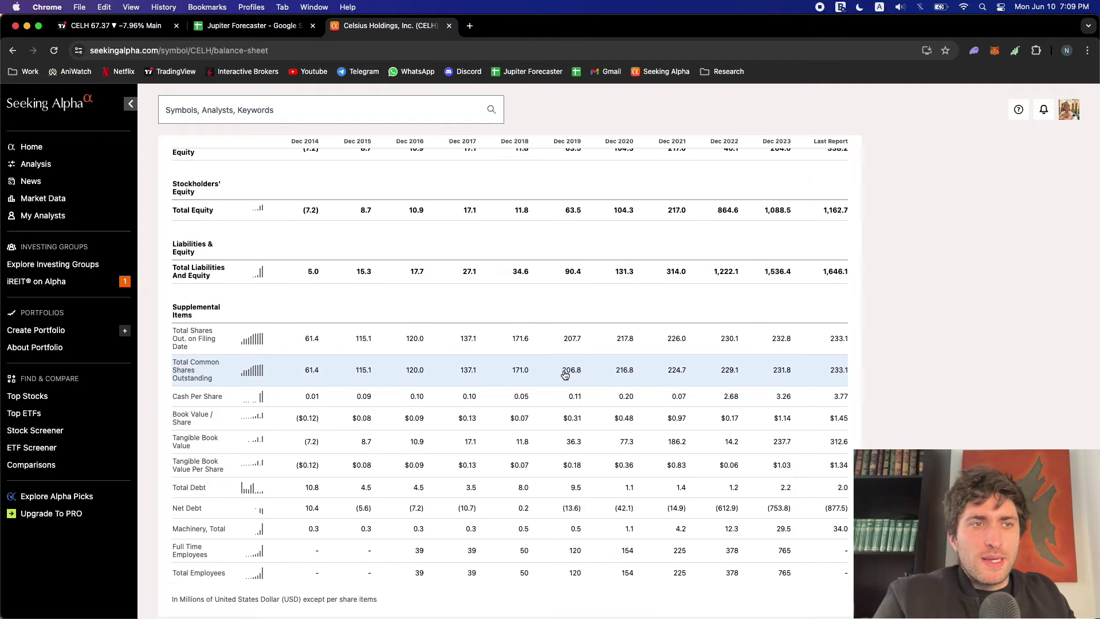
Highlight the Dec 2019, 2020 and 2021 Total Common Shares Outstanding figures in turn
{"action": "left_click_drag", "start_coordinate": [562, 374], "coordinate": [580, 374]}
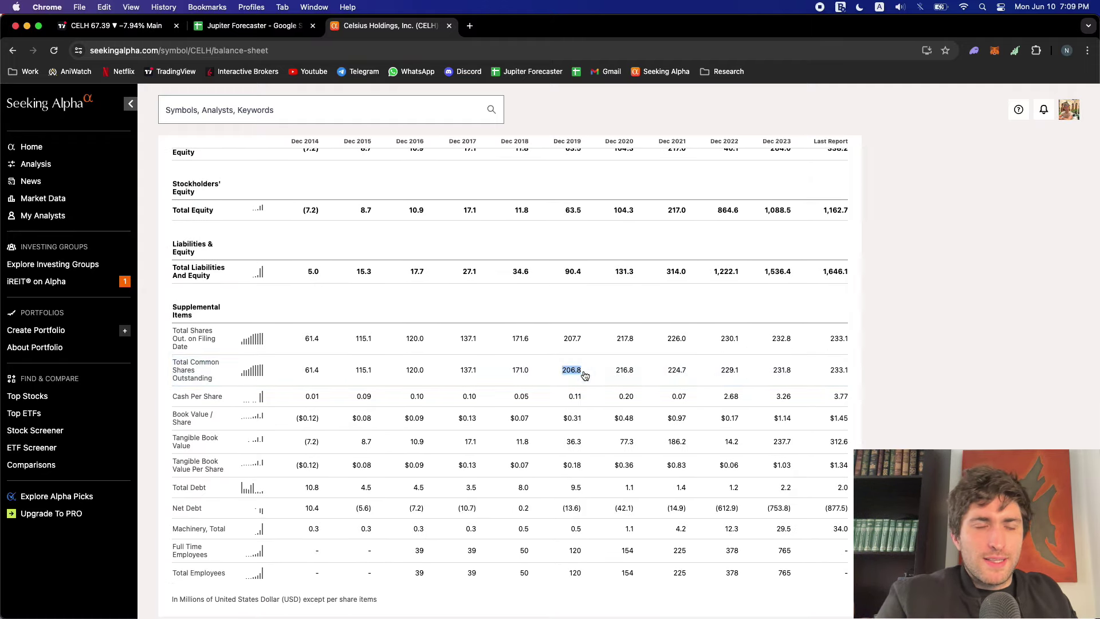
{"action": "left_click", "coordinate": [597, 376]}
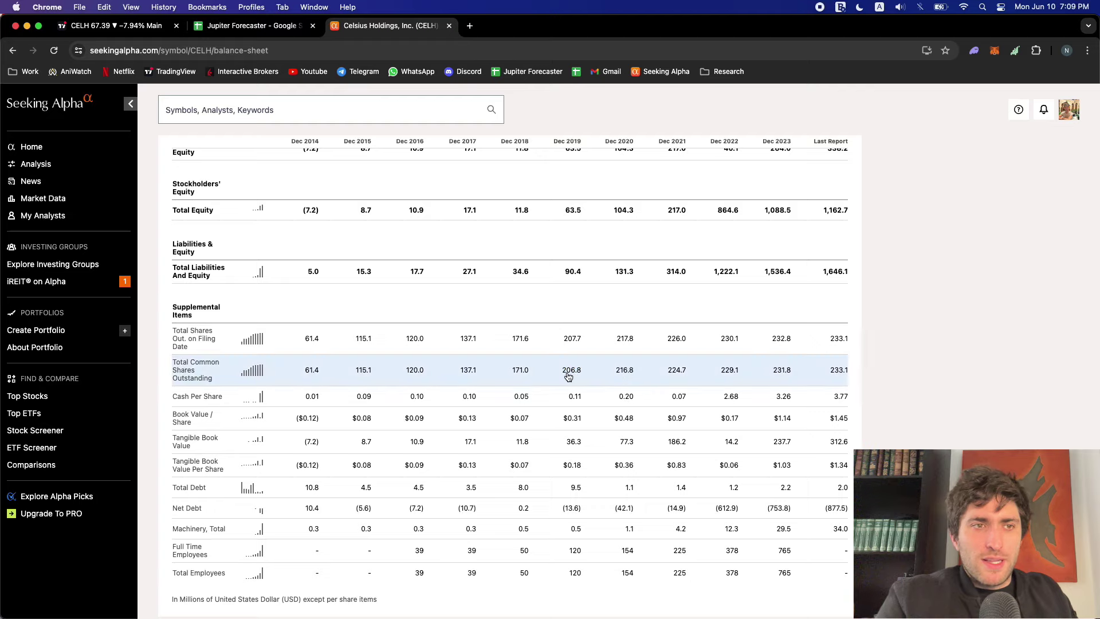
{"action": "left_click_drag", "start_coordinate": [616, 375], "coordinate": [640, 375]}
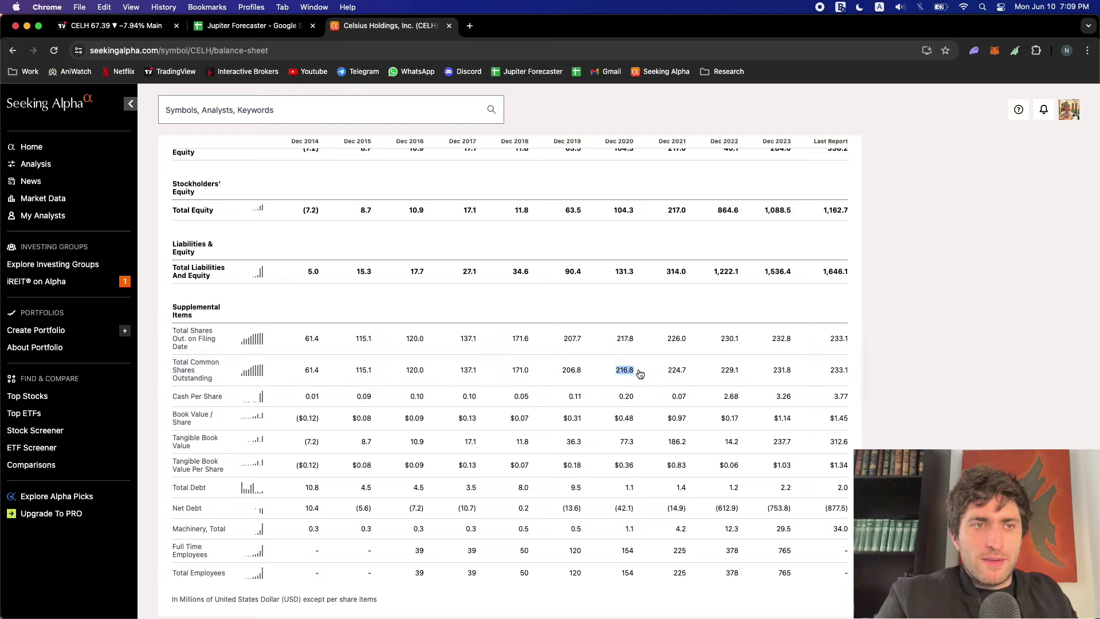
{"action": "left_click", "coordinate": [567, 375]}
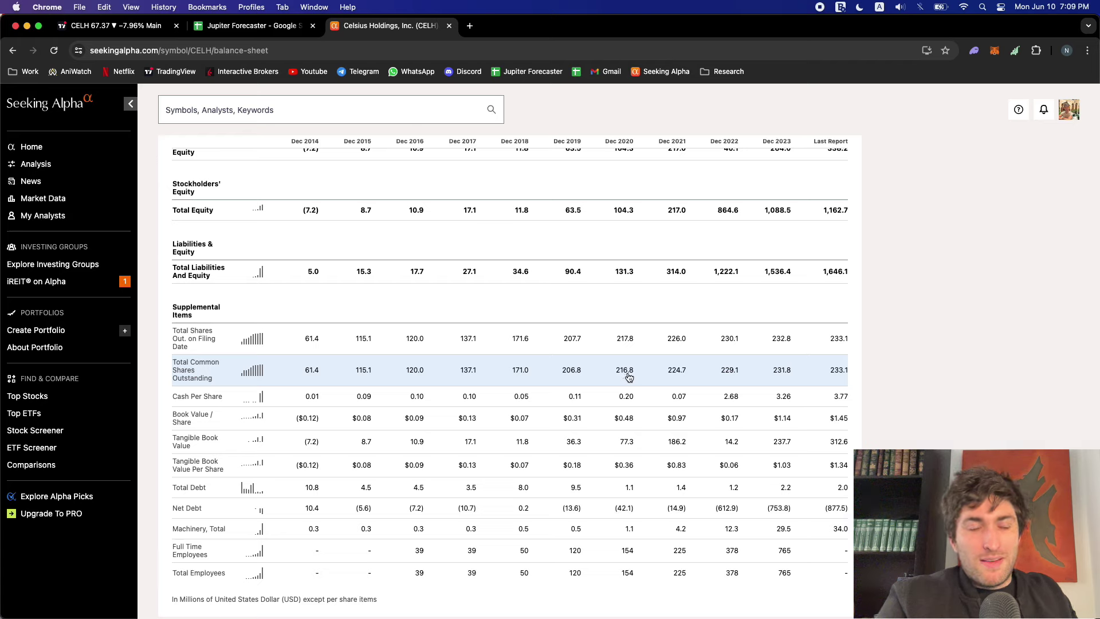
{"action": "left_click_drag", "start_coordinate": [664, 373], "coordinate": [689, 373]}
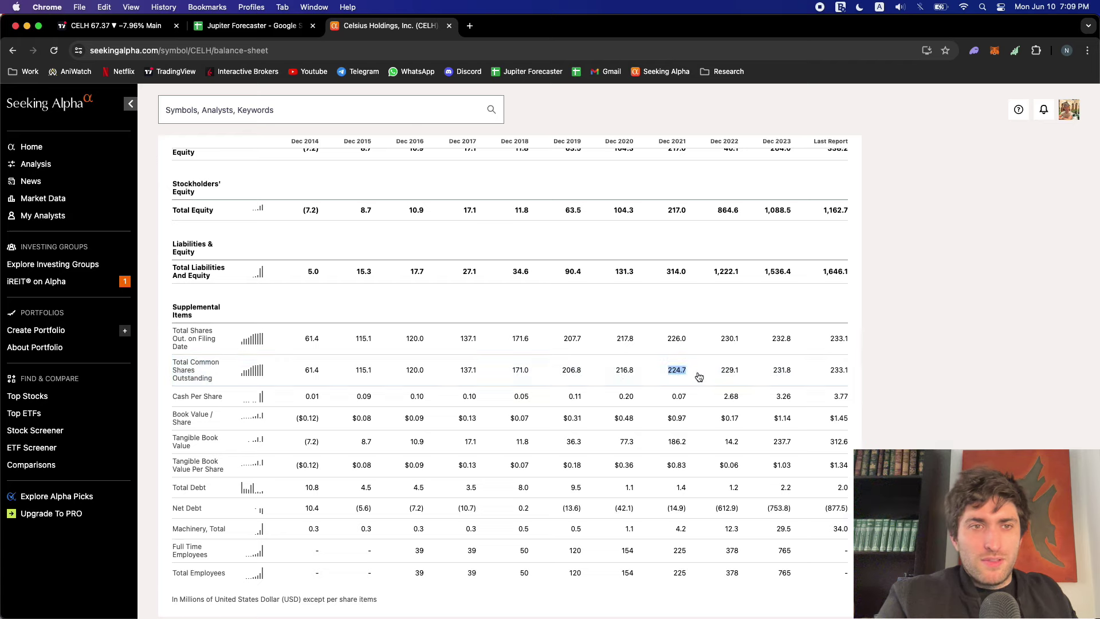
{"action": "left_click", "coordinate": [747, 374]}
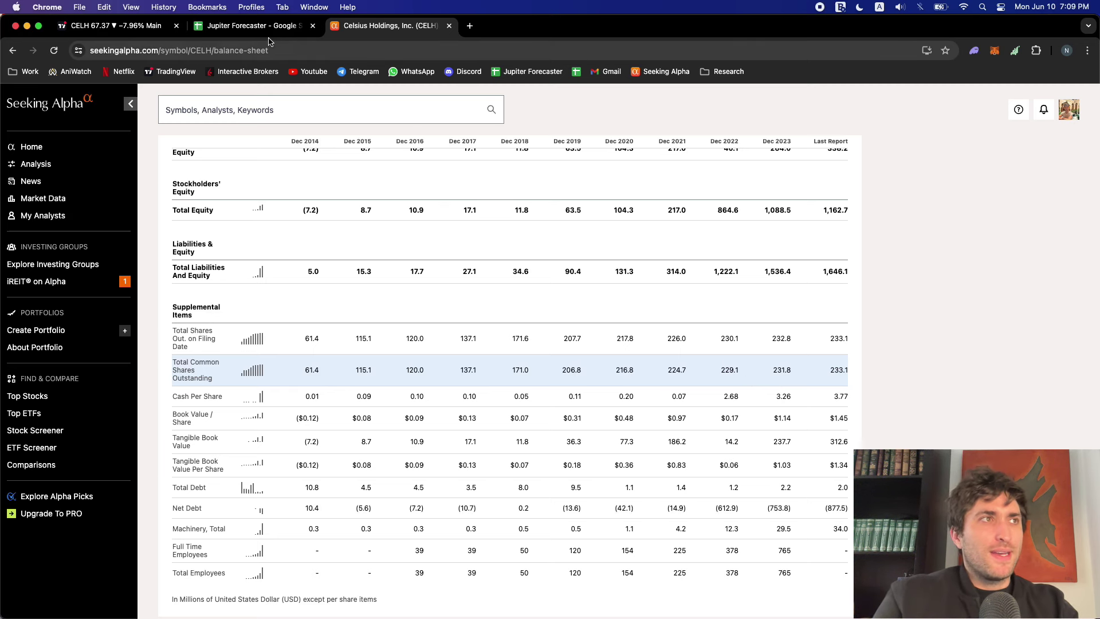
Change Share Count Growth from 1.05 to 1.01 and inspect the year-four price formula
{"action": "left_click", "coordinate": [255, 25]}
{"action": "left_click", "coordinate": [200, 342]}
{"action": "double_click", "coordinate": [200, 343]}
{"action": "key", "text": "BackSpace"}
{"action": "type", "text": "1.01"}
{"action": "key", "text": "Return"}
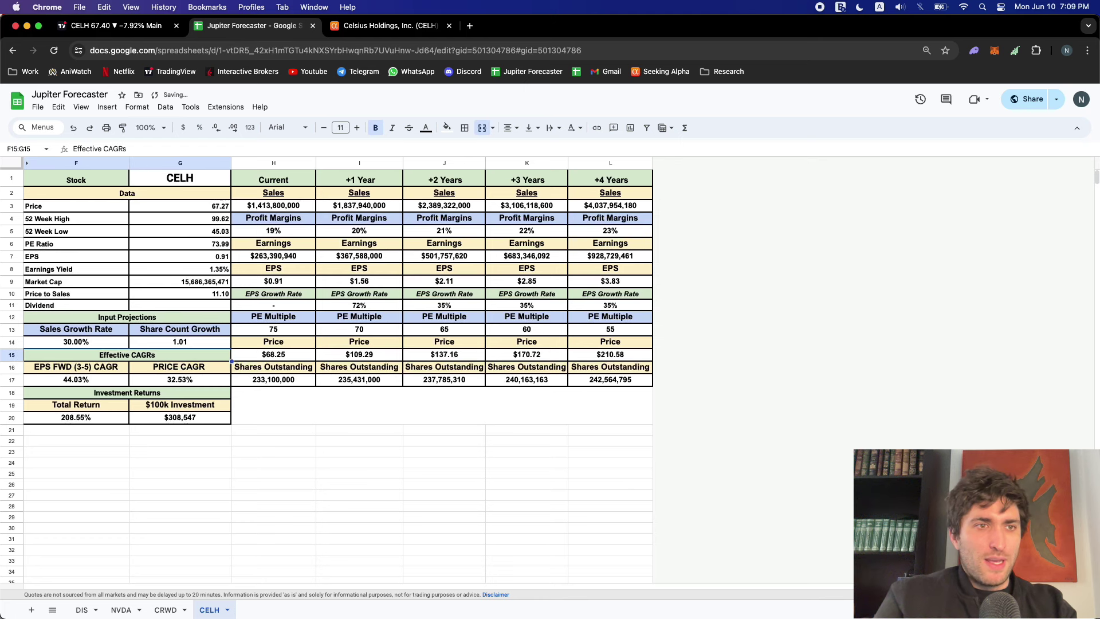
{"action": "left_click", "coordinate": [614, 358]}
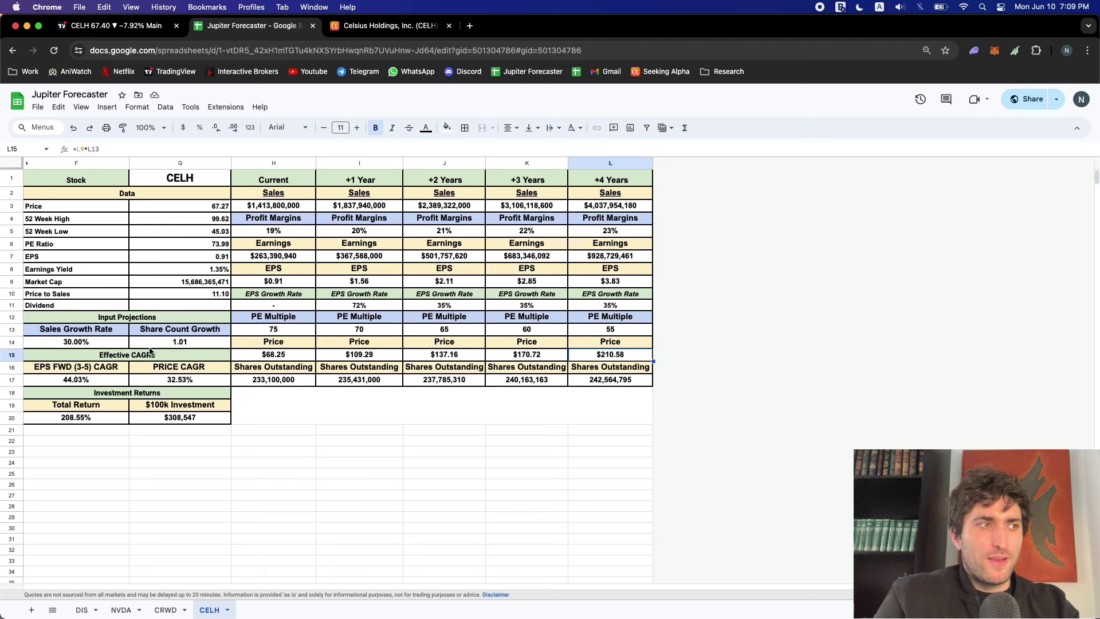
Review the profit margin row, then set Share Count Growth to 1.02
{"action": "left_click_drag", "start_coordinate": [284, 231], "coordinate": [610, 231]}
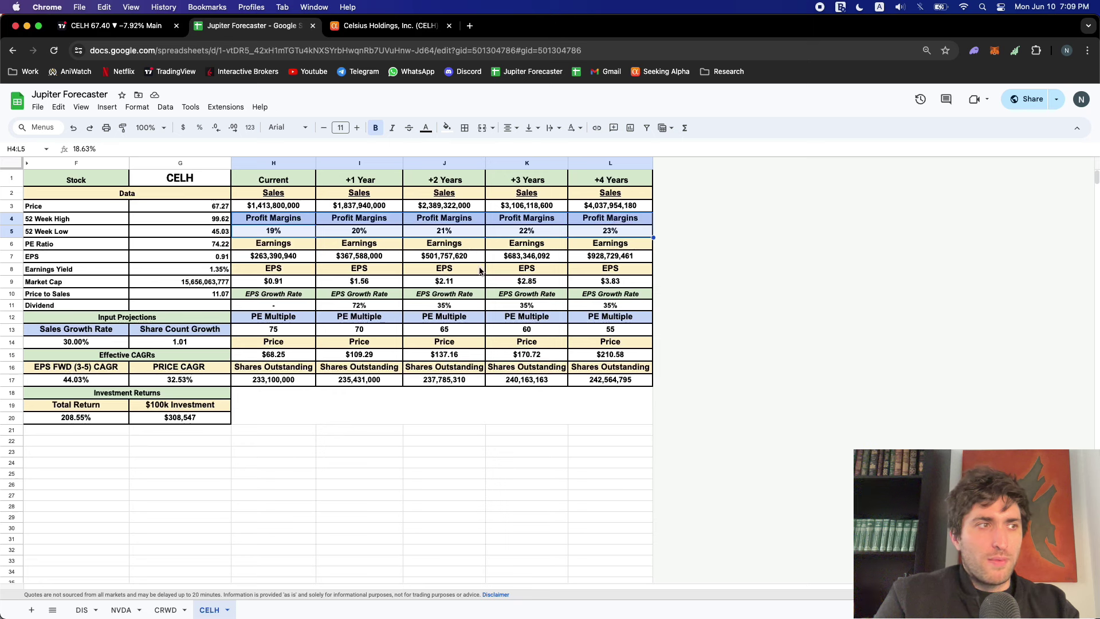
{"action": "double_click", "coordinate": [210, 344]}
{"action": "key", "text": "BackSpace"}
{"action": "type", "text": "2"}
{"action": "key", "text": "Return"}
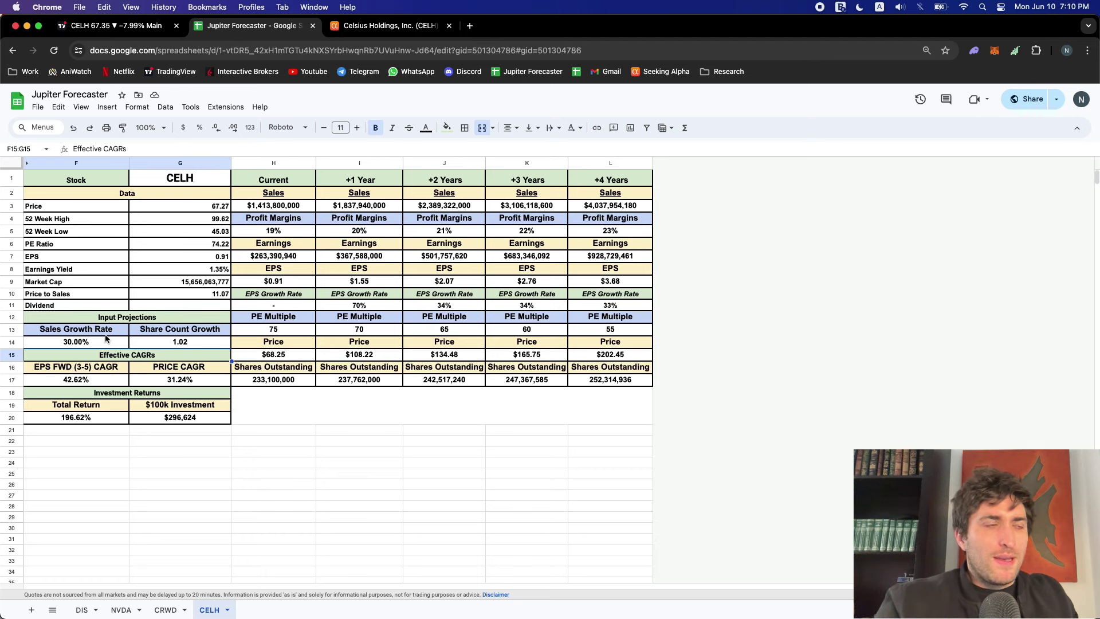
Try 0.98 share growth, revert to 1.02, and check F20's 196.62% total return formula
{"action": "left_click", "coordinate": [143, 343]}
{"action": "type", "text": ".98"}
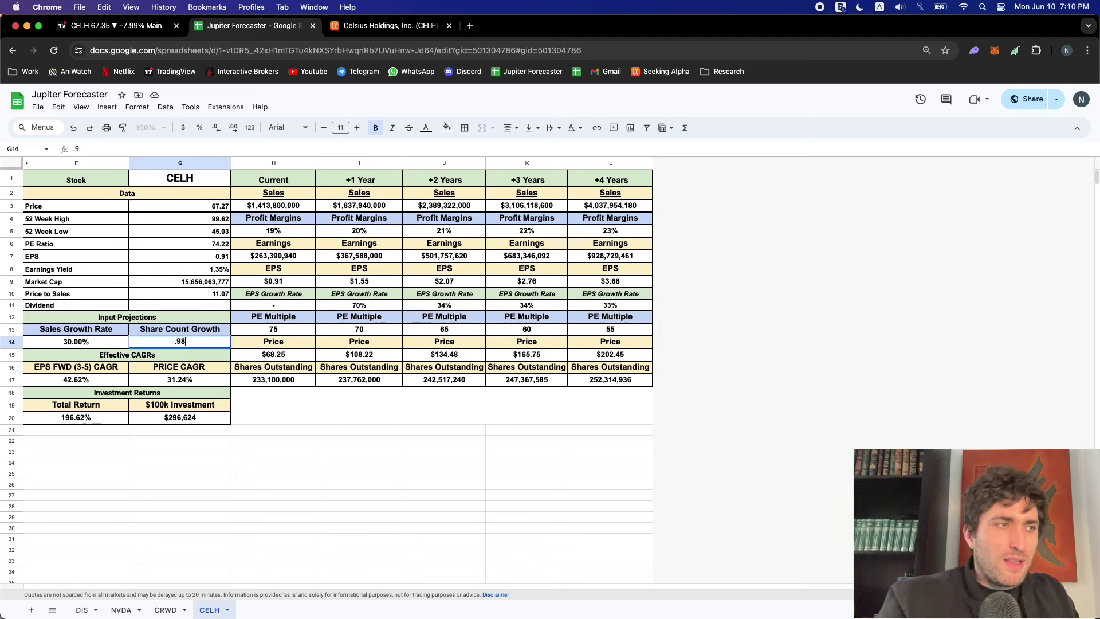
{"action": "key", "text": "Return"}
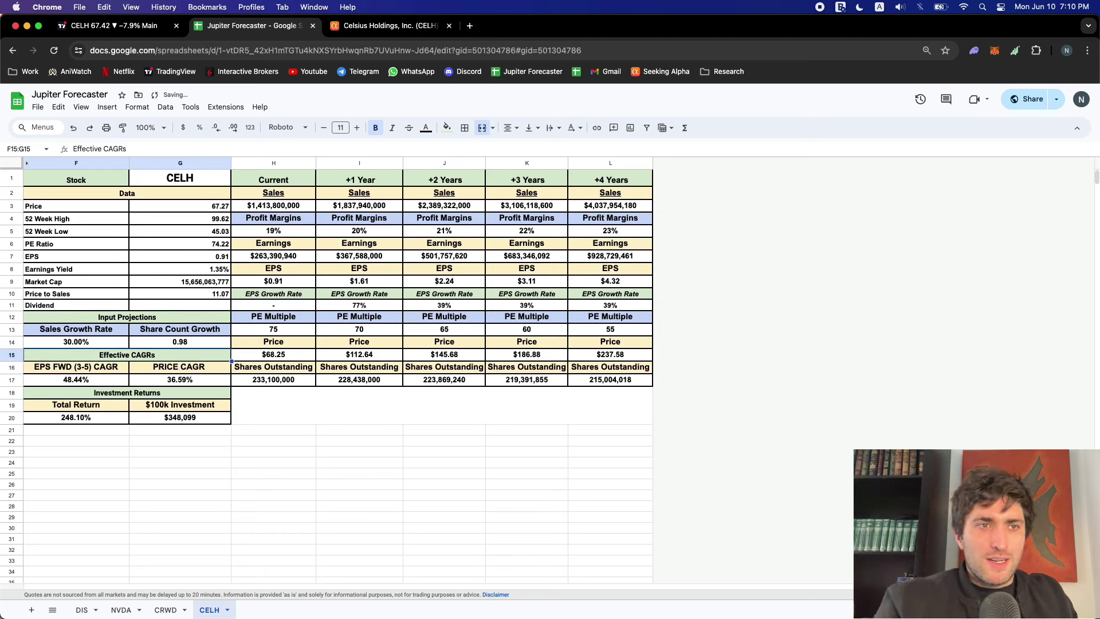
{"action": "key", "text": "super+z"}
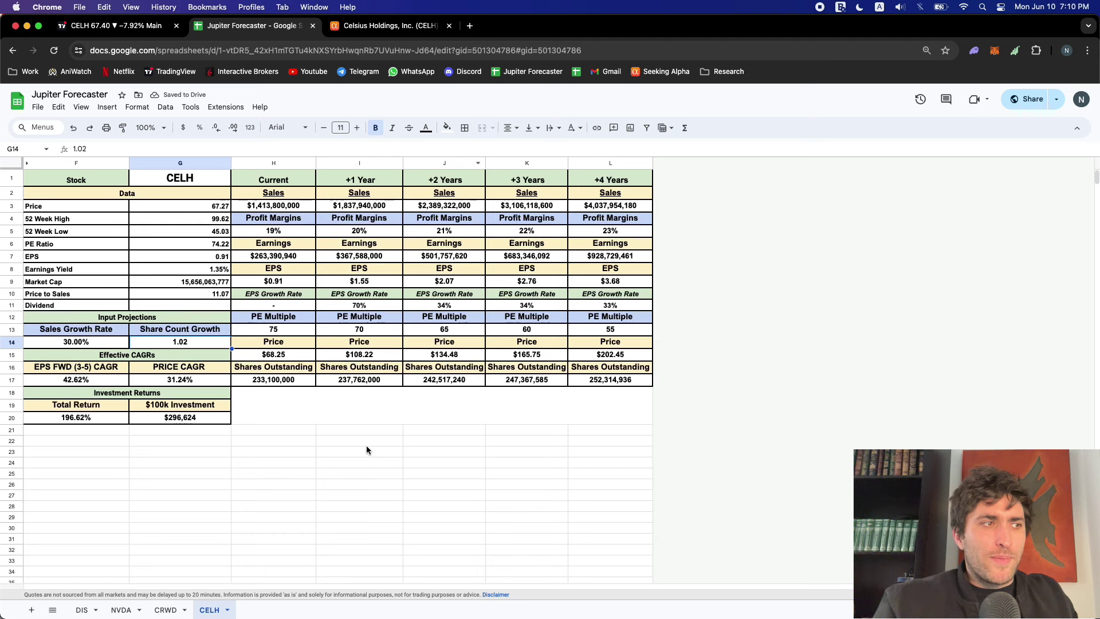
{"action": "left_click", "coordinate": [95, 423]}
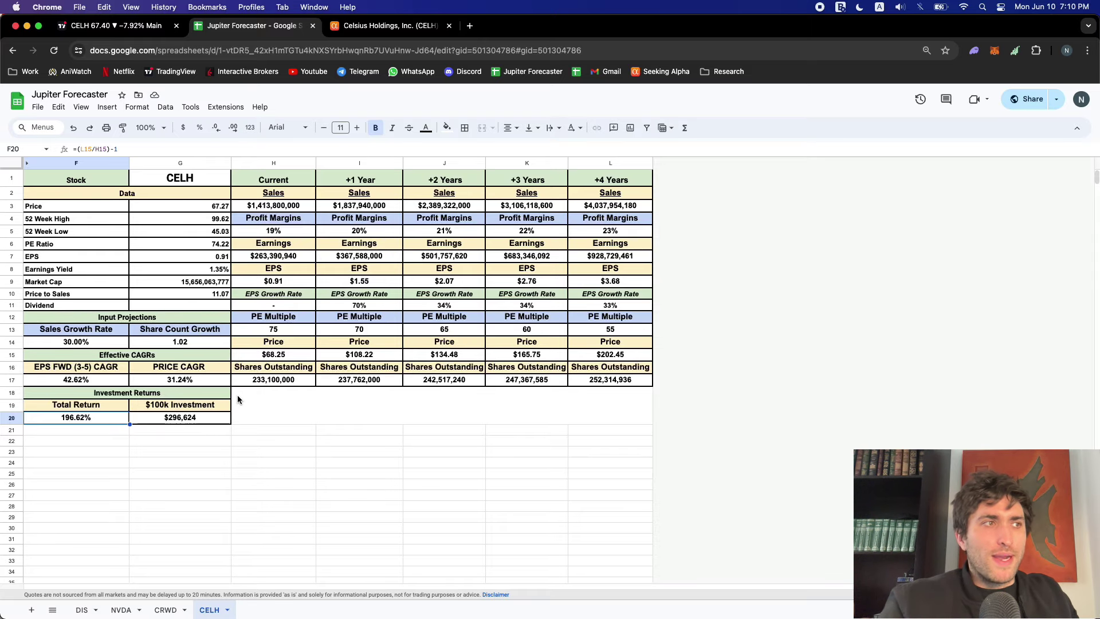
{"action": "left_click", "coordinate": [136, 26]}
Zoom into recent weekly candles and measure a -6.83 (-10.11%) drop below the latest price
{"action": "scroll", "coordinate": [313, 178], "scroll_direction": "up", "scroll_amount": 10}
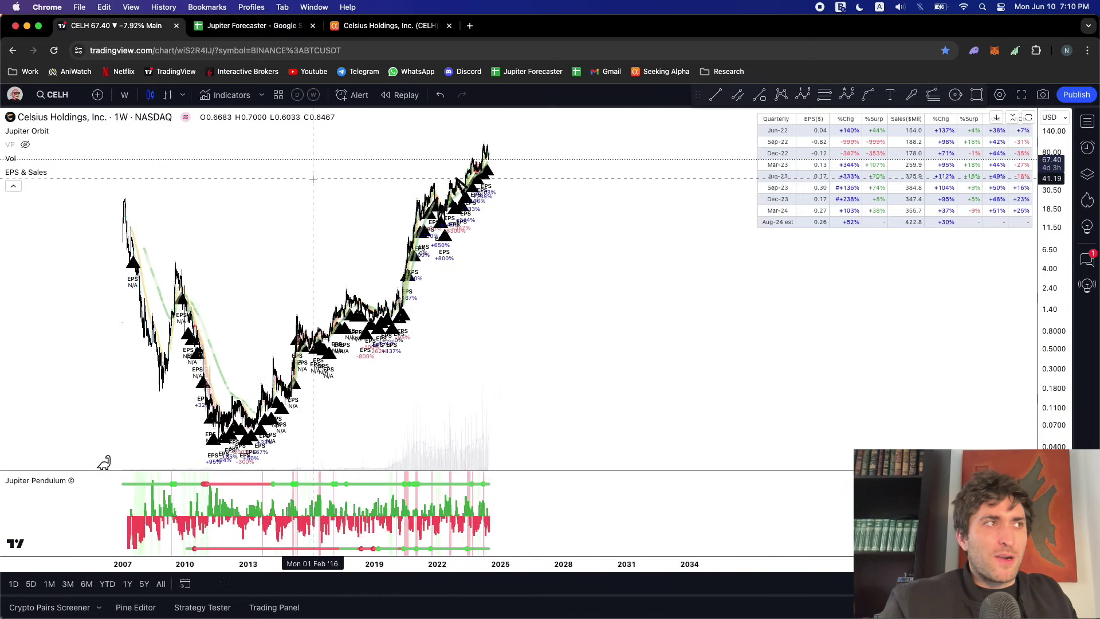
{"action": "scroll", "coordinate": [313, 179], "scroll_direction": "up", "scroll_amount": 10}
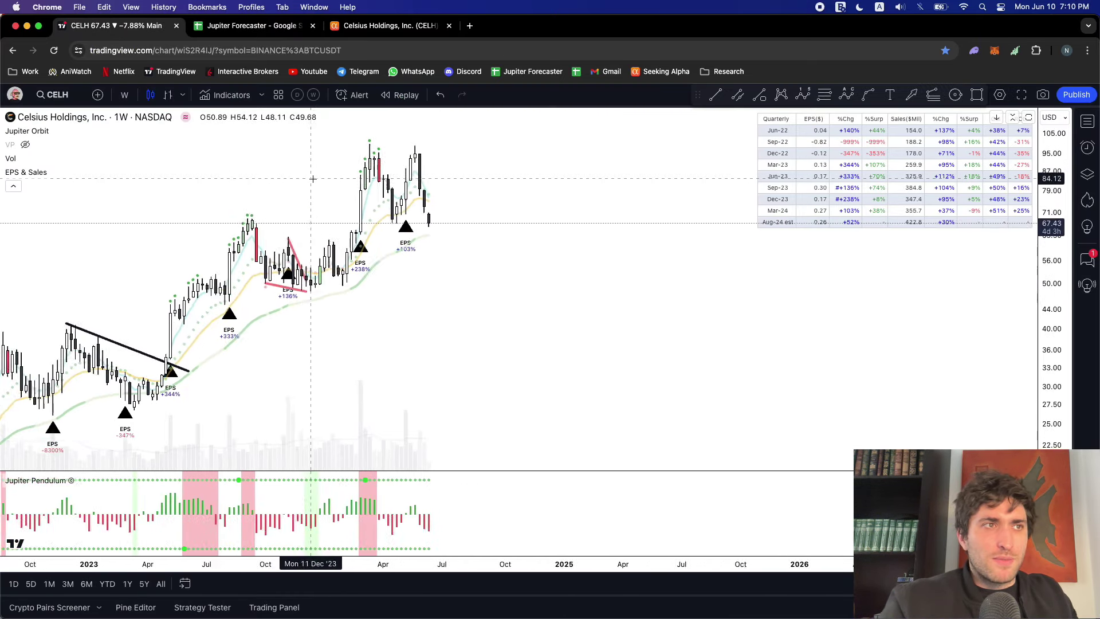
{"action": "left_click", "coordinate": [759, 94]}
{"action": "left_click", "coordinate": [573, 223]}
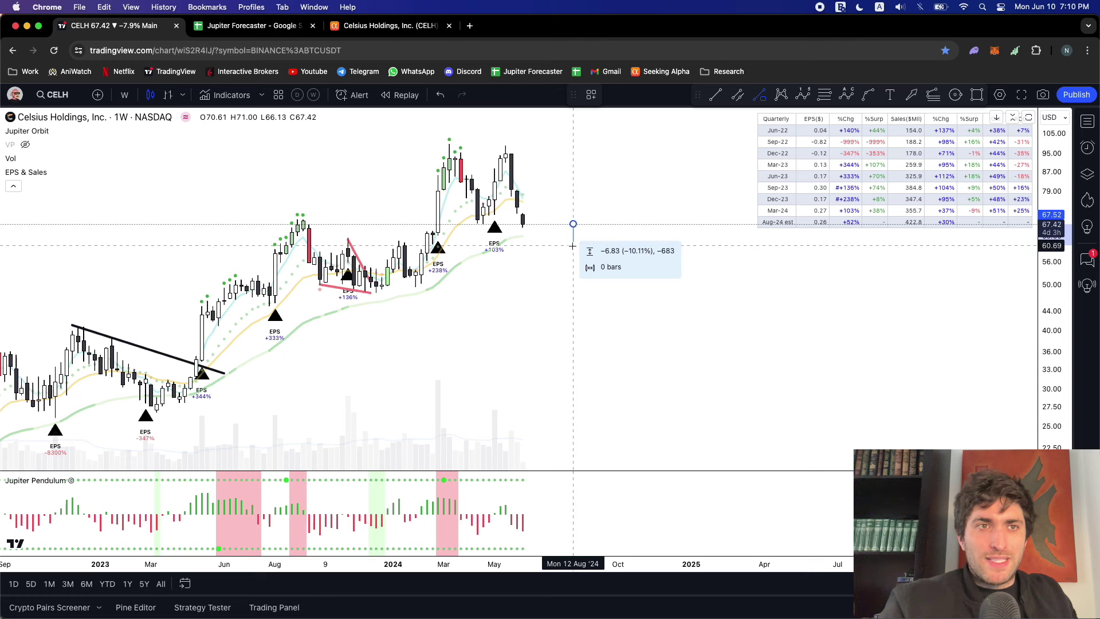
{"action": "left_click", "coordinate": [571, 245]}
{"action": "scroll", "coordinate": [573, 247], "scroll_direction": "right", "scroll_amount": 5}
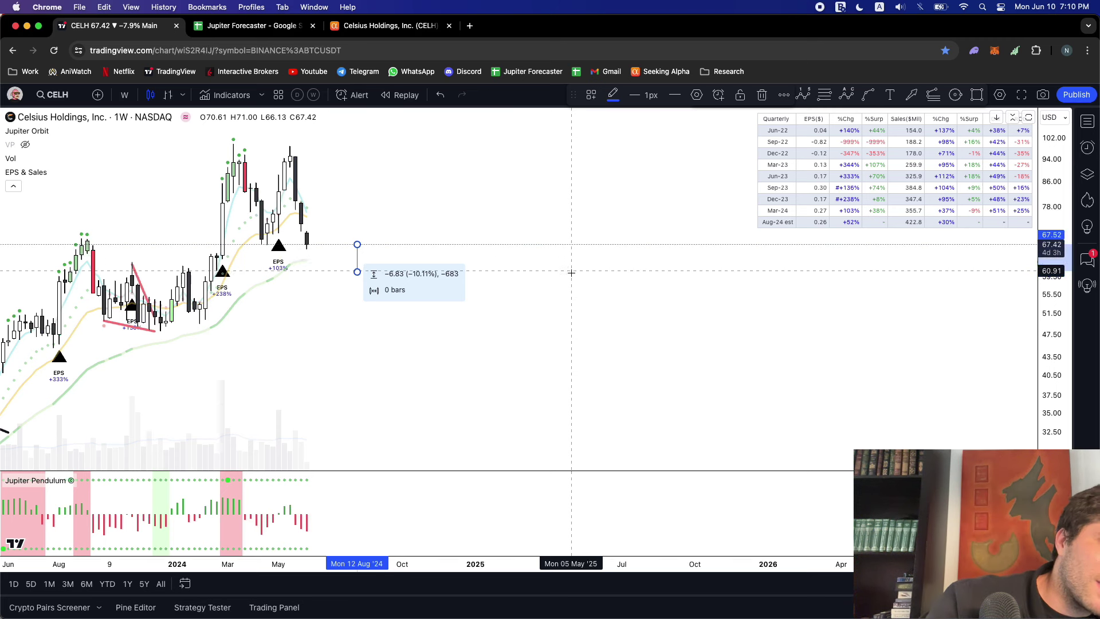
{"action": "left_click", "coordinate": [252, 25]}
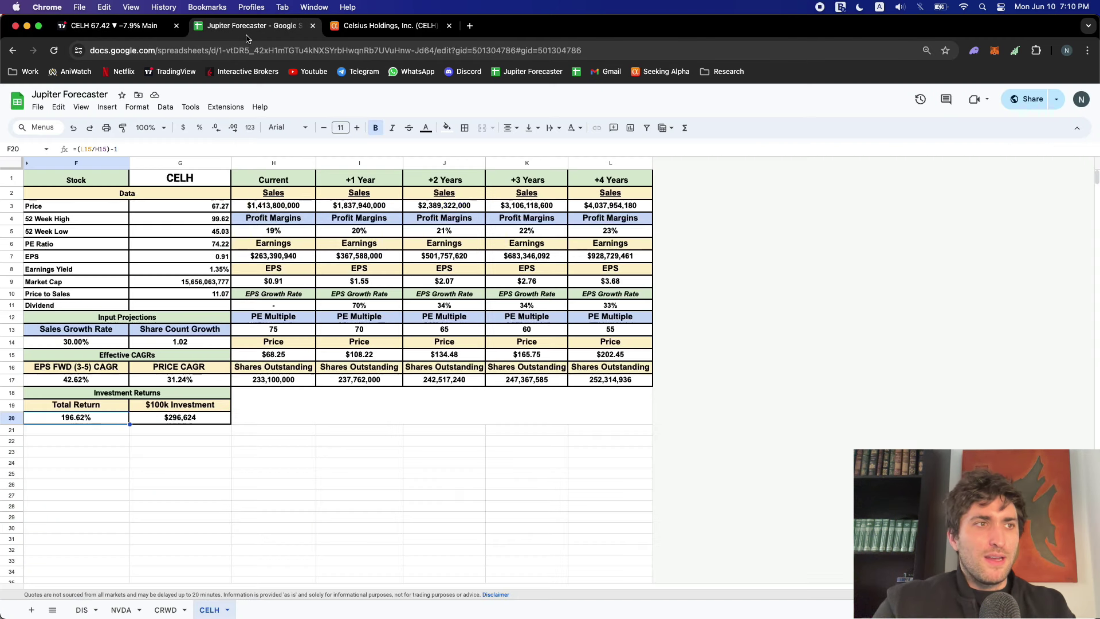
{"action": "left_click", "coordinate": [295, 356]}
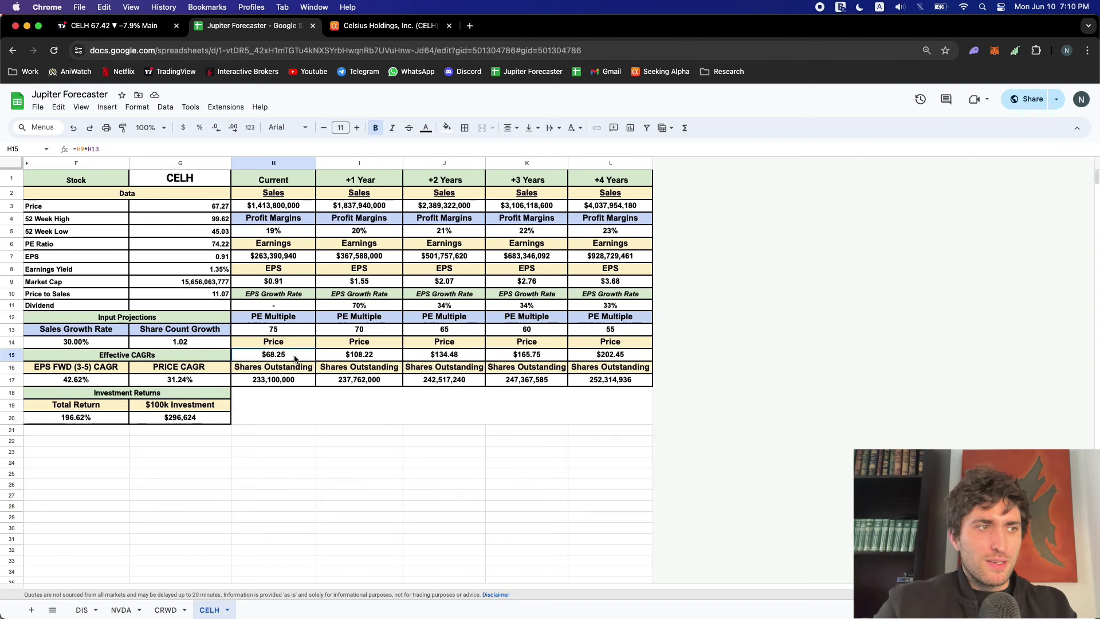
{"action": "type", "text": "60"}
{"action": "key", "text": "Return"}
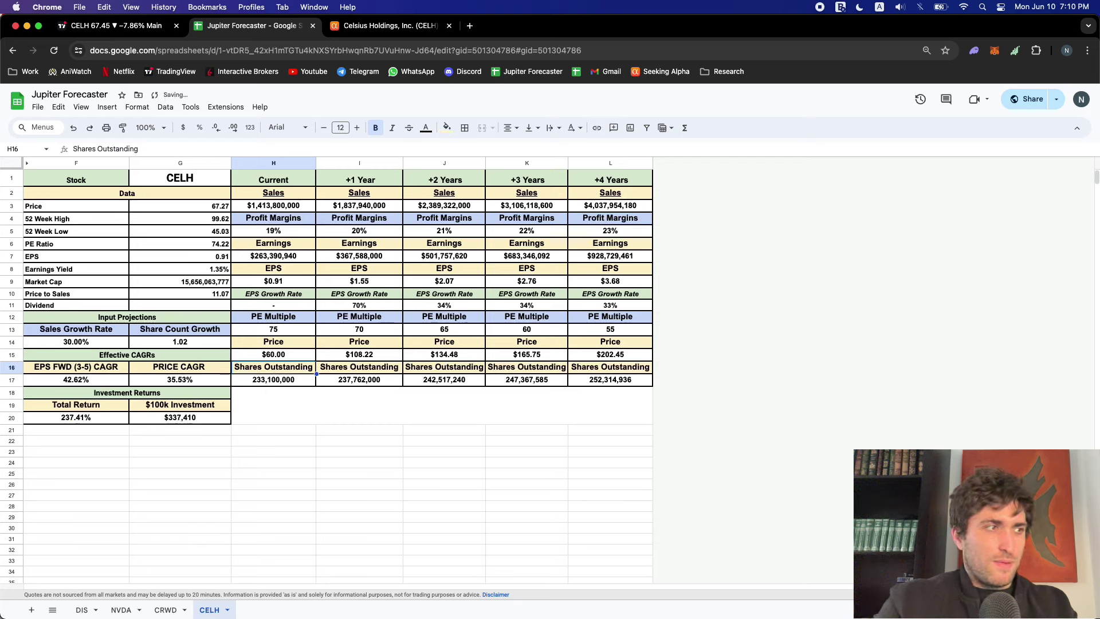
{"action": "left_click", "coordinate": [71, 420]}
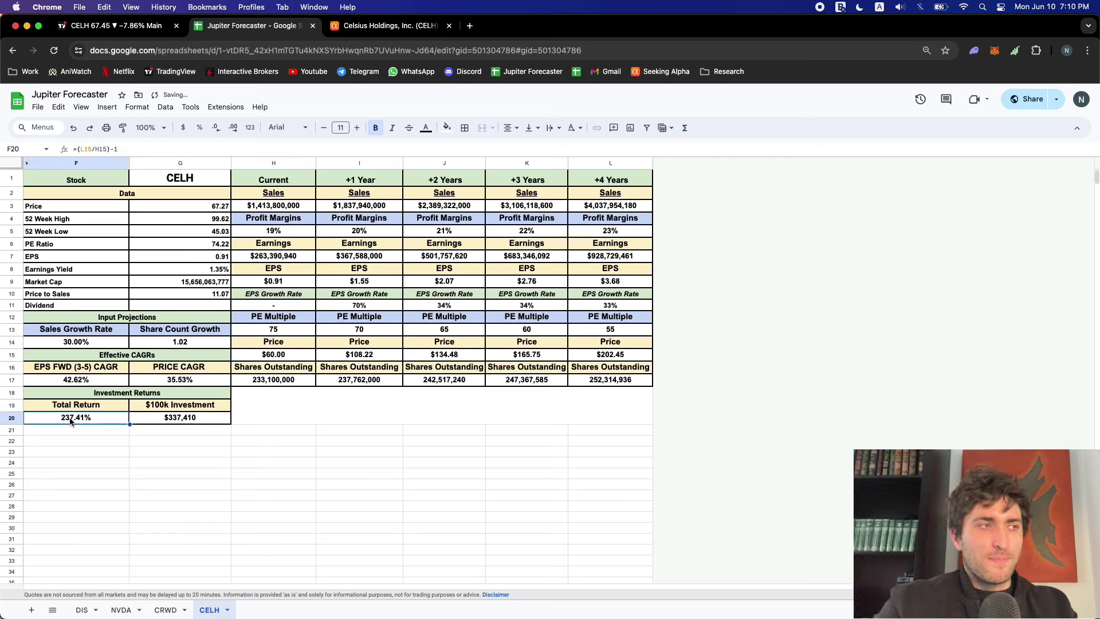
{"action": "key", "text": "super+z"}
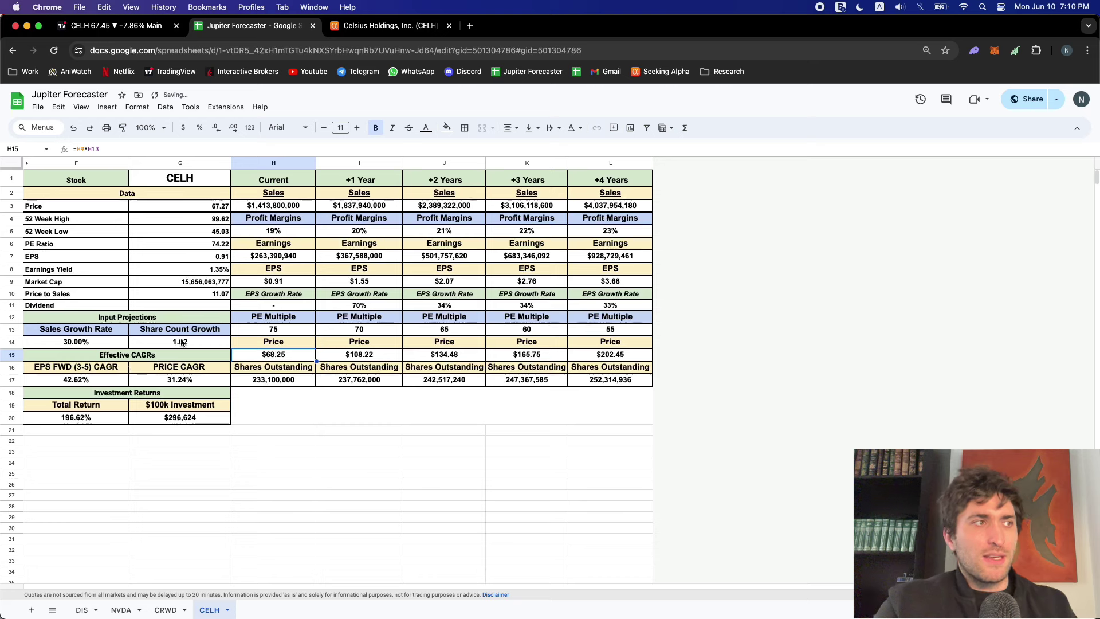
{"action": "left_click", "coordinate": [207, 294]}
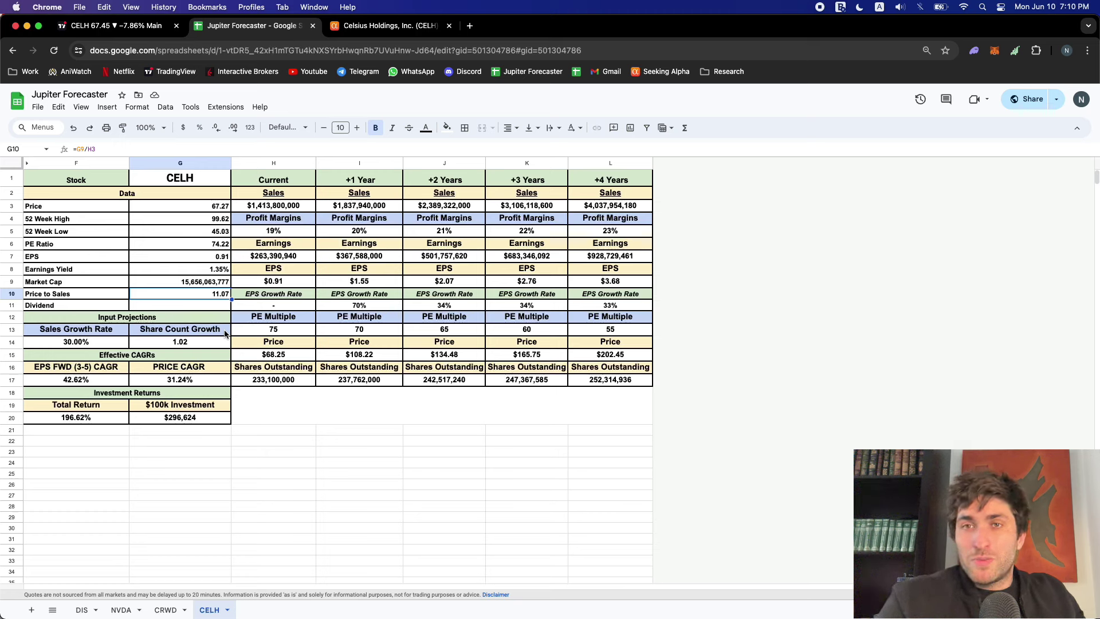
Review the current price, +4 Years price, F20 total return and G20 $100k investment result
{"action": "left_click", "coordinate": [282, 356]}
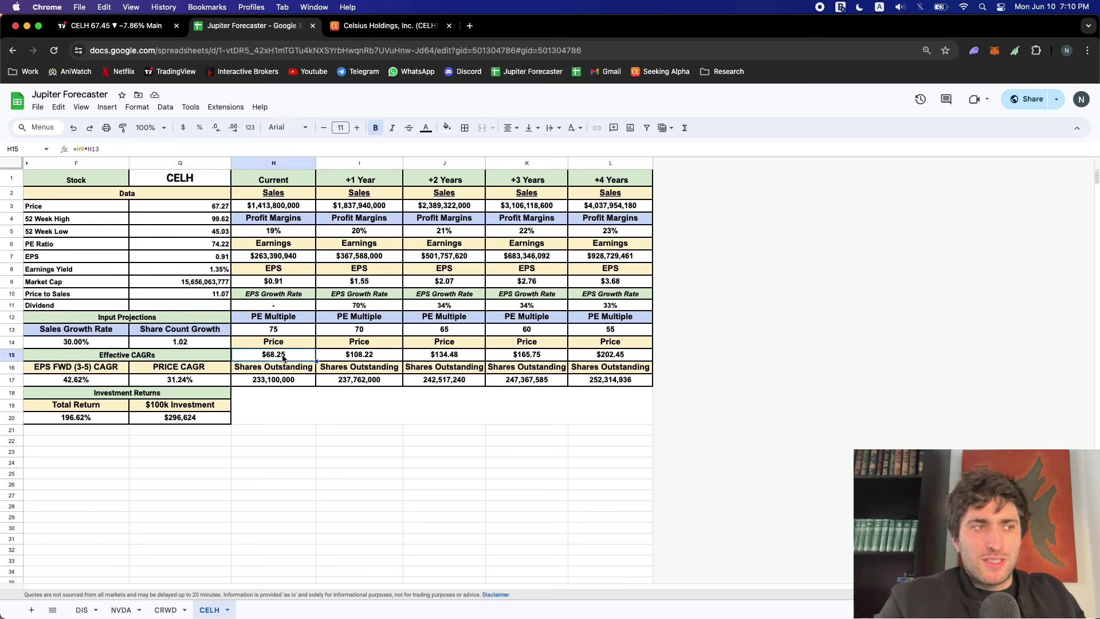
{"action": "left_click", "coordinate": [610, 342]}
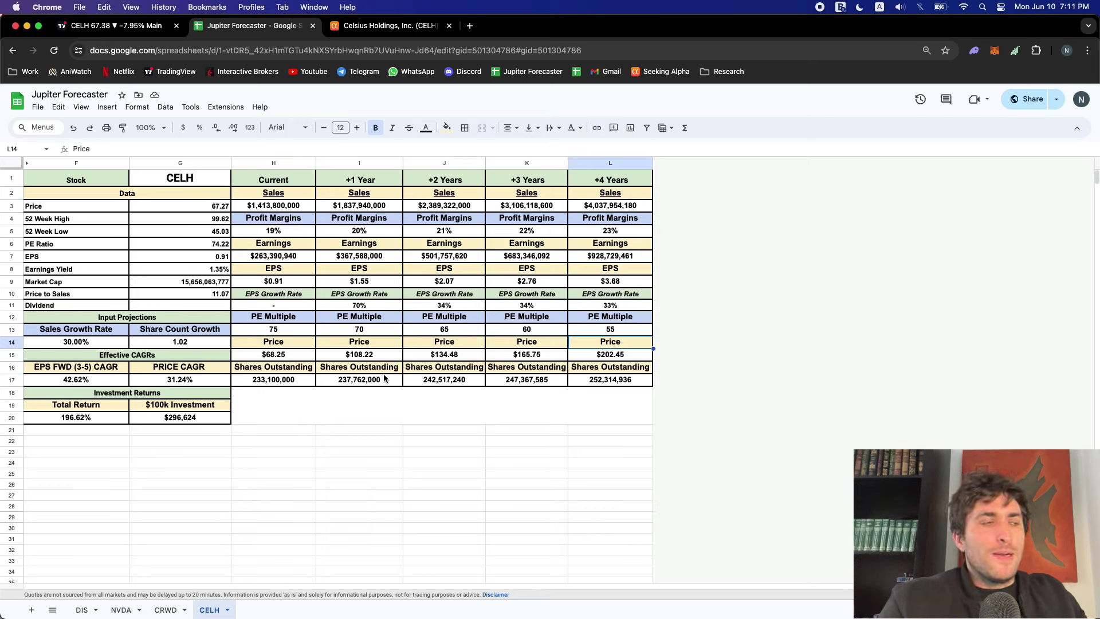
{"action": "left_click", "coordinate": [79, 421]}
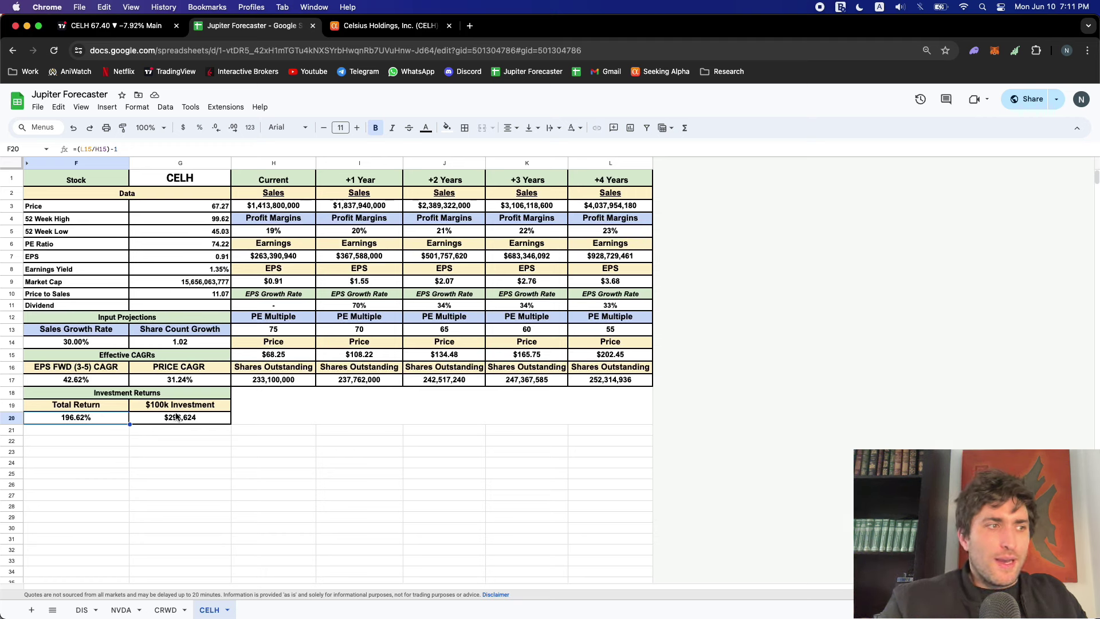
{"action": "left_click", "coordinate": [178, 410]}
{"action": "left_click", "coordinate": [189, 419]}
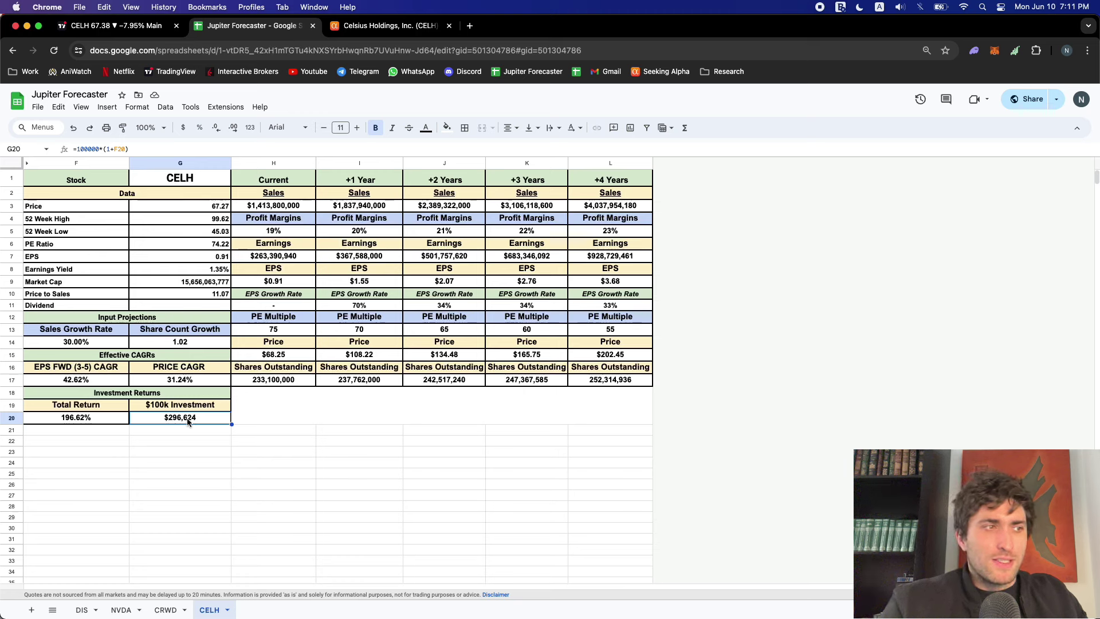
Try a $200k investment amount, then undo back to $100k yielding $296,624
{"action": "left_click", "coordinate": [79, 149]}
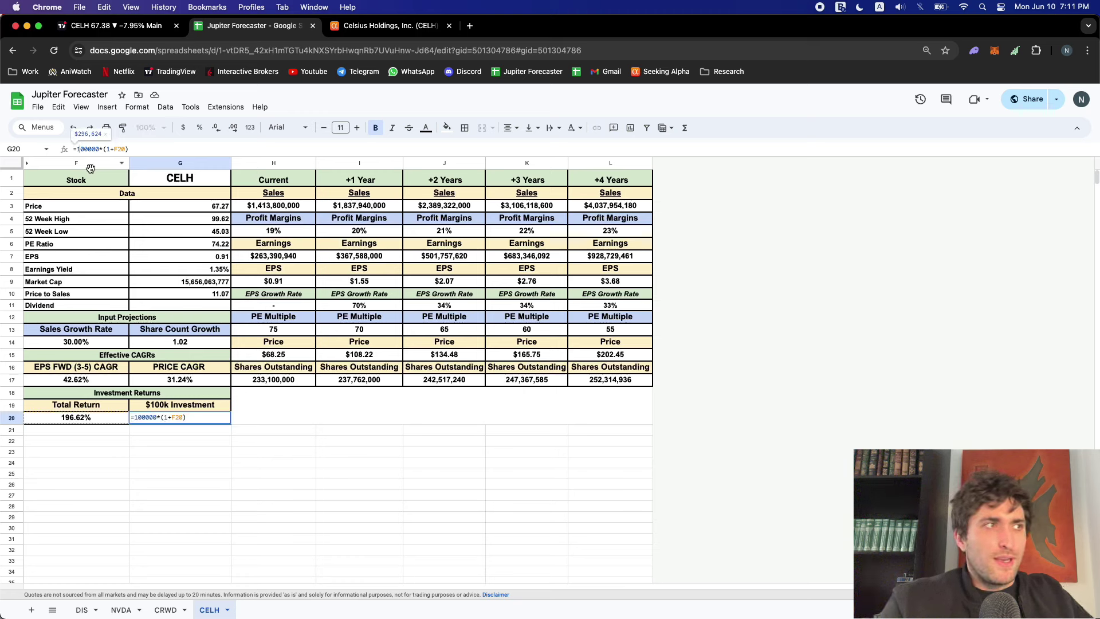
{"action": "key", "text": "BackSpace"}
{"action": "type", "text": "2"}
{"action": "key", "text": "Return"}
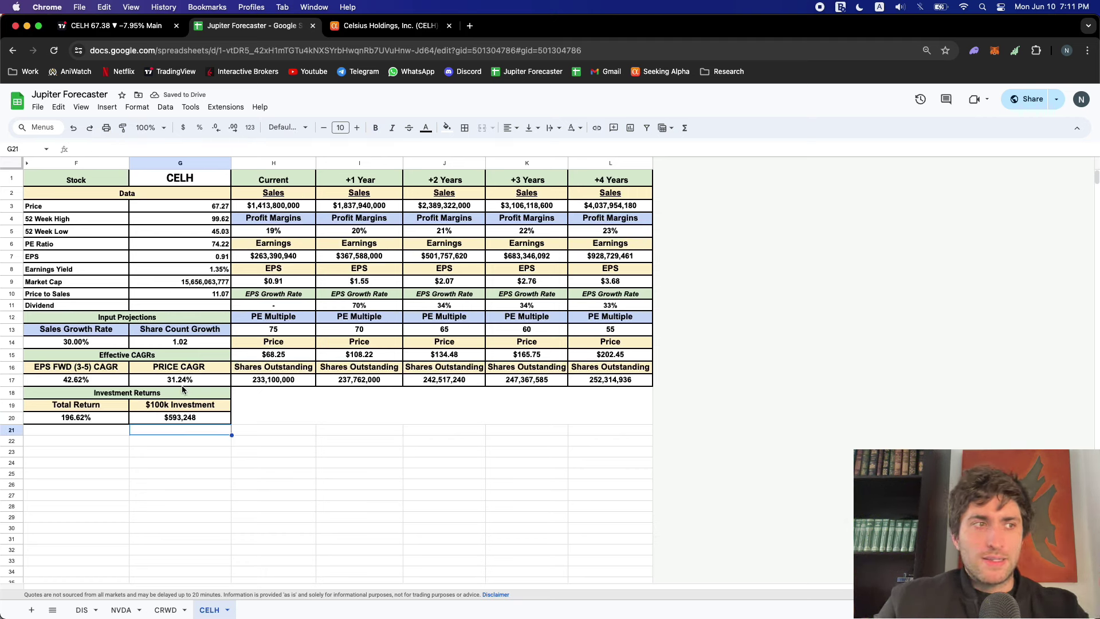
{"action": "key", "text": "super+z"}
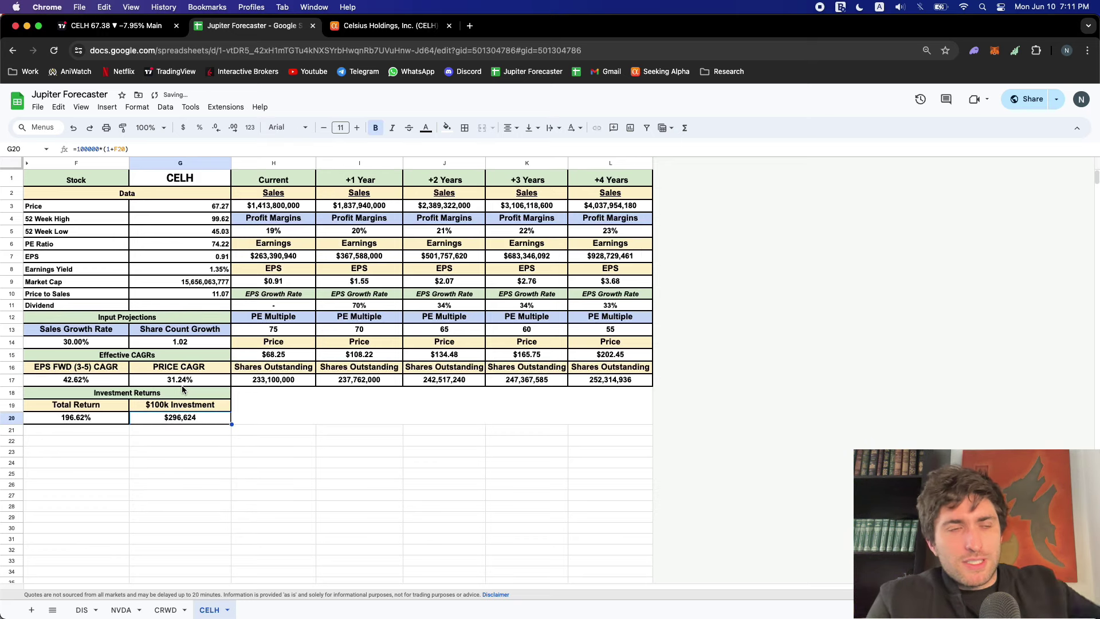
{"action": "scroll", "coordinate": [157, 369], "scroll_direction": "down", "scroll_amount": 2}
{"action": "scroll", "coordinate": [166, 370], "scroll_direction": "up", "scroll_amount": 2}
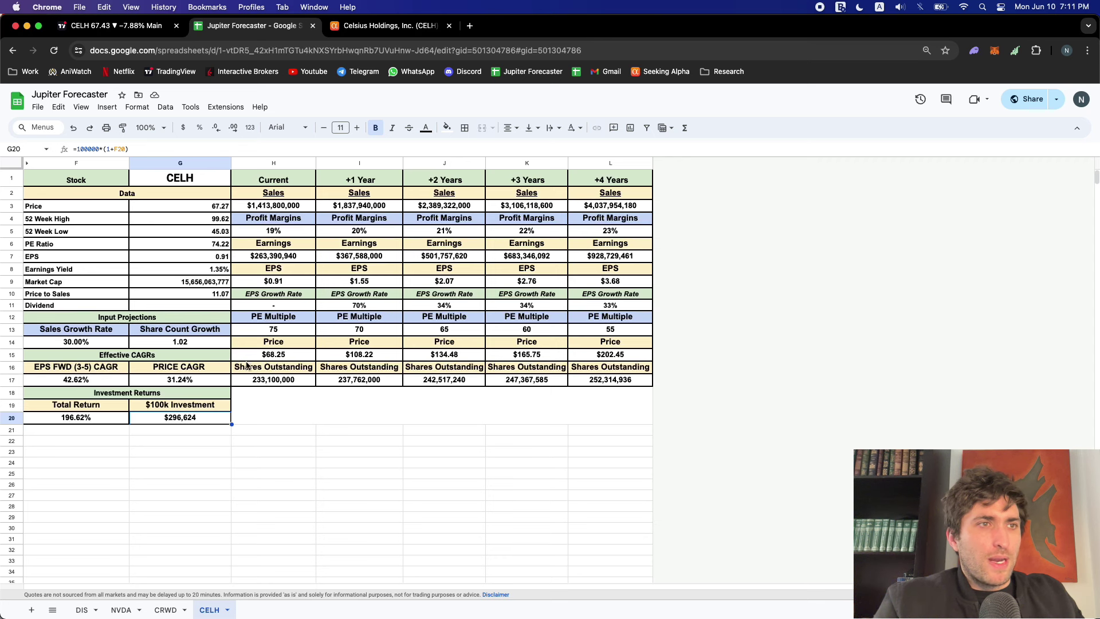
{"action": "left_click", "coordinate": [111, 25]}
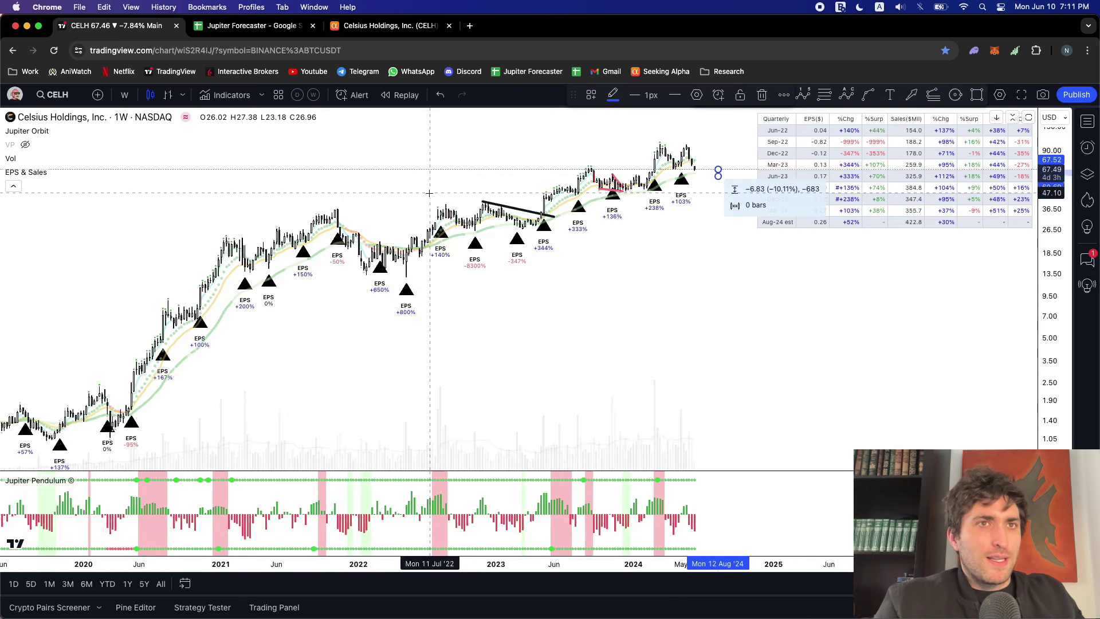
Remove the price measurement, zoom into recent candles, and abandon a trend line from the May high
{"action": "left_click", "coordinate": [429, 194]}
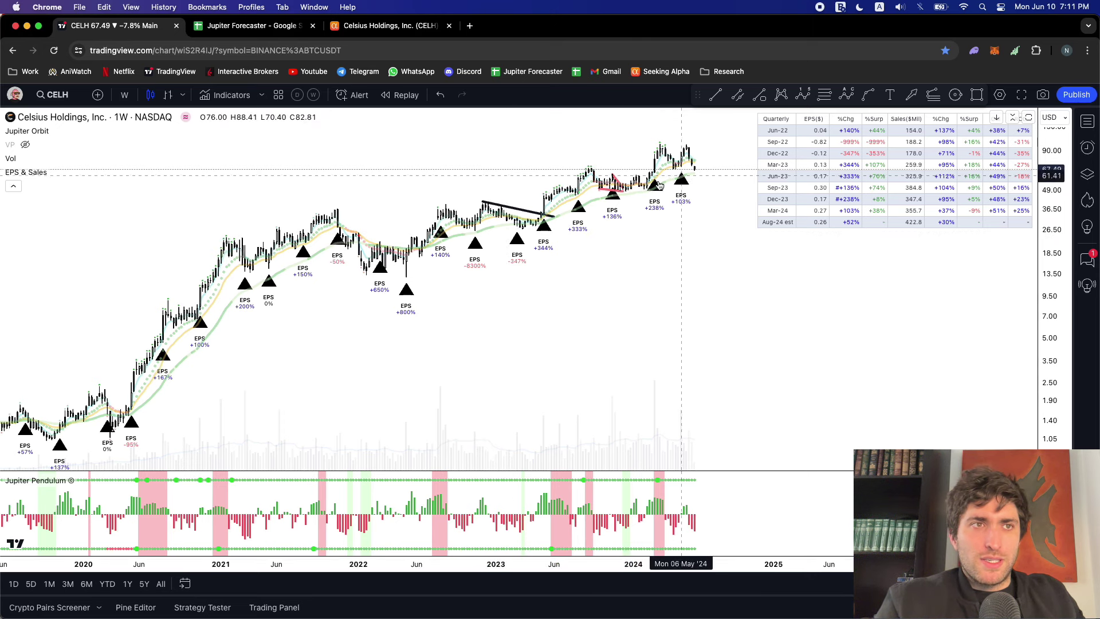
{"action": "scroll", "coordinate": [676, 184], "scroll_direction": "up", "scroll_amount": 2}
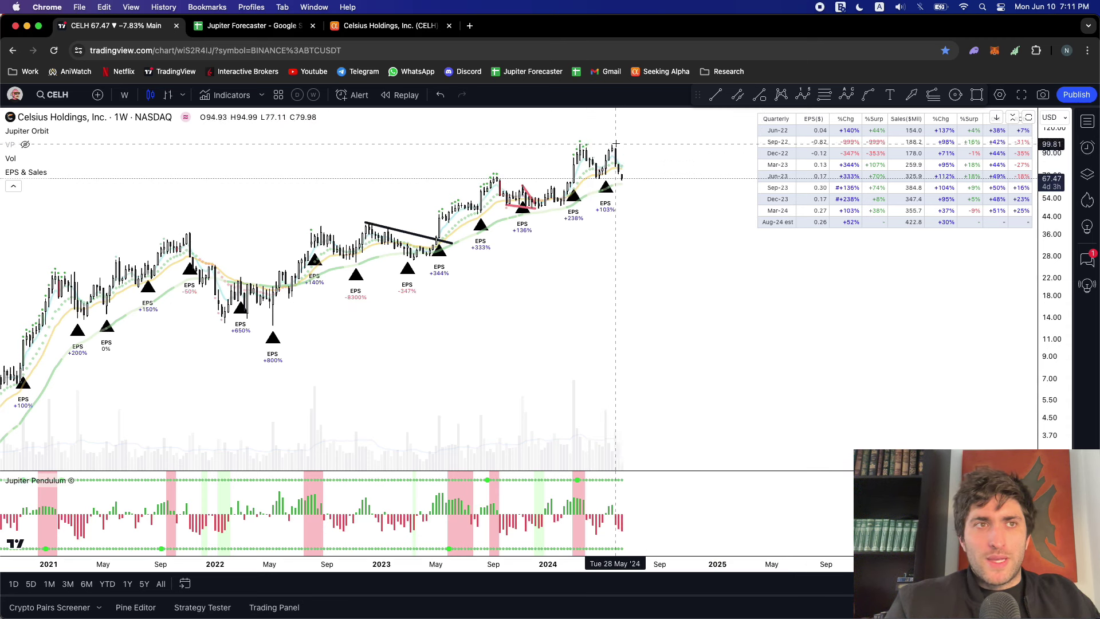
{"action": "scroll", "coordinate": [625, 170], "scroll_direction": "up", "scroll_amount": 2}
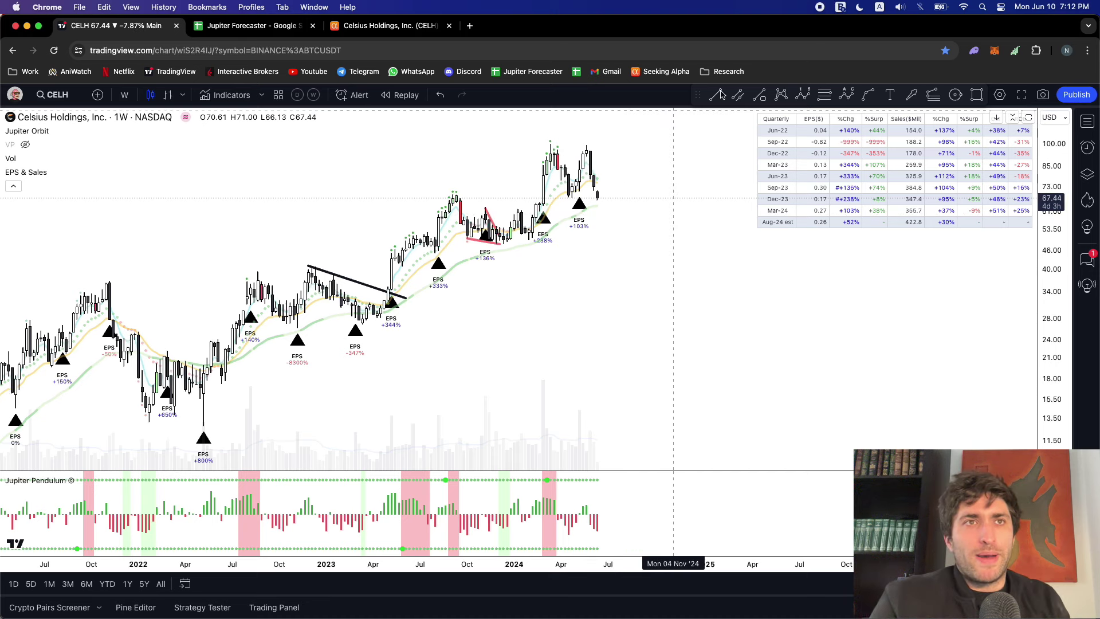
{"action": "key", "text": "alt+t"}
{"action": "left_click", "coordinate": [583, 145]}
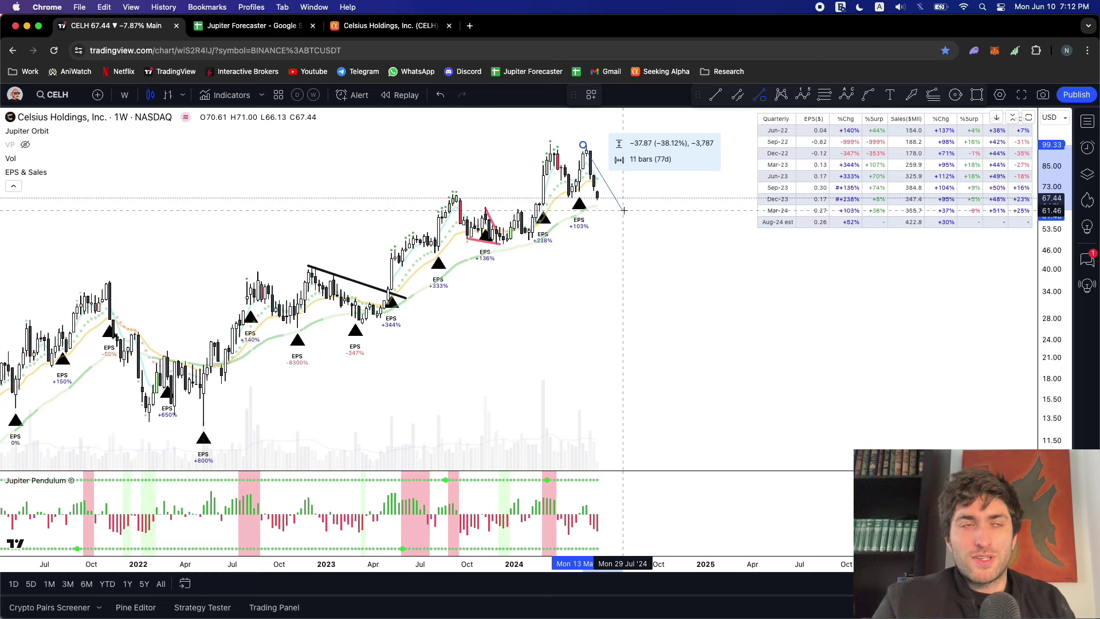
{"action": "key", "text": "Escape"}
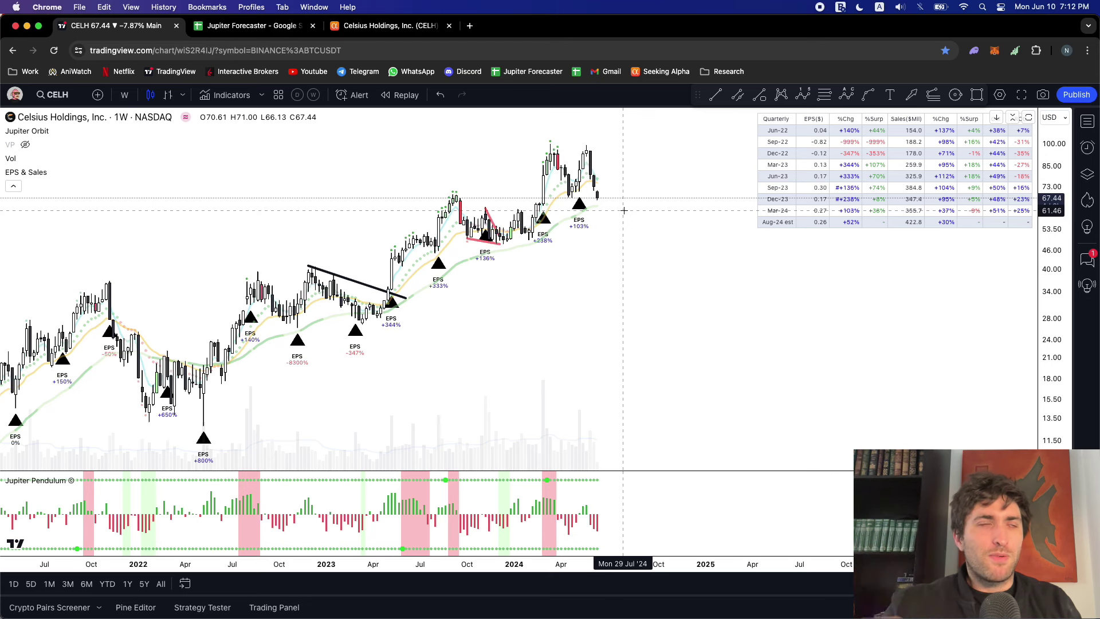
{"action": "left_click", "coordinate": [281, 27]}
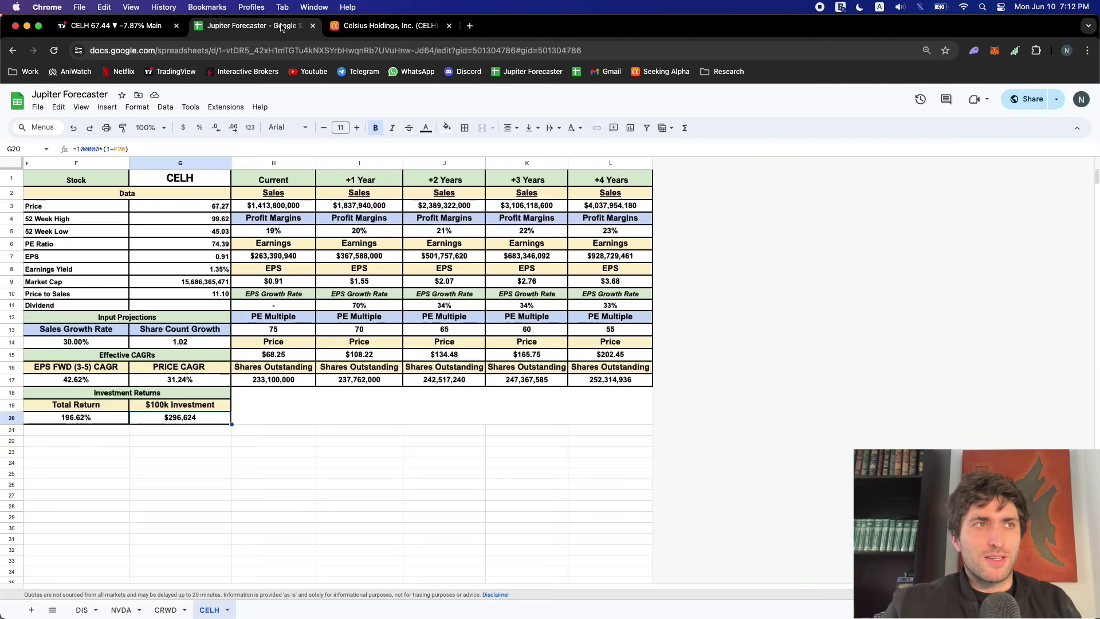